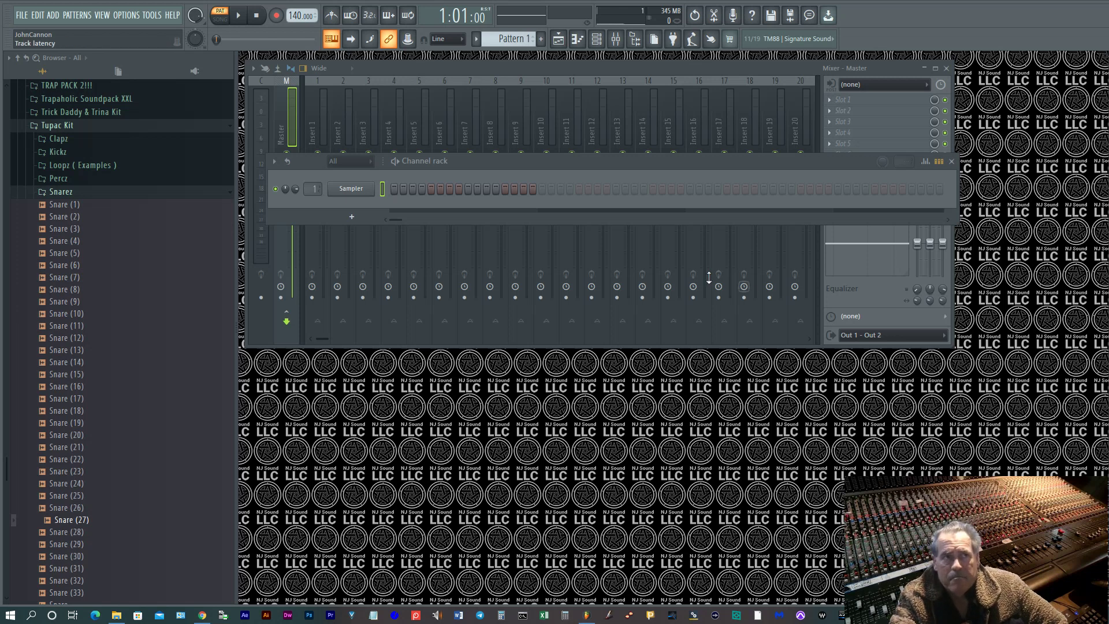
Add a Komplete Kontrol instrument channel and move the Channel rack up clear of the plugin window.
click(365, 223)
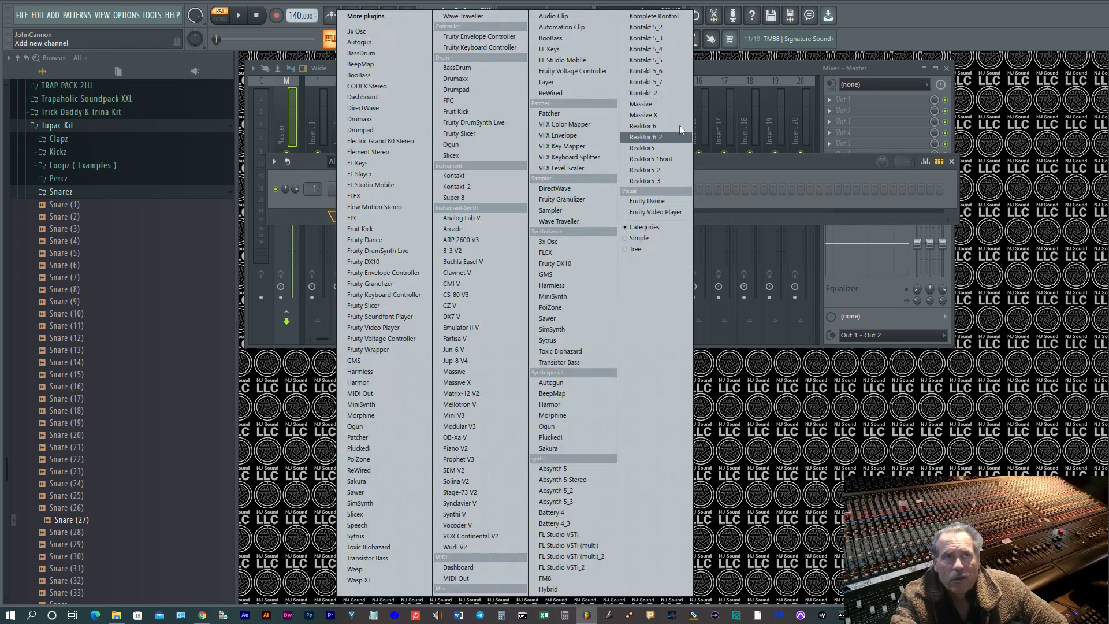
click(680, 17)
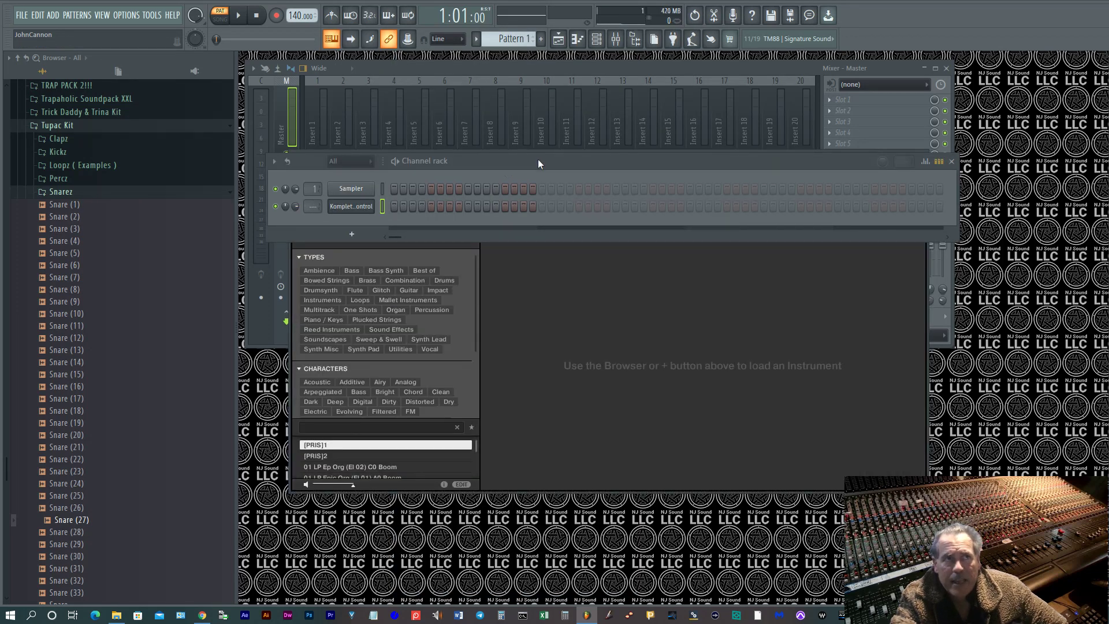
drag(541, 167, 549, 82)
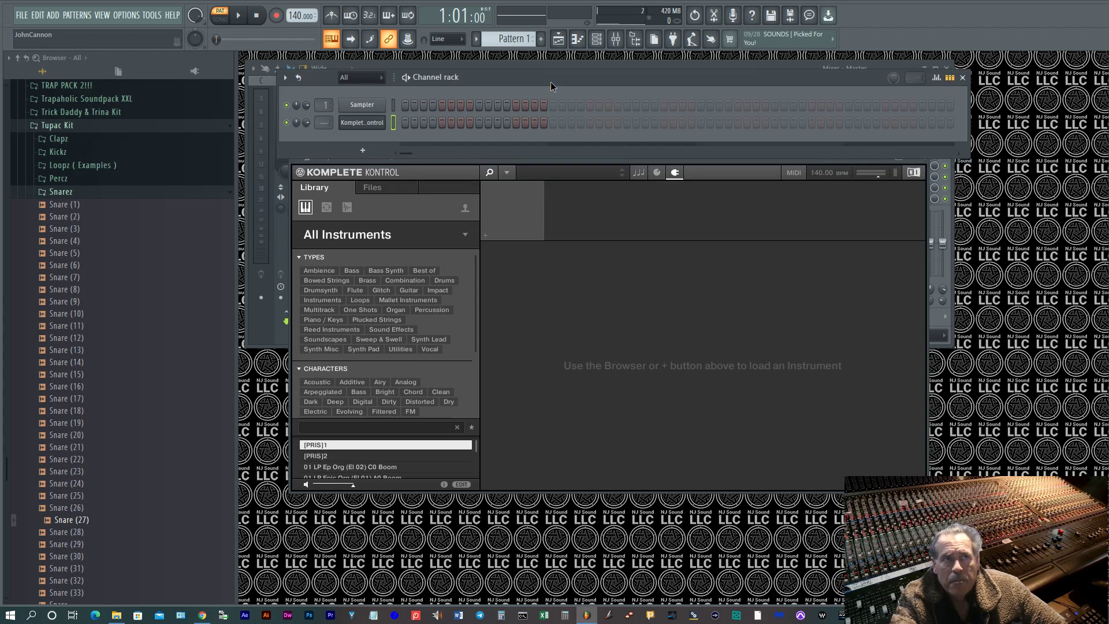
Browse the vendor-sorted instrument library in Komplete Kontrol, from the Native Instruments products down to the Arturia section.
click(464, 235)
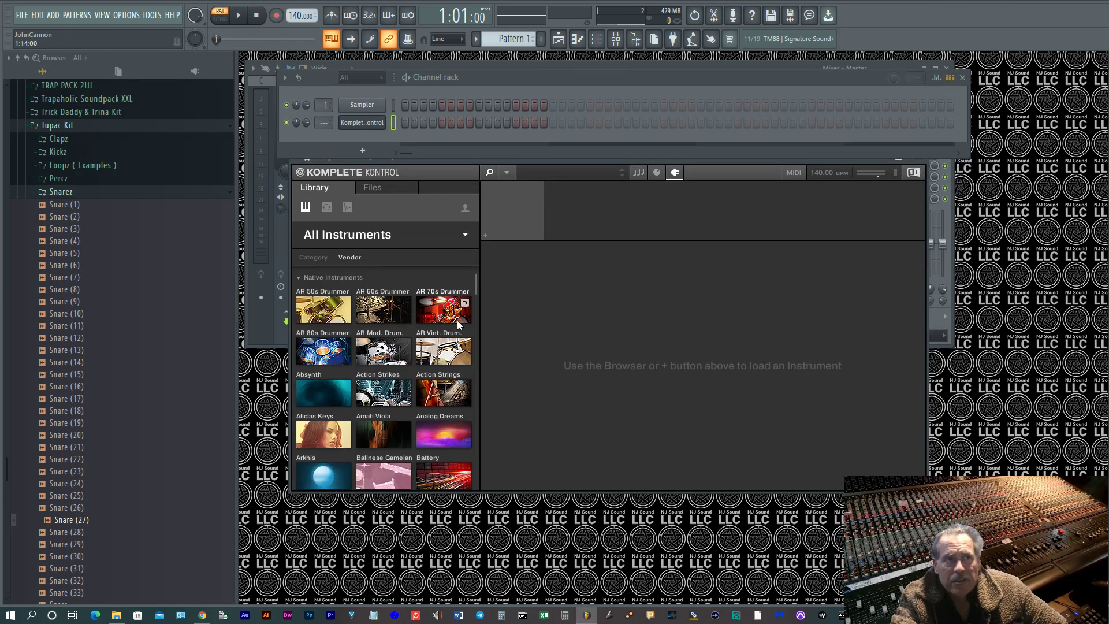
scroll(404, 303, down, 6)
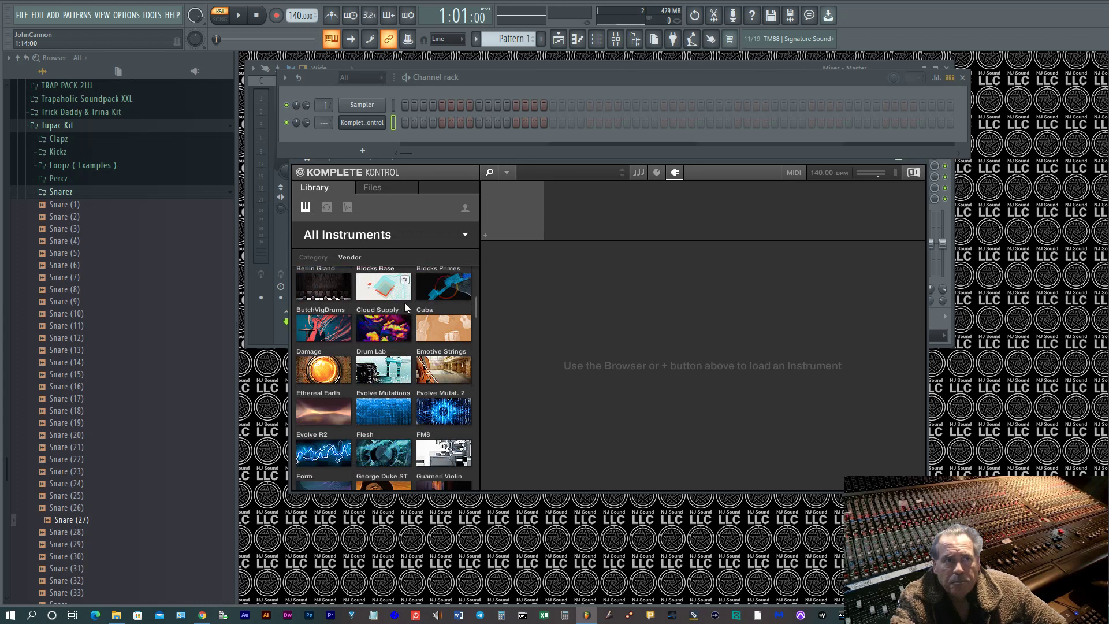
scroll(404, 303, down, 10)
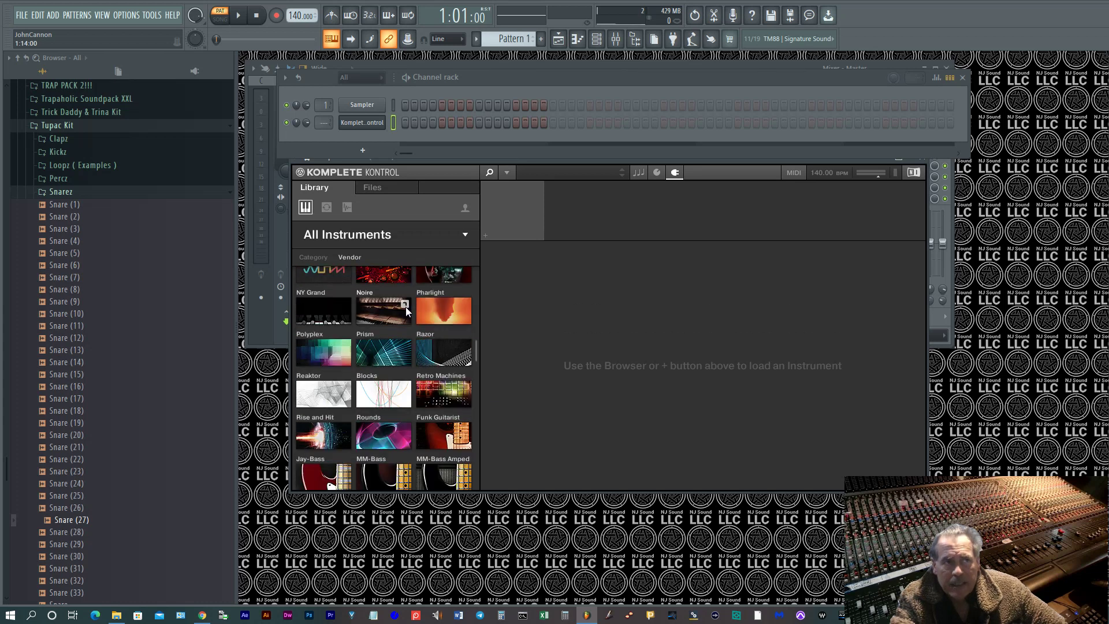
scroll(405, 306, down, 10)
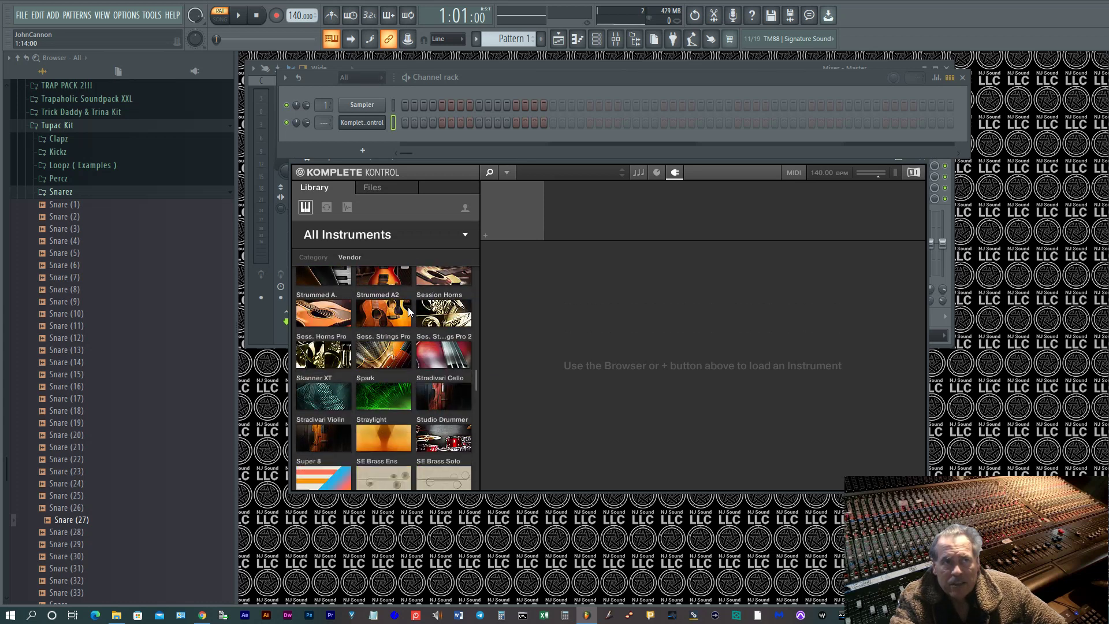
scroll(407, 310, down, 10)
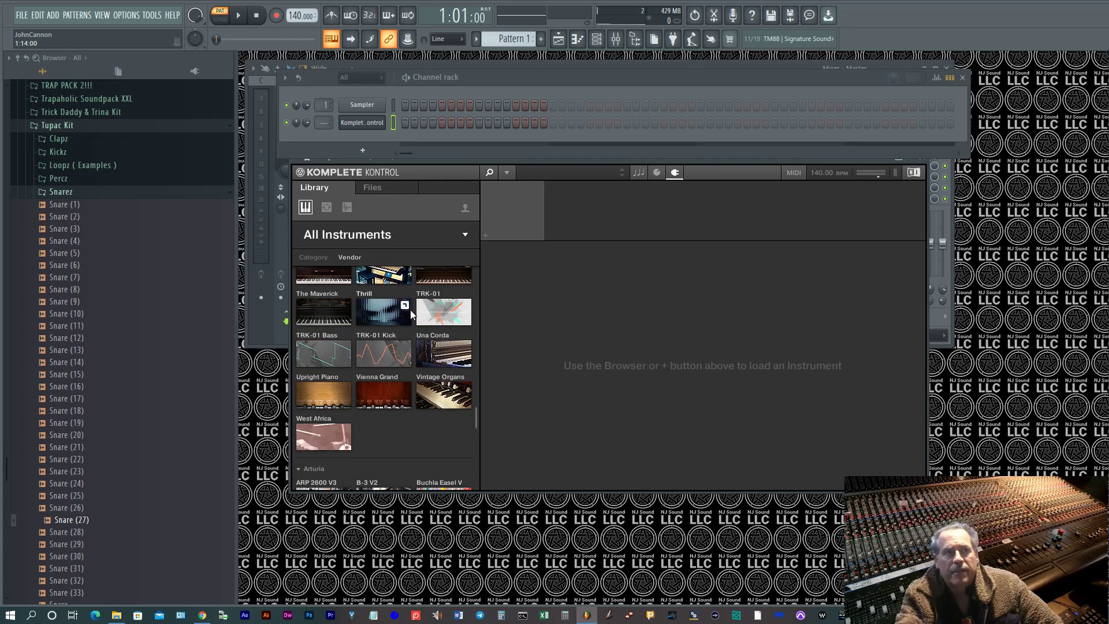
scroll(452, 327, up, 5)
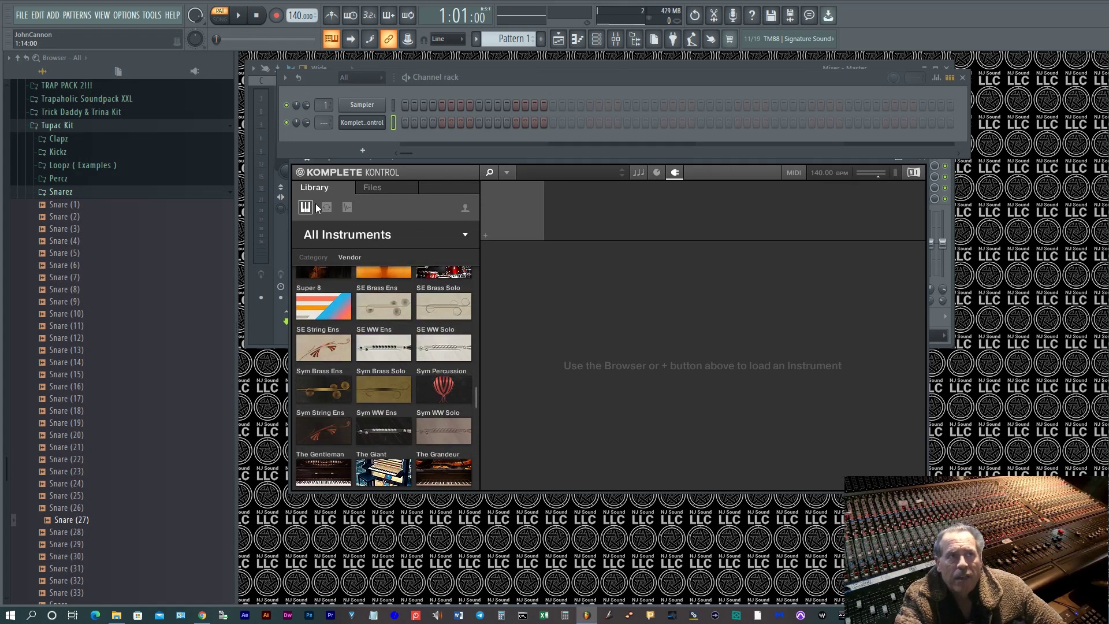
click(362, 239)
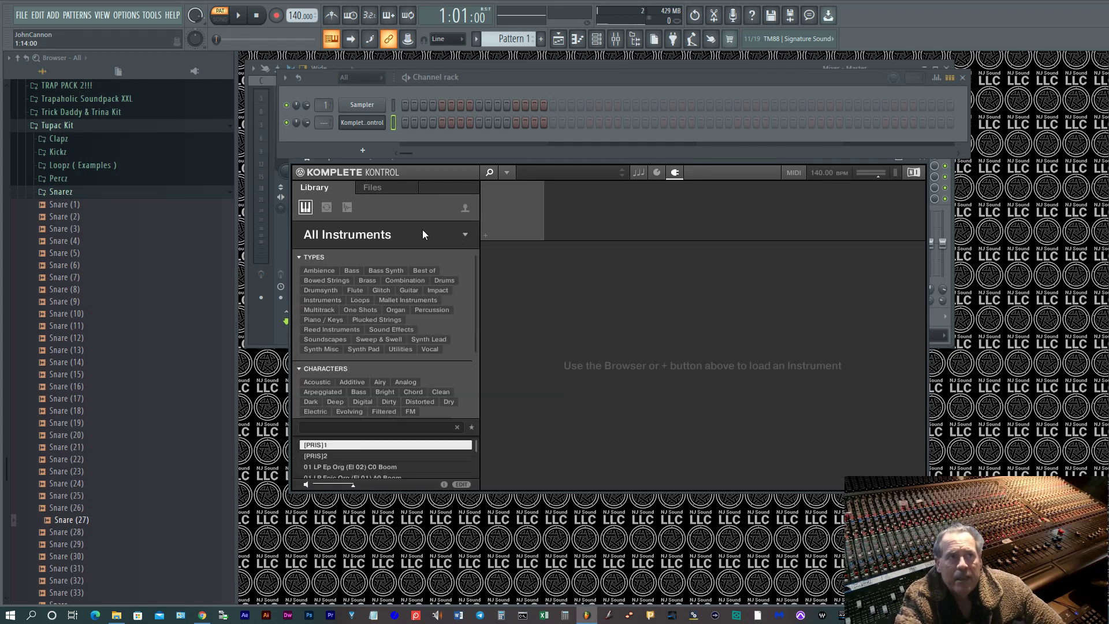
Switch the Komplete Kontrol library to loops and open the Hexagon Highway expansion.
click(326, 208)
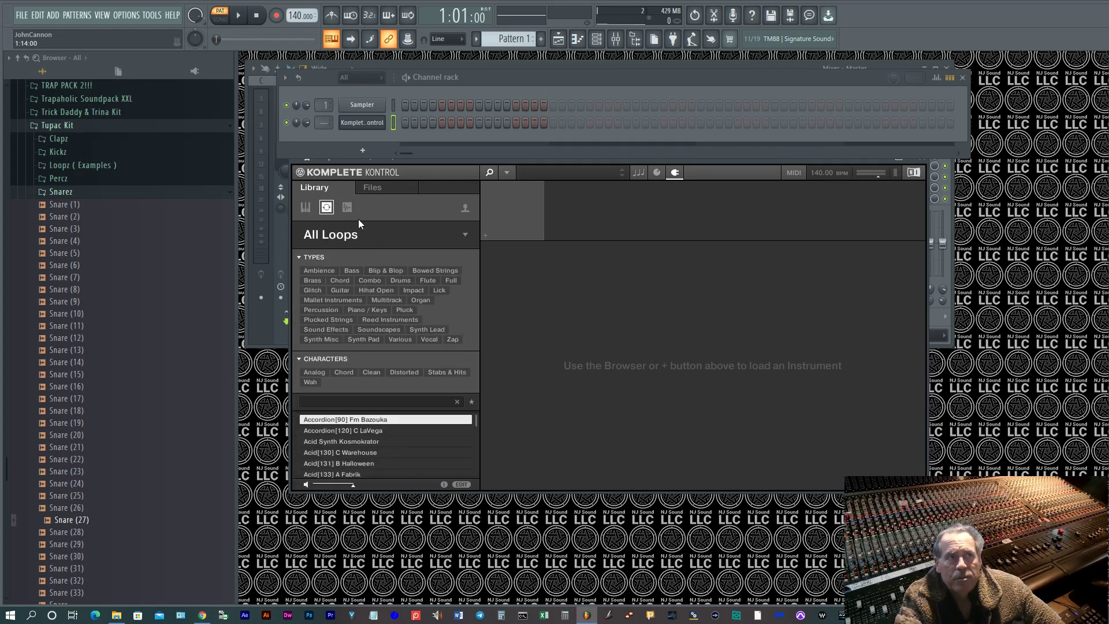
click(466, 234)
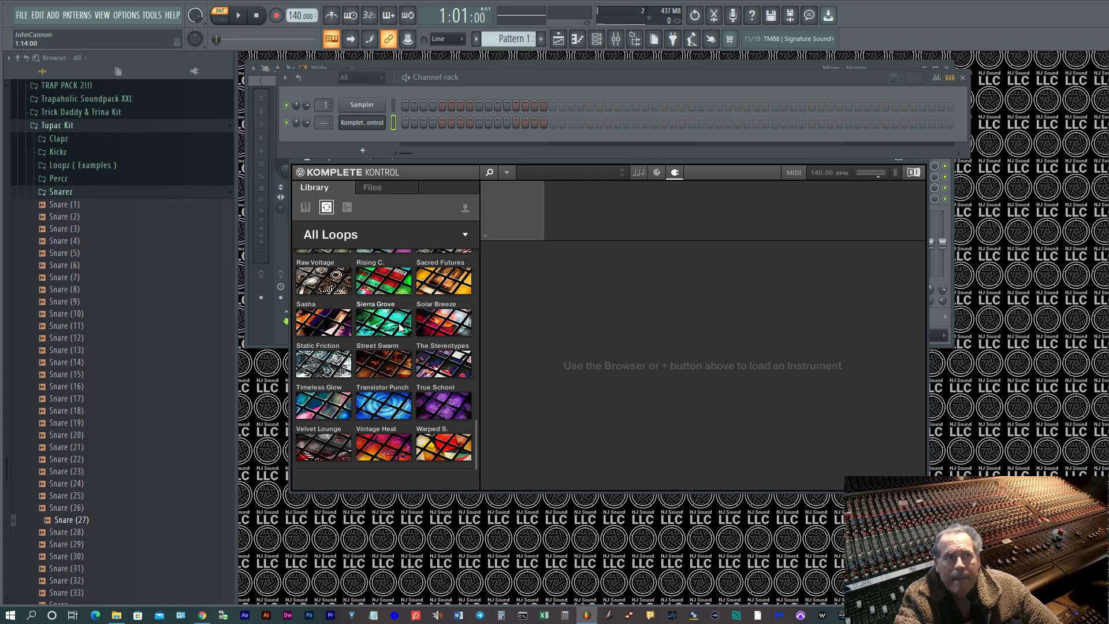
scroll(400, 328, up, 10)
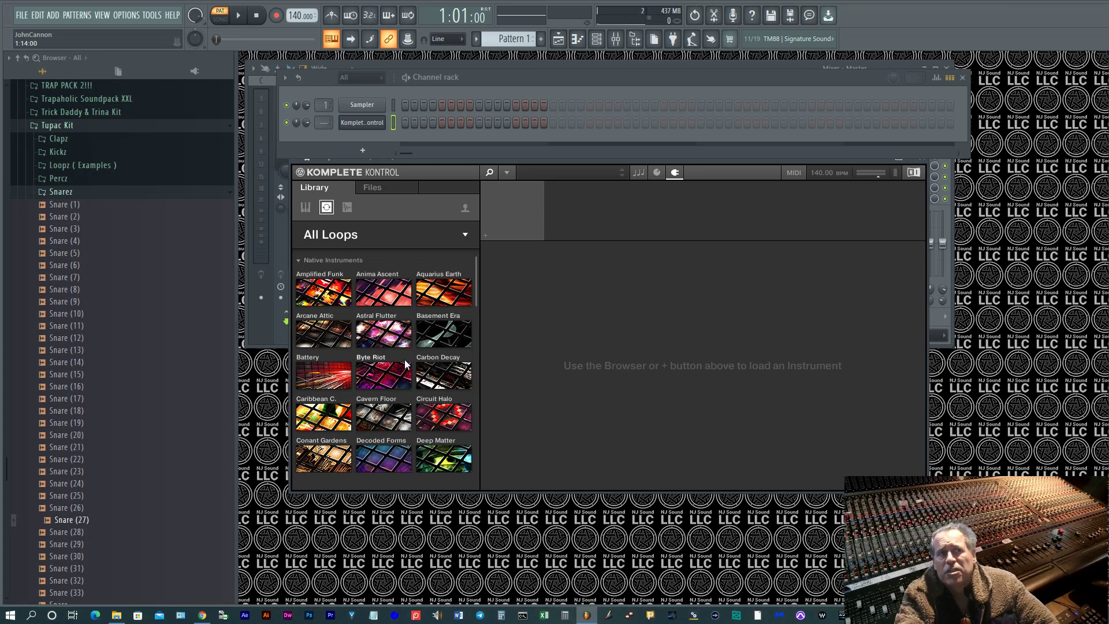
scroll(385, 392, down, 2)
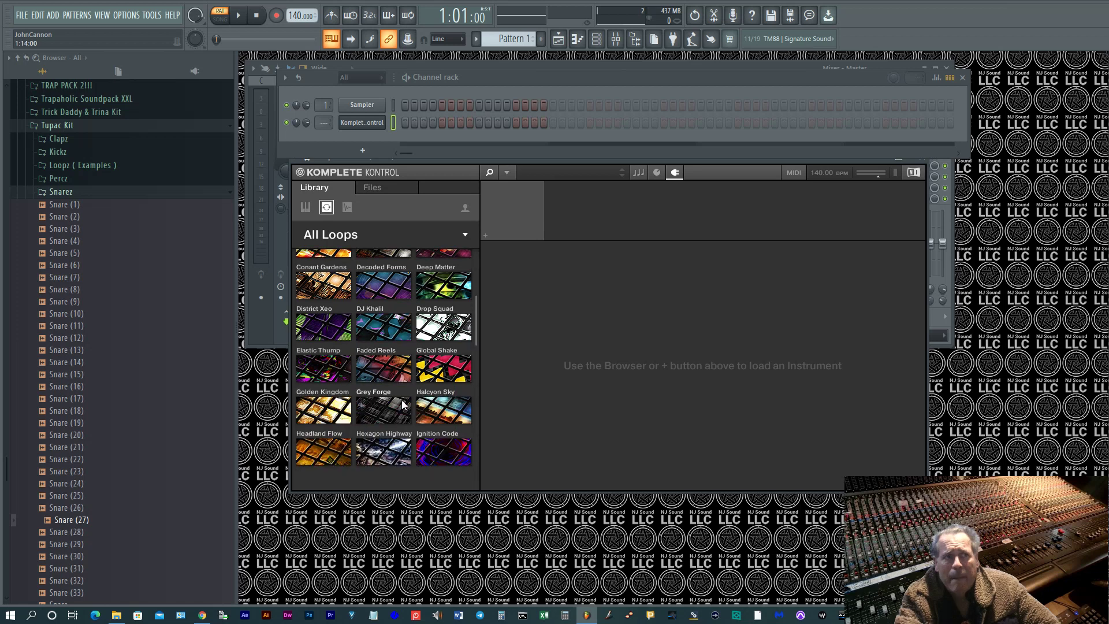
scroll(400, 402, down, 3)
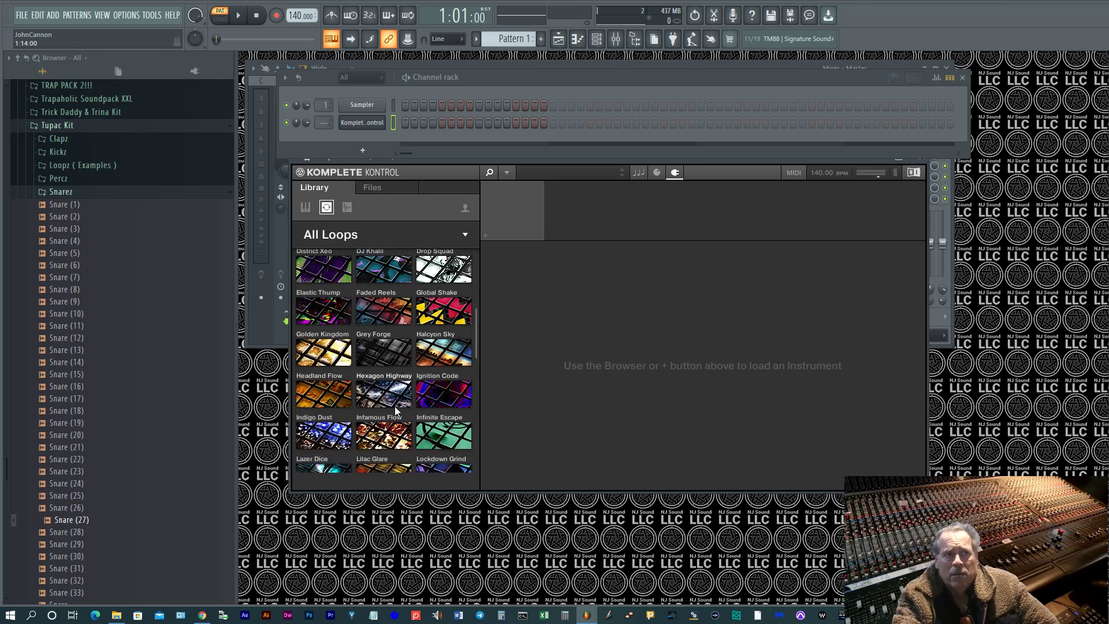
click(388, 400)
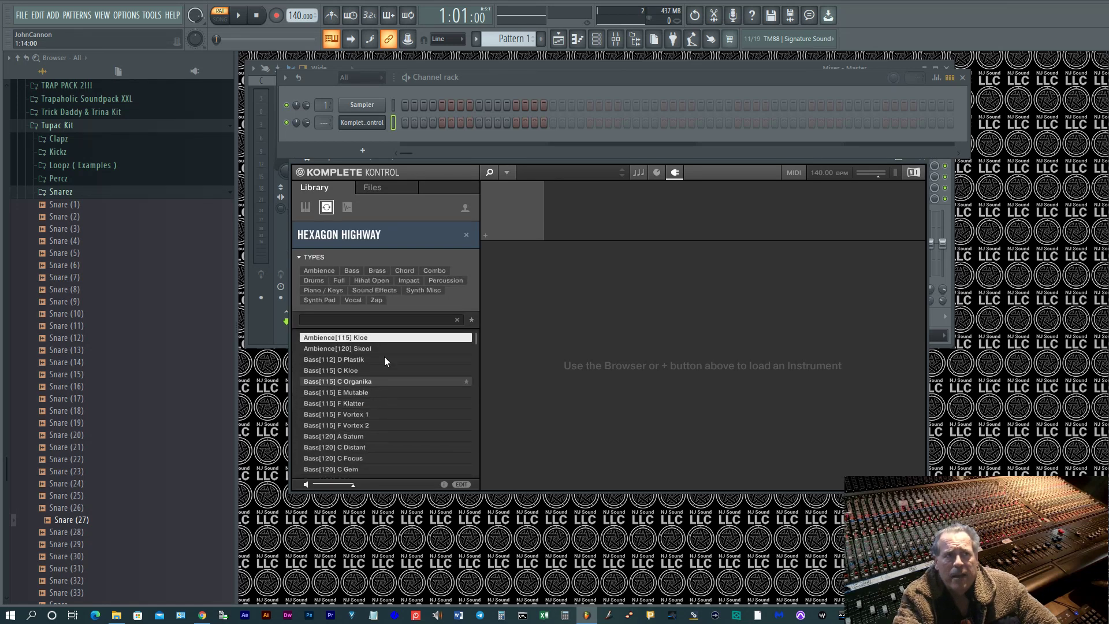
Go through the Hexagon Highway loops by type, filtering one category at a time from Ambience to Zap.
click(322, 271)
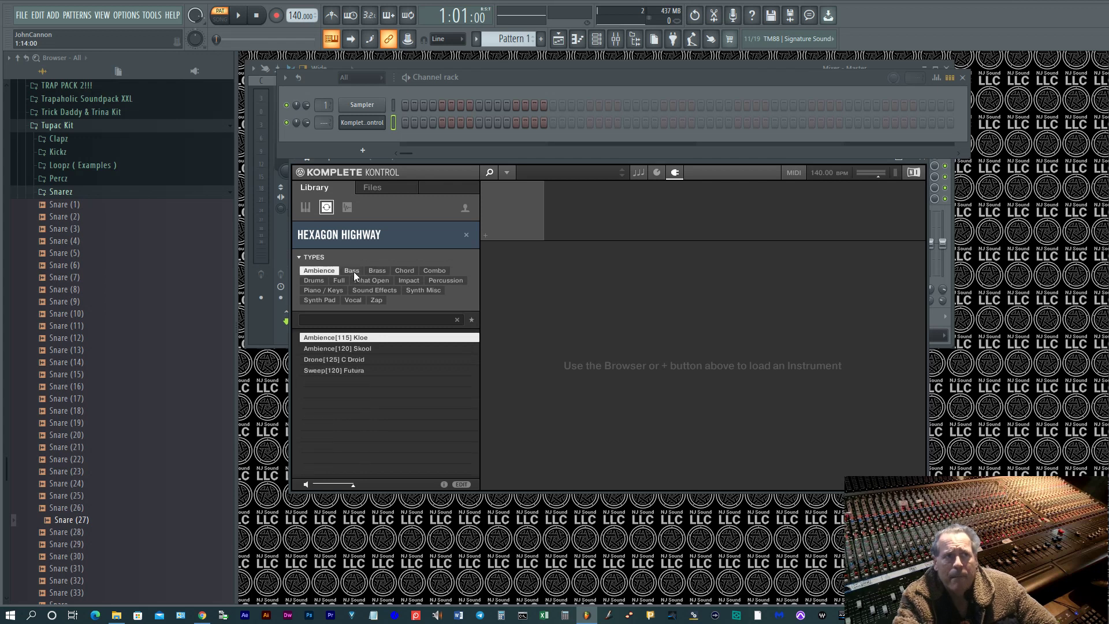
click(352, 271)
click(383, 271)
click(404, 271)
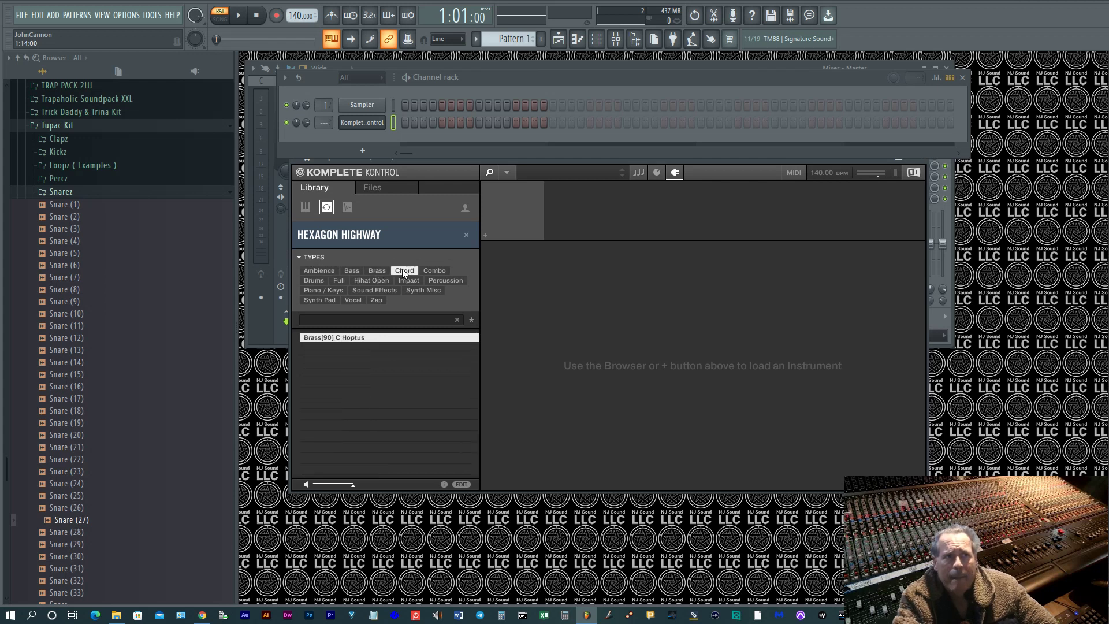
click(436, 271)
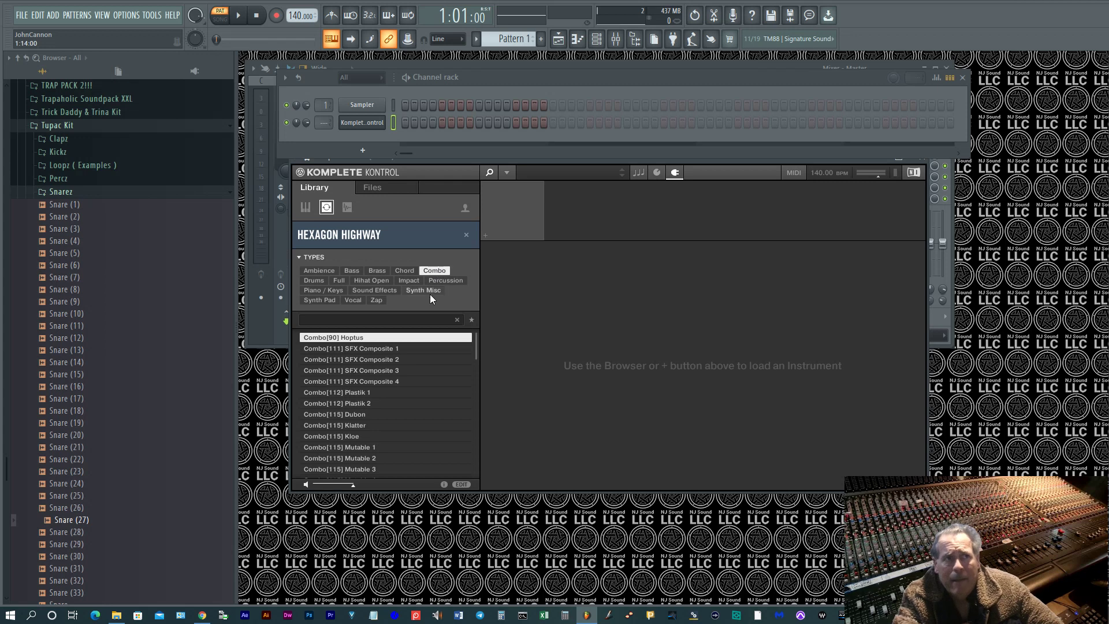
click(320, 281)
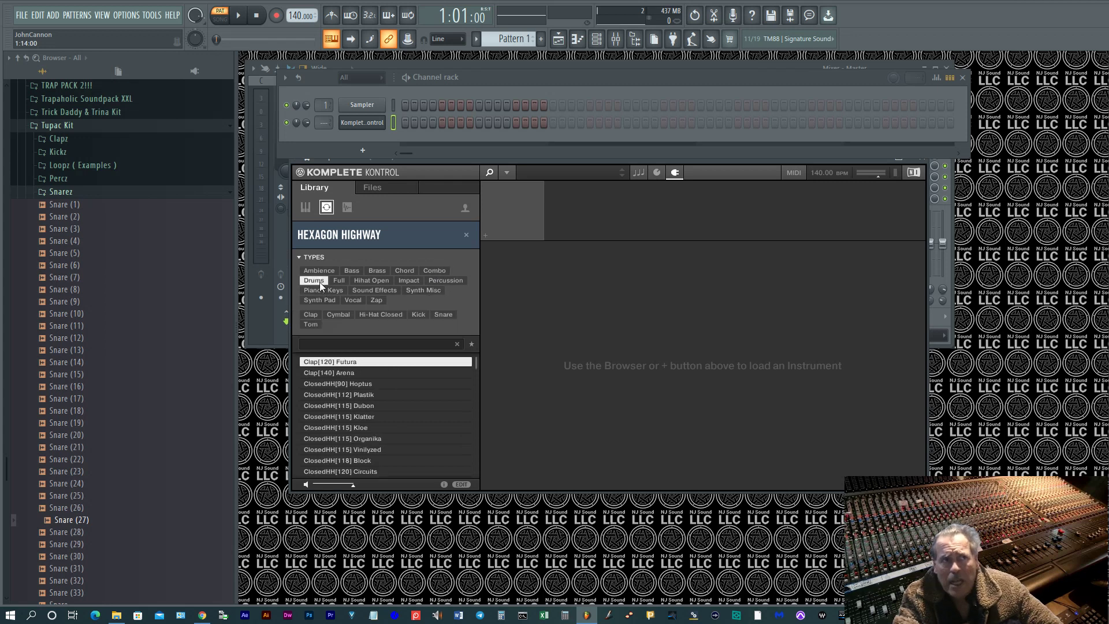
click(344, 281)
click(362, 281)
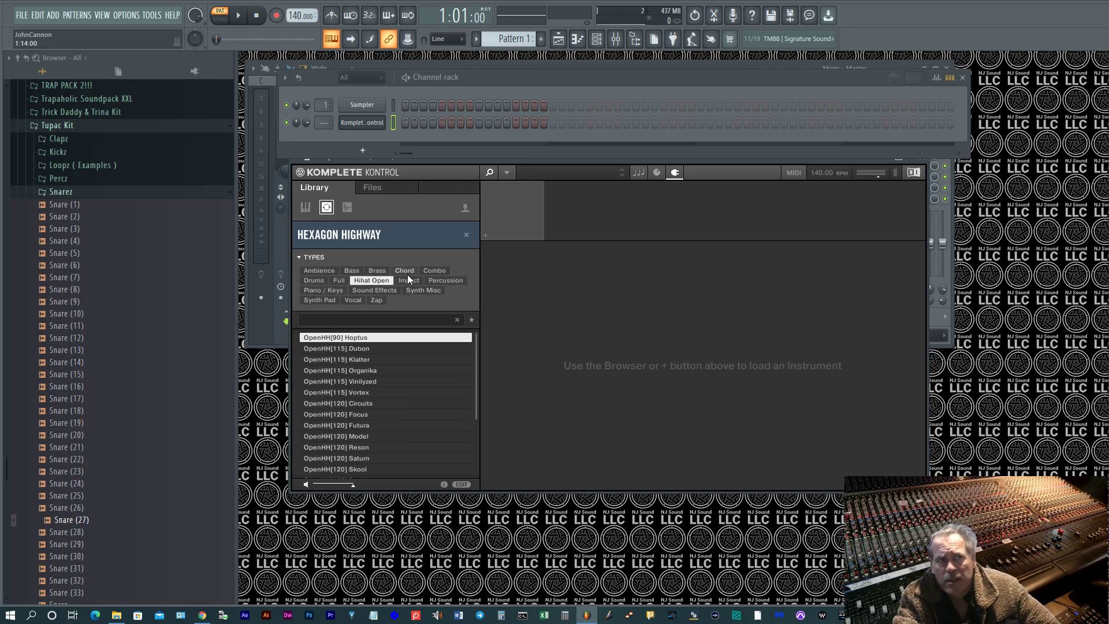
click(406, 279)
click(442, 280)
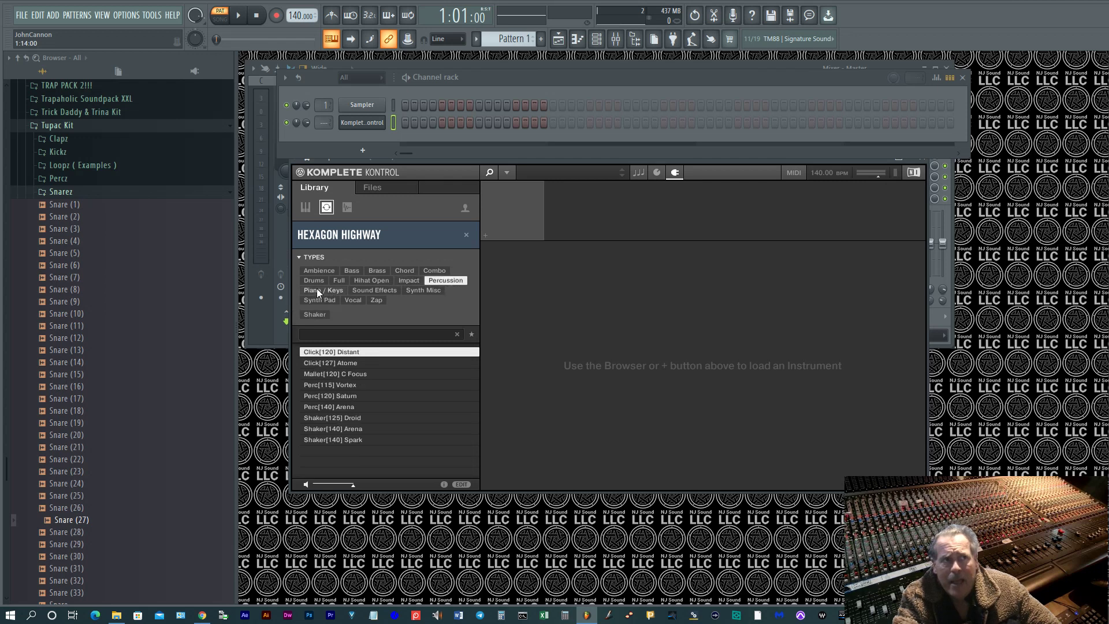
click(321, 290)
click(370, 291)
click(414, 290)
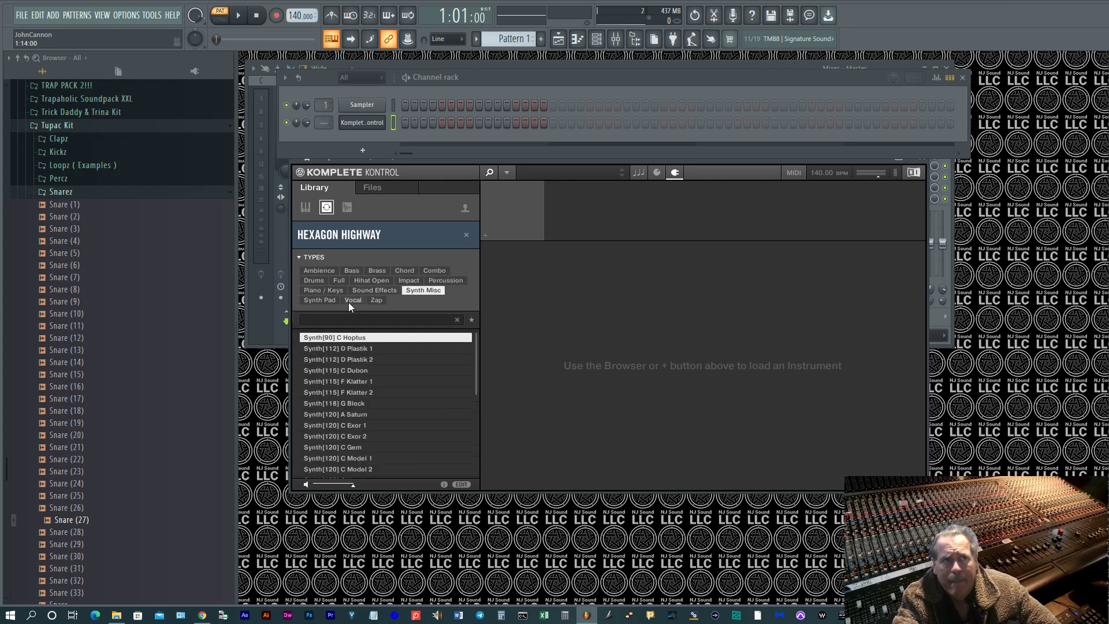
click(321, 299)
click(352, 300)
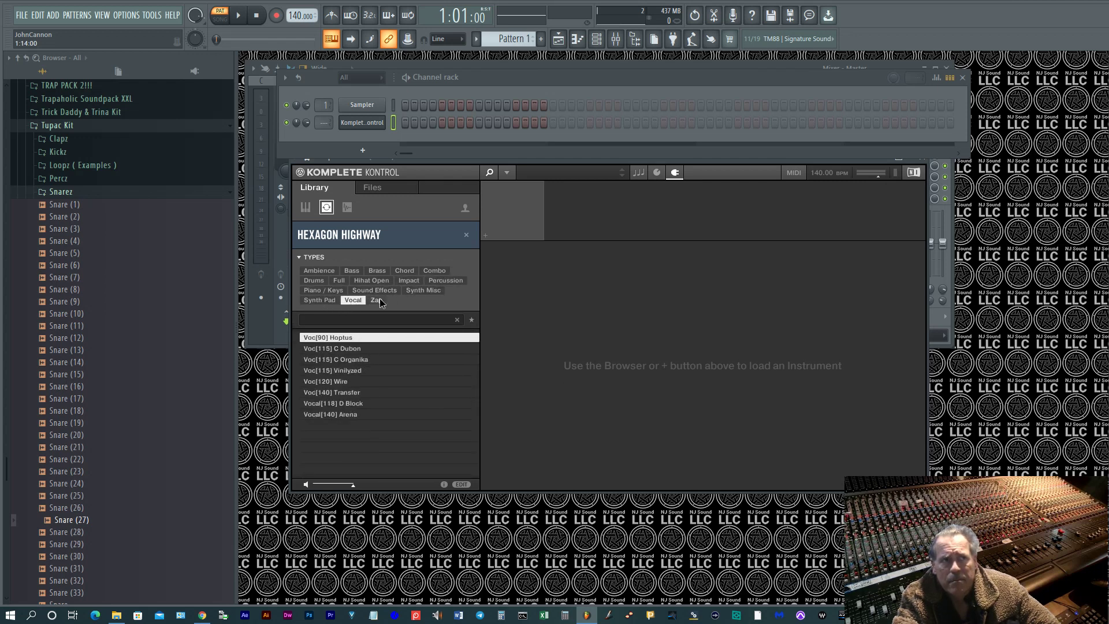
click(378, 298)
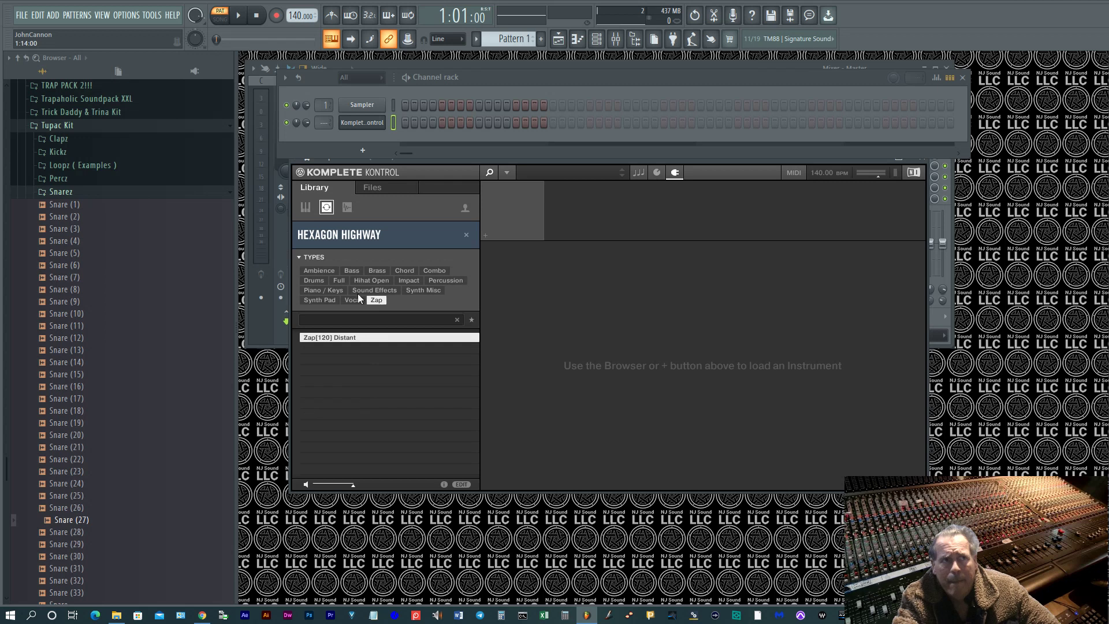
Audition the Zap[120] Distant loop and the Vocal loops from Voc[90] Hoptus to Vocal[140] Arena.
click(352, 337)
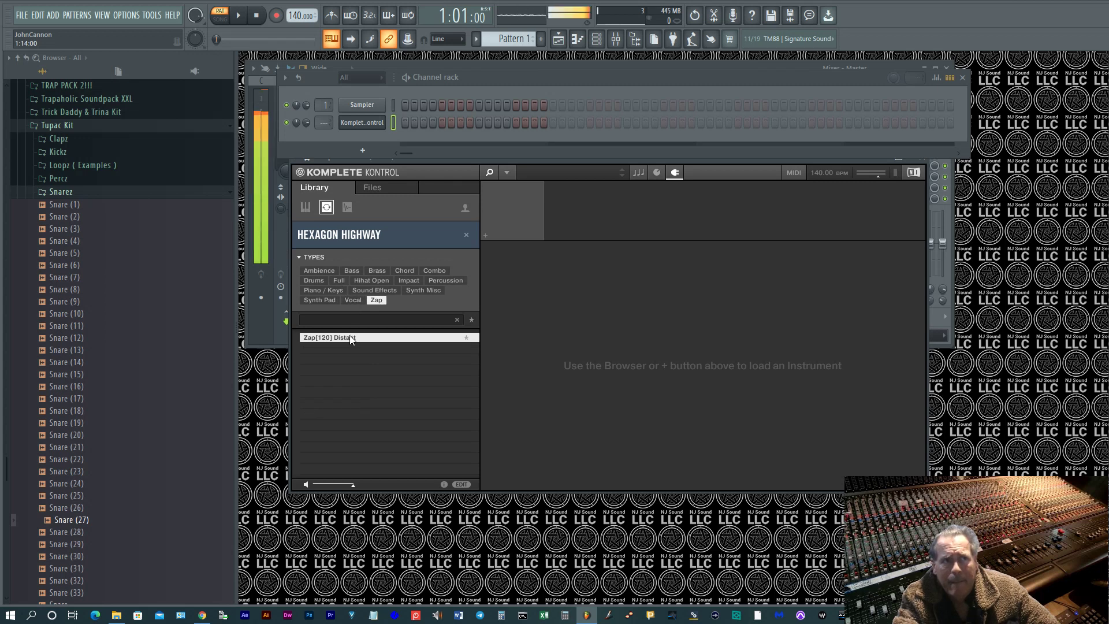
click(356, 300)
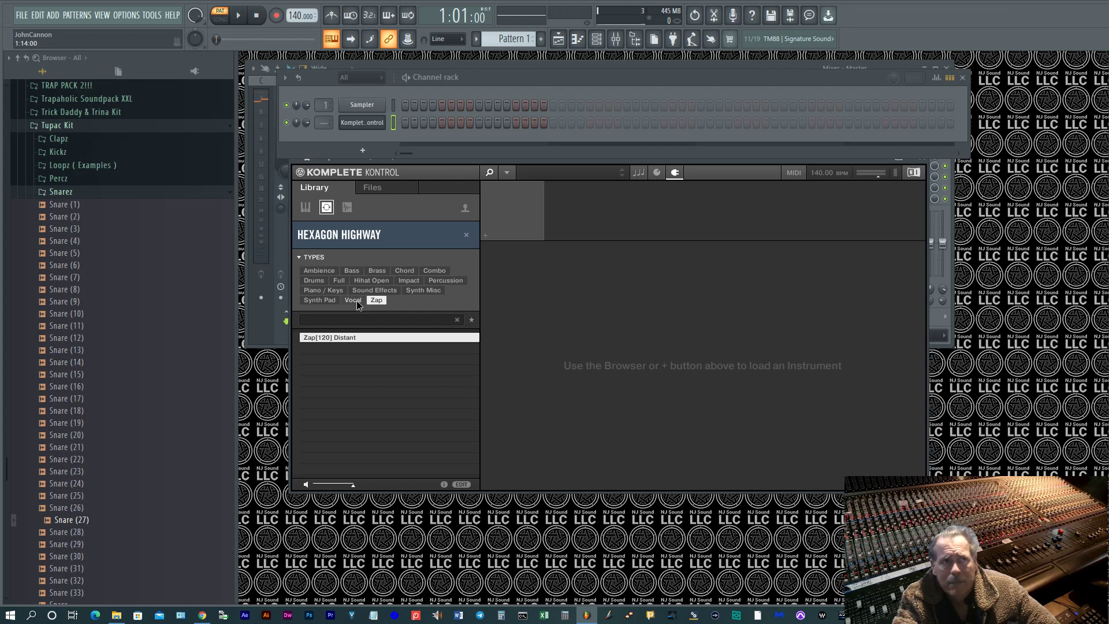
click(355, 339)
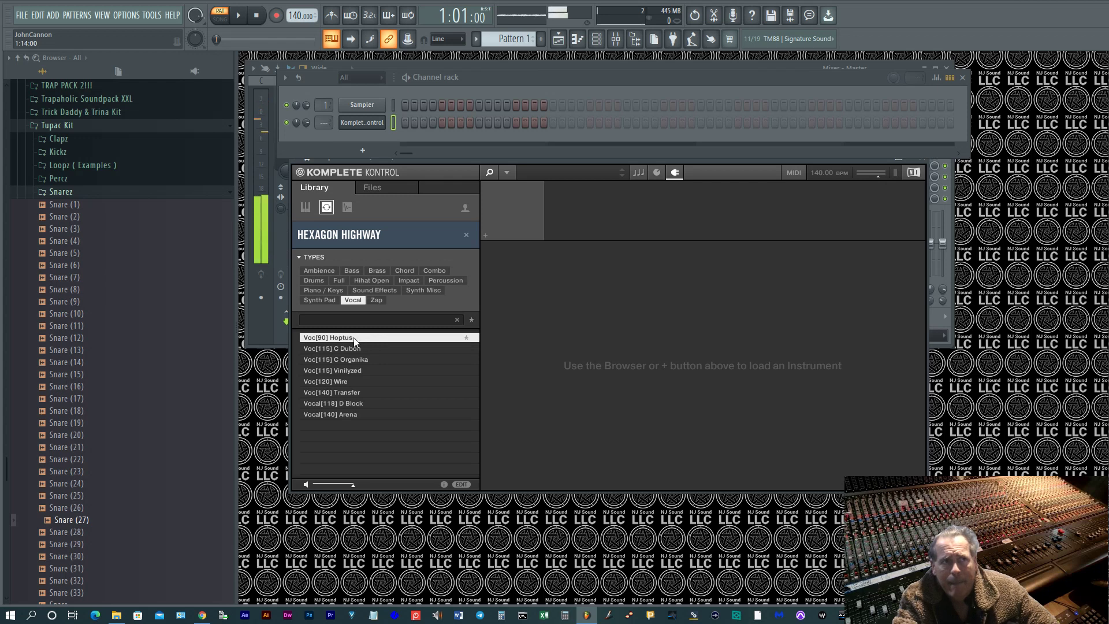
click(349, 348)
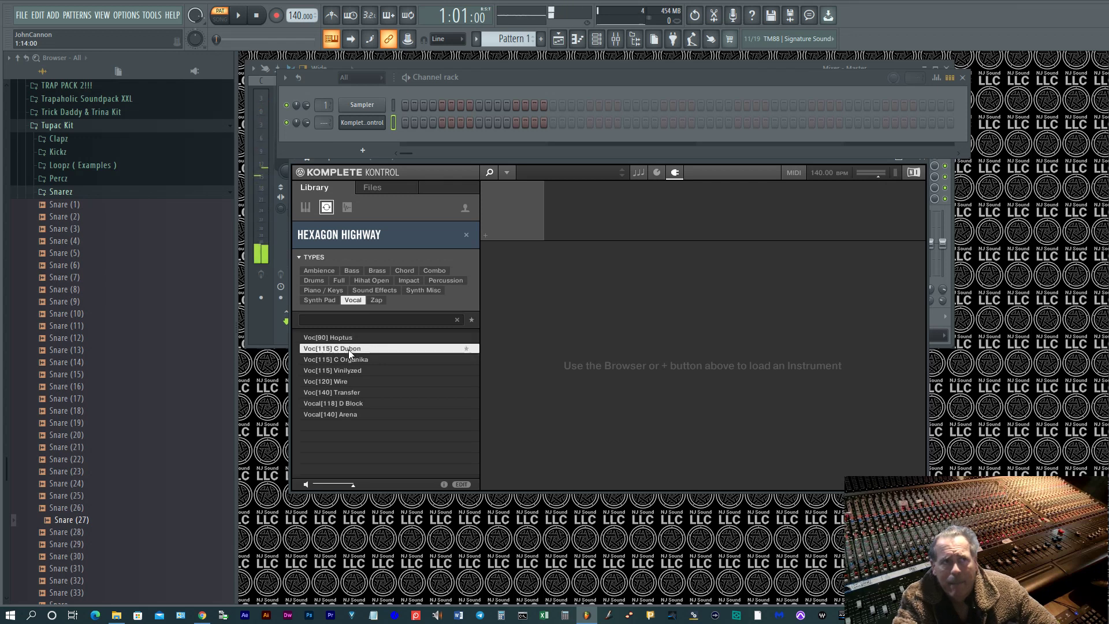
click(348, 362)
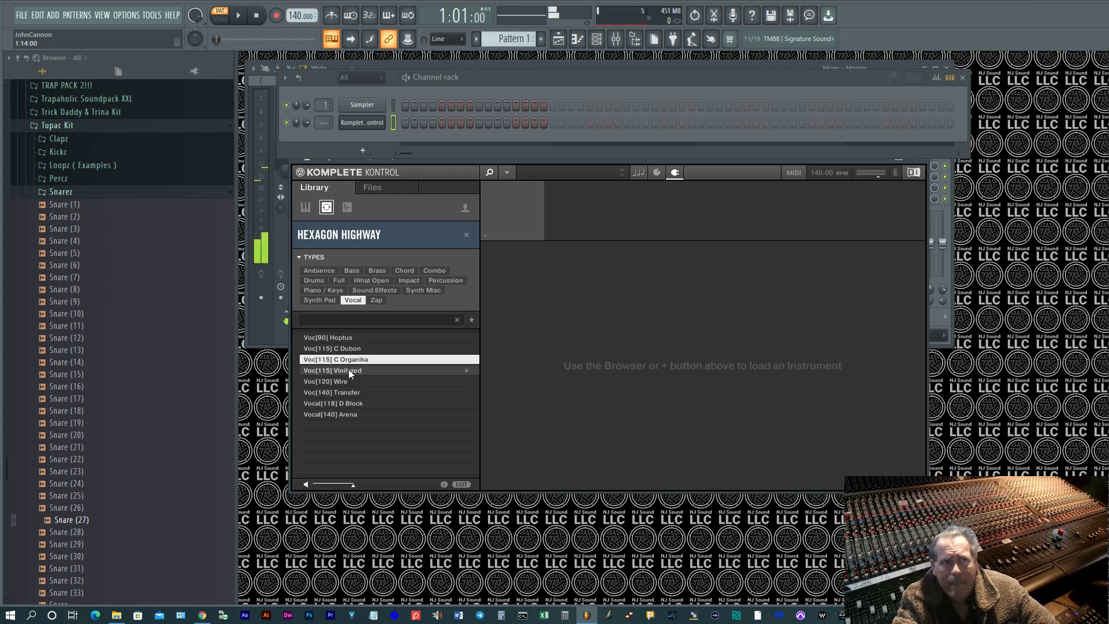
click(348, 370)
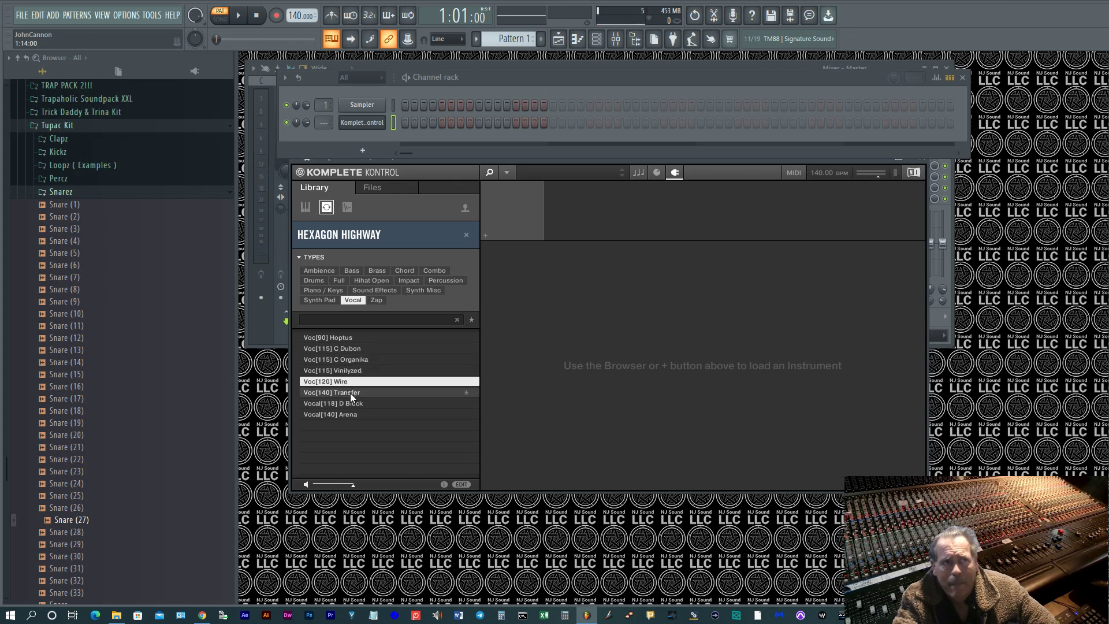
click(350, 392)
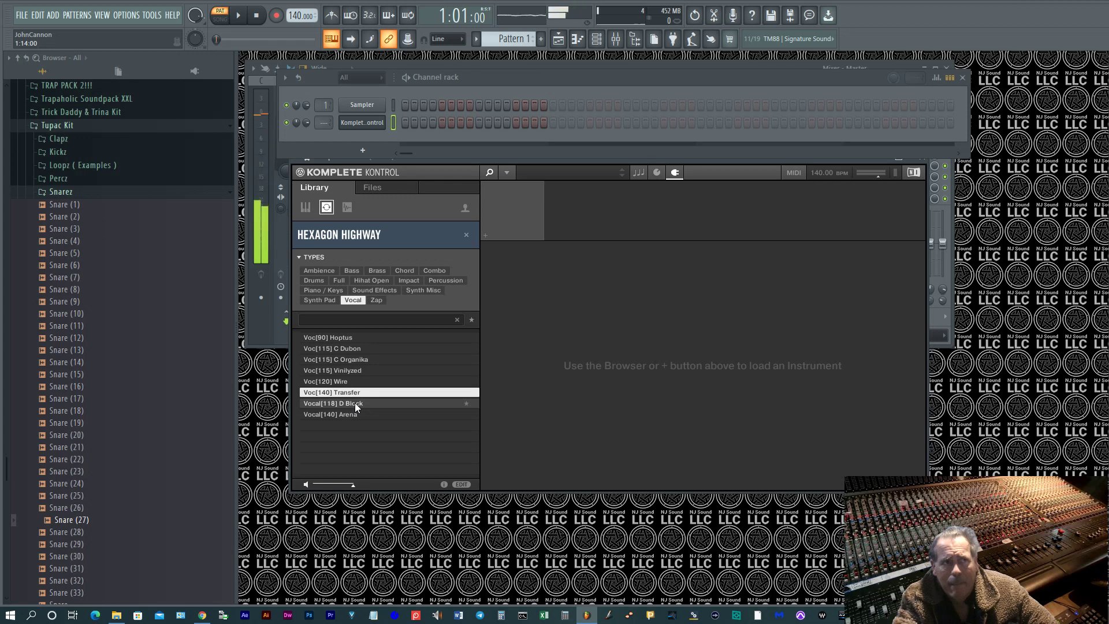
click(354, 403)
click(354, 414)
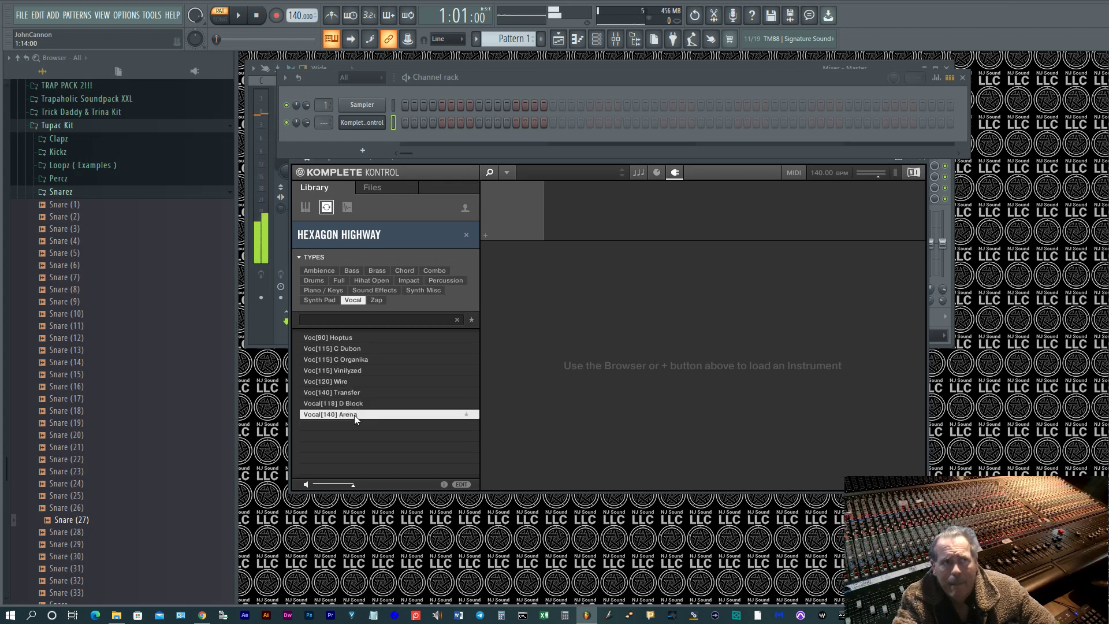
Filter the loops to Synth Pad and audition Pad[115] C Organika and Pad[120] C Circuits.
click(320, 300)
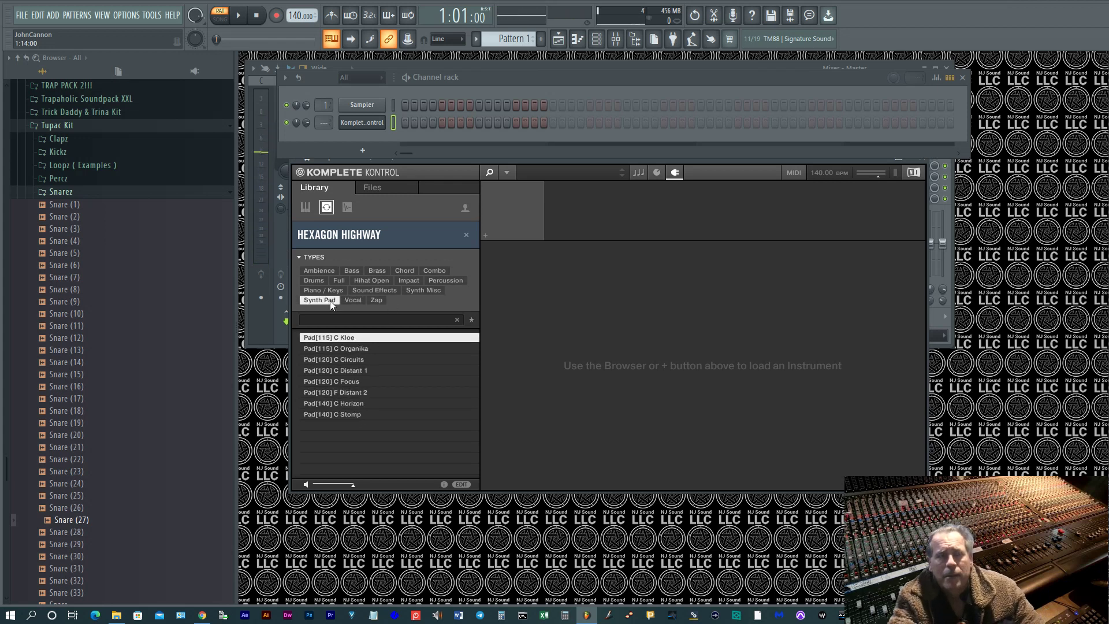
click(347, 348)
click(344, 361)
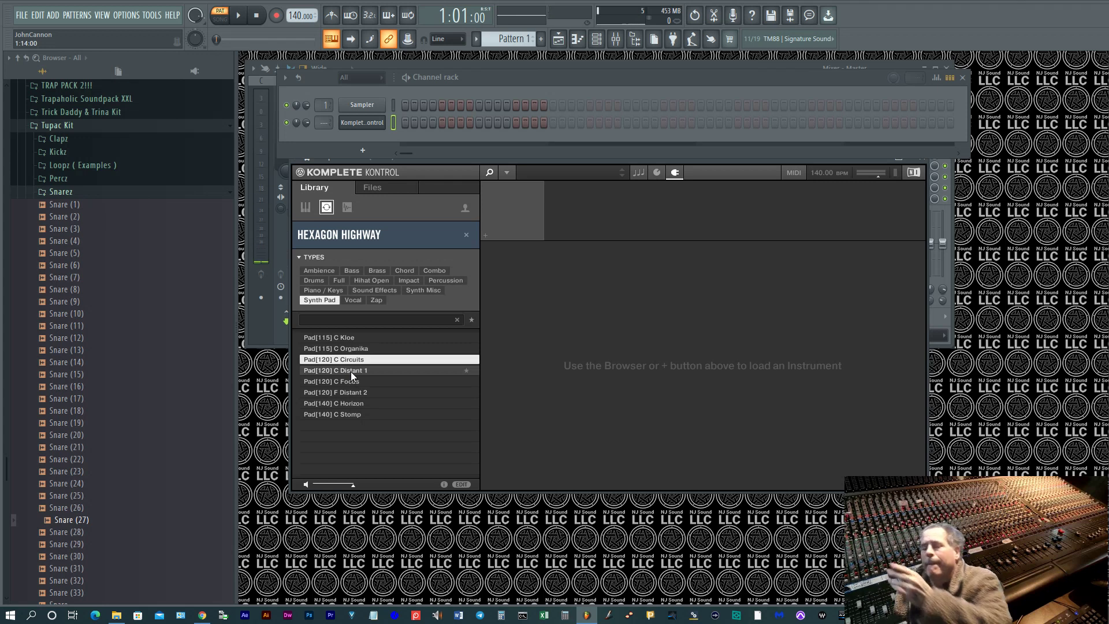
Audition the Pad[120] C Distant 1, C Focus and F Distant 2 loops, and load Pad[120] F Distant 2.
click(352, 372)
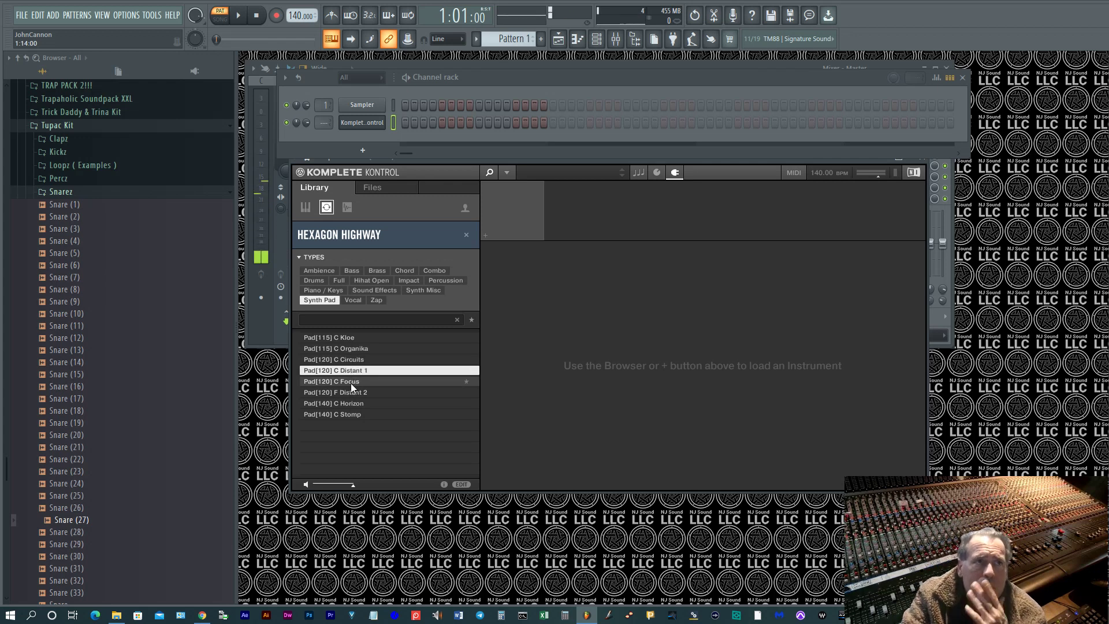
click(351, 383)
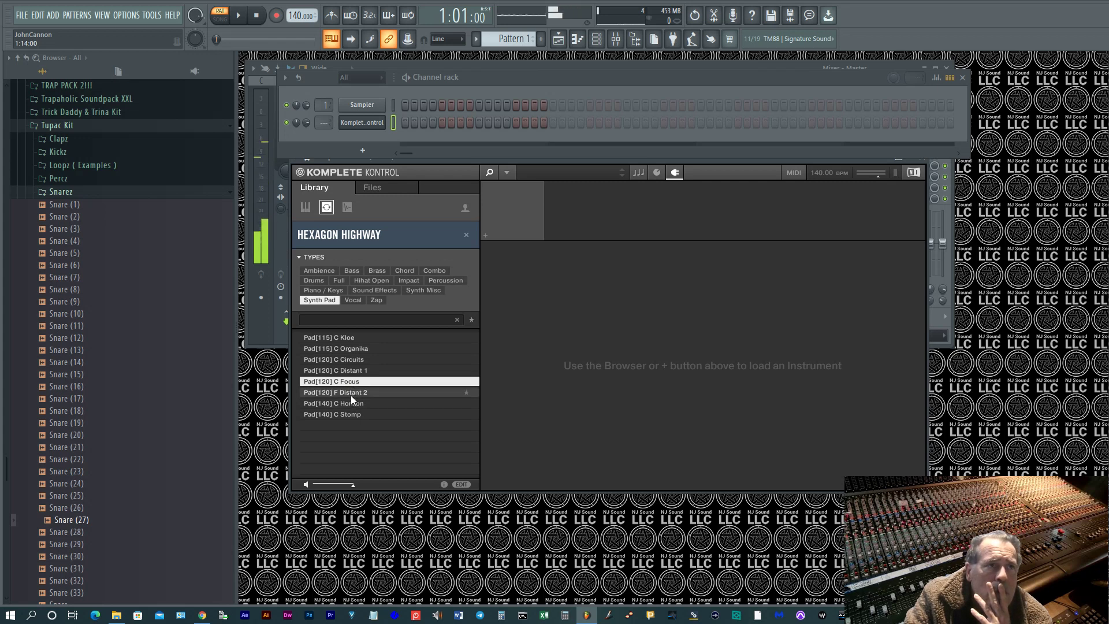
click(351, 394)
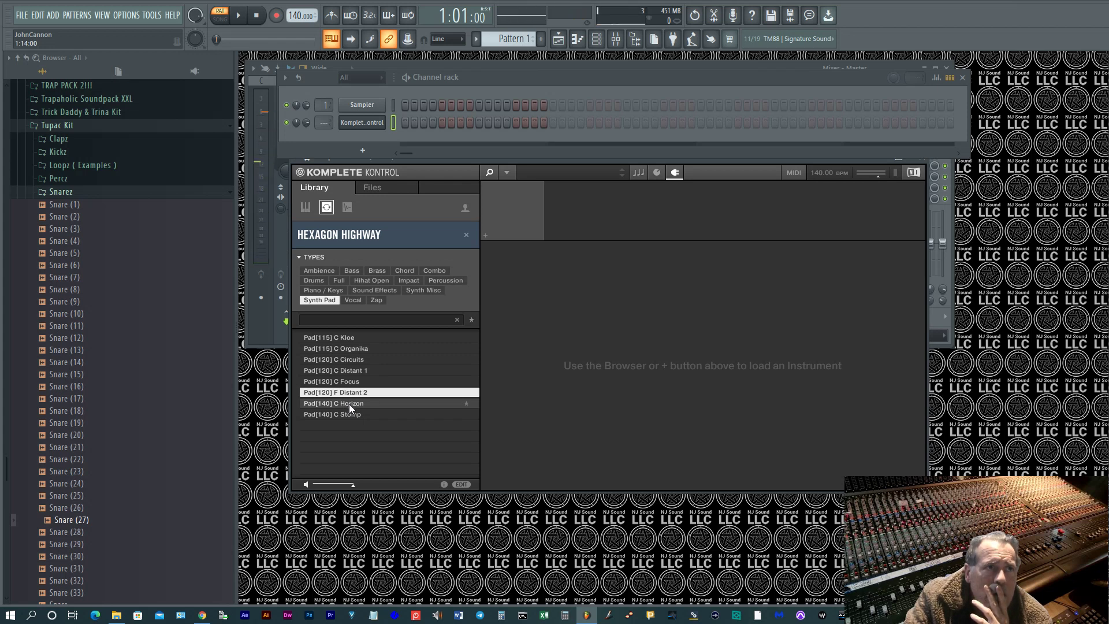
double_click(353, 392)
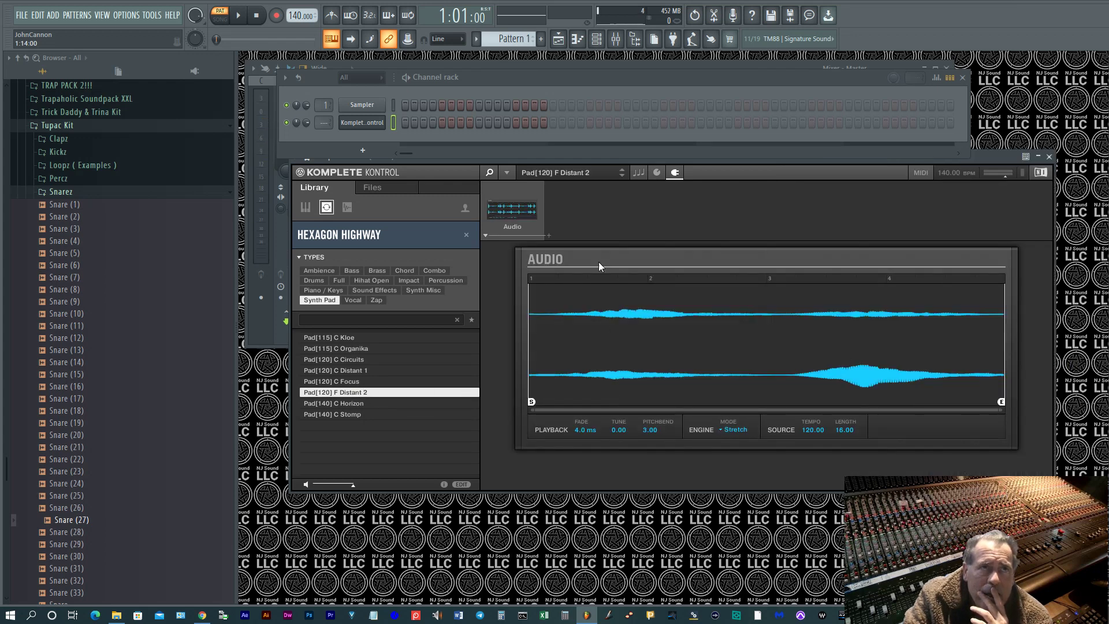
Place a note on the first step of the Komplete Kontrol channel and burn its MIDI to the pattern.
click(405, 123)
right_click(368, 126)
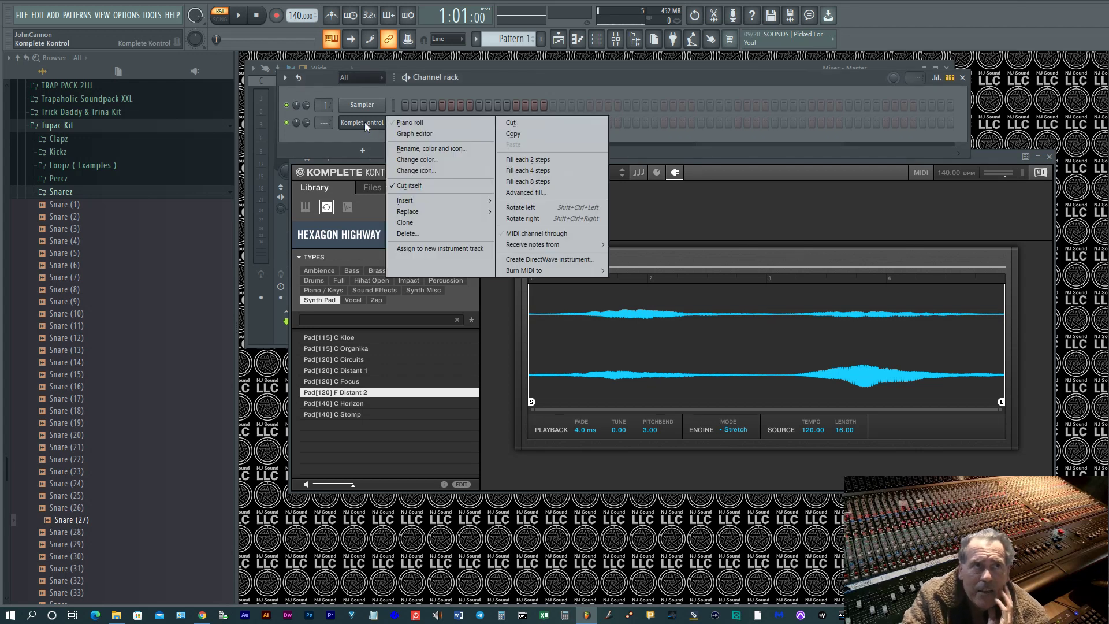
mouse_move(549, 270)
click(642, 270)
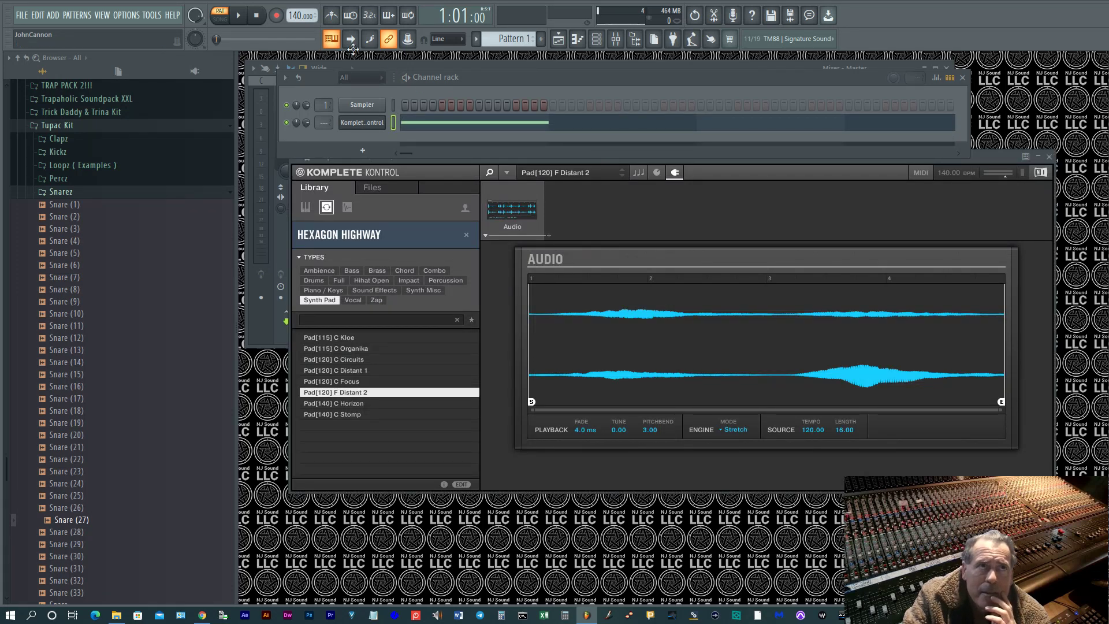
Set the project tempo to 95 BPM and start playing the pattern.
drag(289, 21, 301, 26)
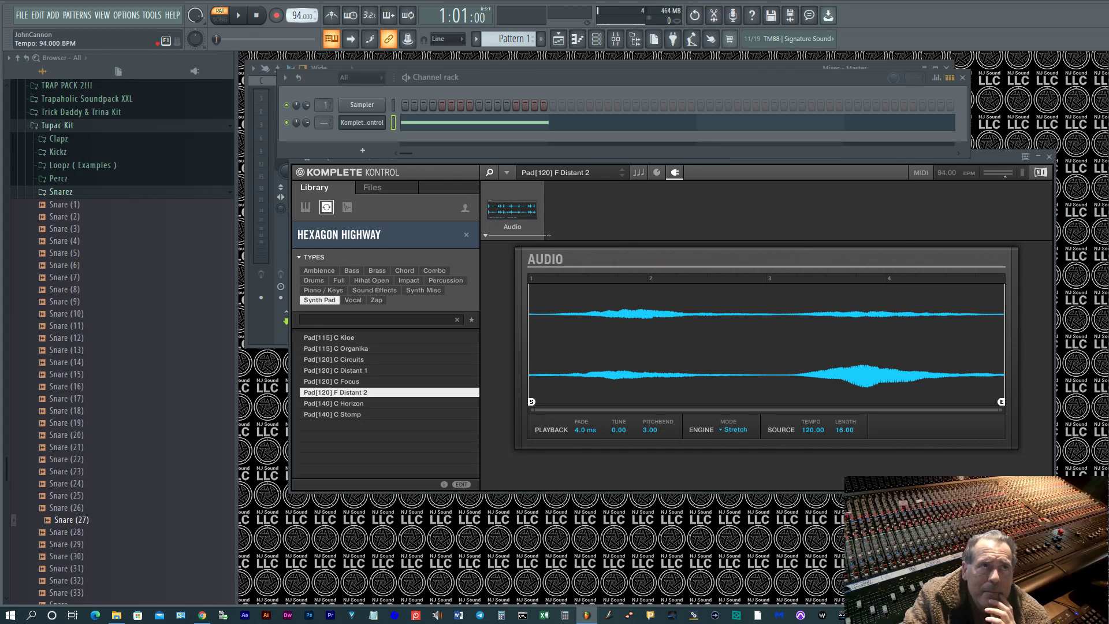
click(240, 20)
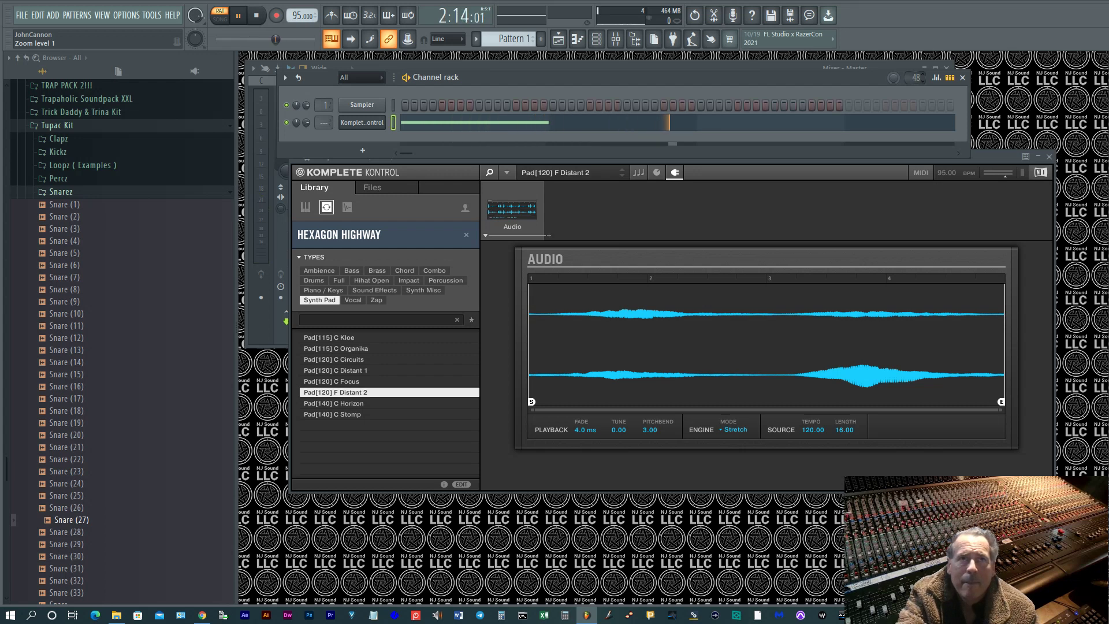
Cut the Komplete Kontrol channel's burned notes, re-enter its first step and shorten the pattern length to 32 steps.
right_click(381, 121)
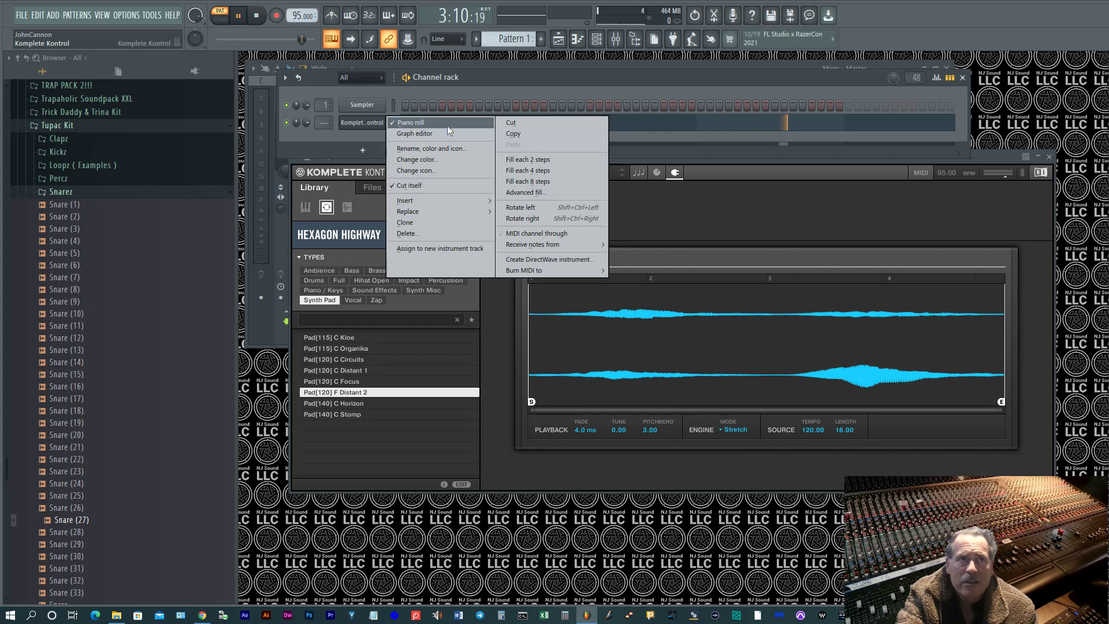
click(519, 123)
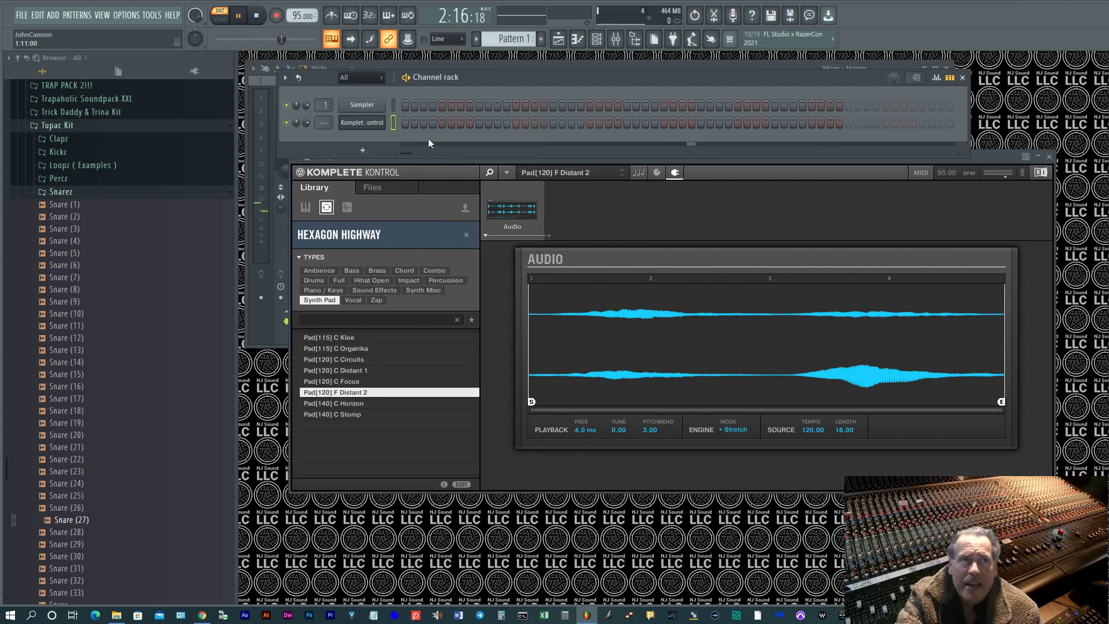
click(405, 123)
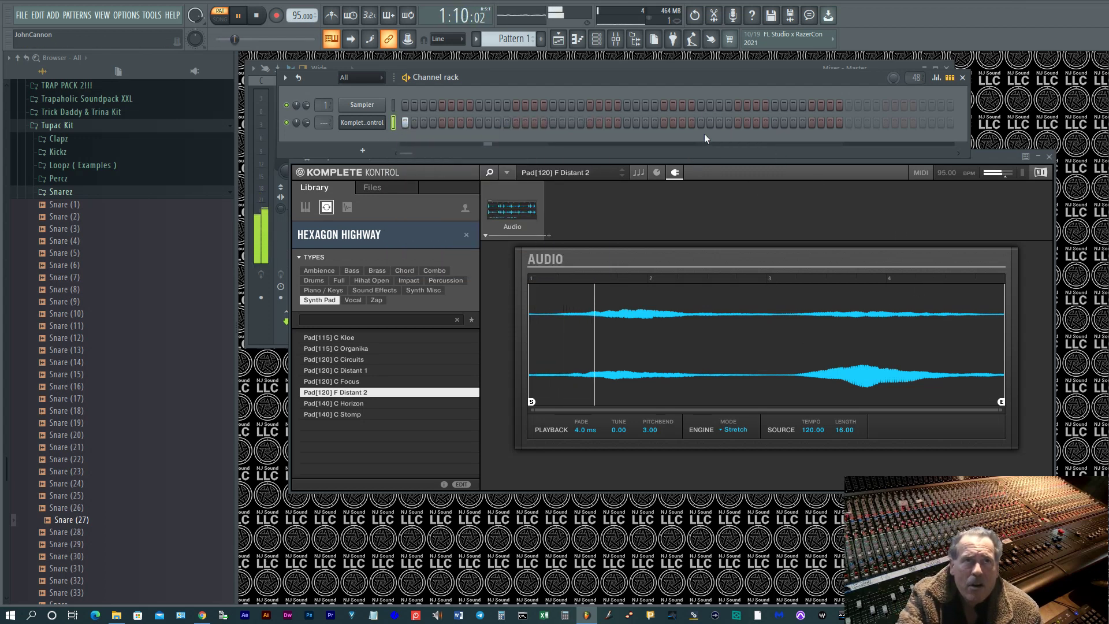
scroll(916, 78, down, 6)
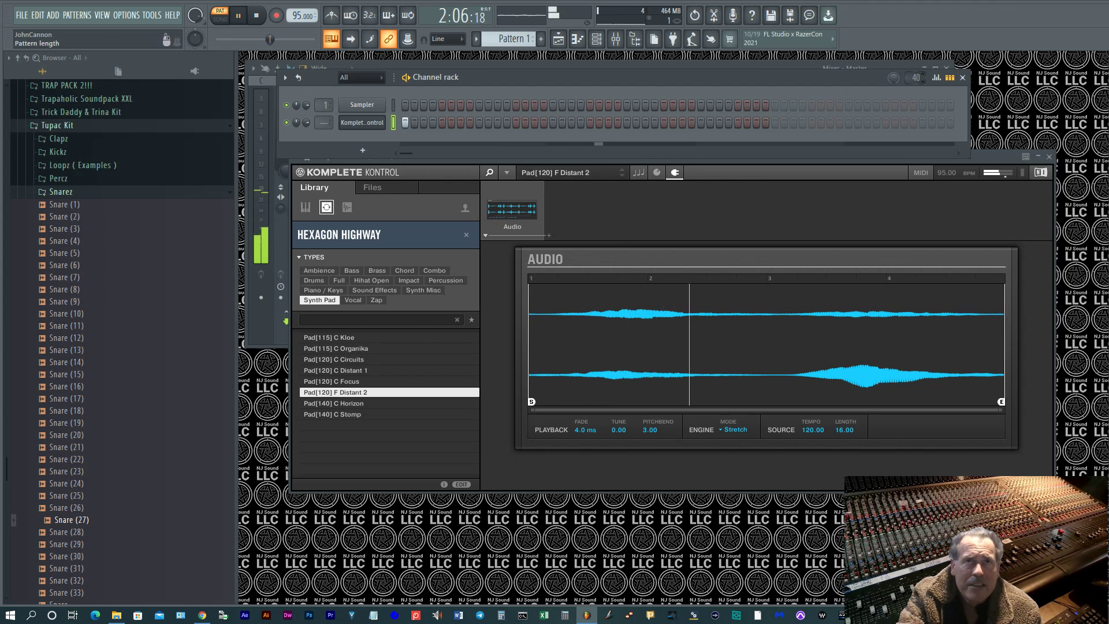
scroll(916, 77, down, 6)
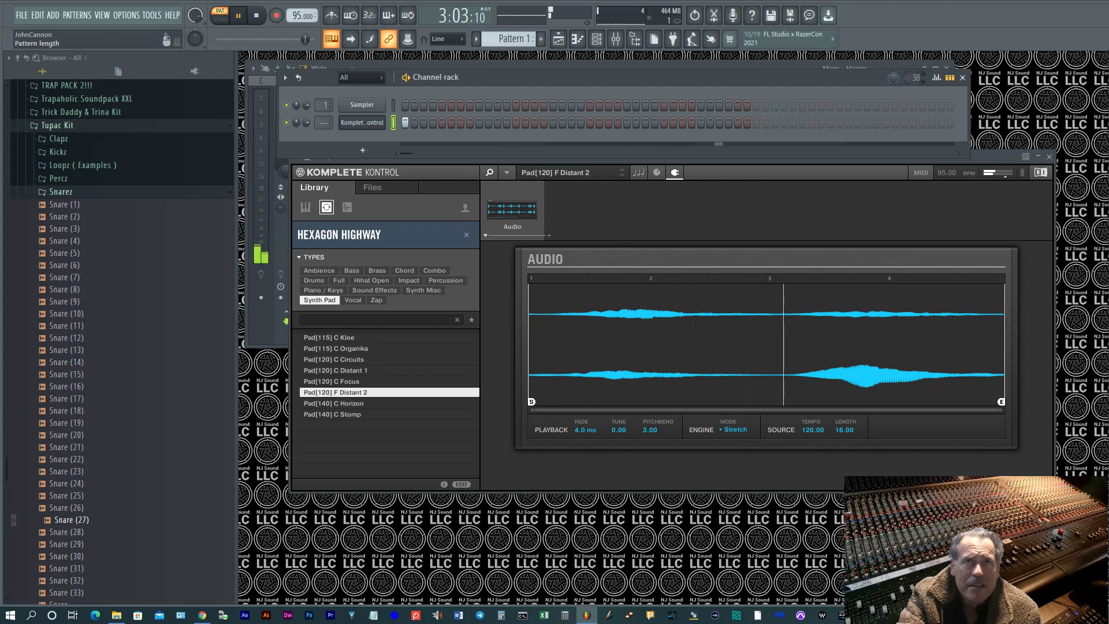
scroll(916, 78, down, 3)
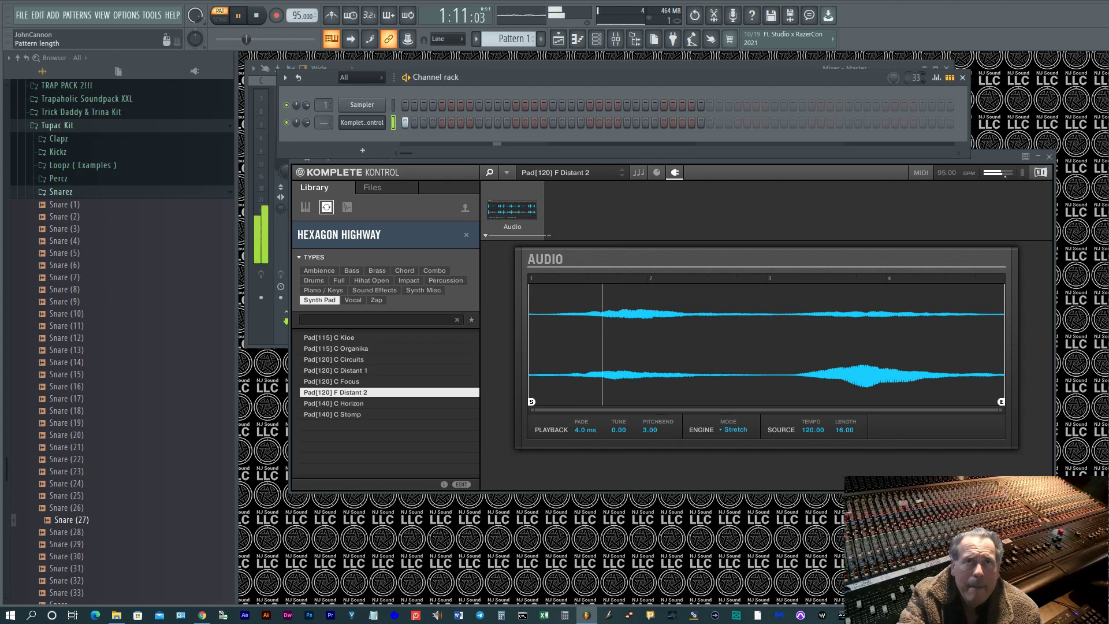
scroll(916, 77, down, 1)
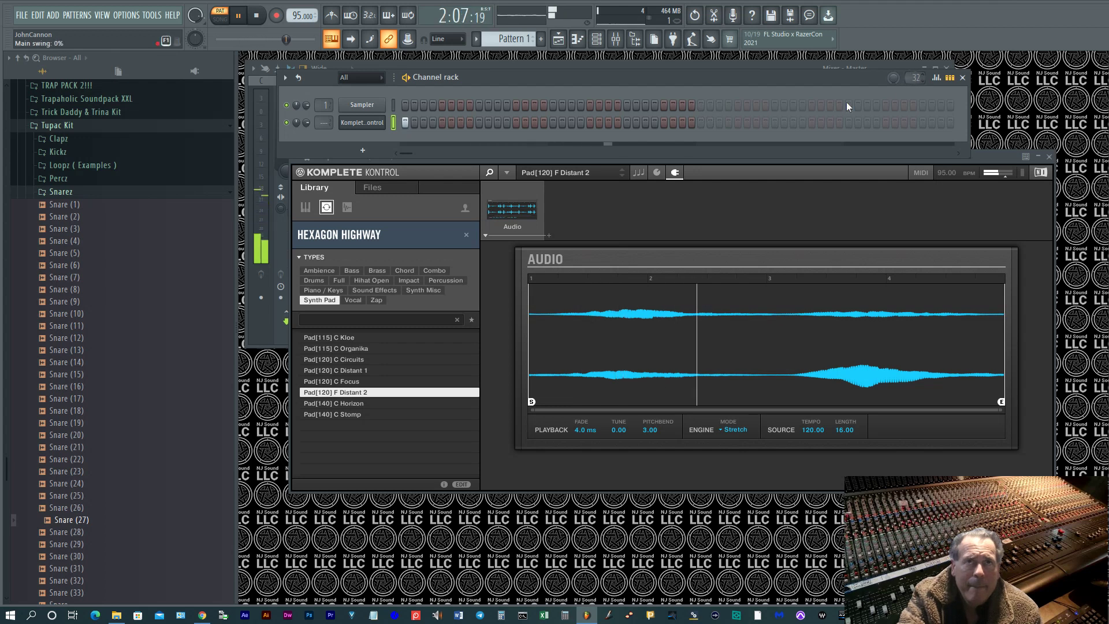
Burn the Komplete Kontrol channel's MIDI into the 32-step pattern and play it back.
right_click(364, 122)
mouse_move(511, 270)
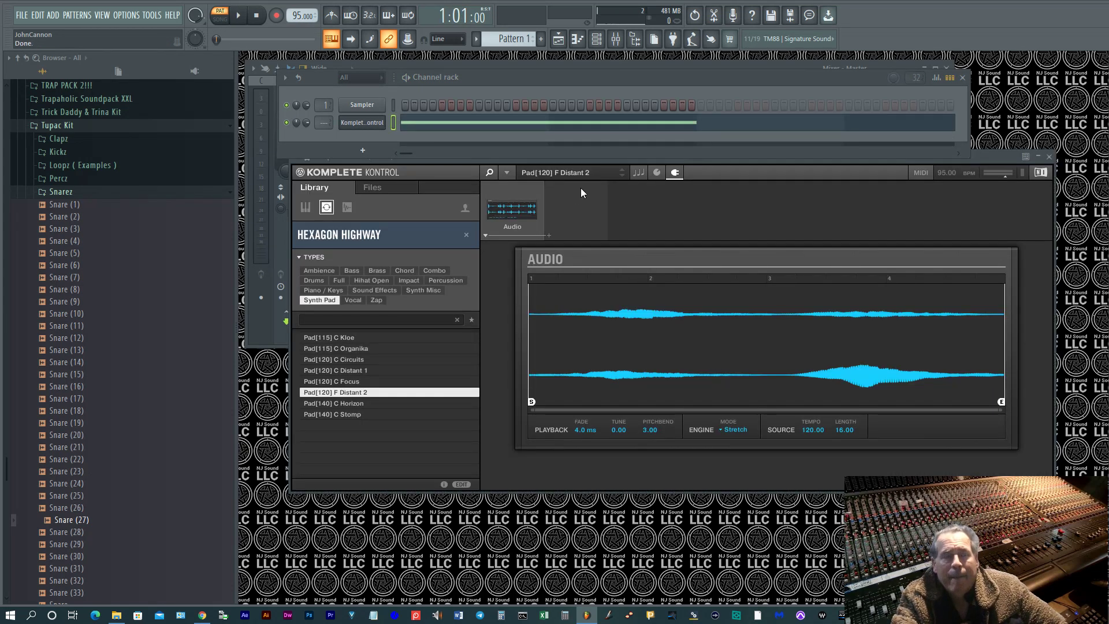
click(238, 17)
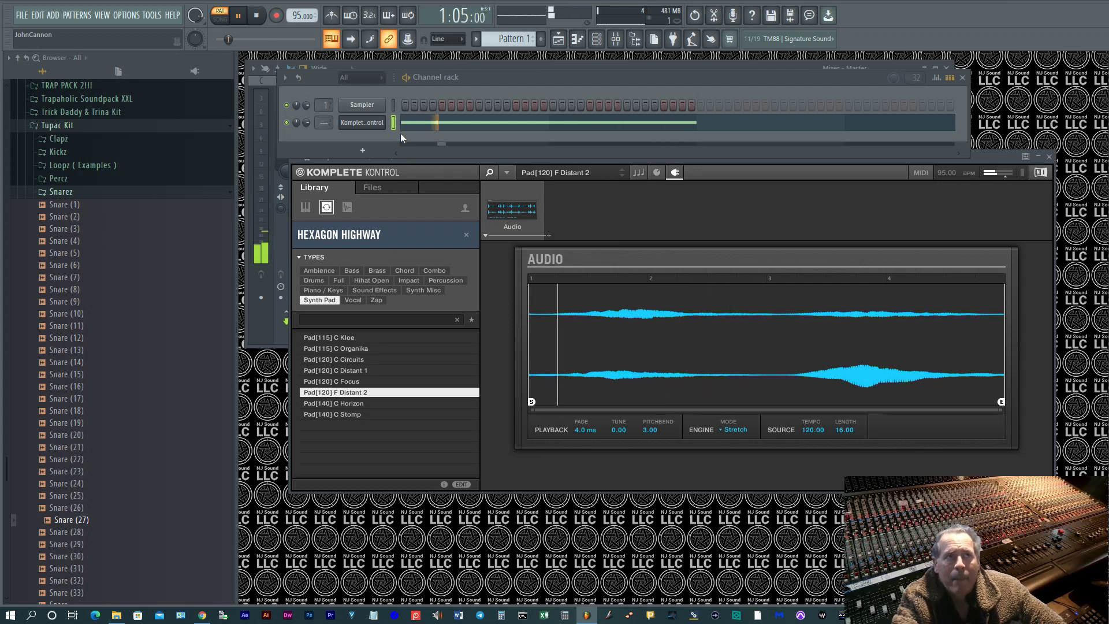
Cut the Komplete Kontrol channel's notes and set the pattern length to 64 steps.
right_click(368, 125)
click(506, 126)
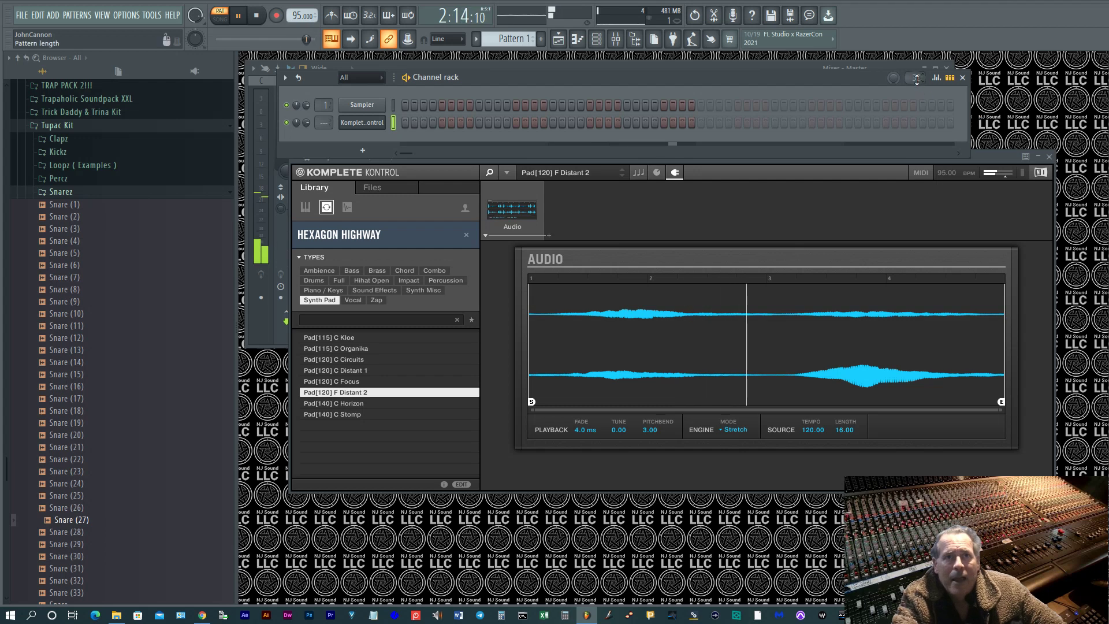
drag(916, 79, 916, 74)
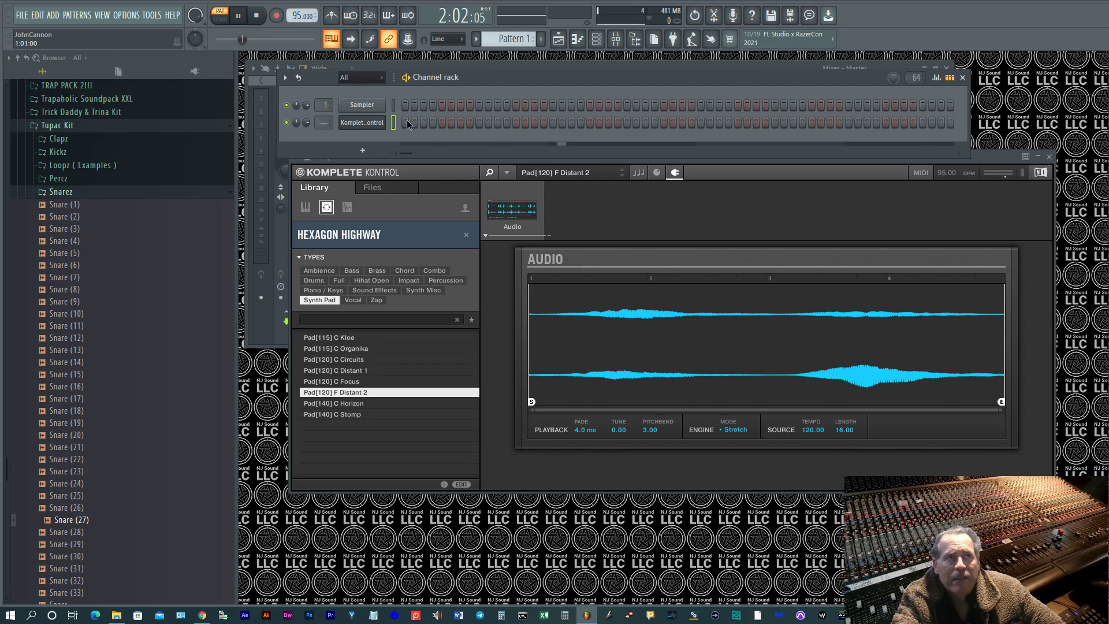
Burn the Komplete Kontrol channel's MIDI into the 64-step pattern and play the loop.
right_click(369, 122)
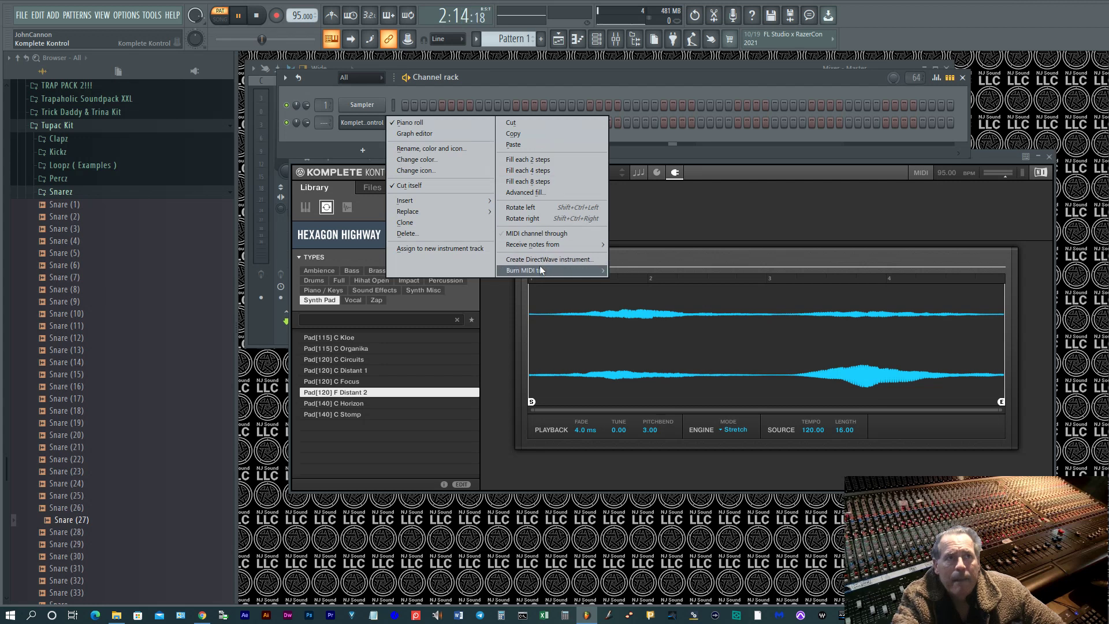
mouse_move(541, 270)
click(622, 269)
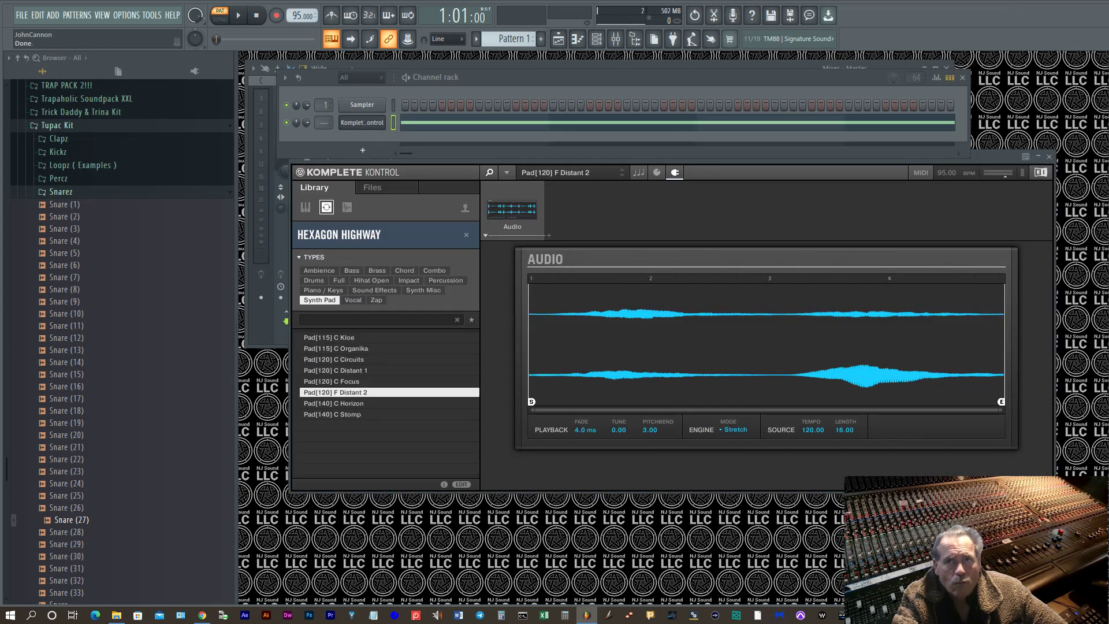
click(242, 18)
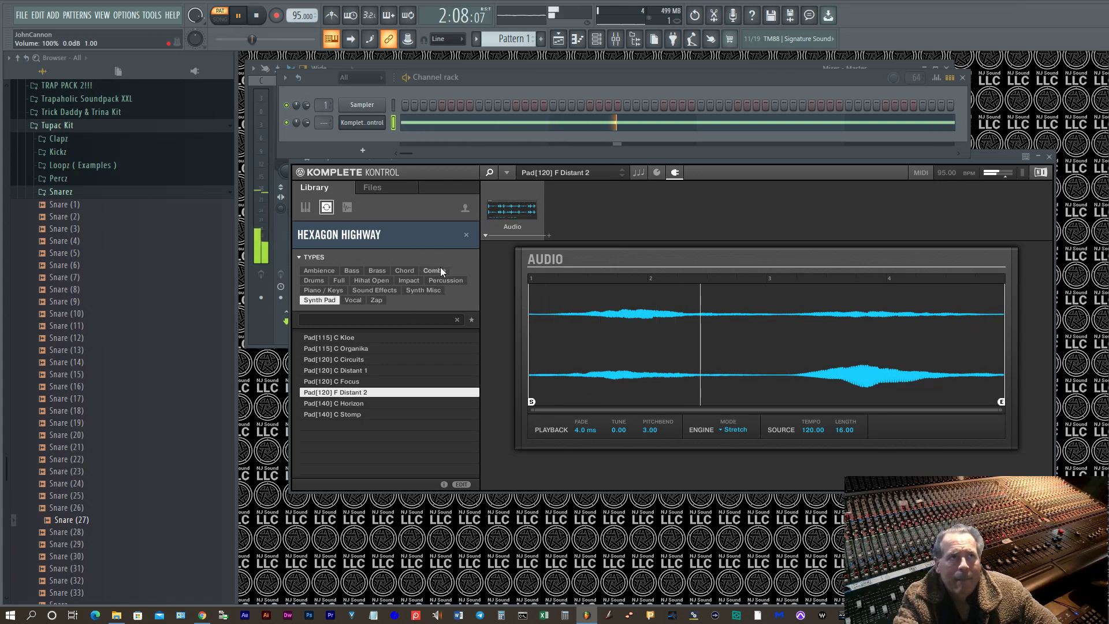
Add a second Komplete Kontrol channel and mark Pad[120] F Distant 2 as a favorite in the first one.
click(363, 150)
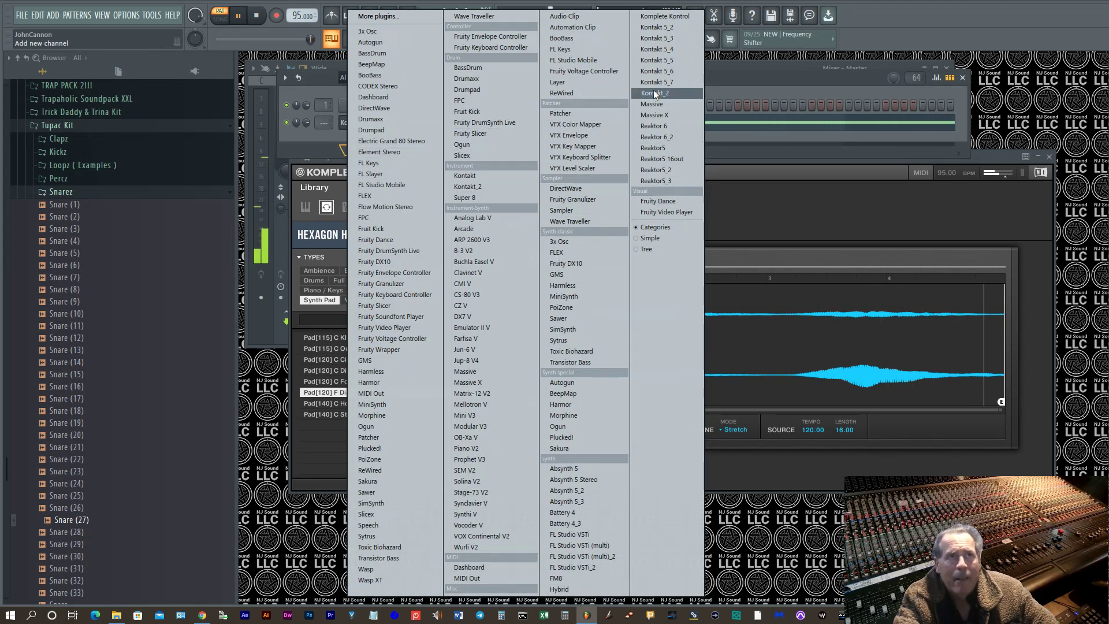
click(670, 18)
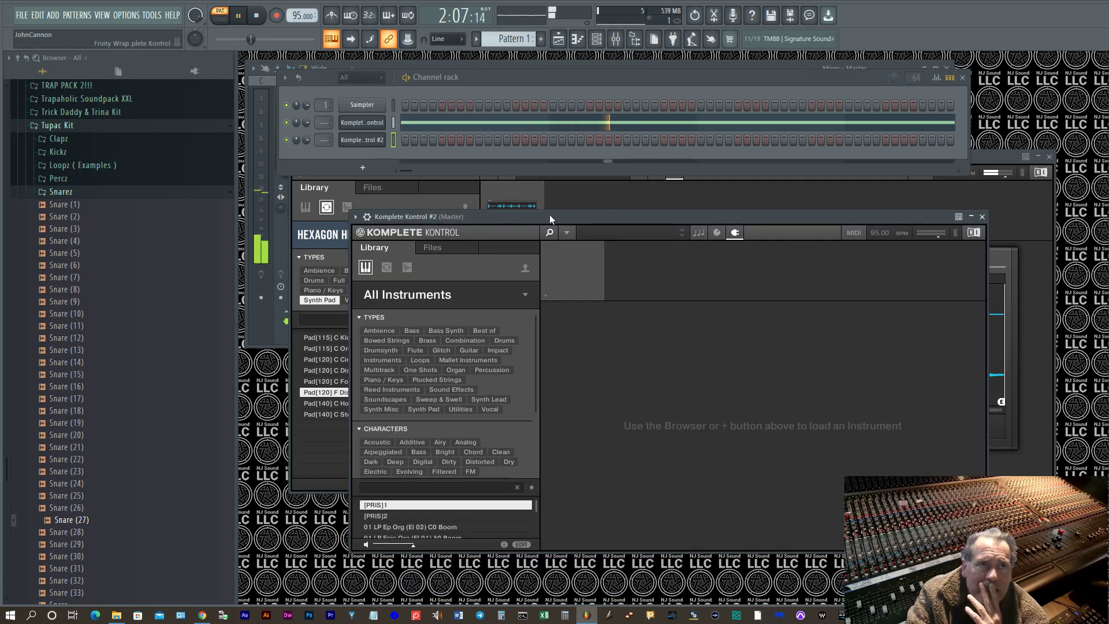
drag(549, 216, 772, 355)
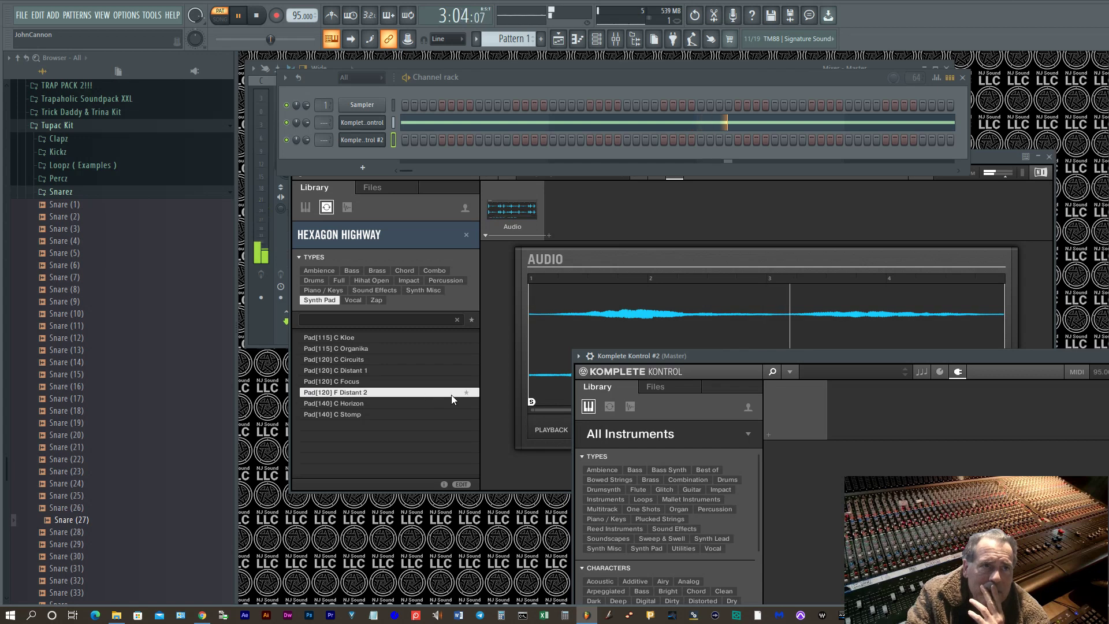
click(463, 395)
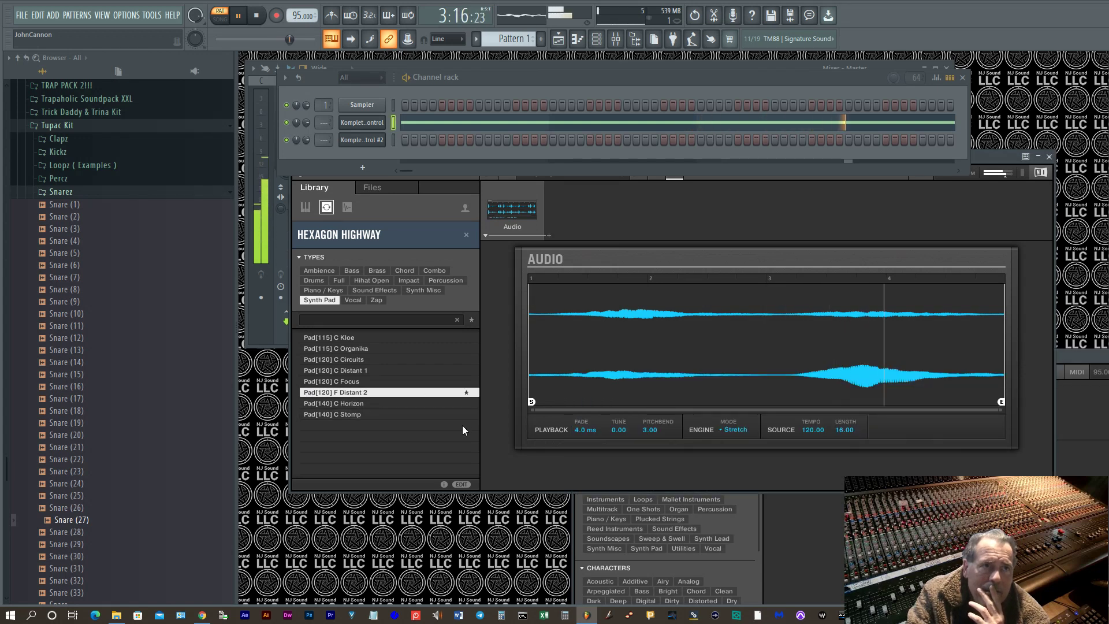
Bring the second Komplete Kontrol forward and look through its All Instruments library by vendor, down to the Arturia instruments.
click(1070, 359)
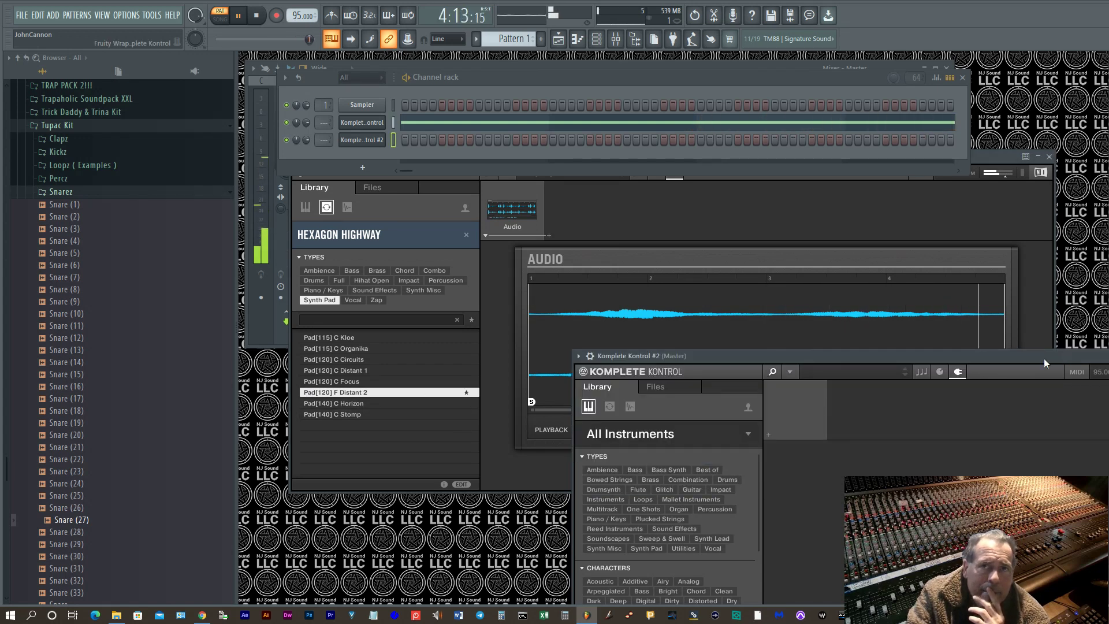
drag(881, 362, 643, 144)
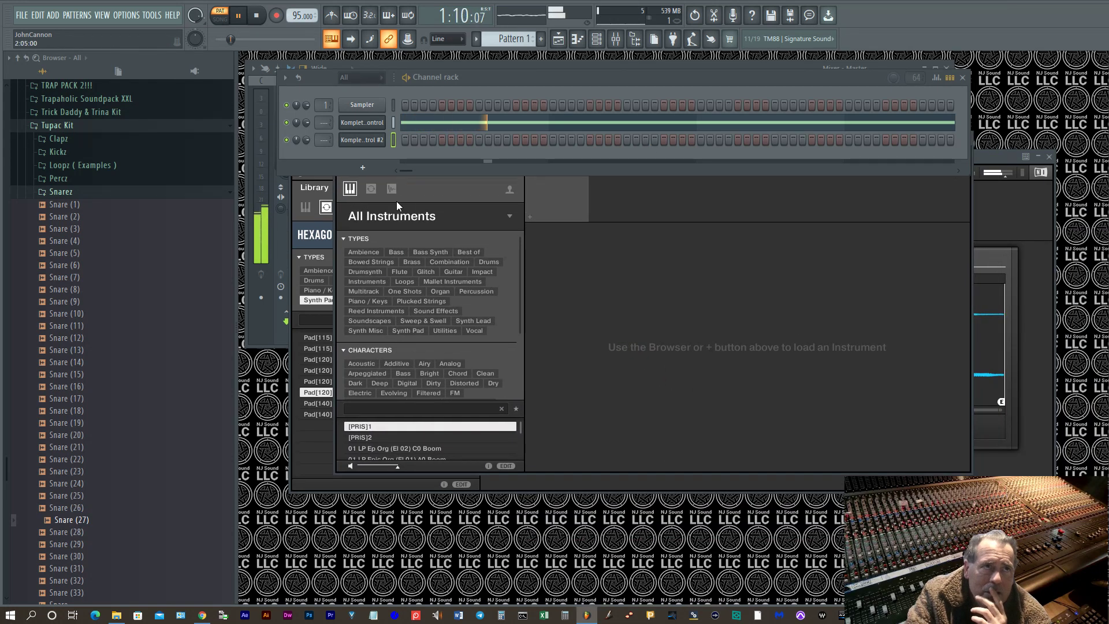
click(508, 217)
scroll(448, 358, down, 10)
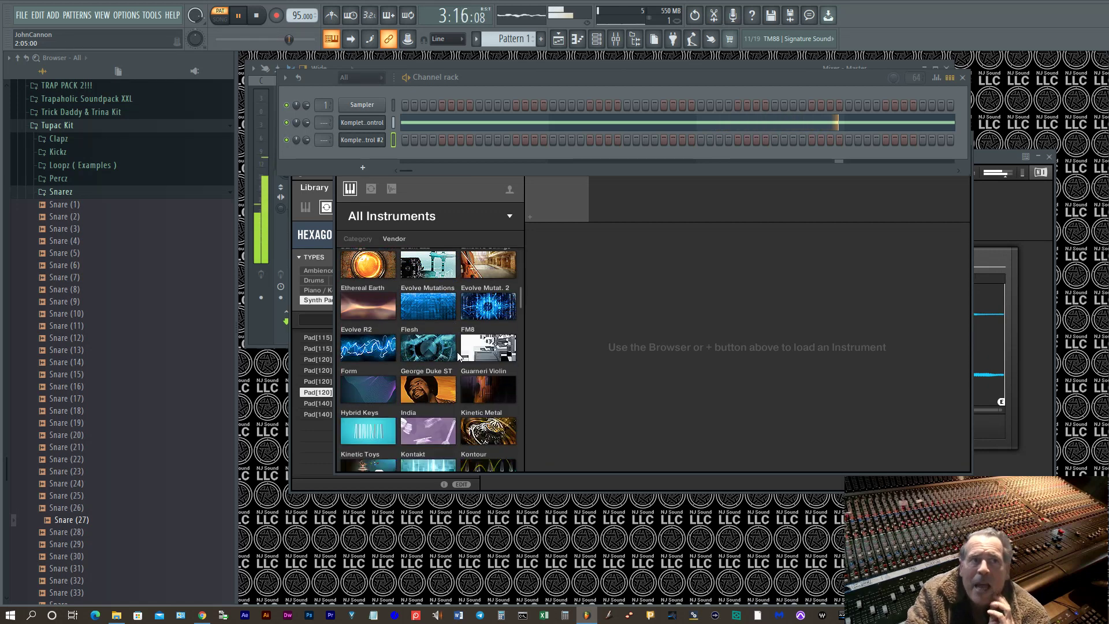
scroll(459, 355, down, 3)
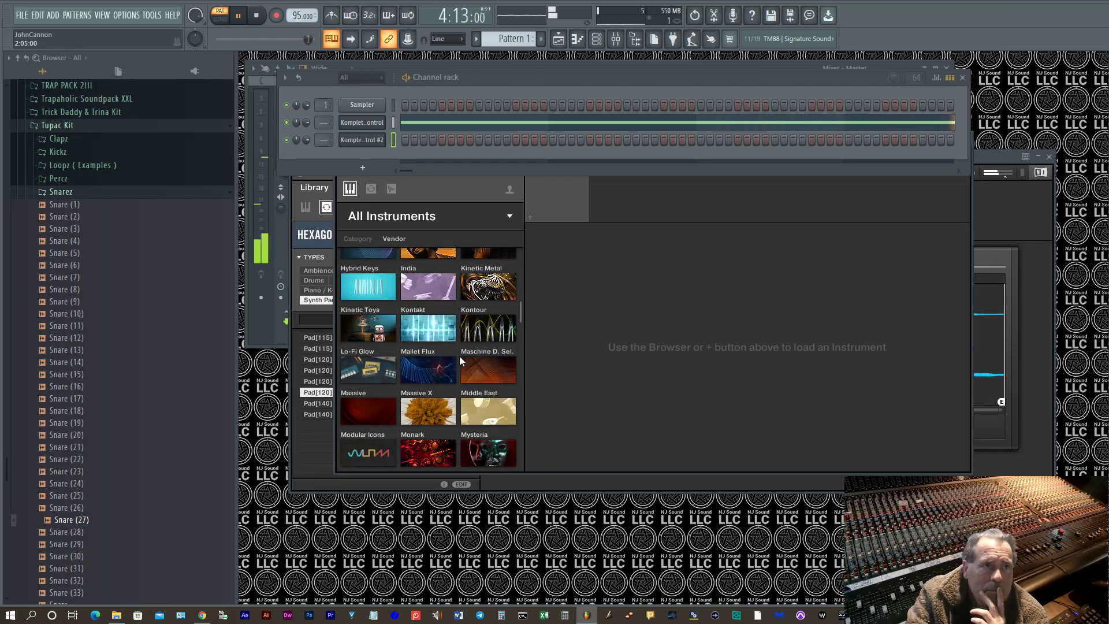
scroll(459, 355, down, 3)
scroll(459, 355, down, 10)
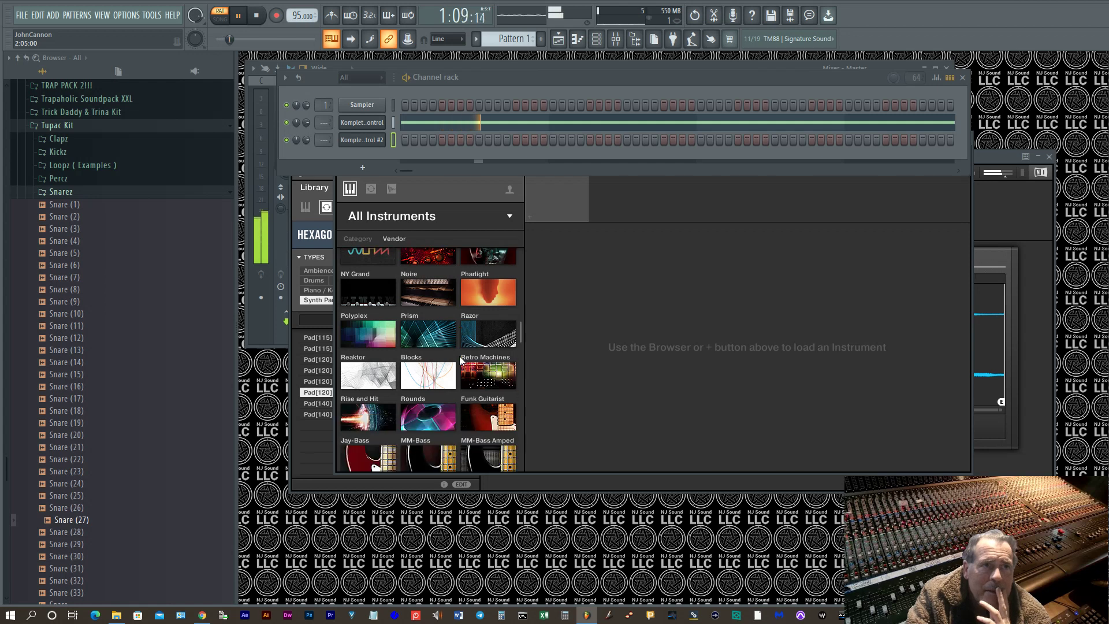
scroll(460, 361, down, 10)
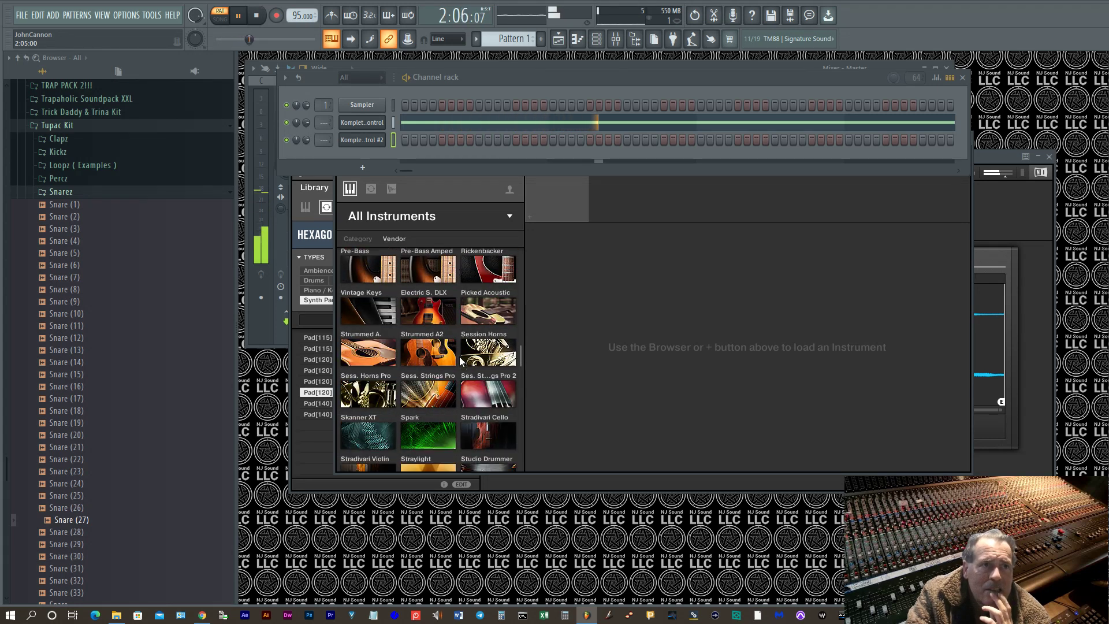
scroll(460, 361, down, 10)
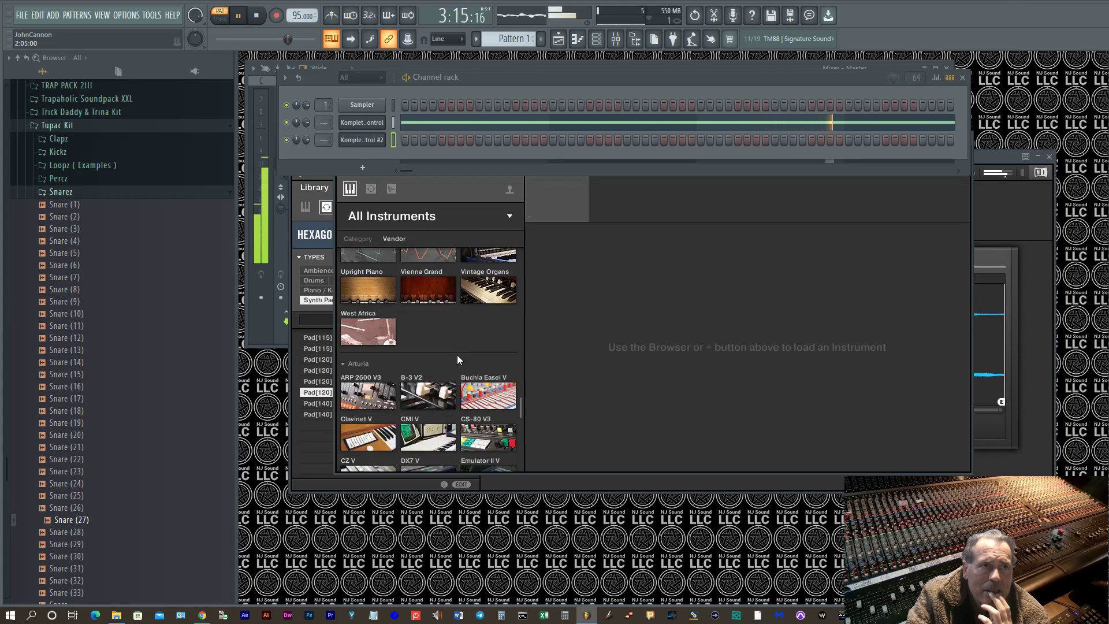
scroll(457, 355, down, 2)
scroll(458, 356, up, 12)
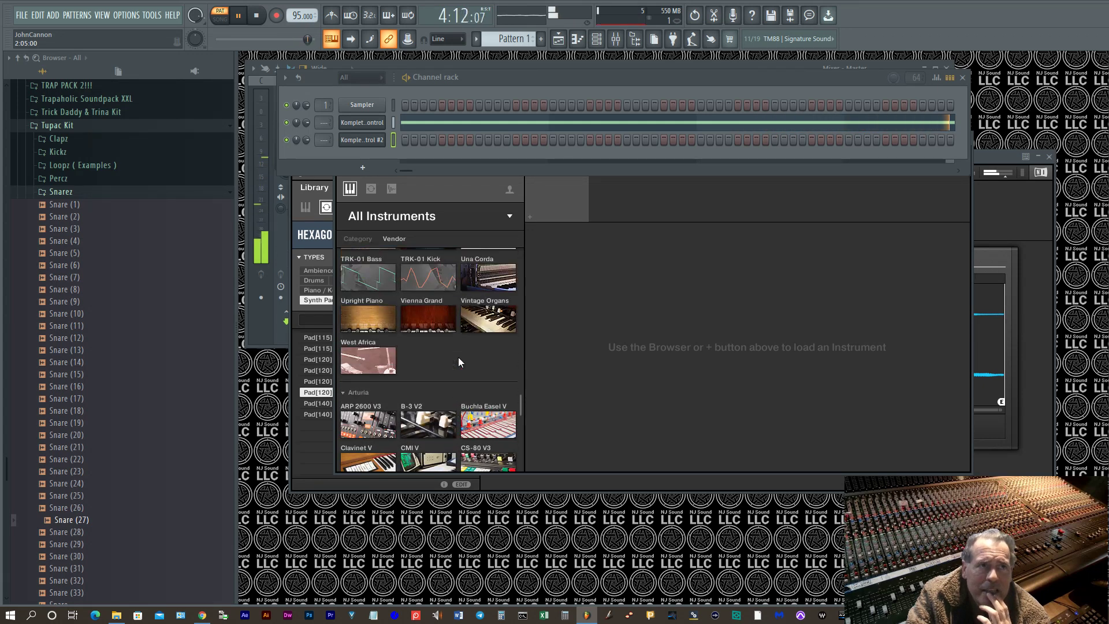
scroll(459, 358, up, 5)
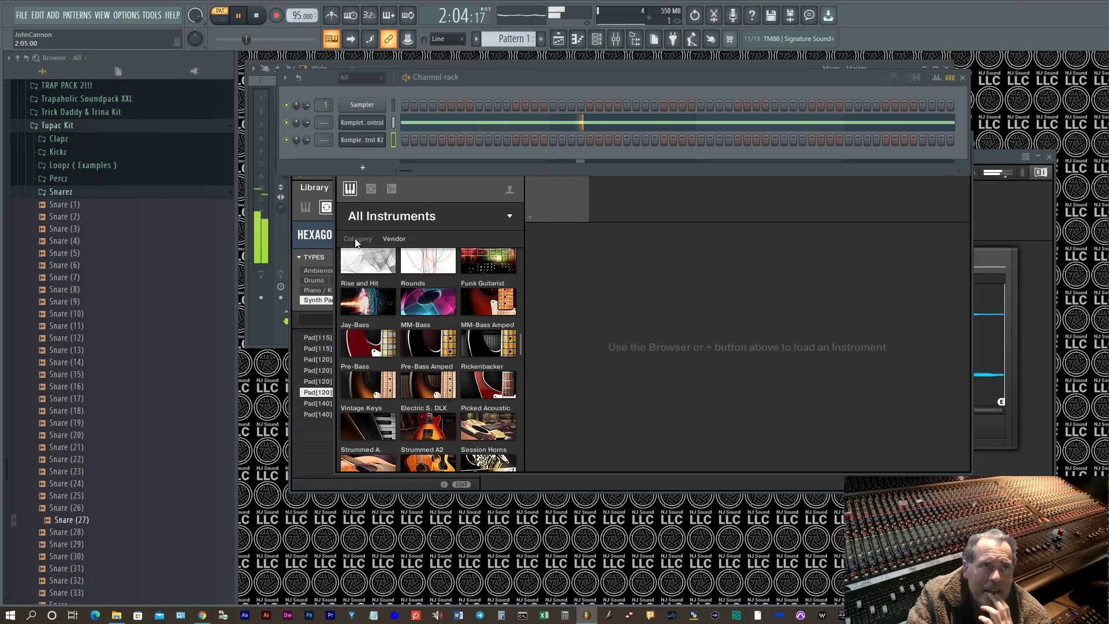
Look through the All Instruments library by category, from the sampled instruments down to the synthesizers.
scroll(381, 292, down, 2)
scroll(421, 341, down, 15)
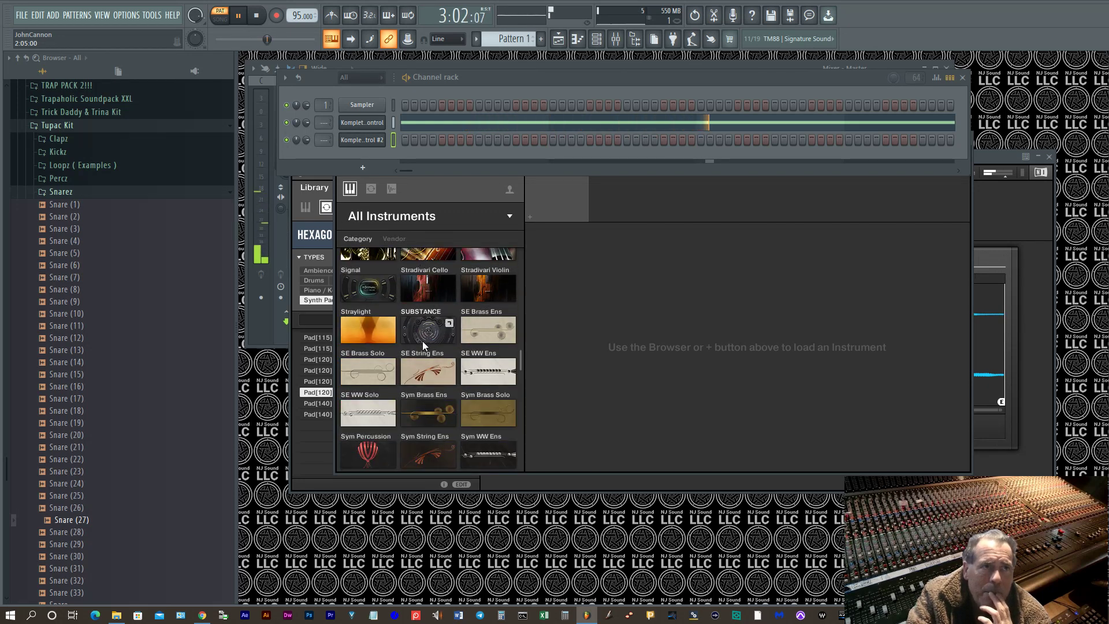
scroll(428, 341, down, 6)
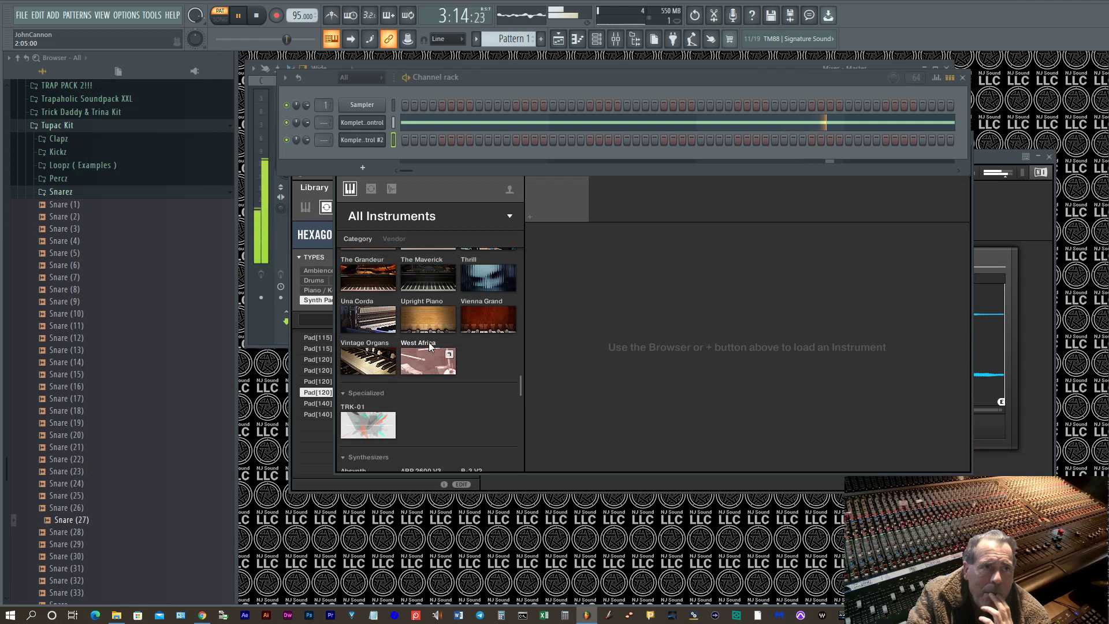
scroll(431, 347, down, 8)
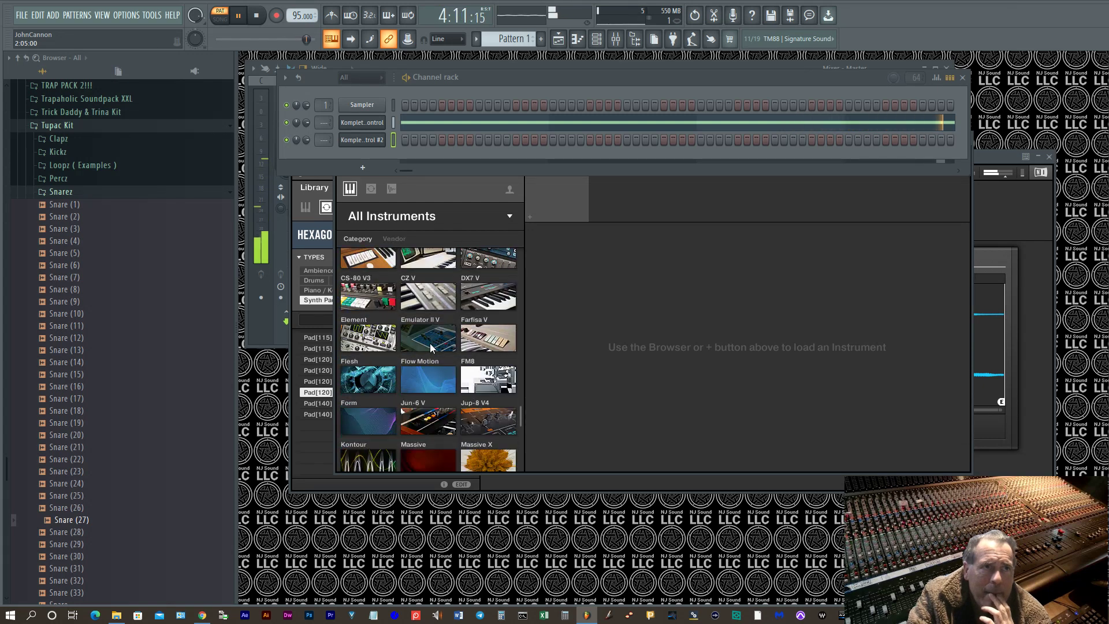
scroll(434, 349, down, 2)
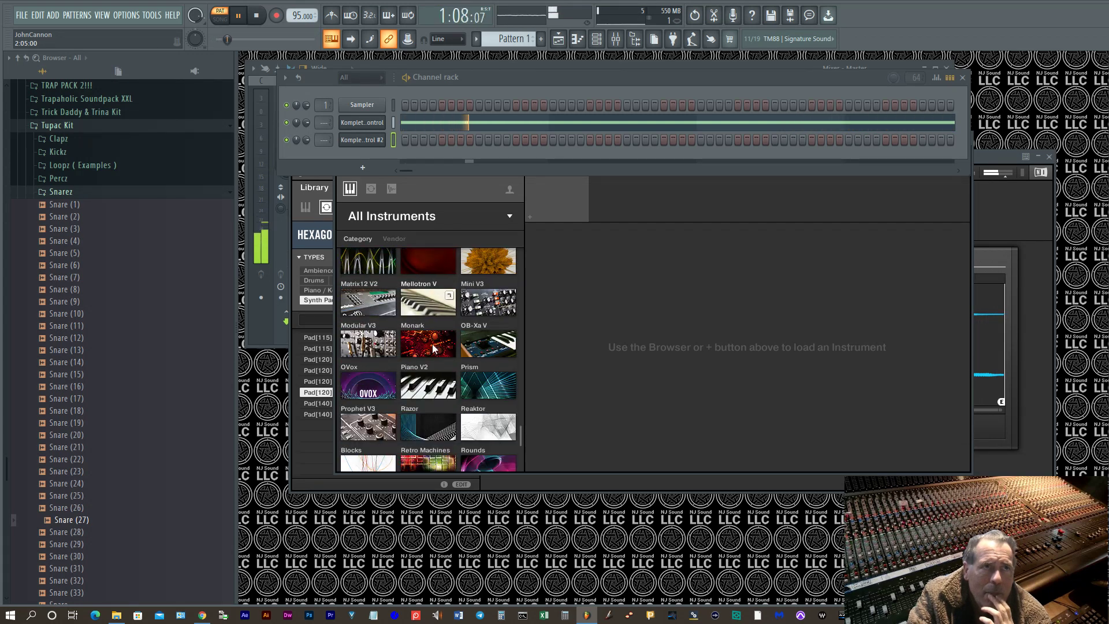
scroll(436, 338, down, 3)
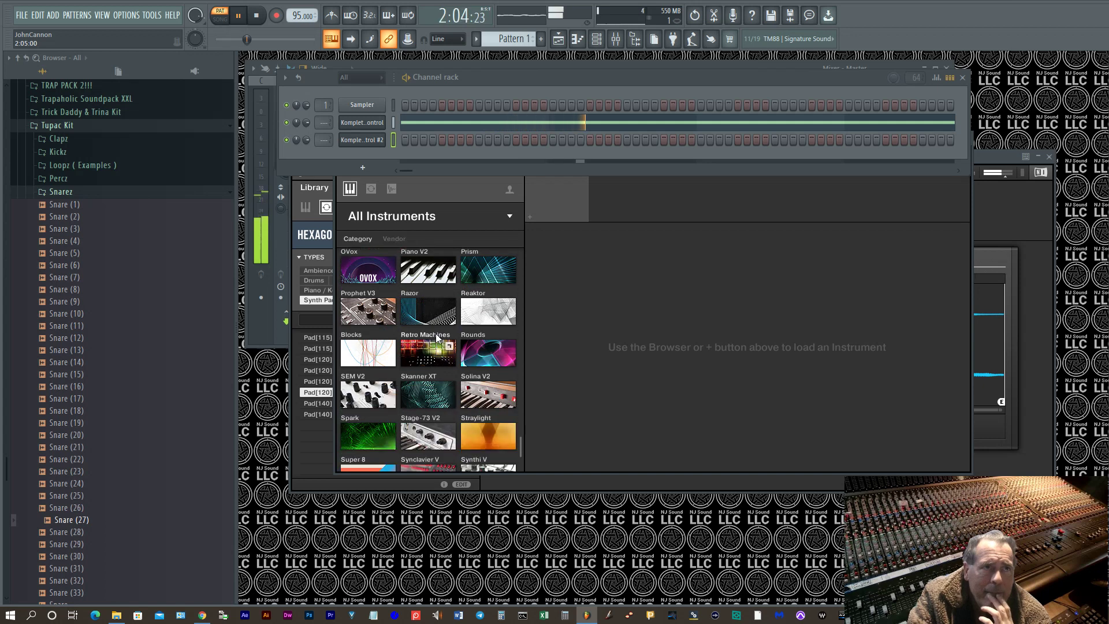
scroll(437, 338, down, 3)
scroll(444, 340, up, 9)
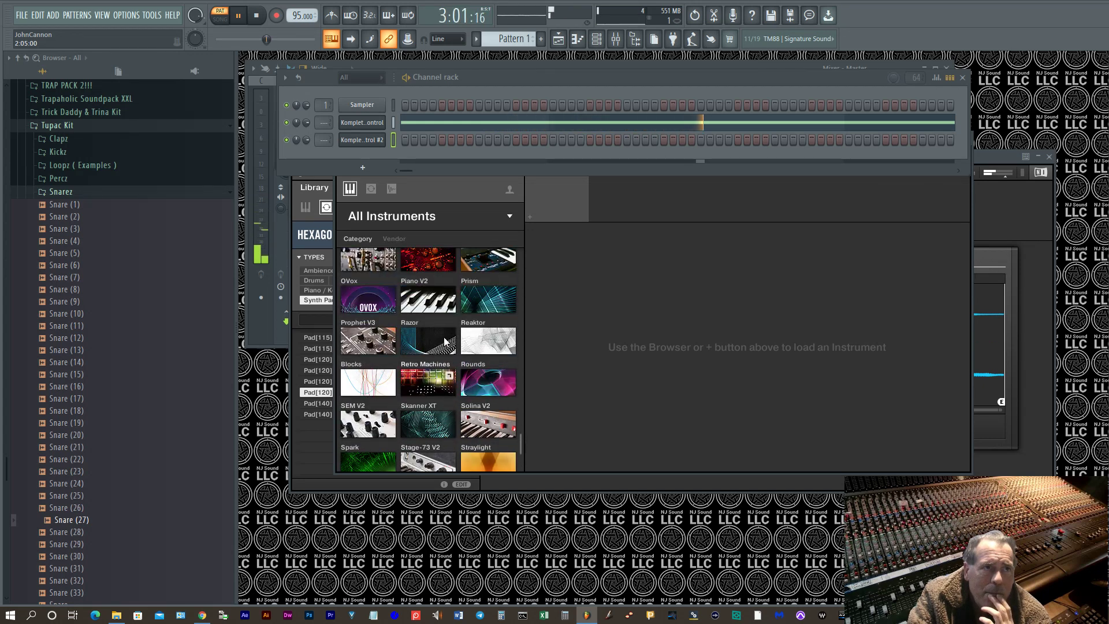
scroll(445, 343, down, 20)
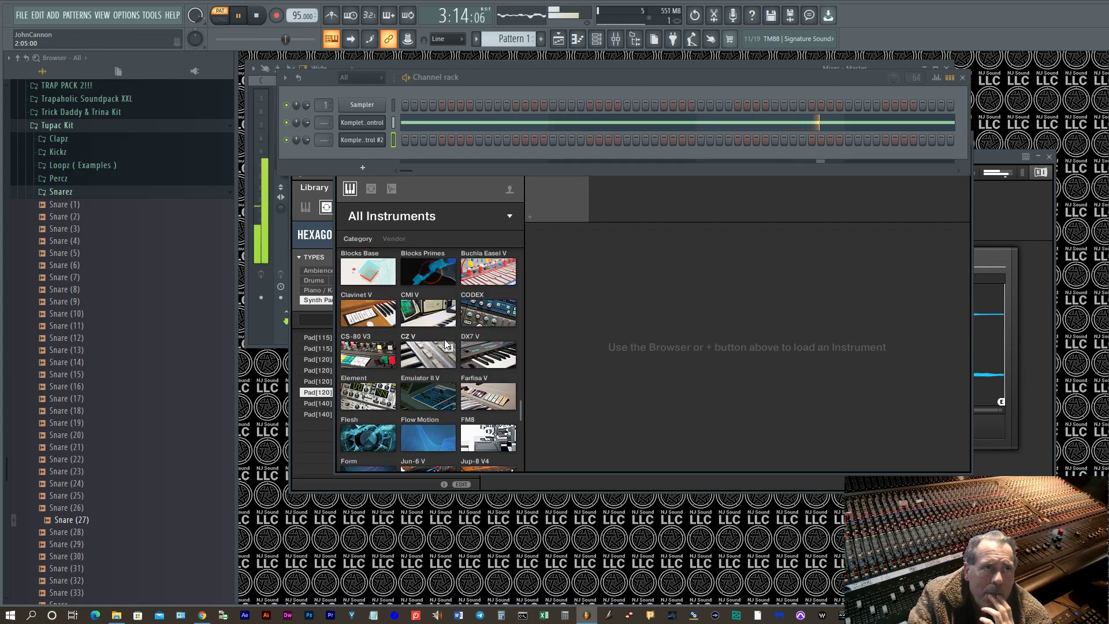
Look back through the sampled instruments up to the Drums & Percussion category in the instrument library.
scroll(447, 341, up, 6)
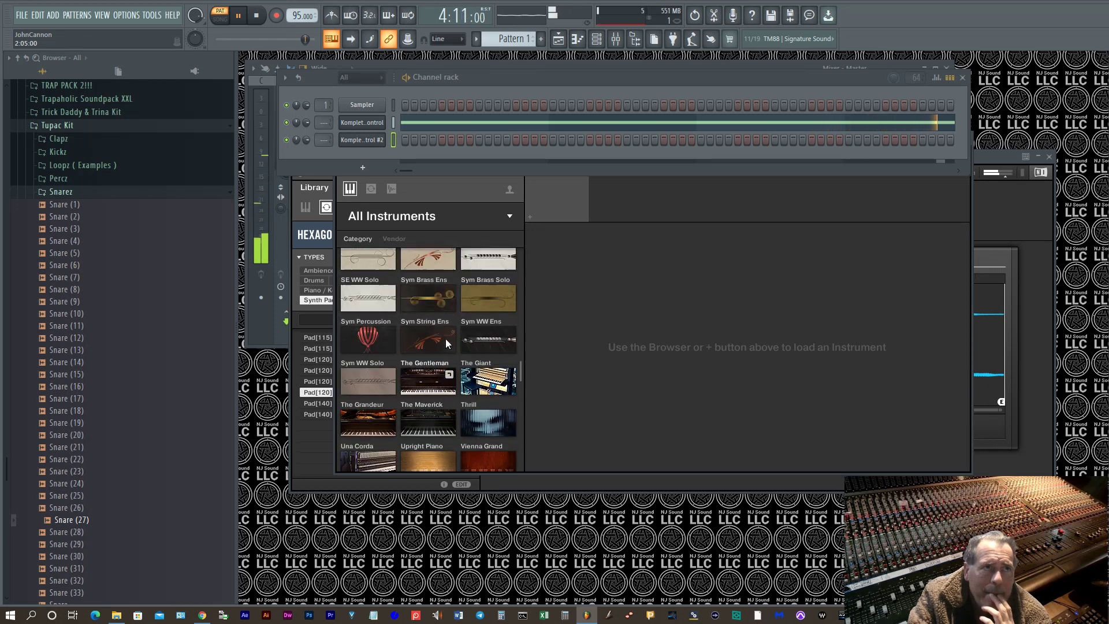
scroll(448, 341, up, 10)
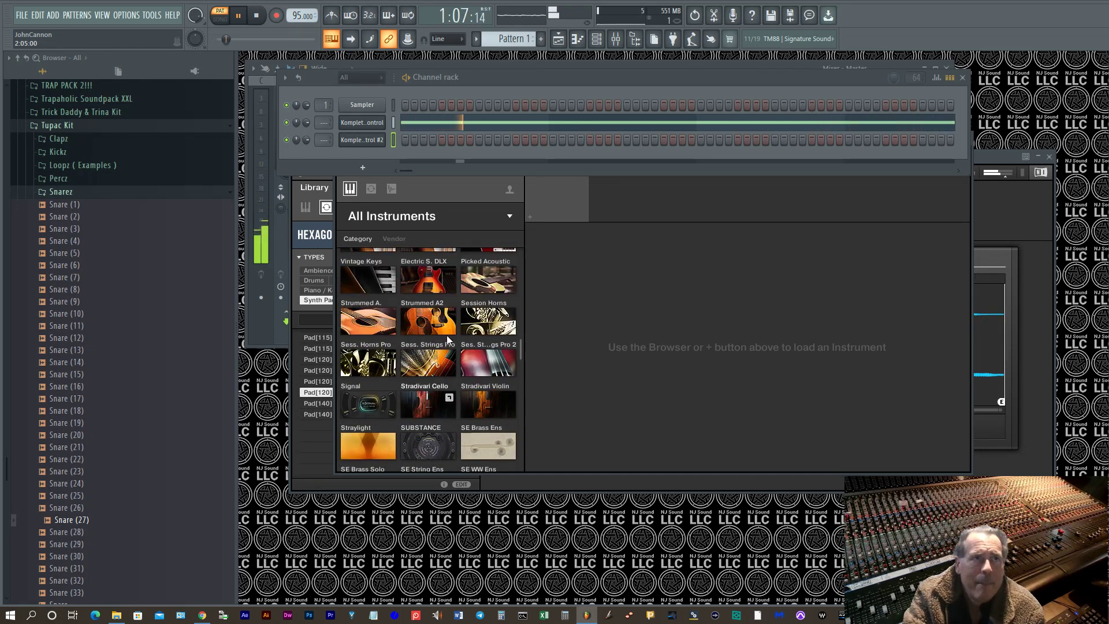
scroll(450, 338, up, 5)
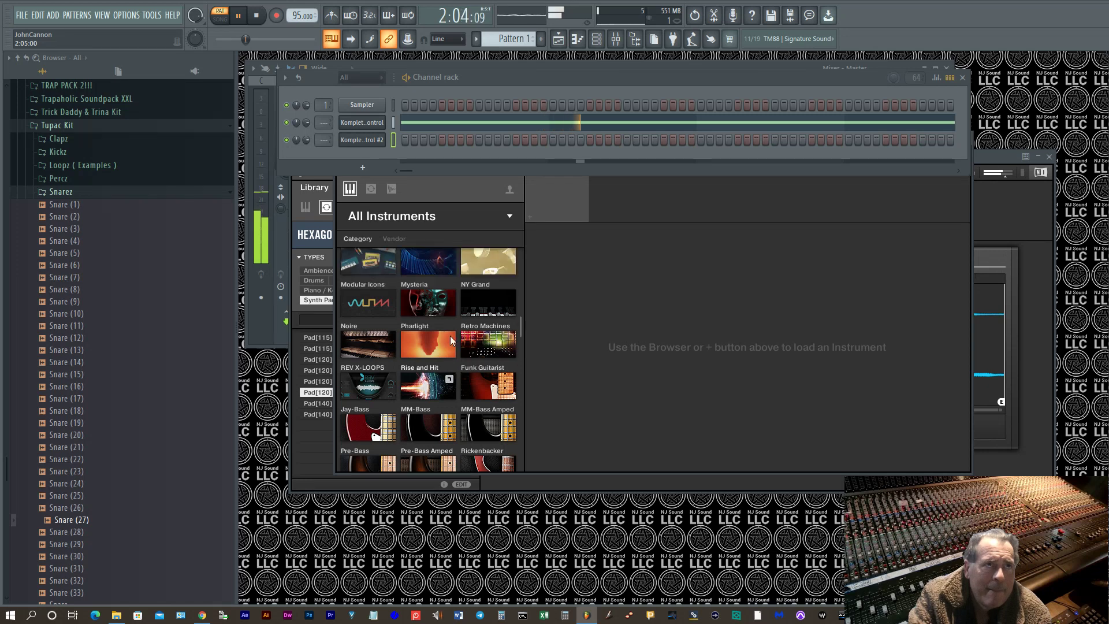
scroll(451, 339, down, 8)
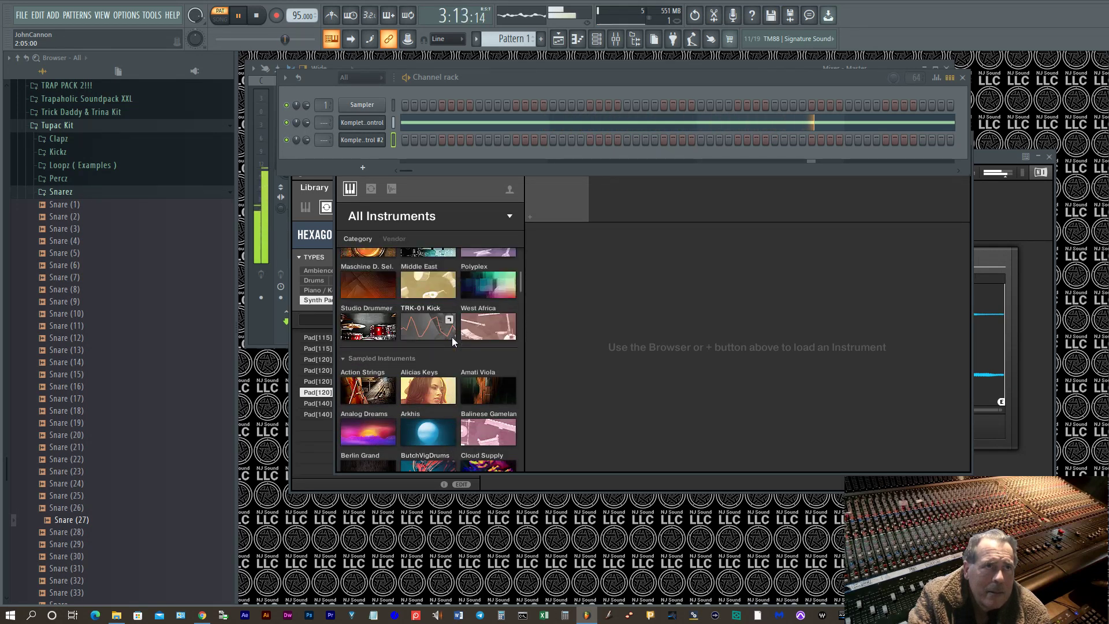
scroll(451, 337, up, 4)
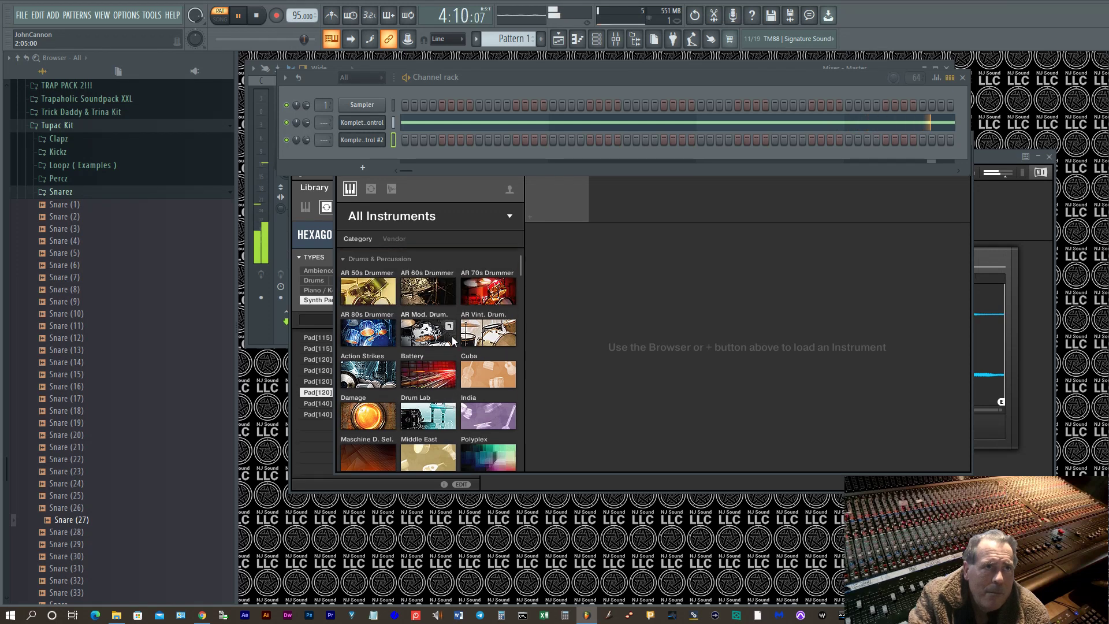
scroll(452, 339, down, 4)
scroll(452, 337, up, 5)
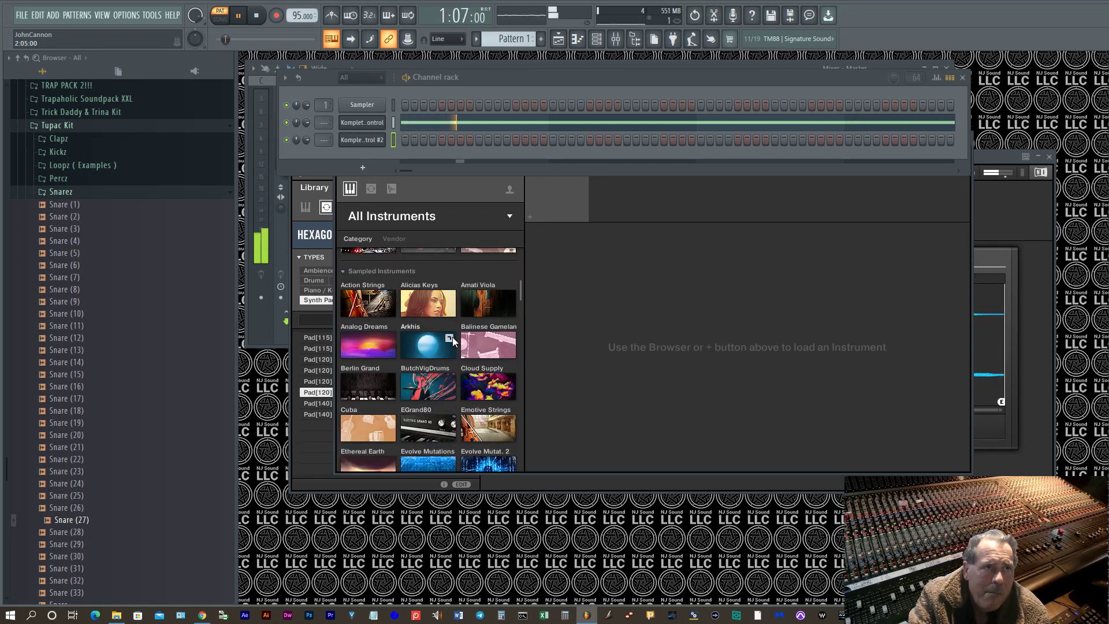
Open the Electric S. DLX guitar library from the sampled instruments and filter its presets by the Airy character.
scroll(452, 342, down, 5)
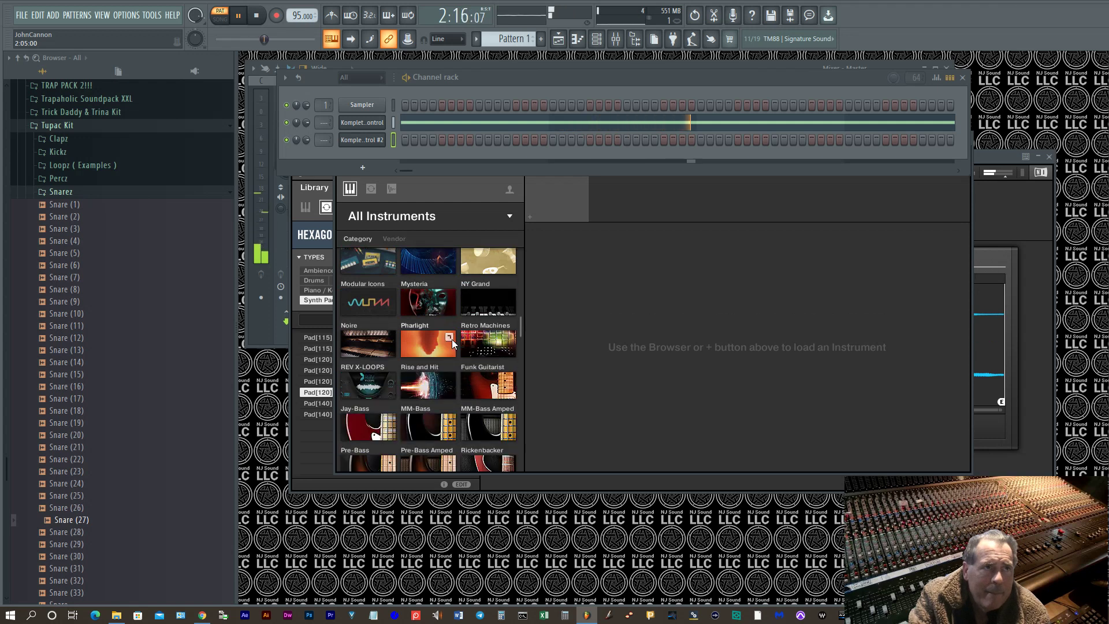
scroll(452, 344, down, 4)
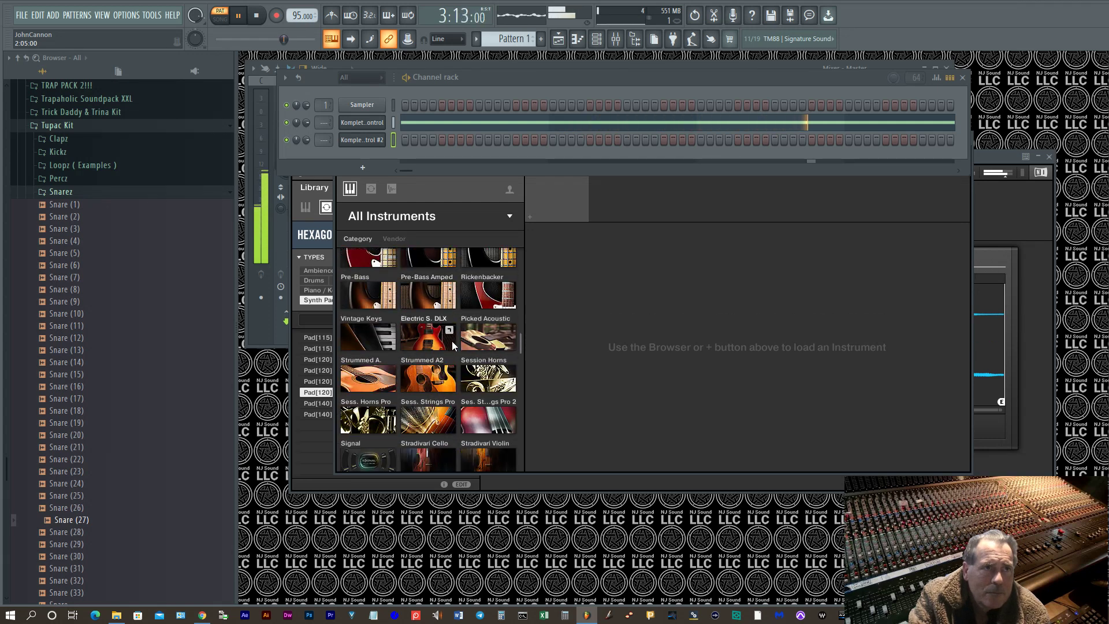
scroll(452, 345, down, 2)
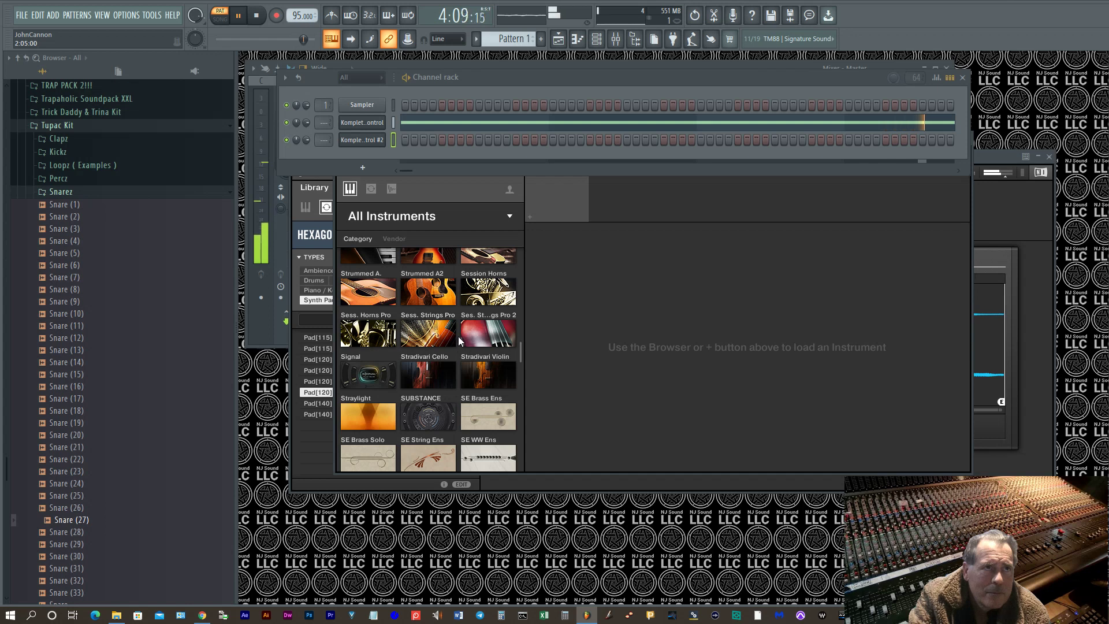
scroll(459, 337, up, 1)
scroll(459, 340, up, 2)
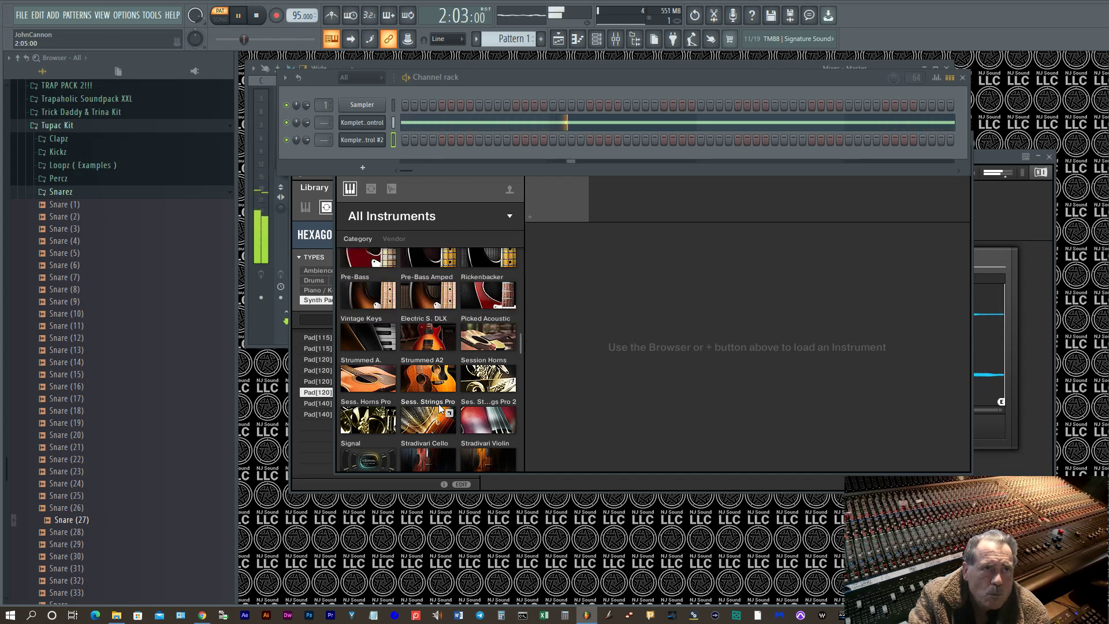
click(421, 334)
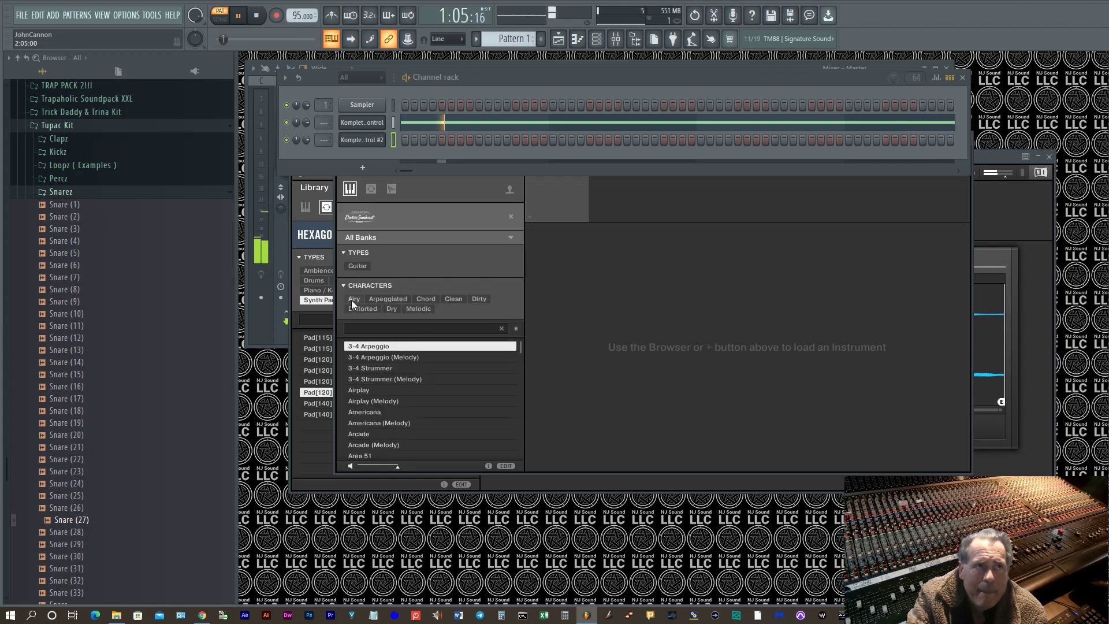
click(353, 300)
Audition the Airy guitar presets one after another from Area 51 (Melody) to Dark Highway.
click(381, 355)
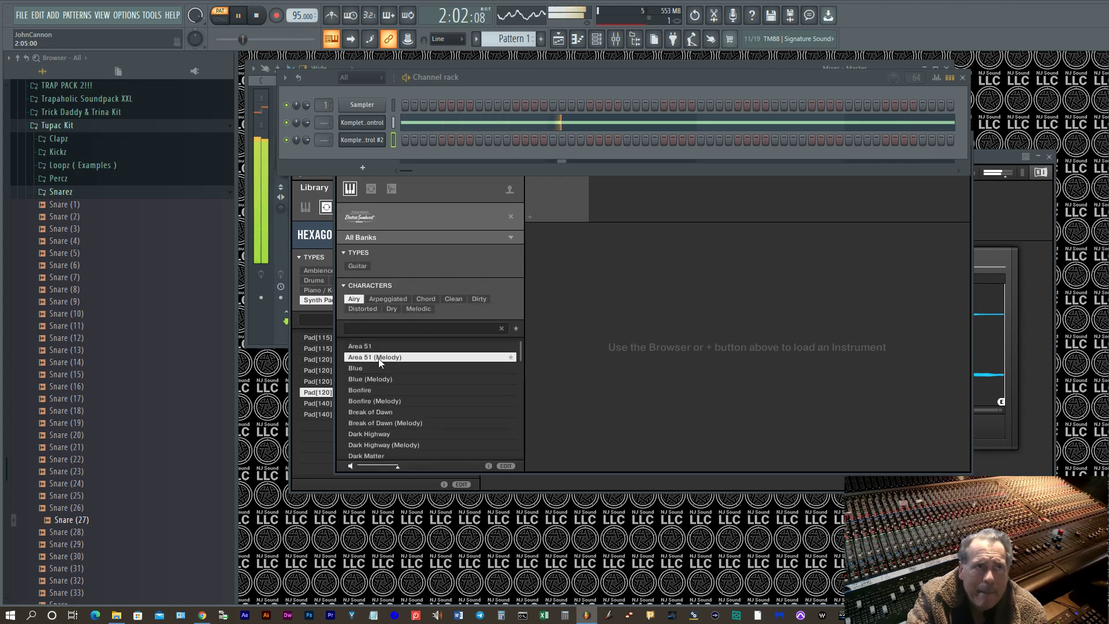
click(363, 366)
click(364, 377)
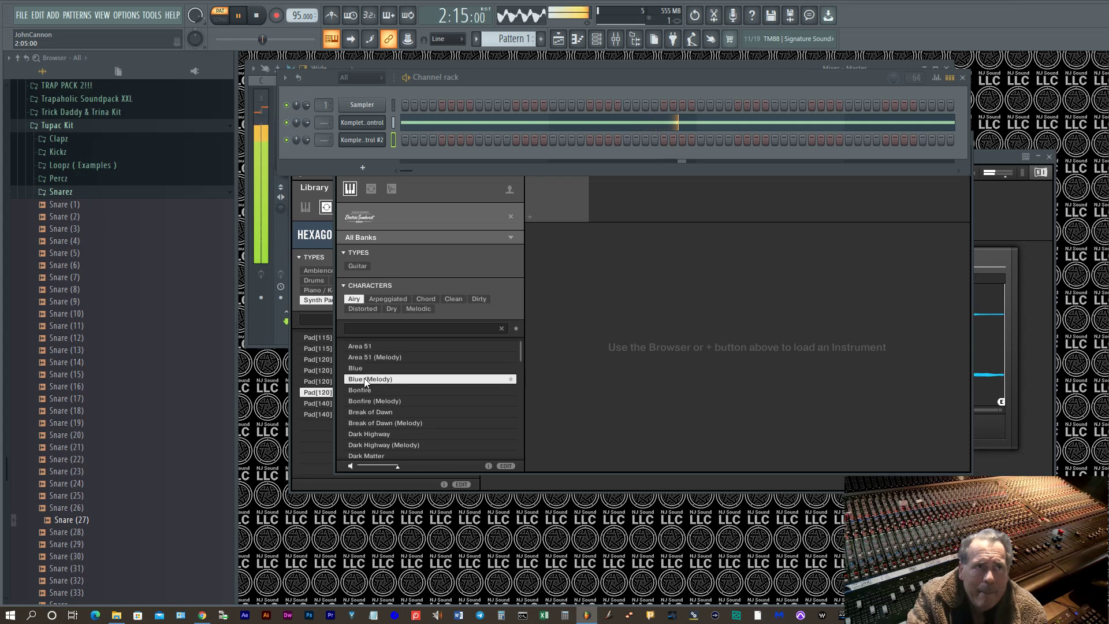
click(365, 389)
click(365, 402)
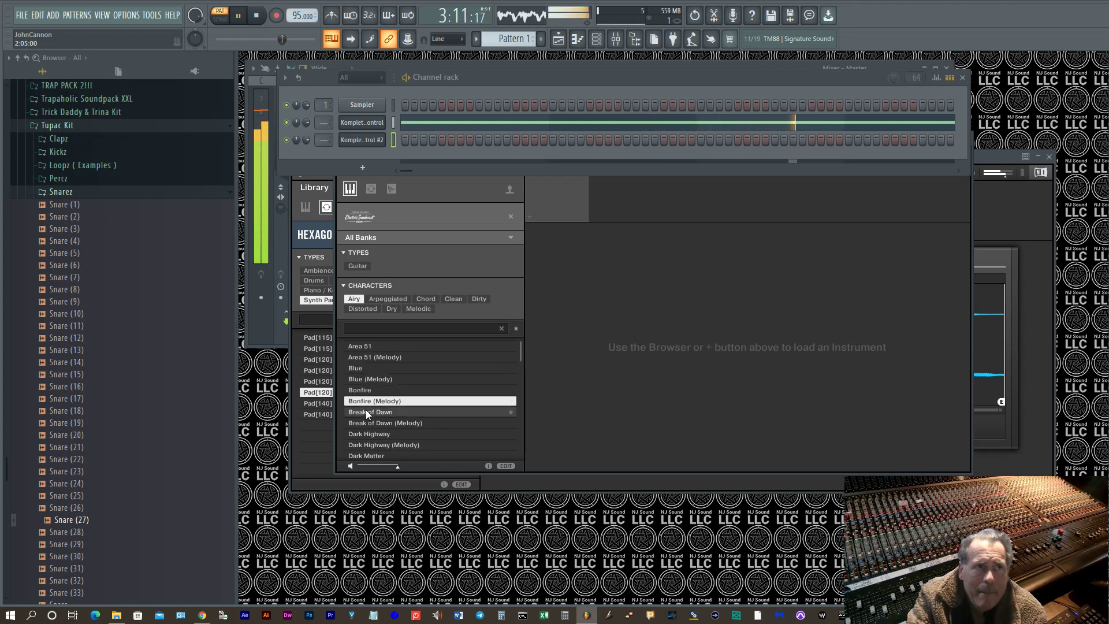
click(365, 412)
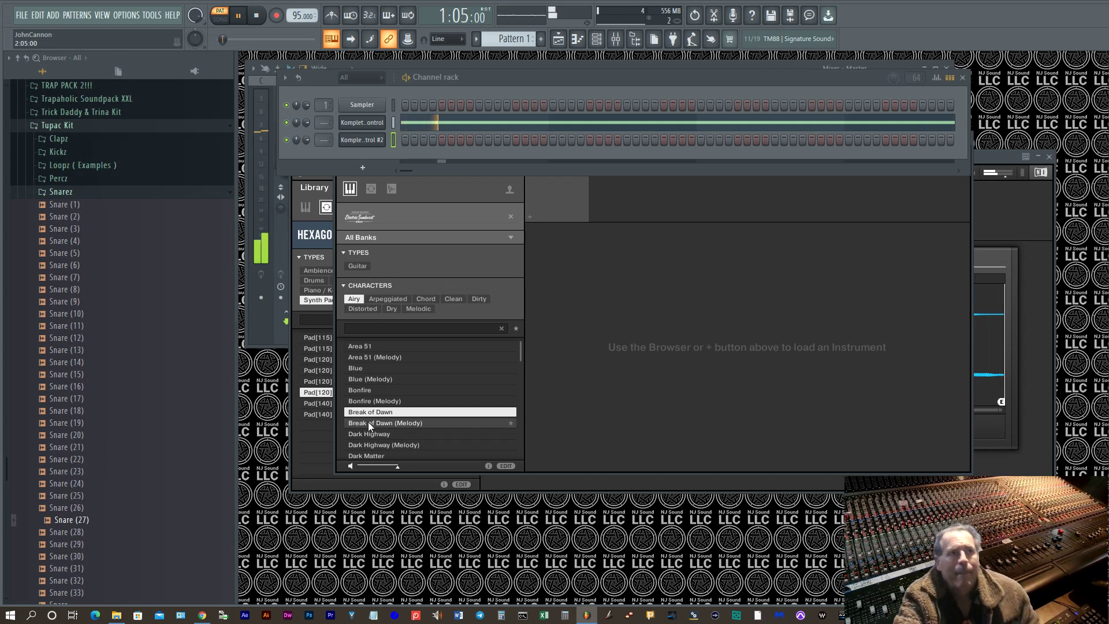
click(368, 421)
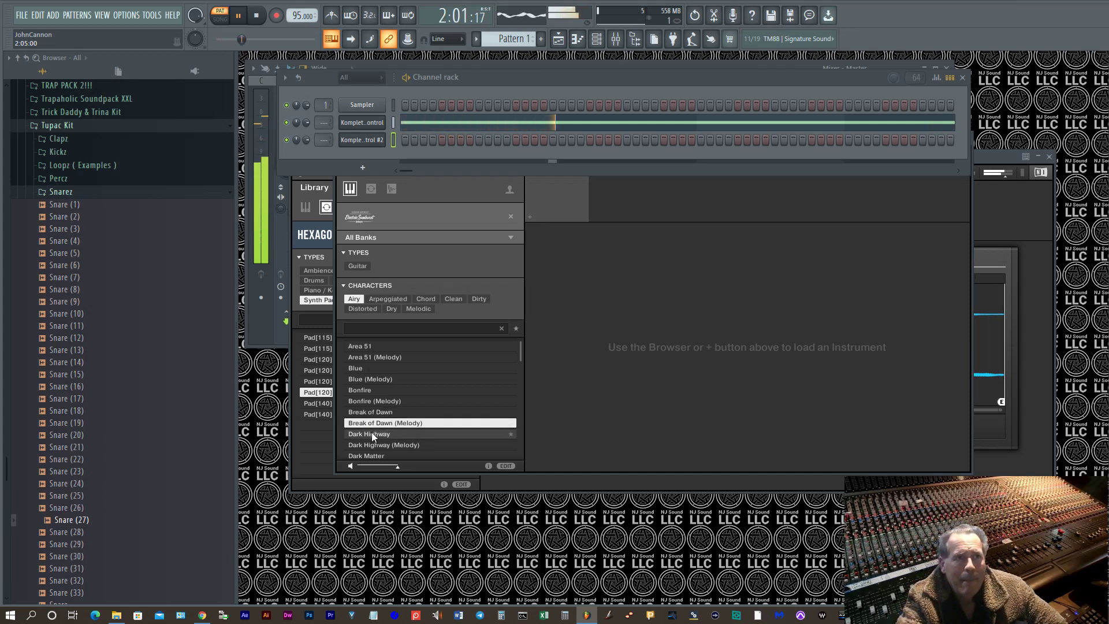
click(372, 435)
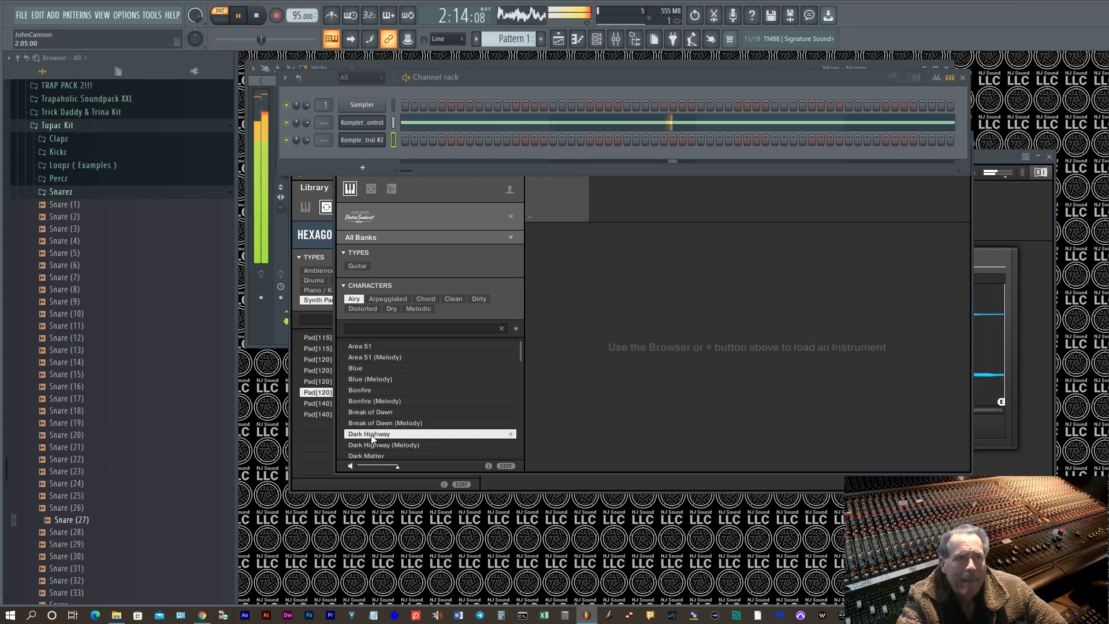
Audition the Airy presets from Dark Highway (Melody) to Flageolet Arpeggio (Melody) and try to load the last one.
scroll(371, 434, down, 1)
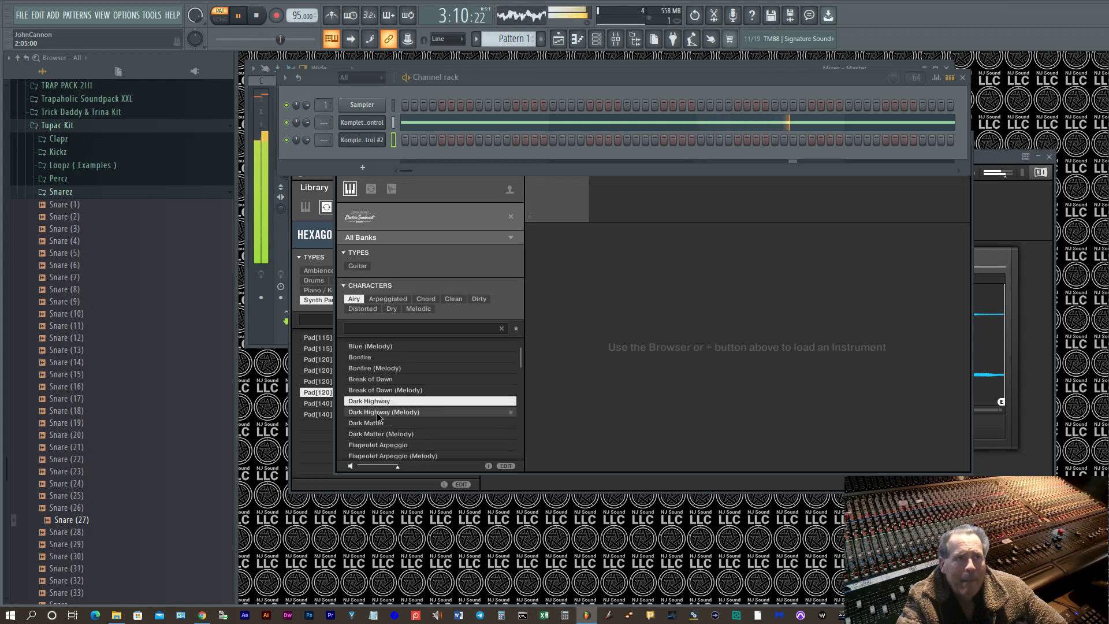
click(377, 412)
click(375, 422)
scroll(376, 422, down, 2)
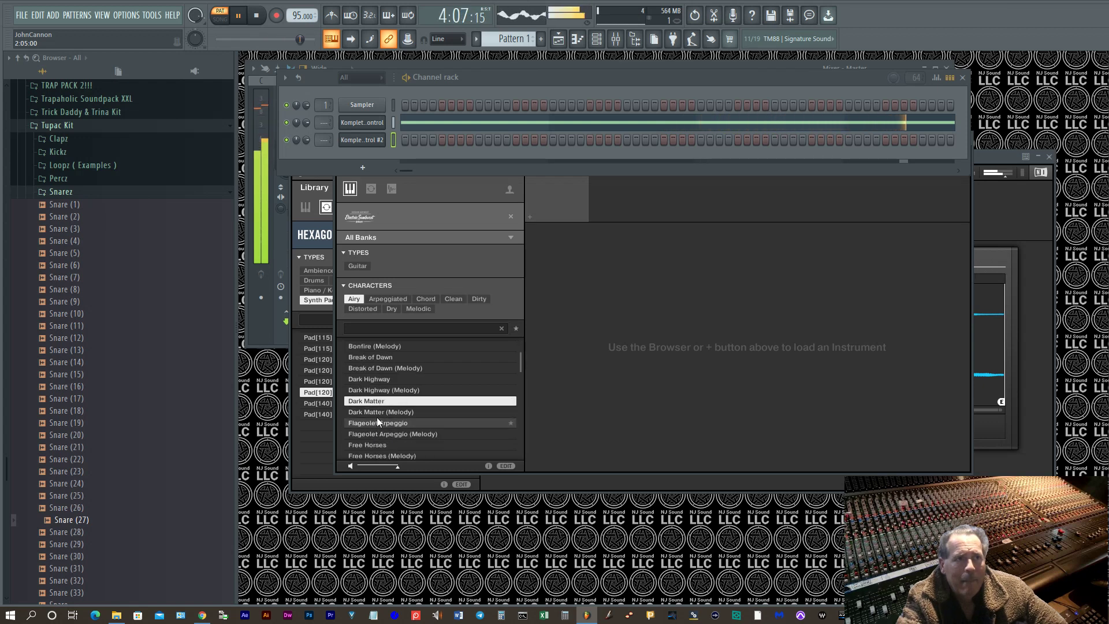
click(378, 412)
click(377, 423)
click(376, 434)
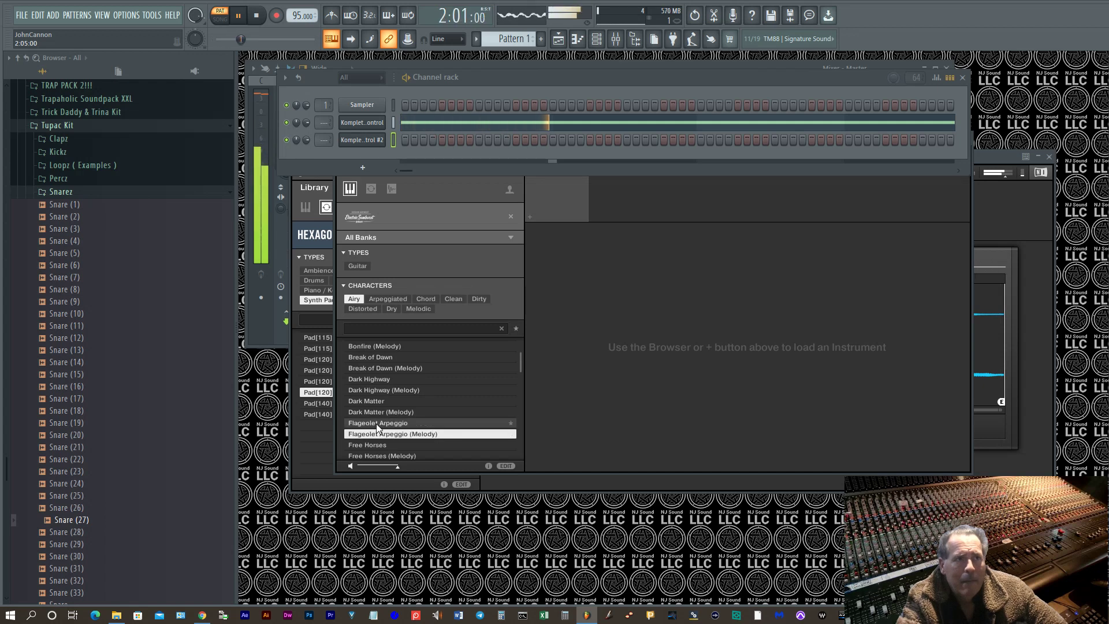
drag(380, 435, 618, 407)
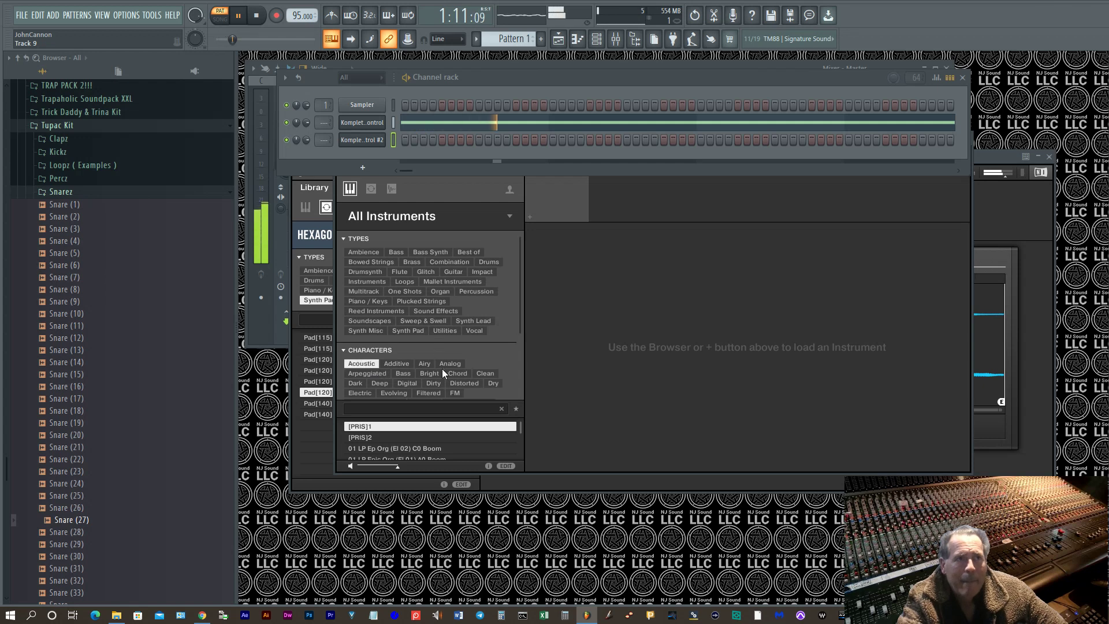
Switch the instrument library to Strummed Acoustic 2 and filter its presets by the Sample-based character.
click(508, 216)
scroll(427, 382, down, 2)
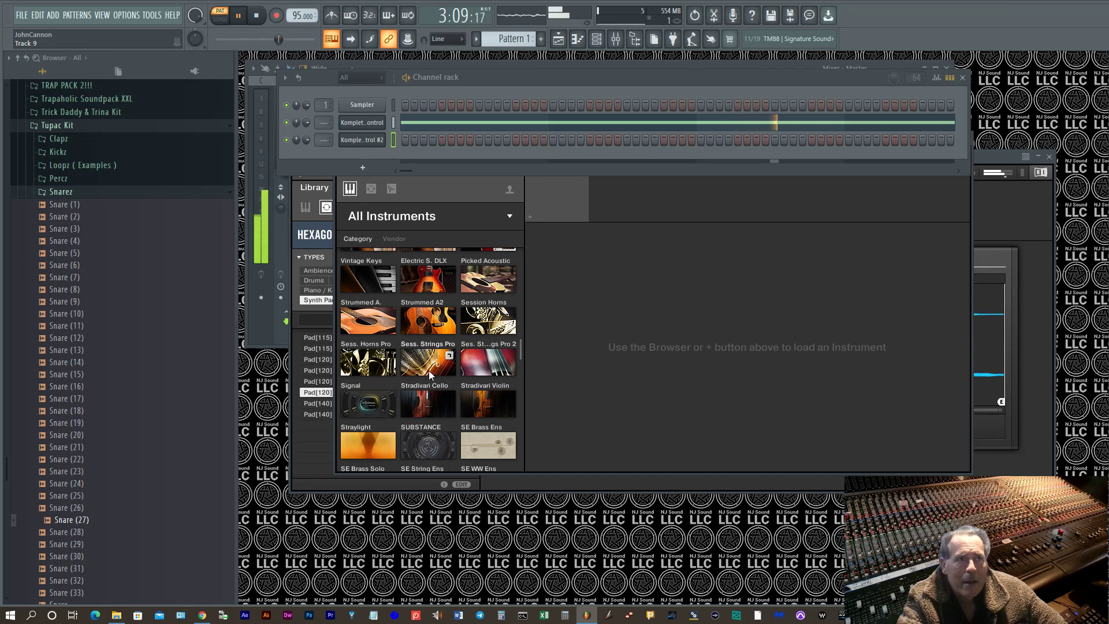
scroll(429, 370, up, 2)
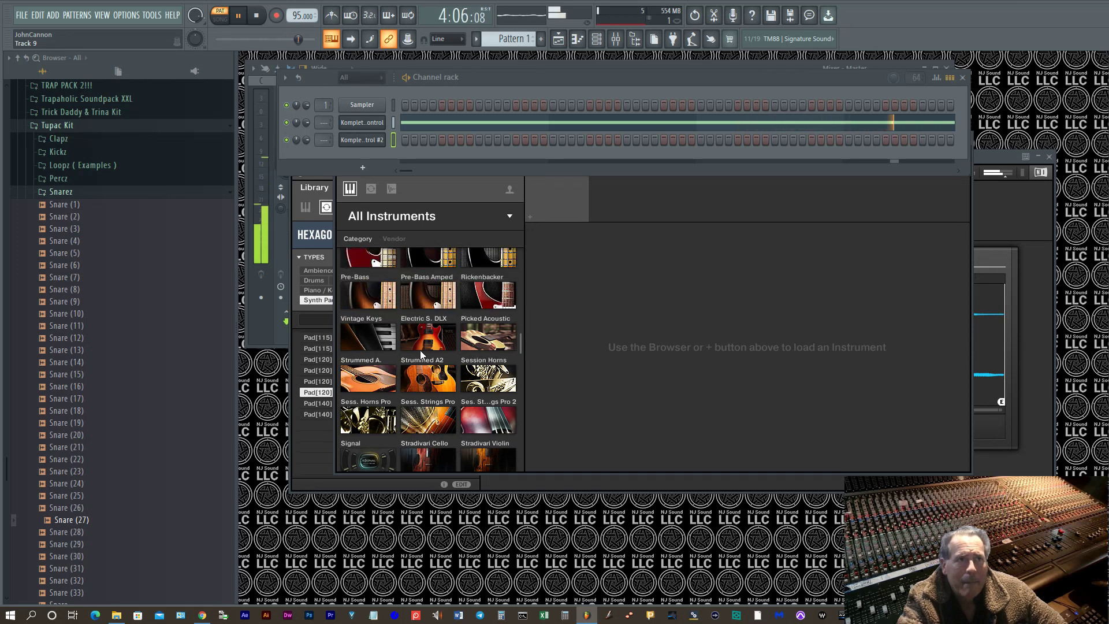
click(420, 350)
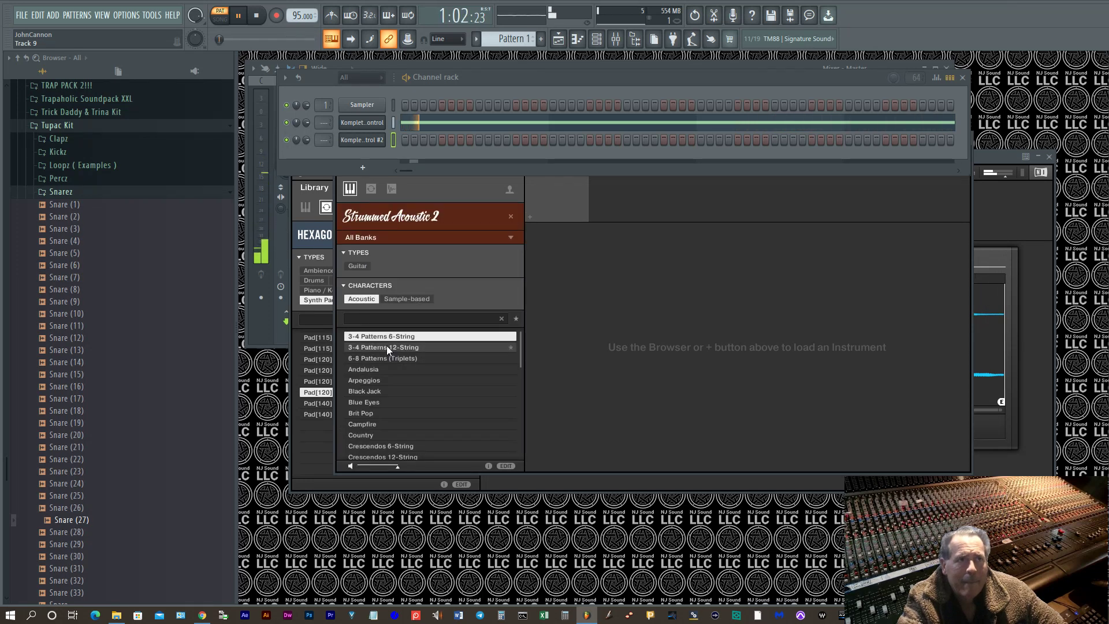
click(410, 299)
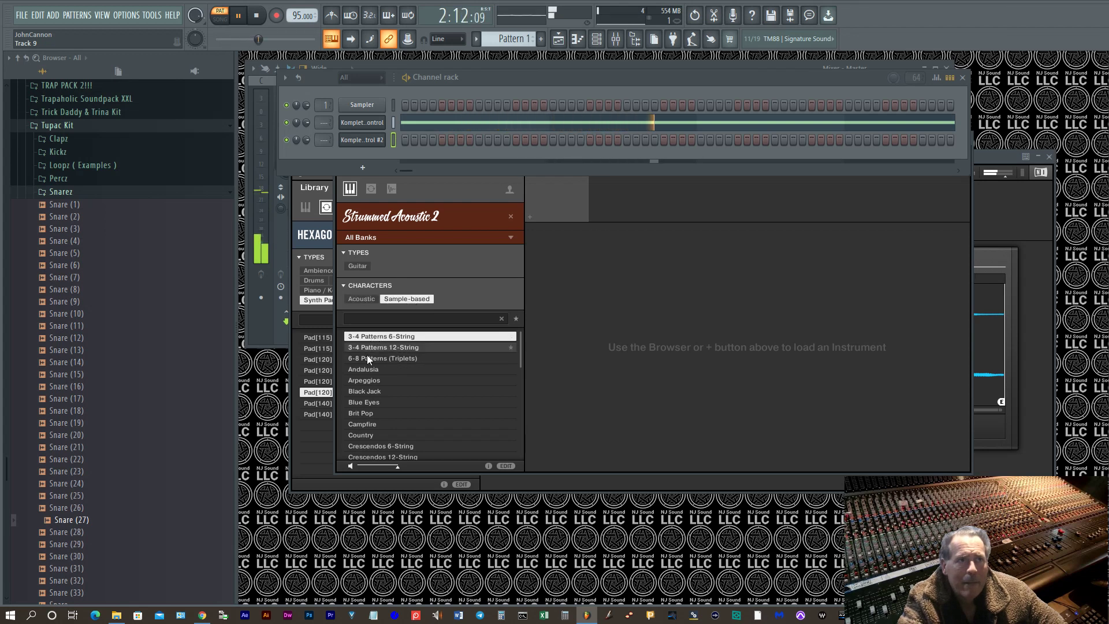
Audition the Sample-based Strummed Acoustic 2 presets further down the list, from Home Again through Island Strum and Nashville to Road Trip.
scroll(381, 433, down, 5)
scroll(390, 426, down, 4)
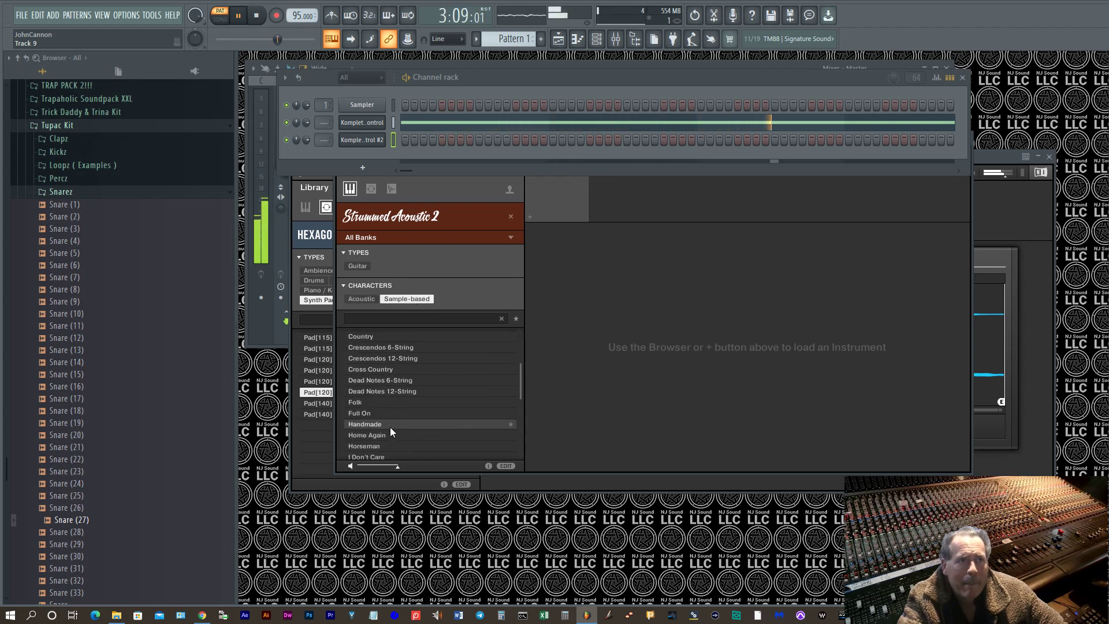
click(380, 437)
scroll(380, 437, down, 3)
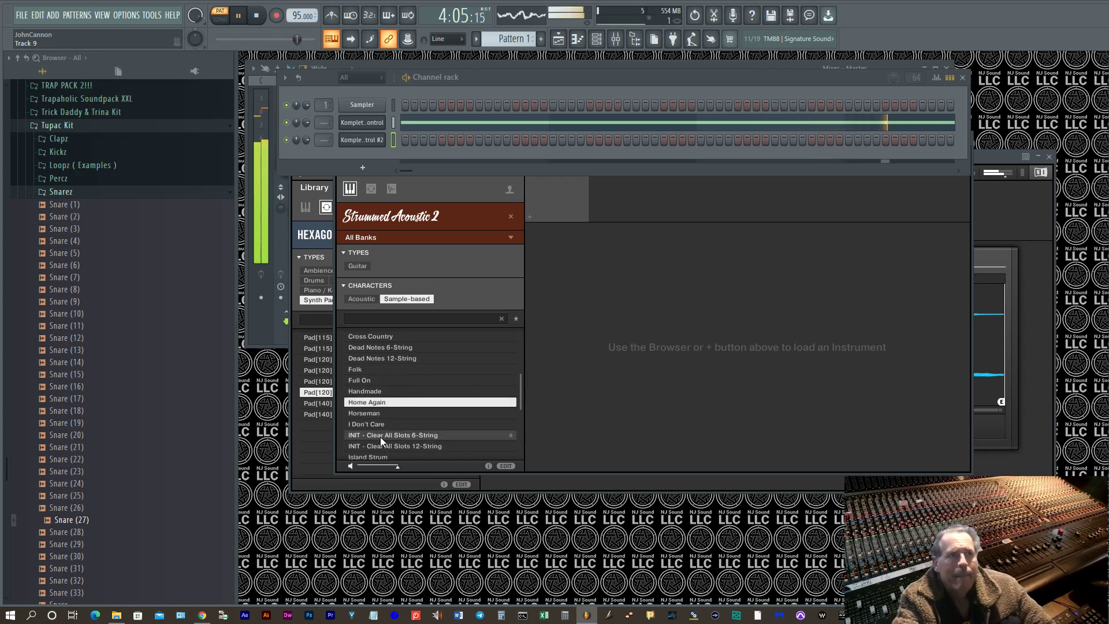
click(380, 436)
scroll(380, 436, down, 2)
click(381, 437)
scroll(383, 437, down, 3)
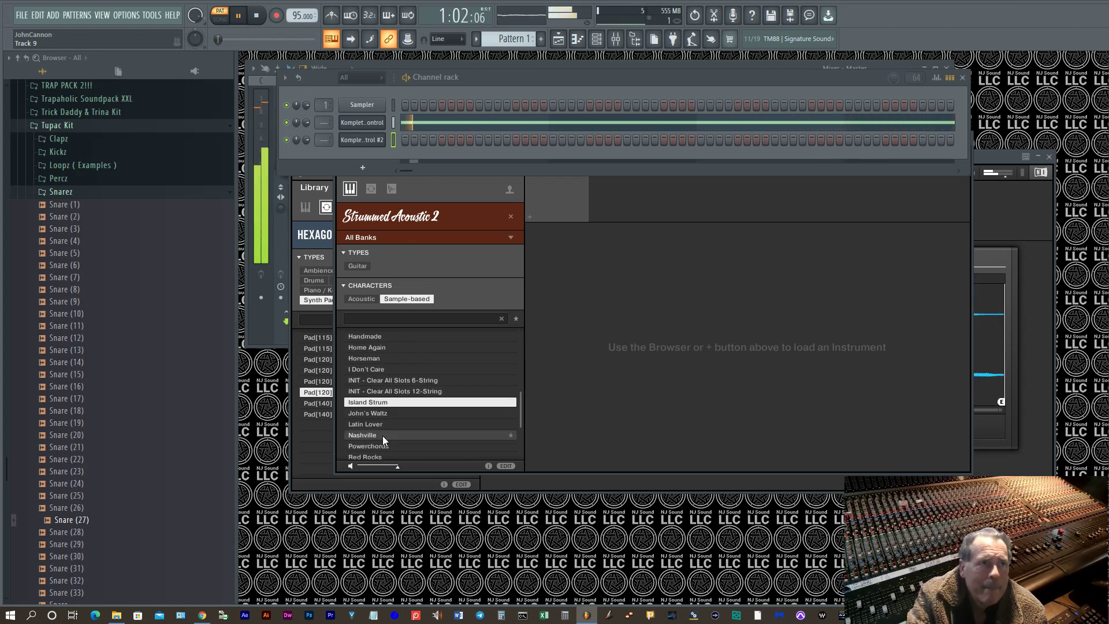
click(382, 436)
scroll(383, 437, down, 3)
click(382, 436)
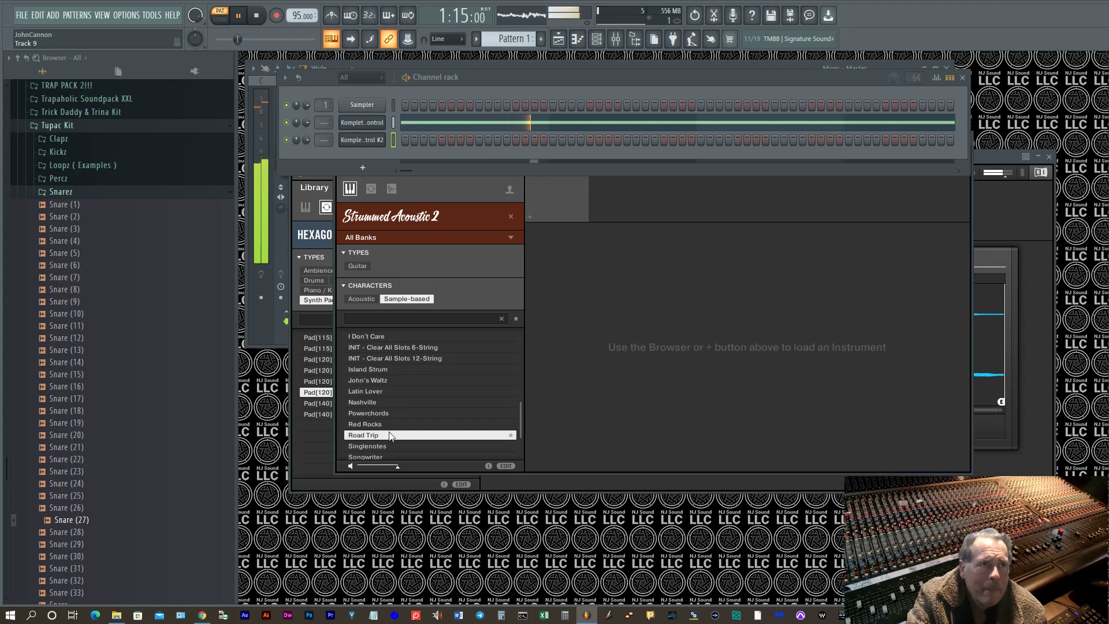
Audition the Strummed Acoustic 2 presets back up the list, from Folk through Country and Arpeggios to Andalusia.
scroll(396, 427, up, 7)
click(397, 426)
click(376, 358)
scroll(387, 359, up, 3)
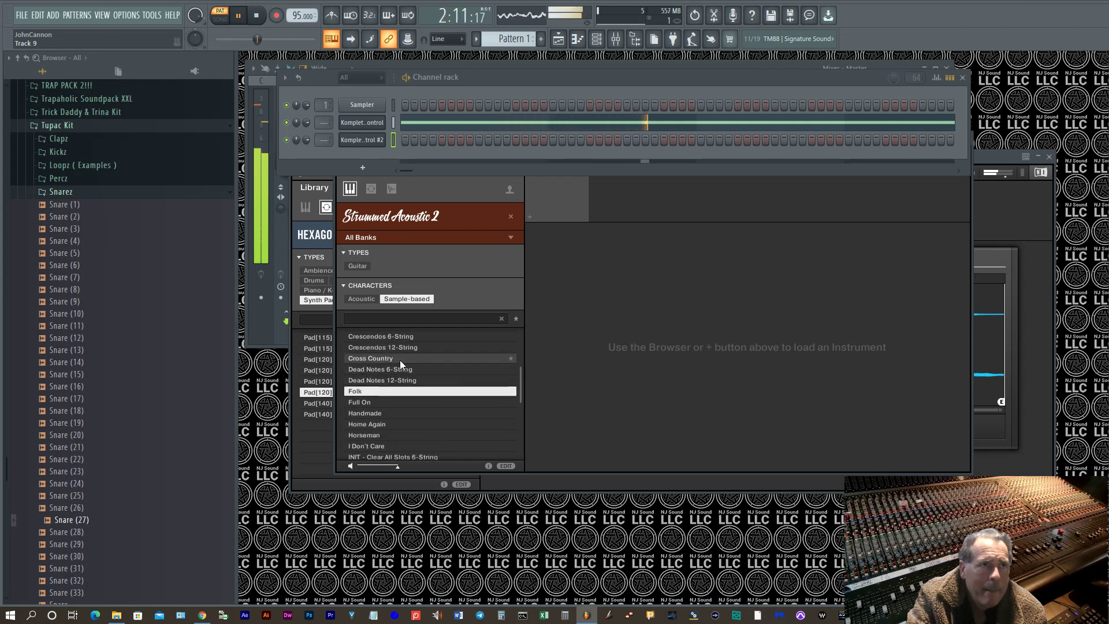
click(399, 360)
scroll(396, 363, up, 4)
click(393, 369)
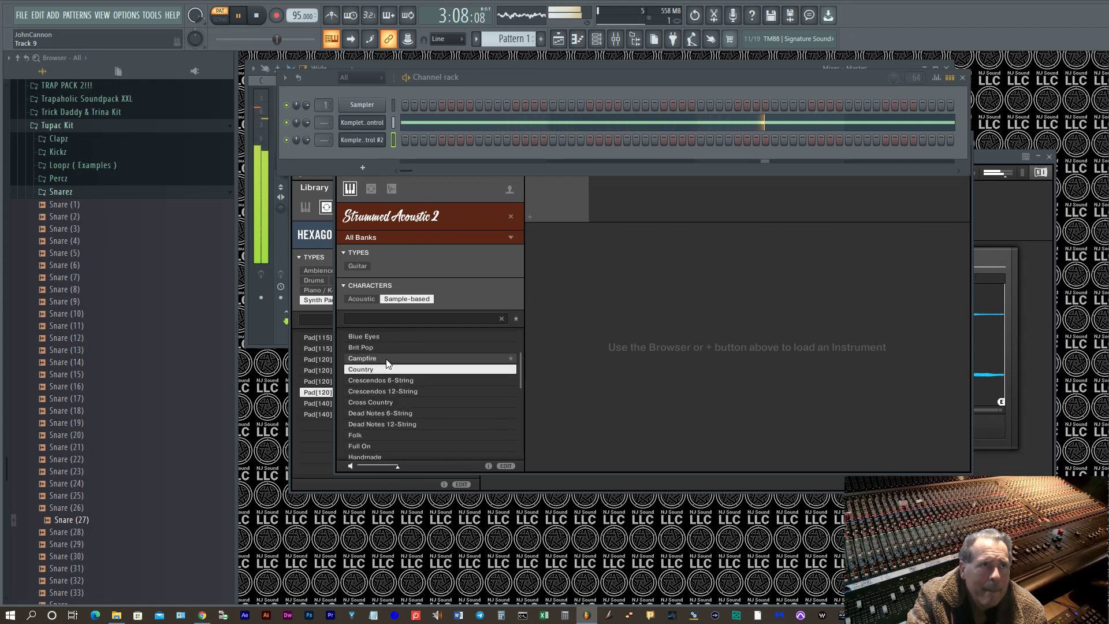
click(381, 347)
scroll(381, 352, up, 4)
click(381, 354)
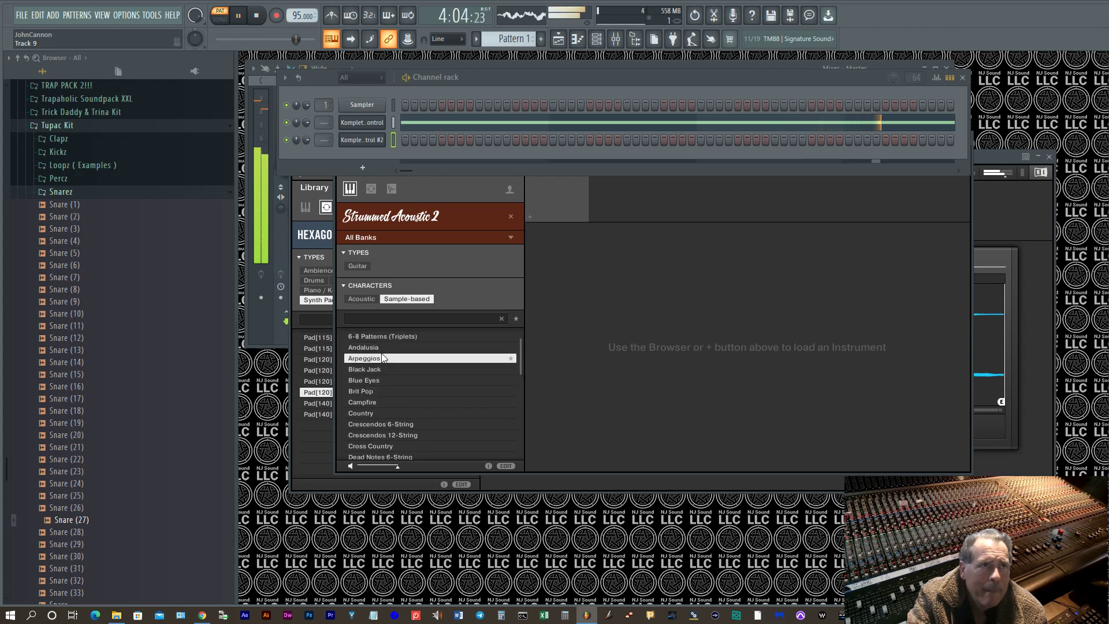
click(380, 348)
scroll(380, 349, up, 2)
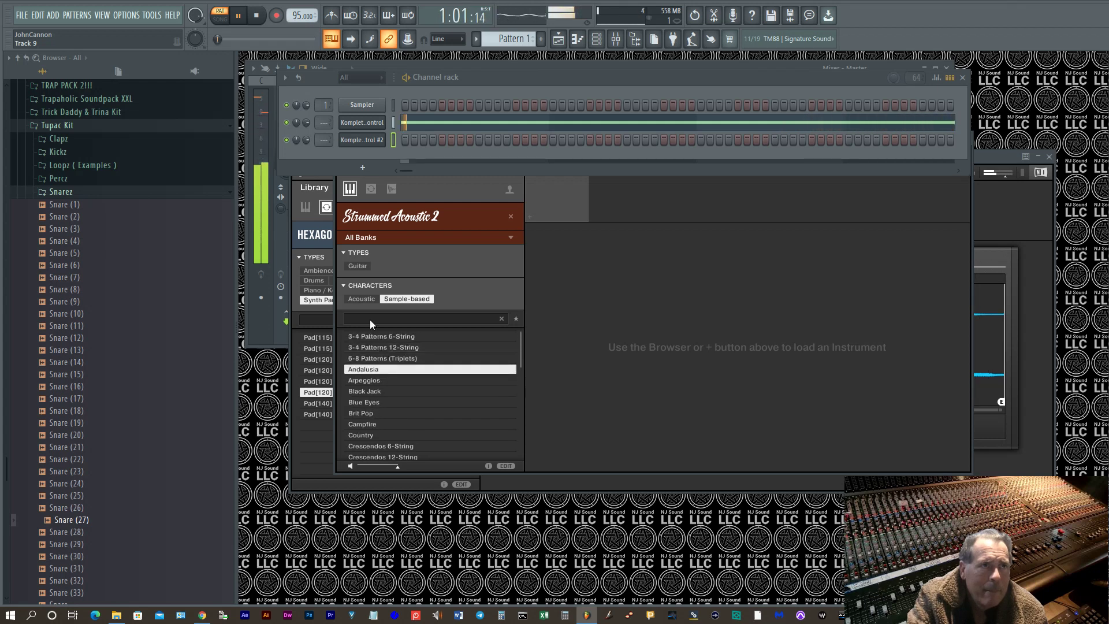
Leave the Strummed Acoustic 2 library, switch the browser to loops and open the Hexagon Highway library.
click(358, 299)
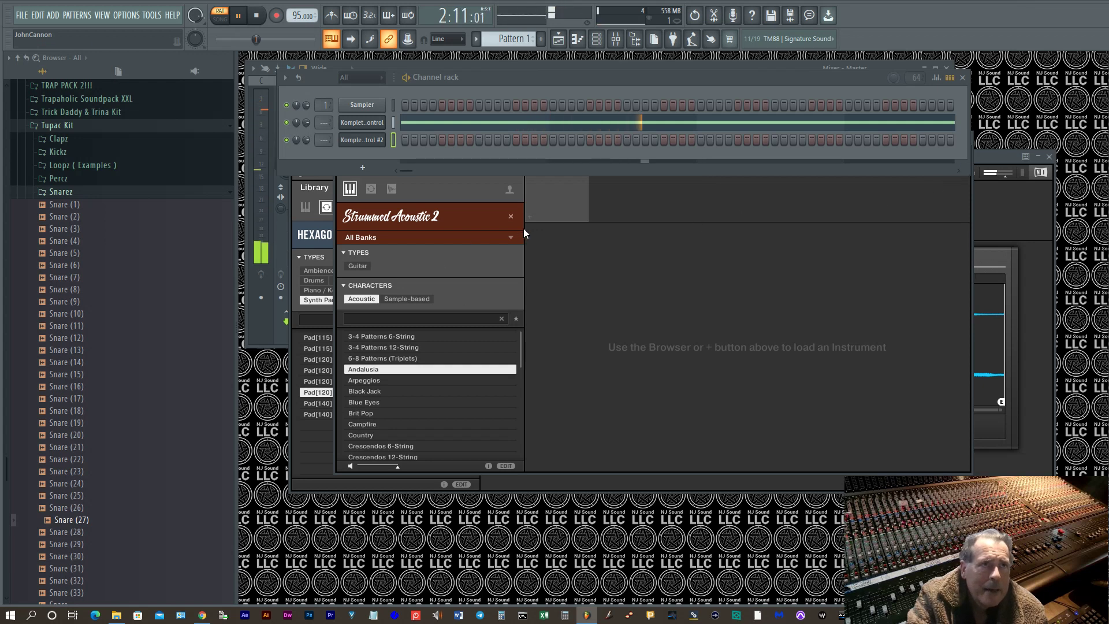
click(510, 217)
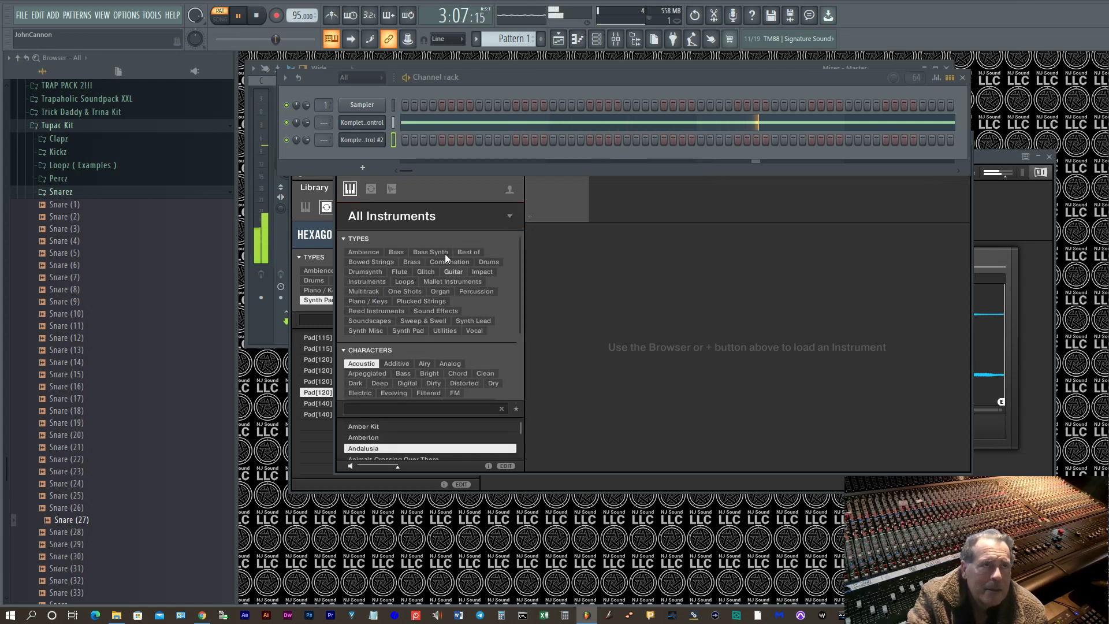
click(371, 188)
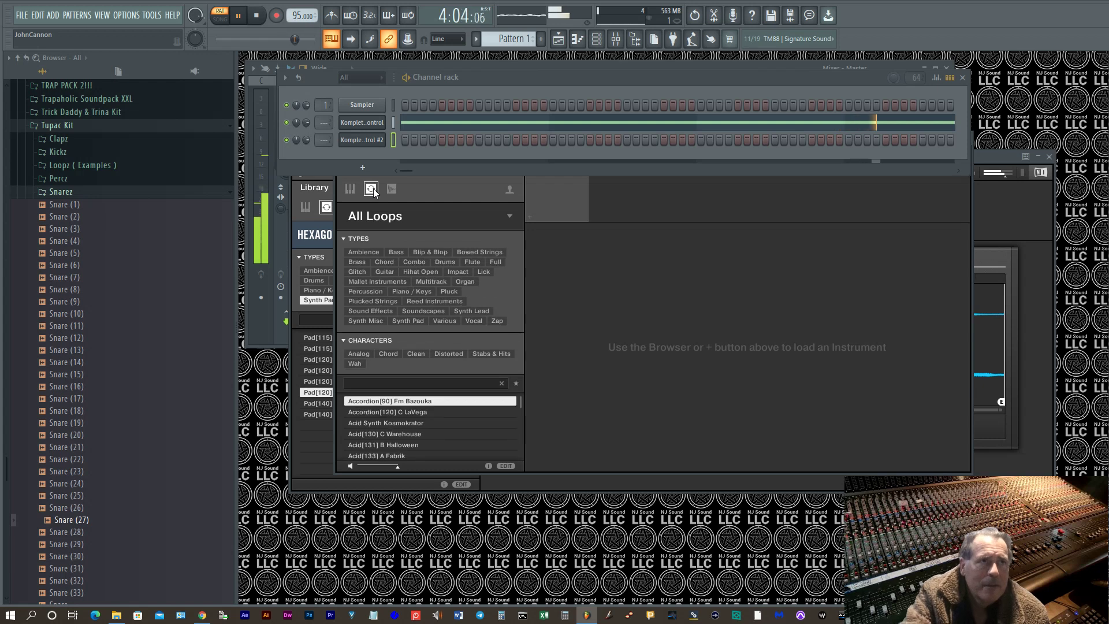
click(510, 215)
scroll(477, 358, down, 10)
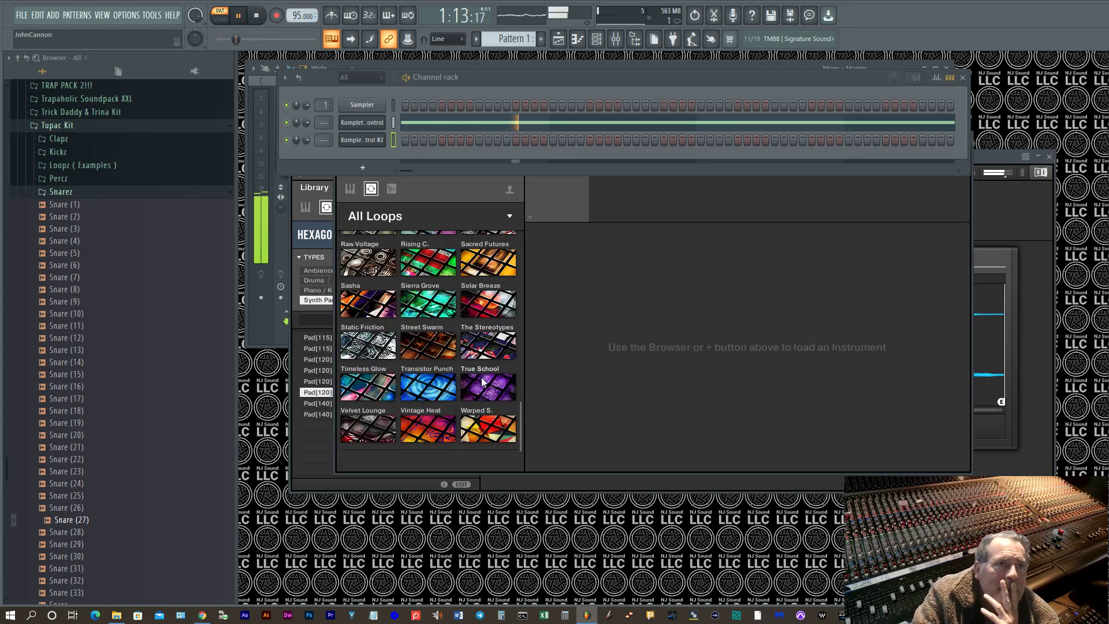
scroll(490, 364, up, 5)
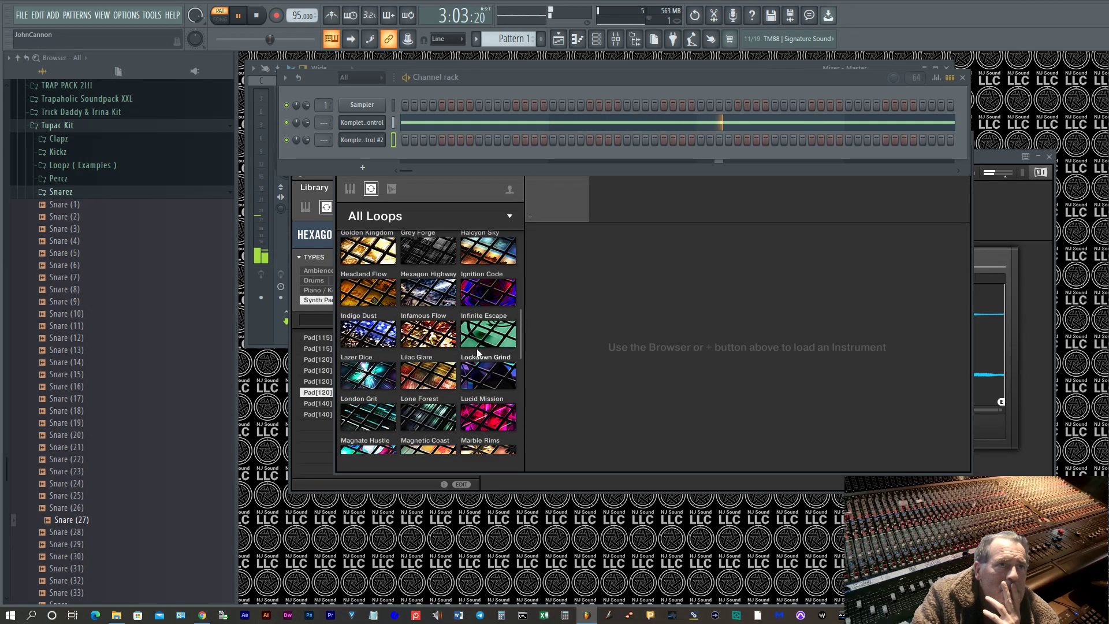
click(430, 296)
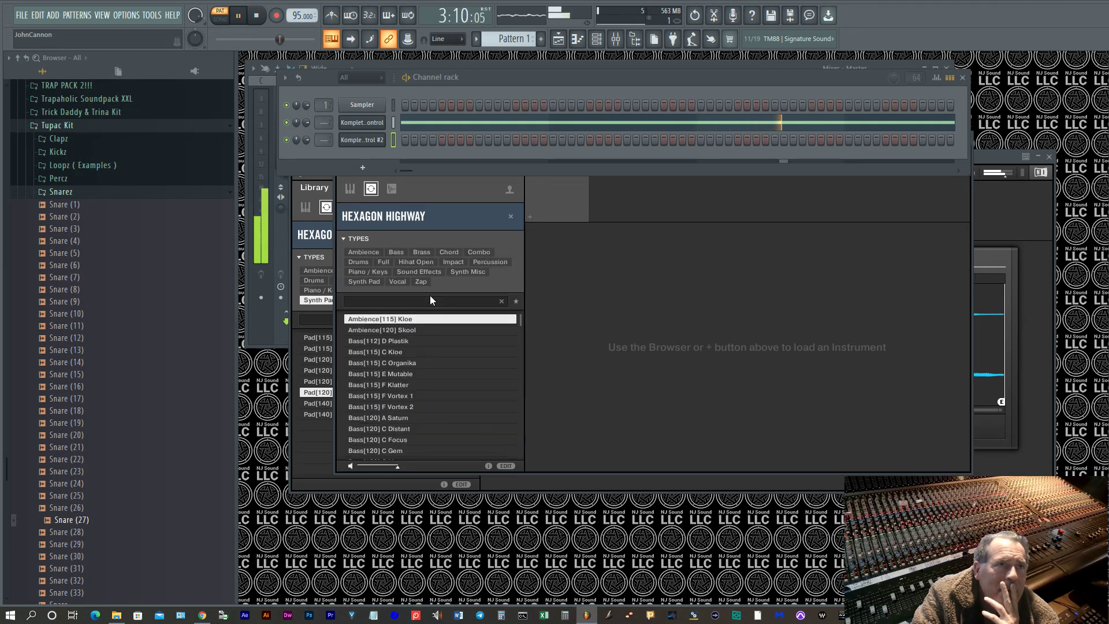
Browse Hexagon Highway's Ambience, Piano / Keys and Impact loops, auditioning Keys[140] C Cycler and Keys[120] C Circuits.
click(364, 252)
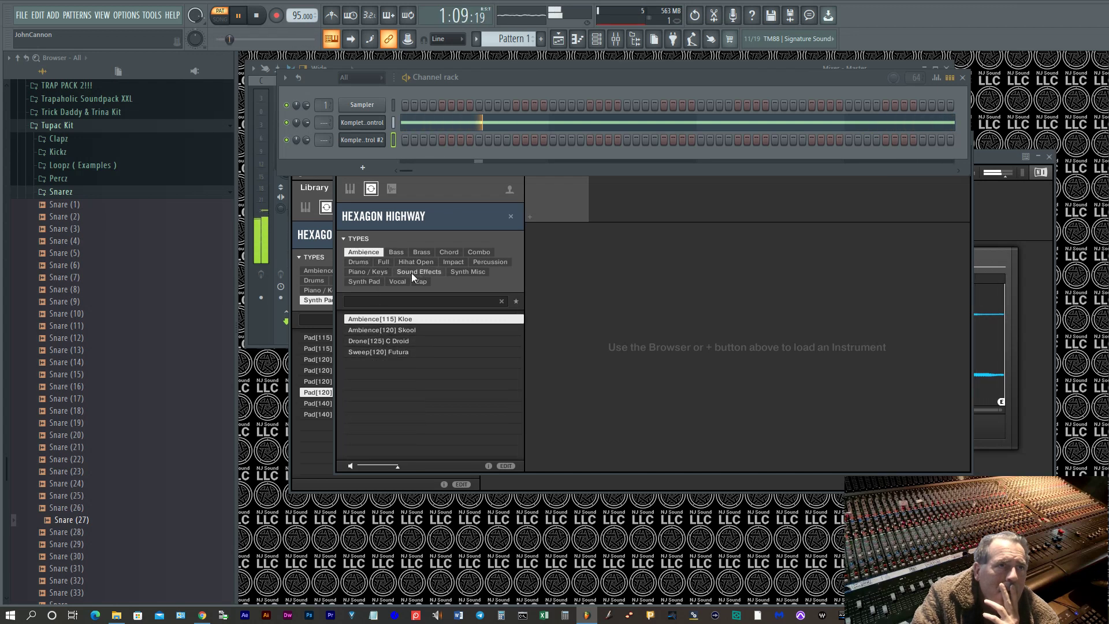
click(366, 272)
click(377, 330)
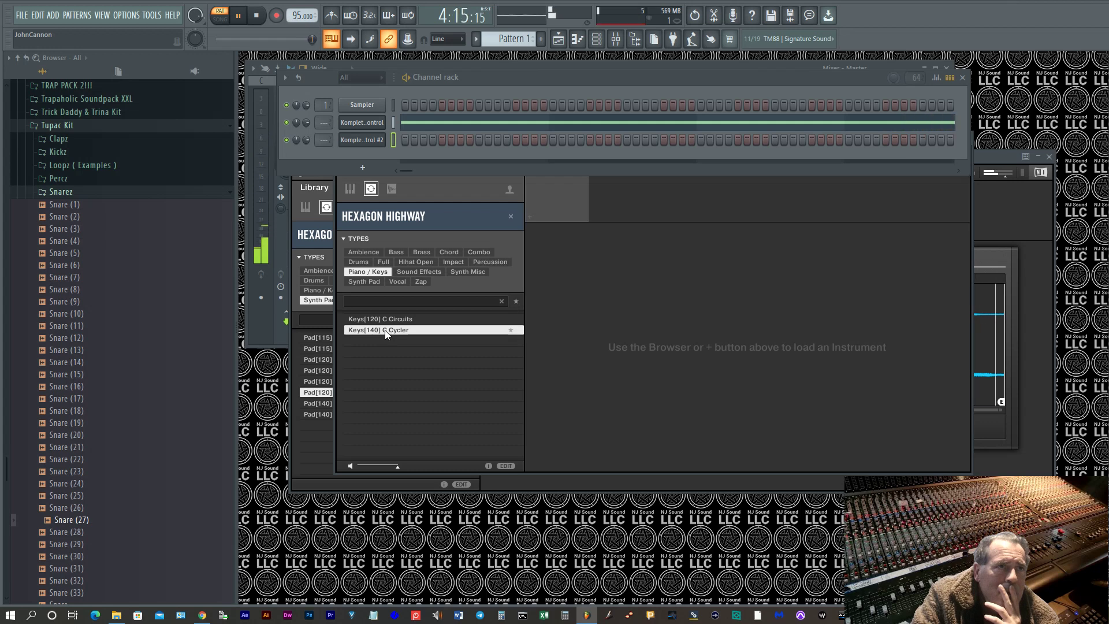
click(398, 319)
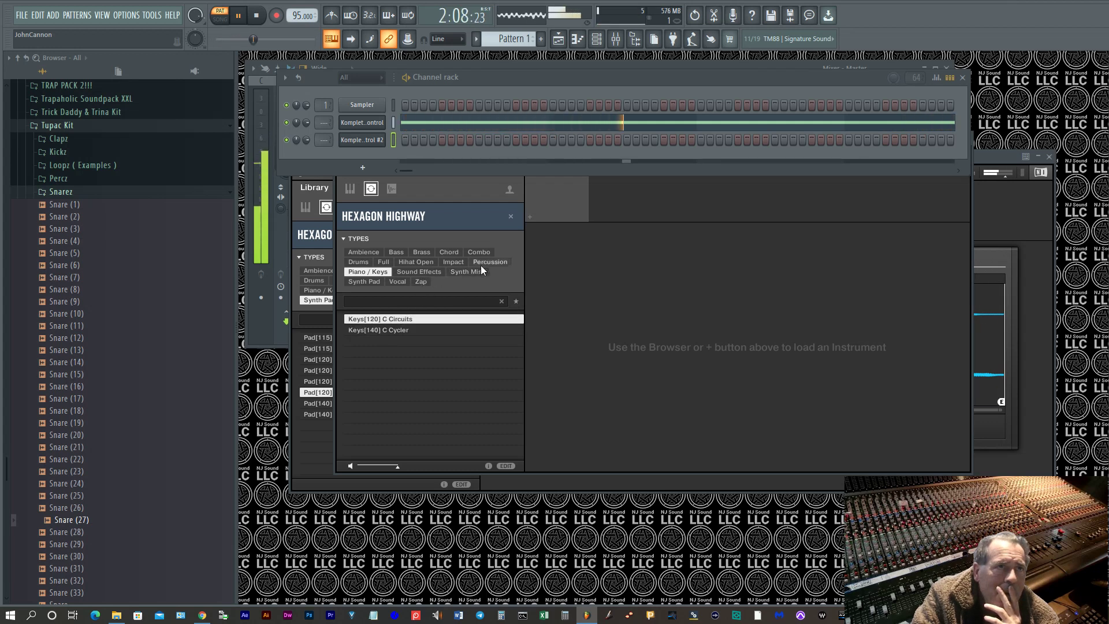
click(453, 262)
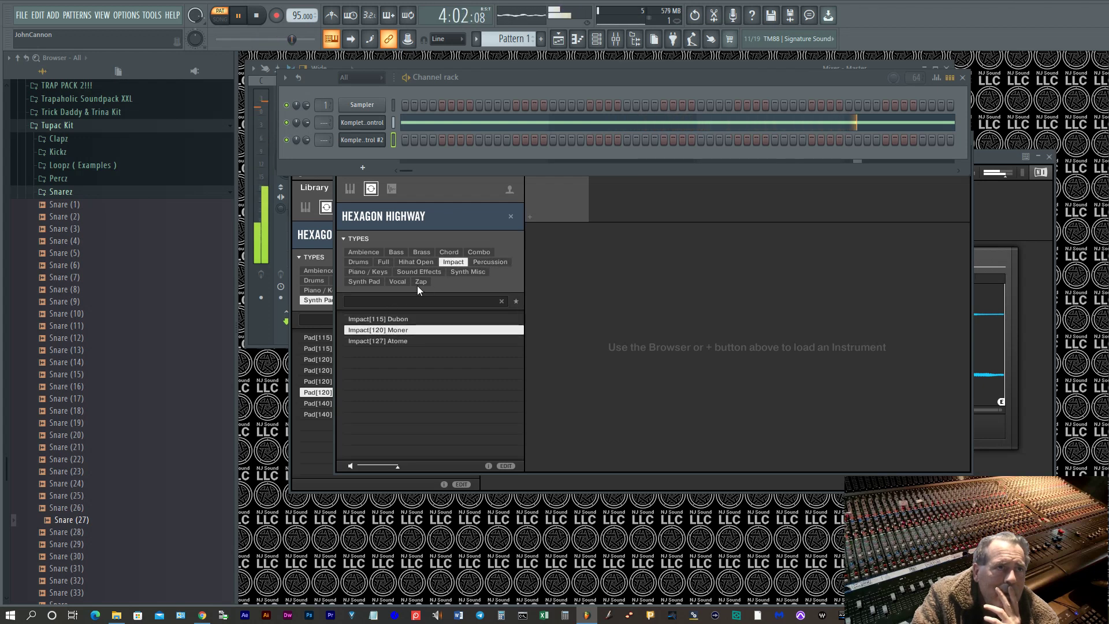
Filter Hexagon Highway by Vocal, audition several vocal loops and load Voc[115] Vinilyzed into the second Komplete Kontrol instance.
click(398, 282)
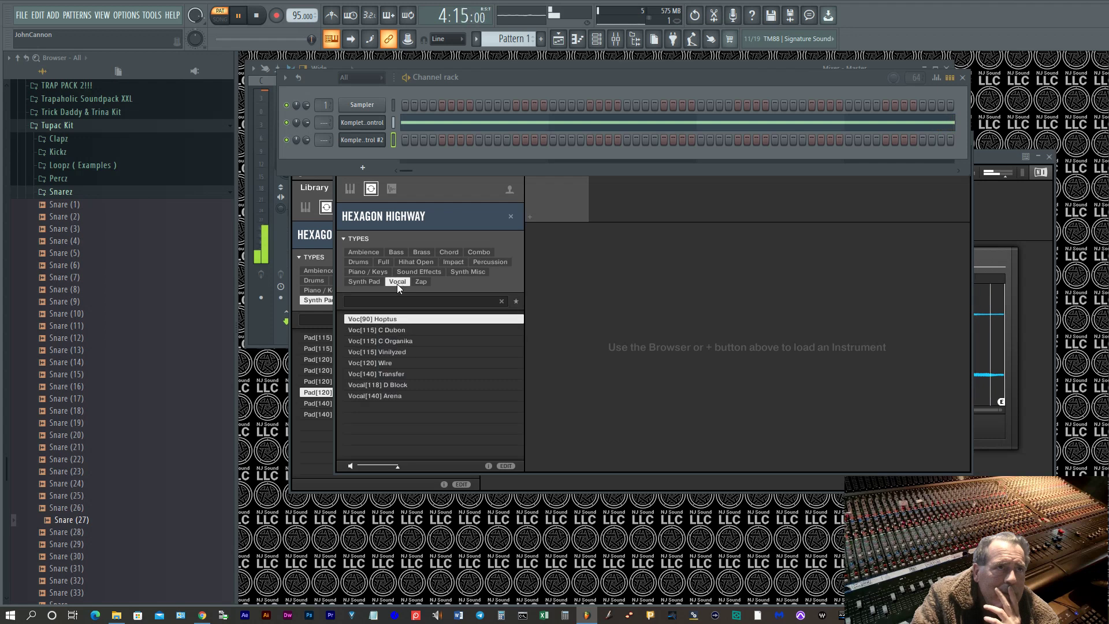
click(387, 373)
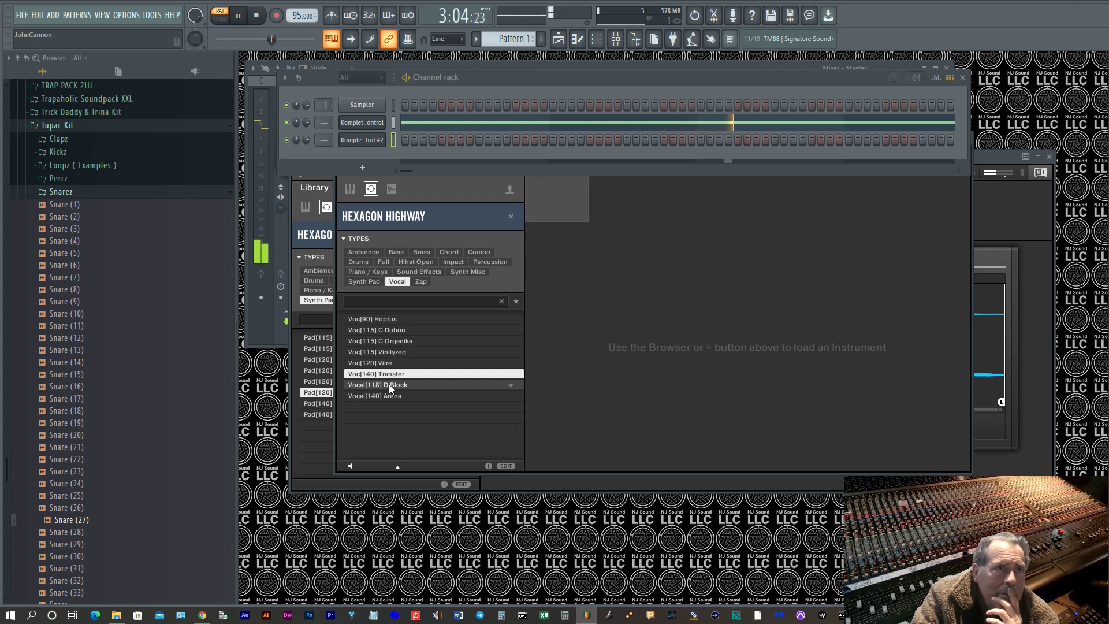
click(389, 383)
click(392, 351)
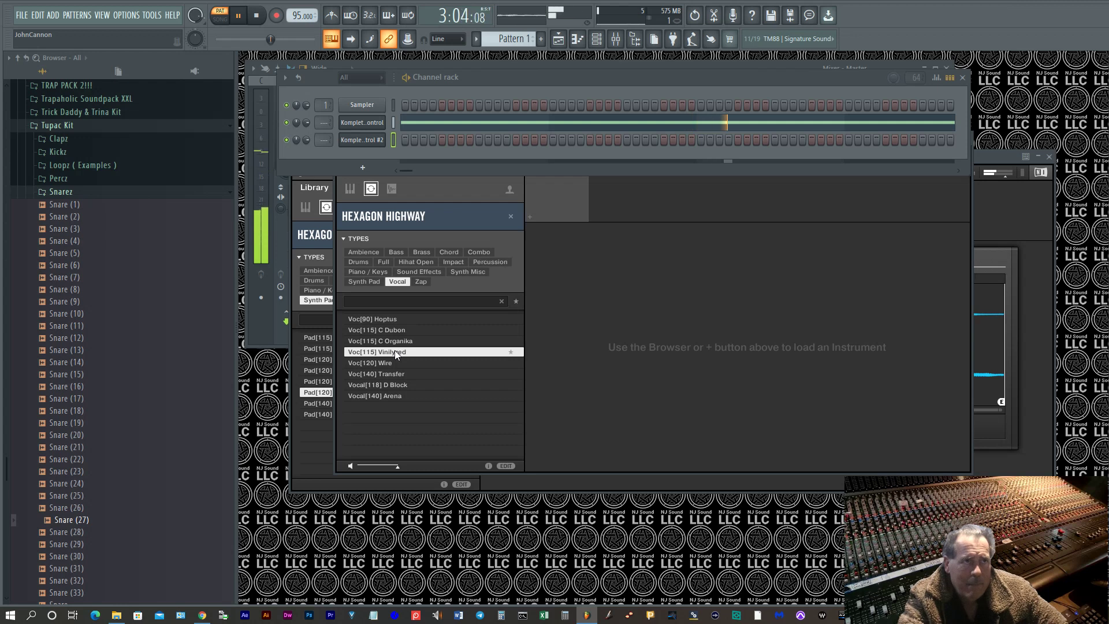
drag(397, 353, 660, 339)
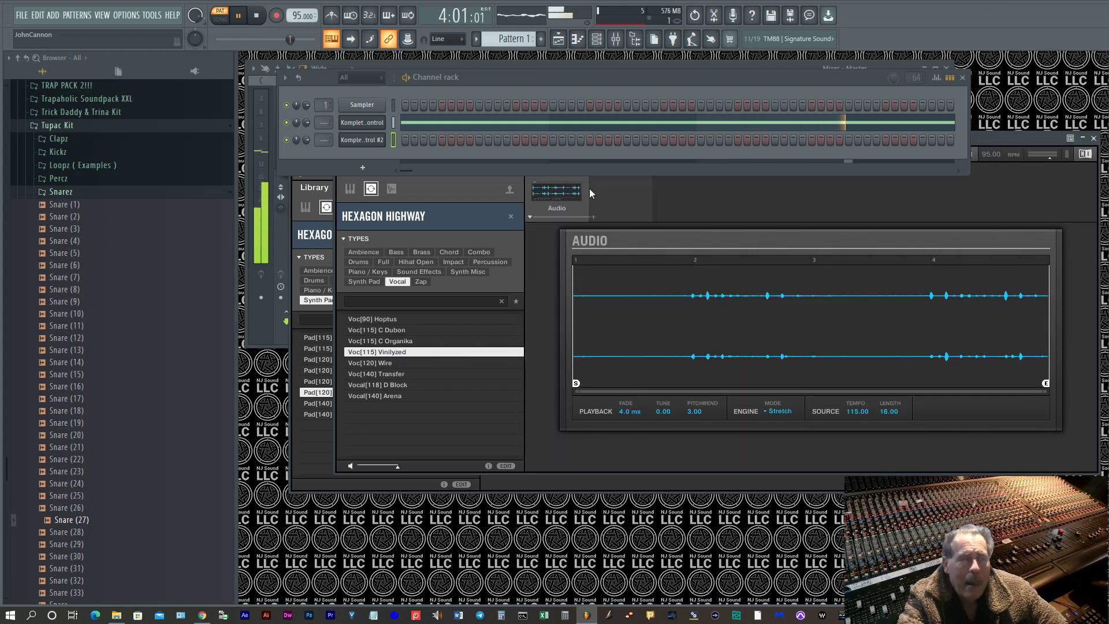
Burn the MIDI of the Komplete Kontrol #2 channel to the current pattern and play the pattern.
right_click(382, 140)
mouse_move(540, 288)
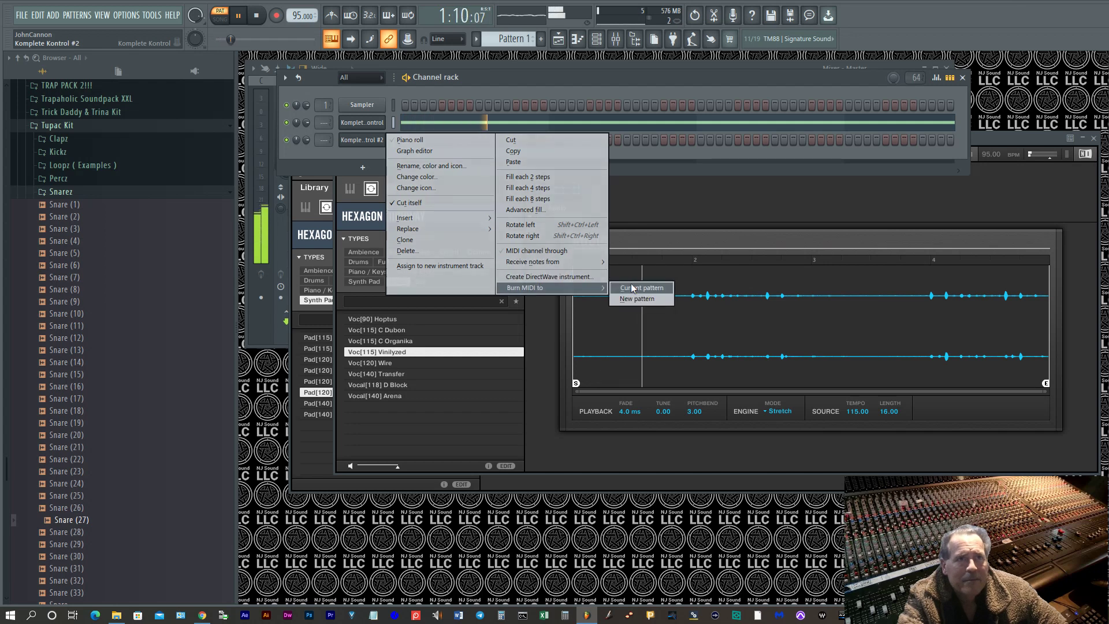
click(633, 288)
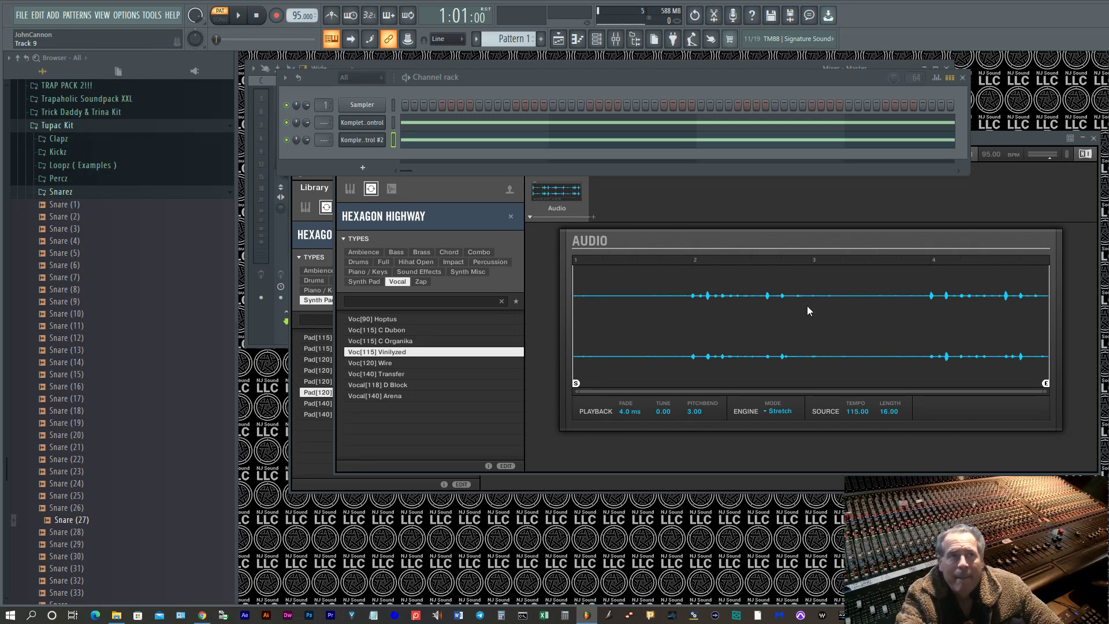
click(239, 16)
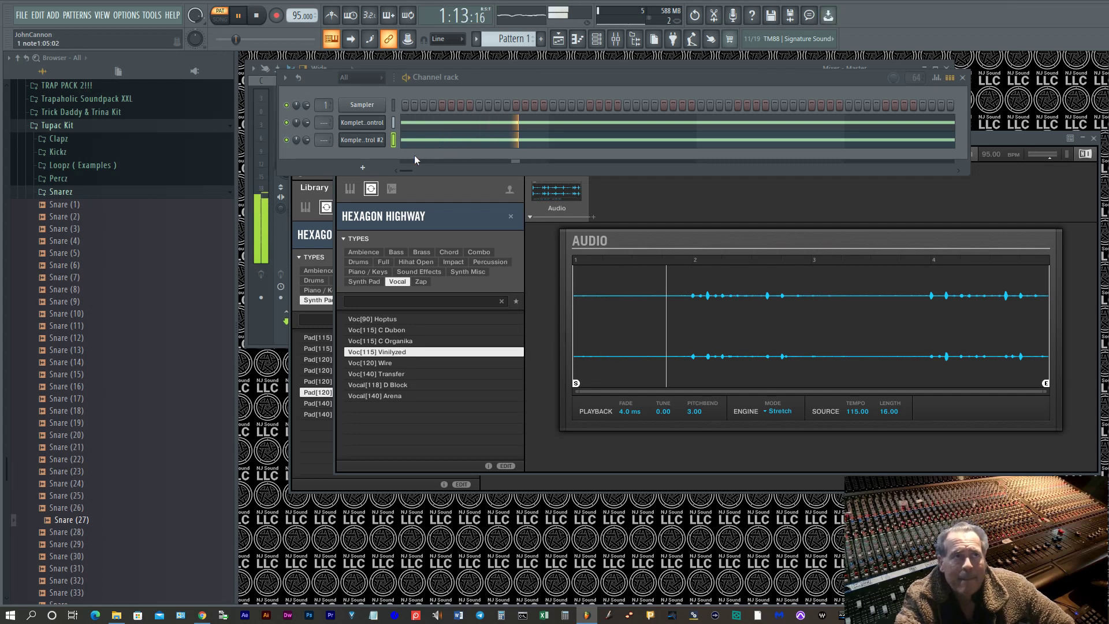
Set the add-channel plugin list to Simple view, add a Kontakt channel and reposition its window.
click(374, 168)
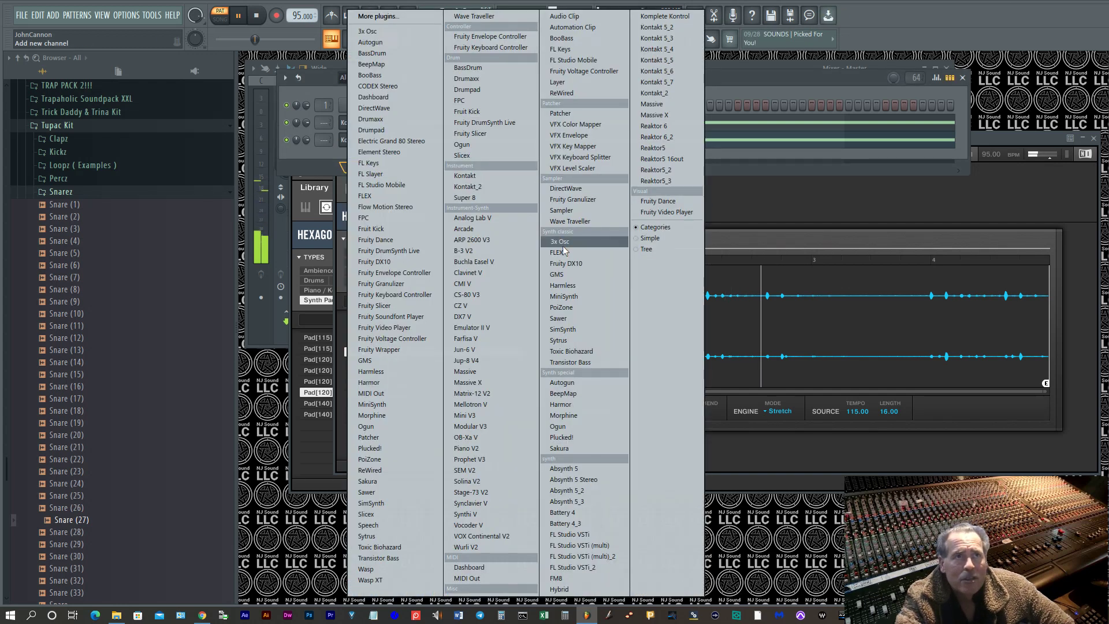
click(645, 240)
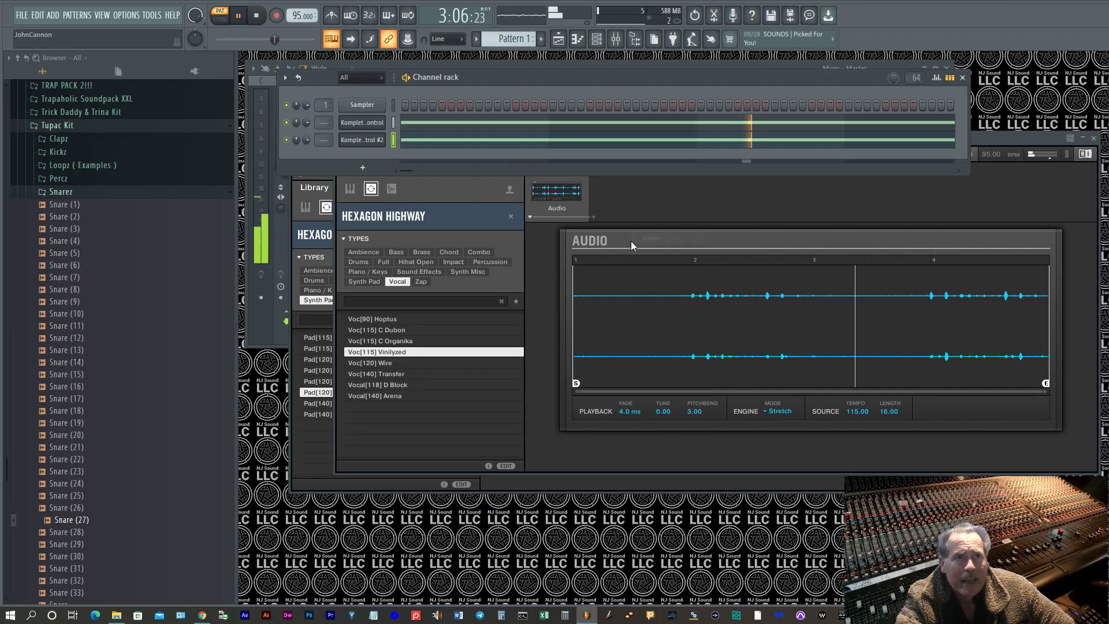
click(363, 168)
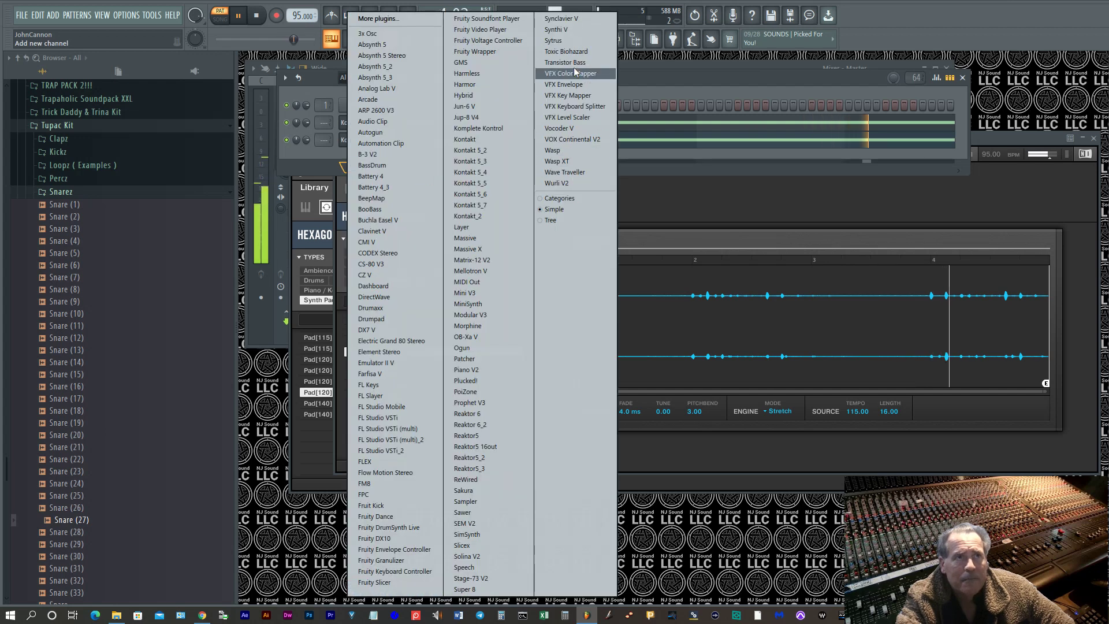
click(477, 139)
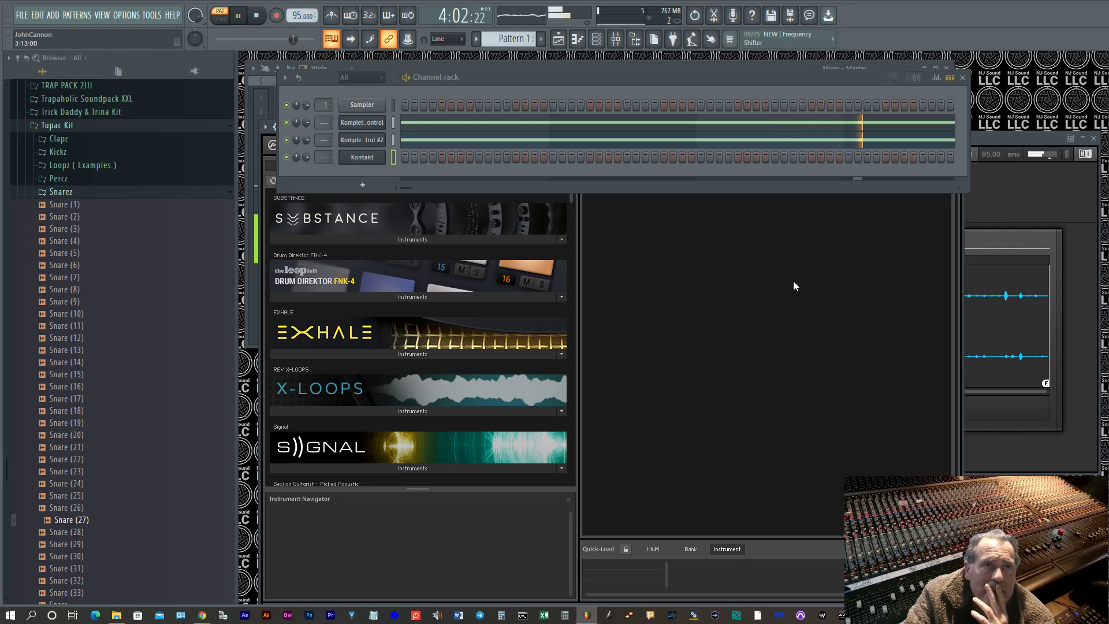
drag(692, 84, 1108, 254)
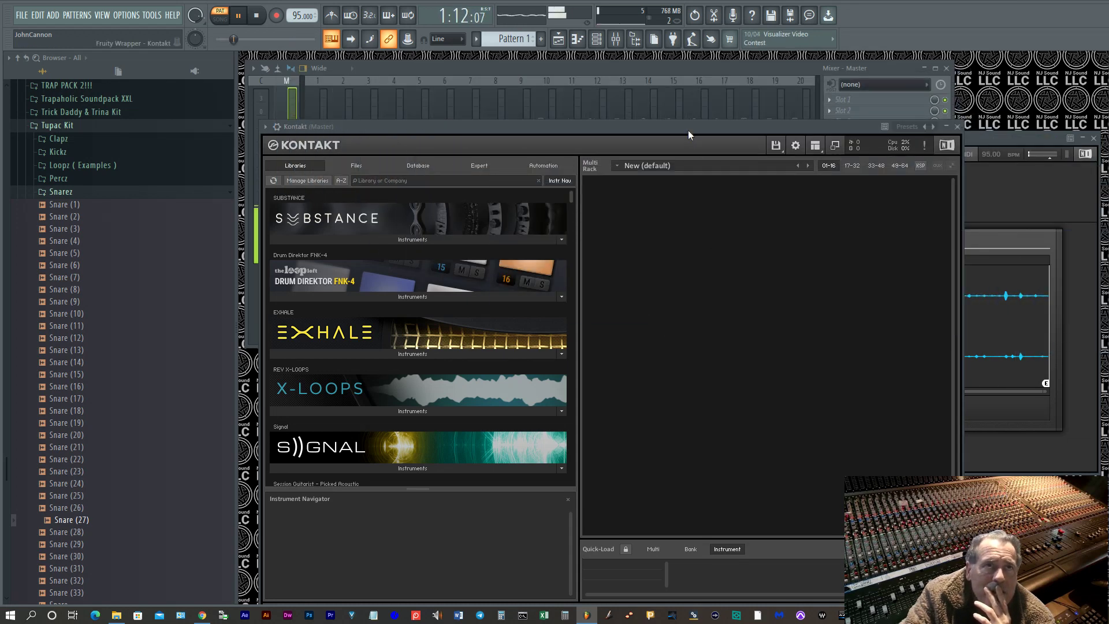
drag(688, 129, 741, 80)
Load EXHALE.nki into the Kontakt rack and try the presets 007. Merfolk and 017. Silk Philharmonic.
click(488, 302)
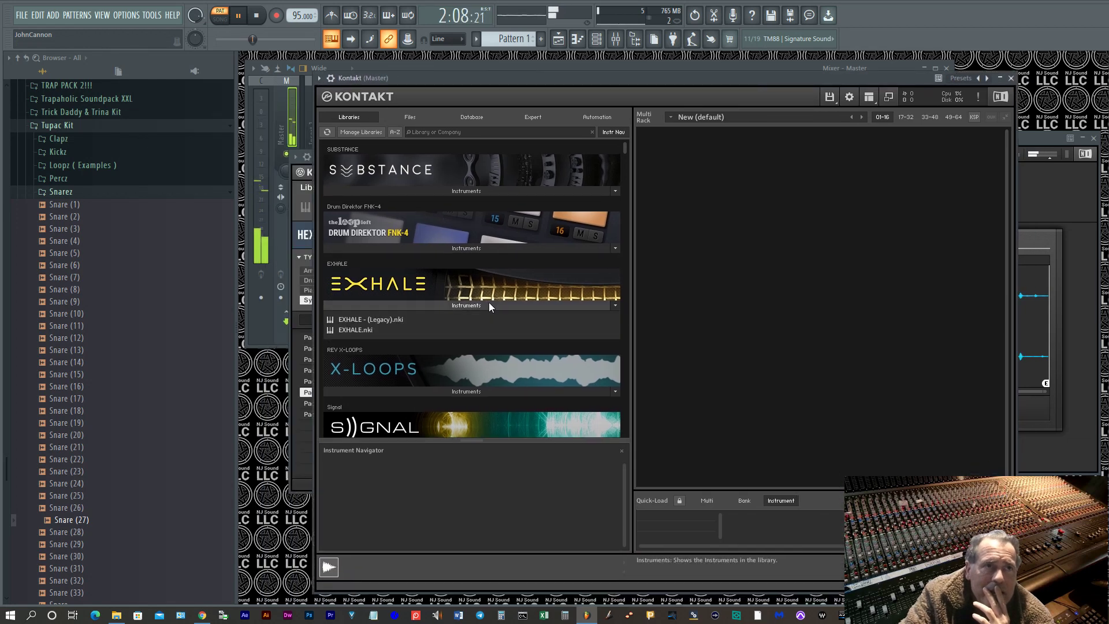
drag(355, 330, 729, 334)
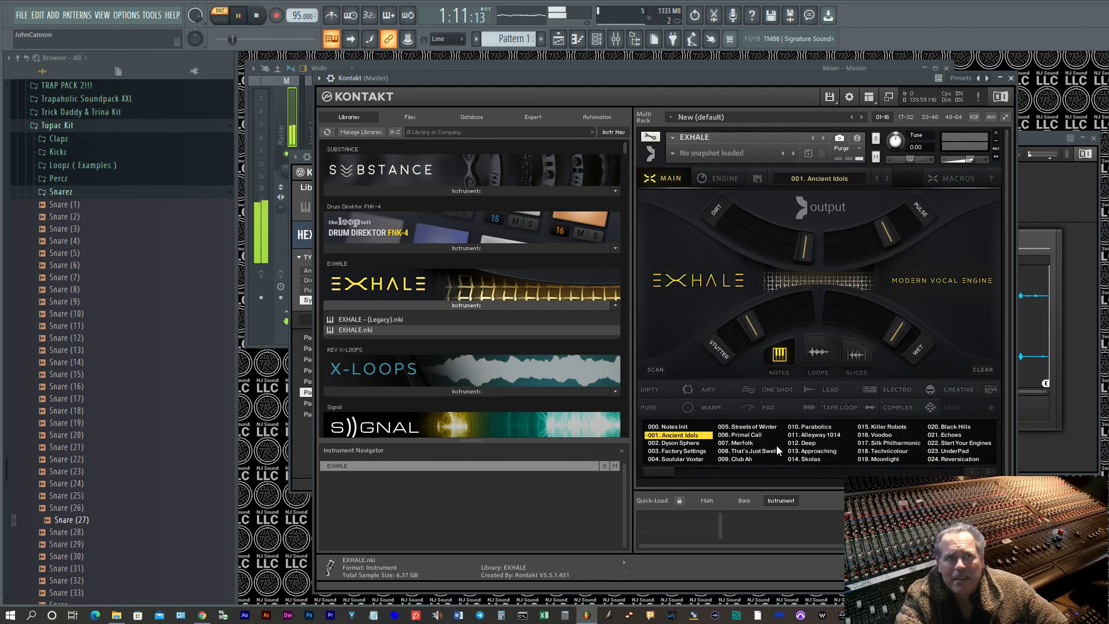
click(738, 443)
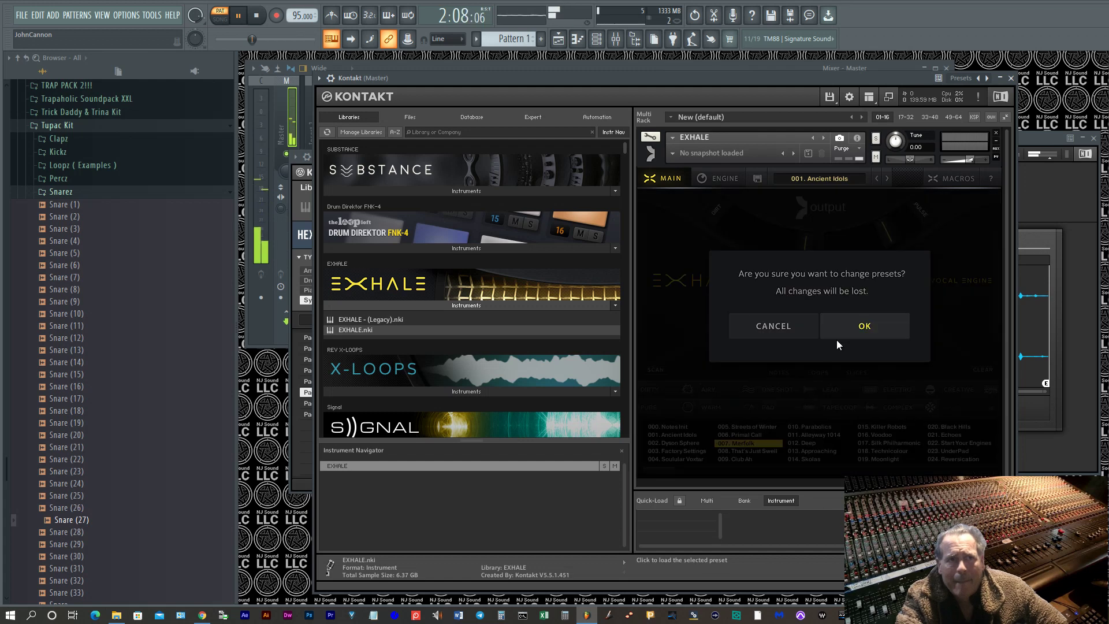
click(852, 330)
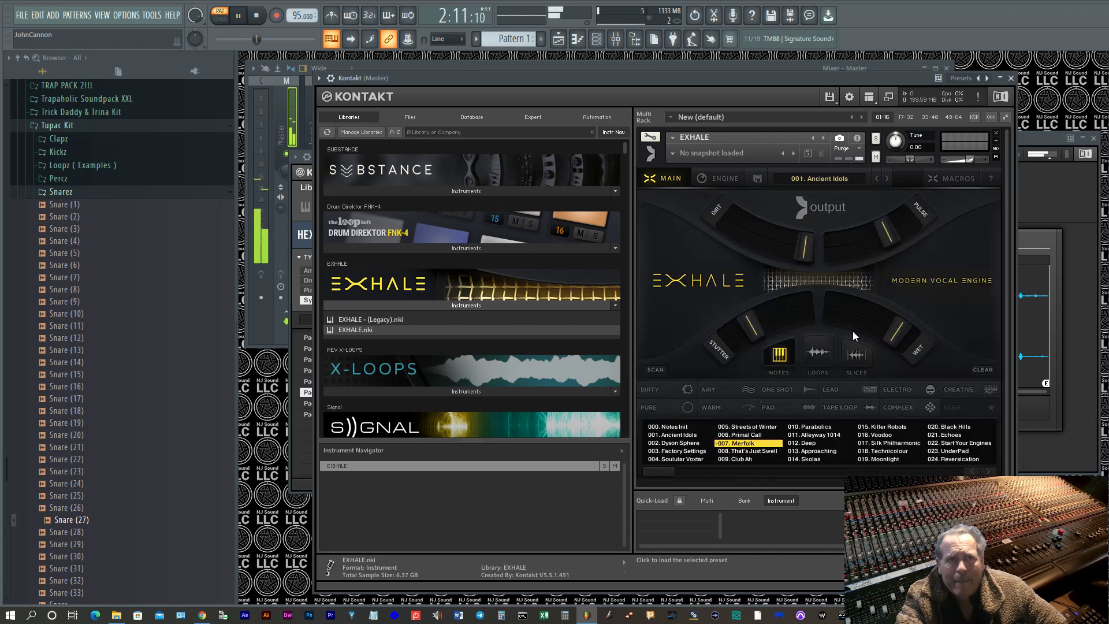
click(884, 443)
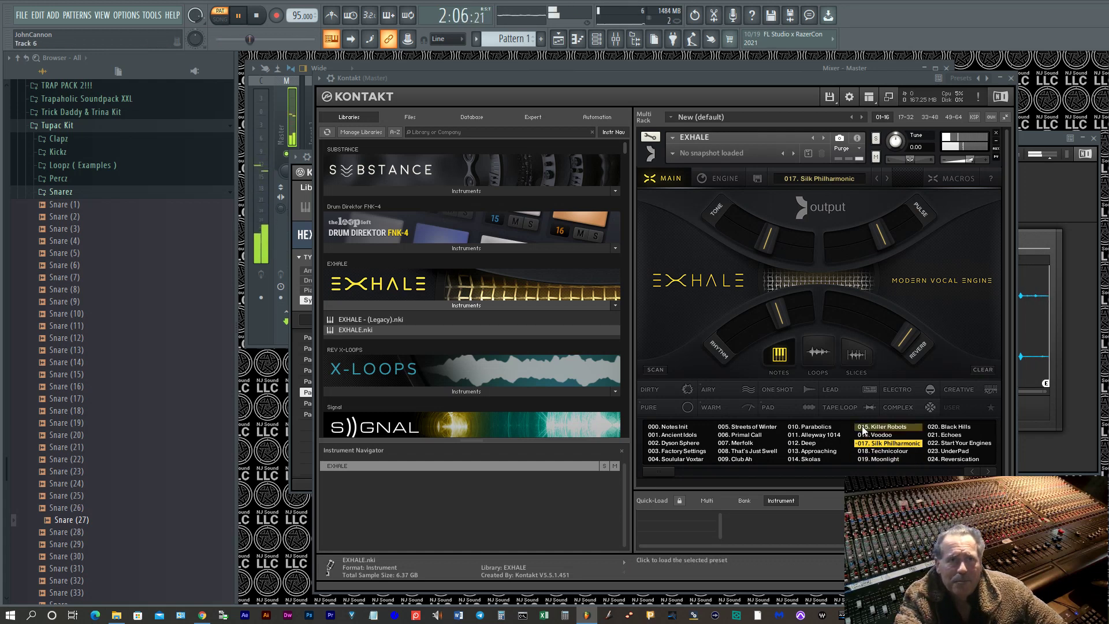
Filter the EXHALE presets by Lead, try 084. Dat Bass and load 103. Divine Mother.
click(832, 391)
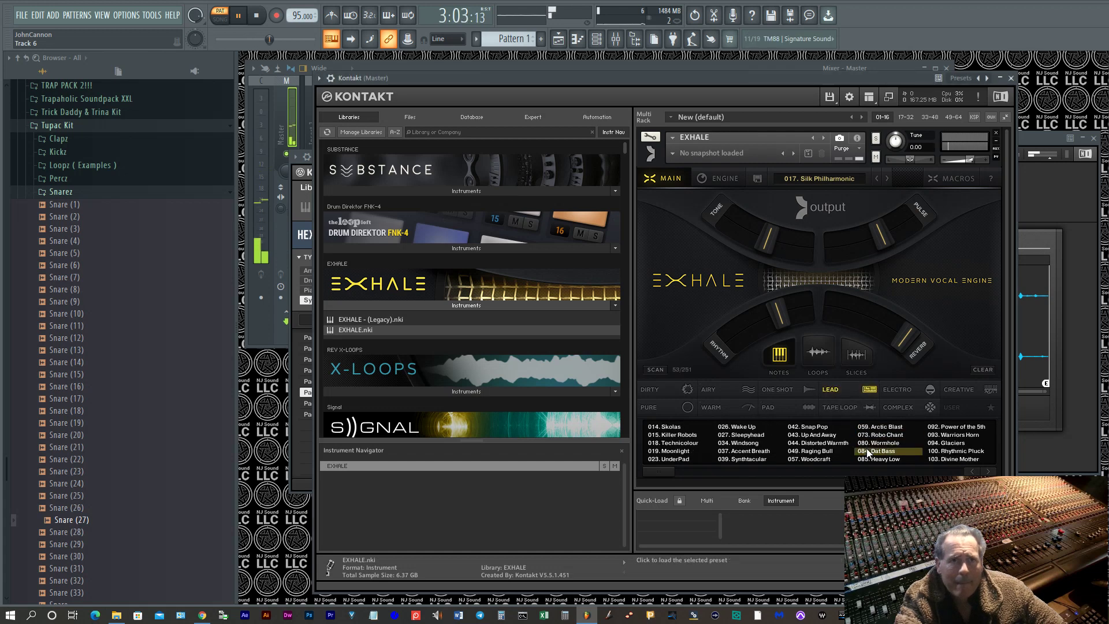
click(872, 451)
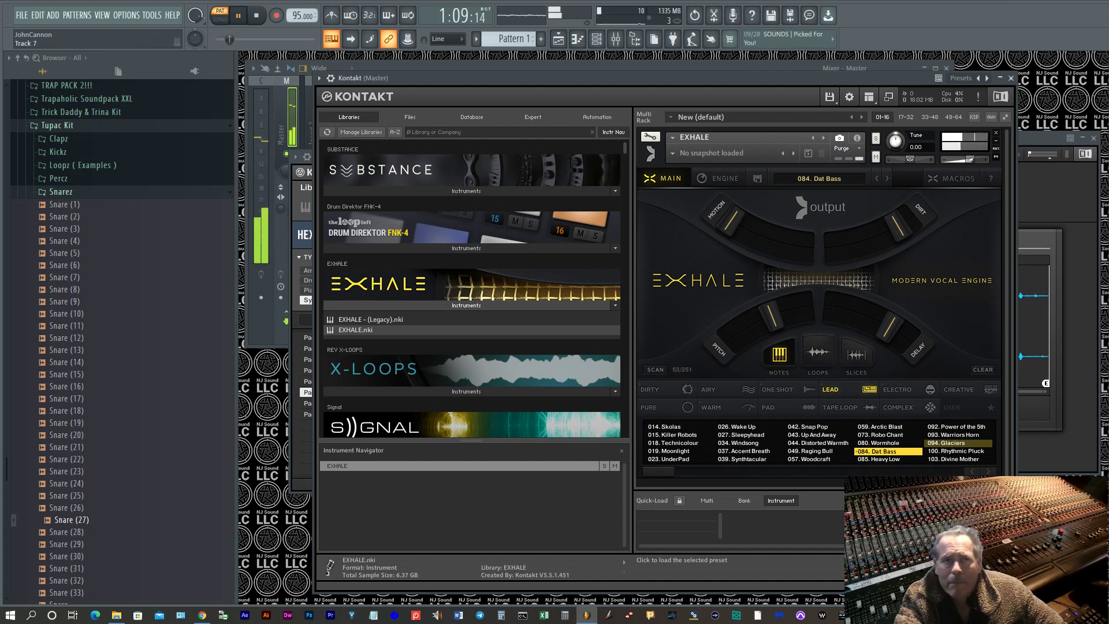
click(949, 459)
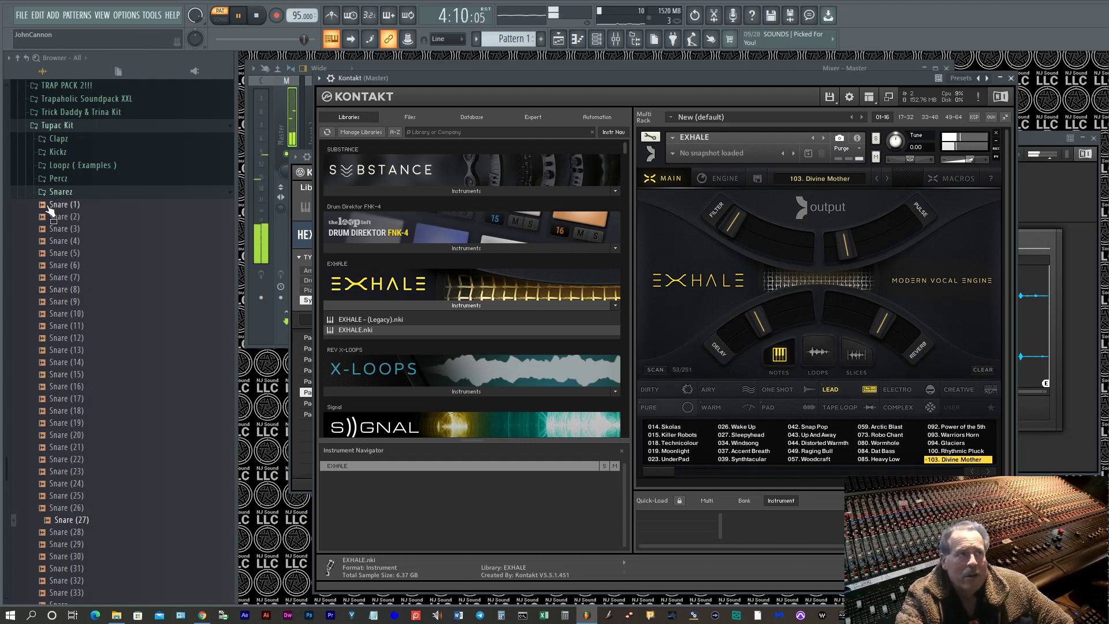
Audition samples in the Tupac Kit's Percz folder, show the channel rack and open Perc (11) in a new channel.
click(58, 179)
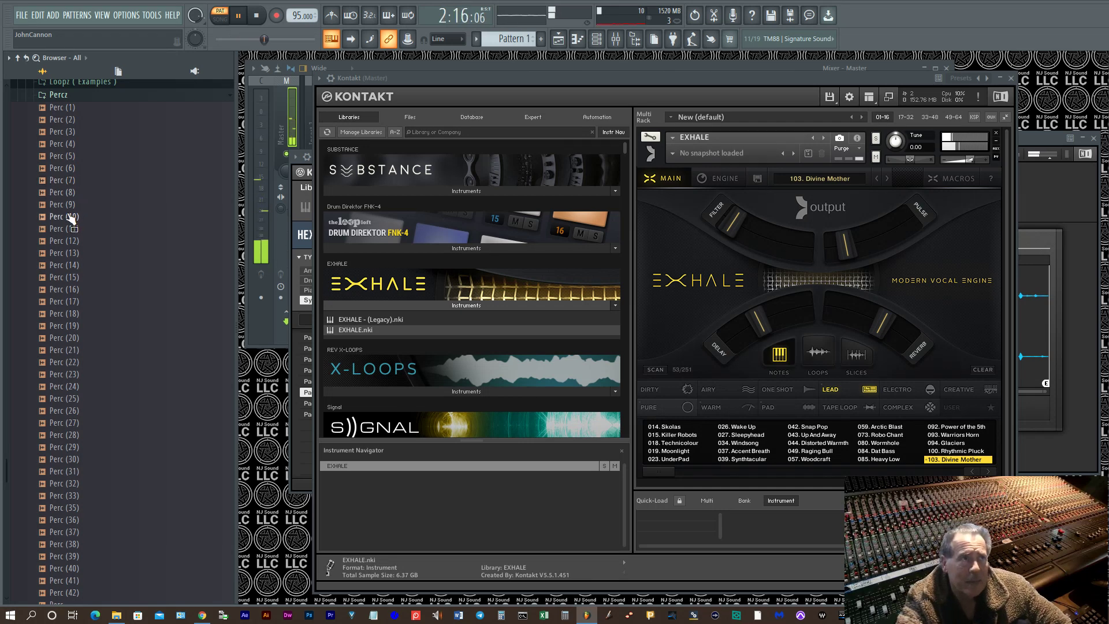
click(63, 238)
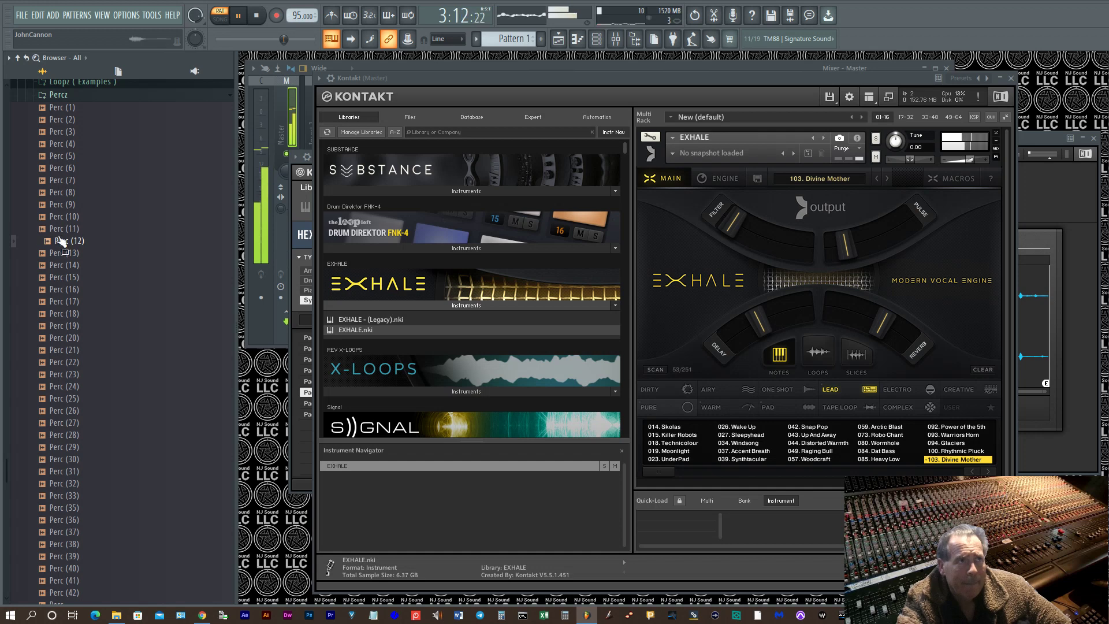
click(58, 231)
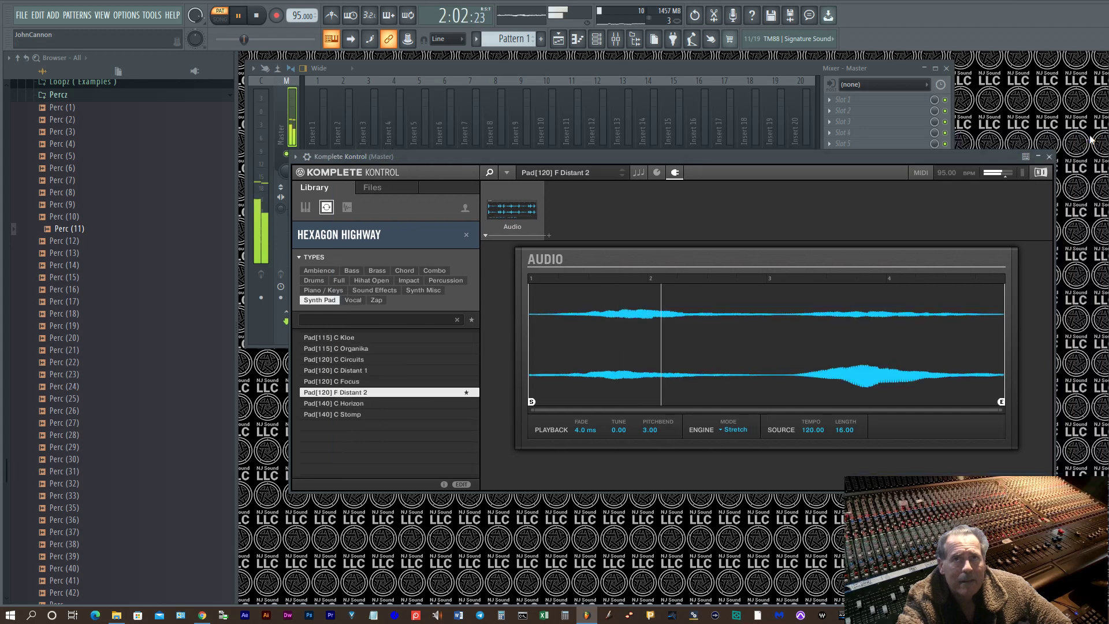
drag(722, 254, 601, 235)
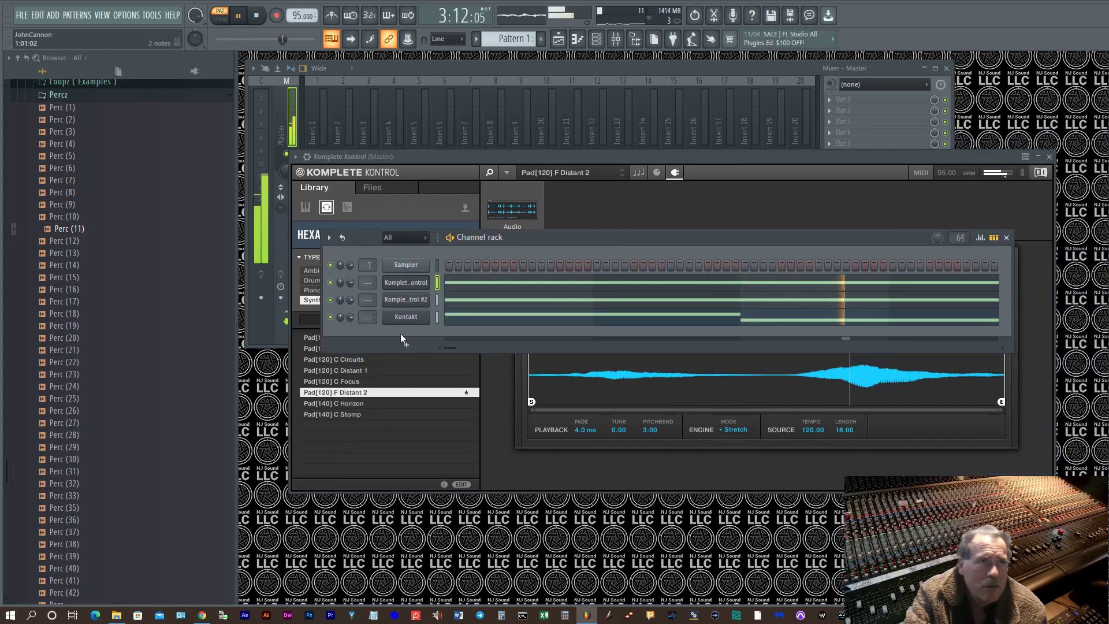
right_click(79, 230)
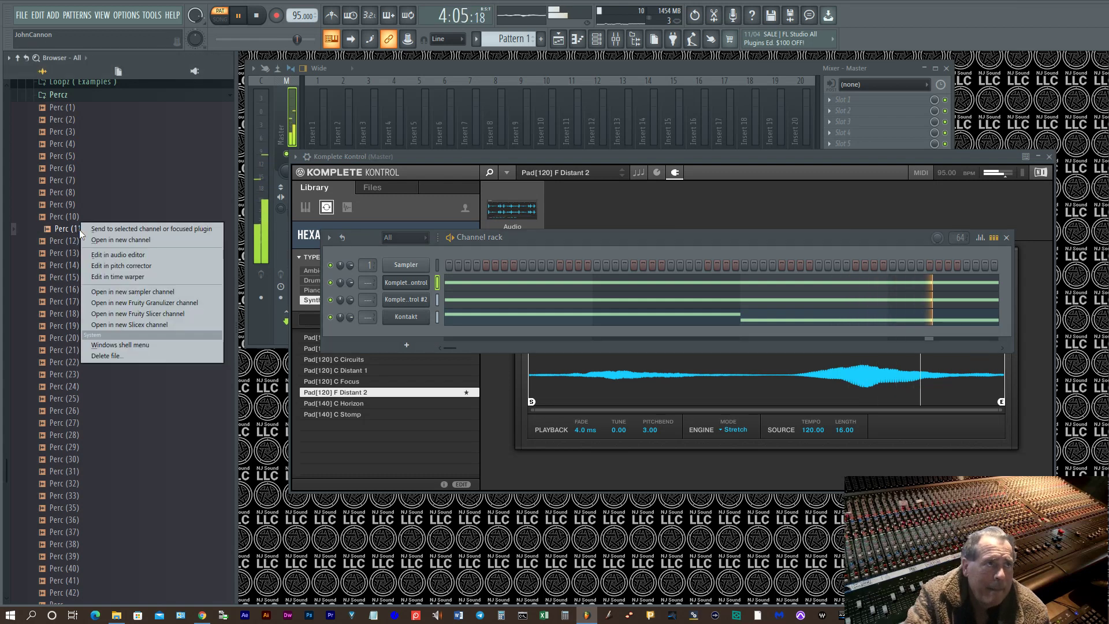
click(120, 240)
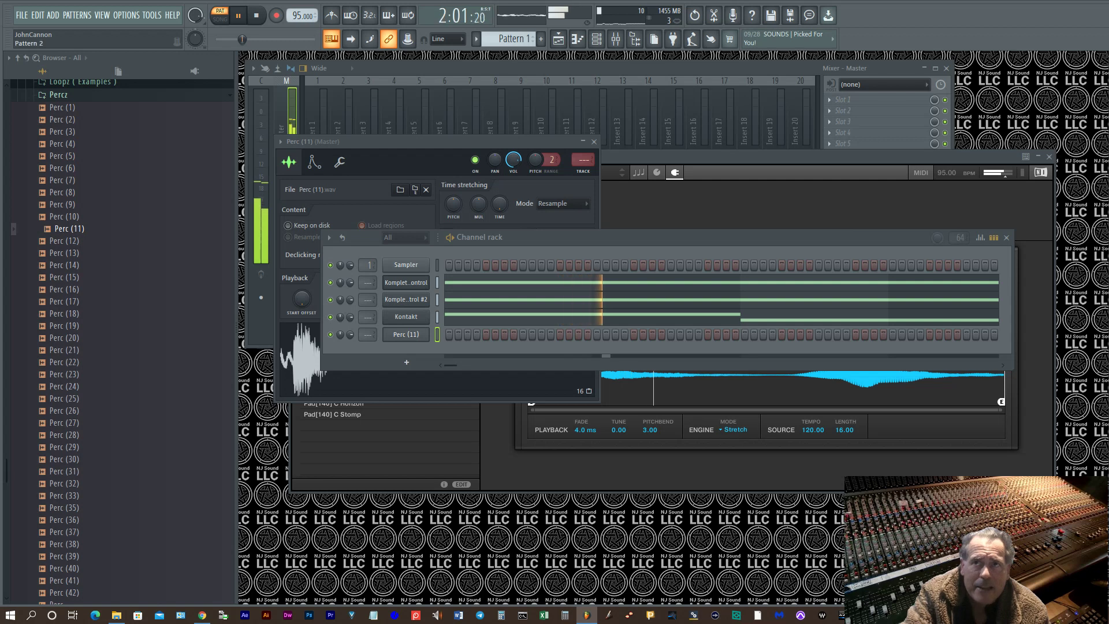
Program Perc (11) hits every 12 steps, on steps 1, 13, 25, 37 and 49.
click(452, 335)
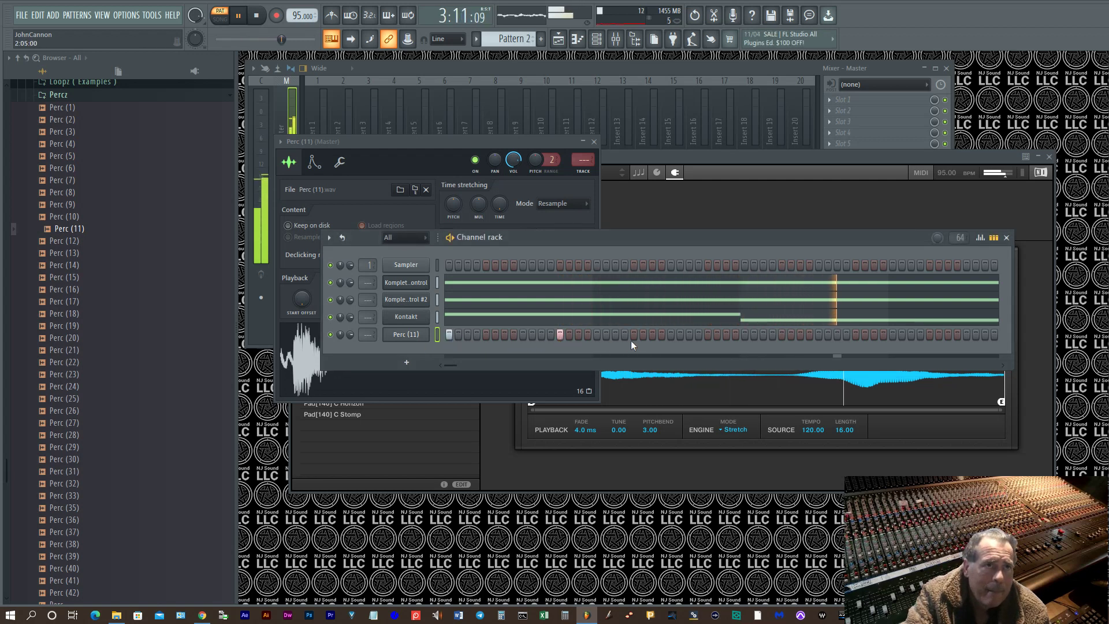
click(670, 335)
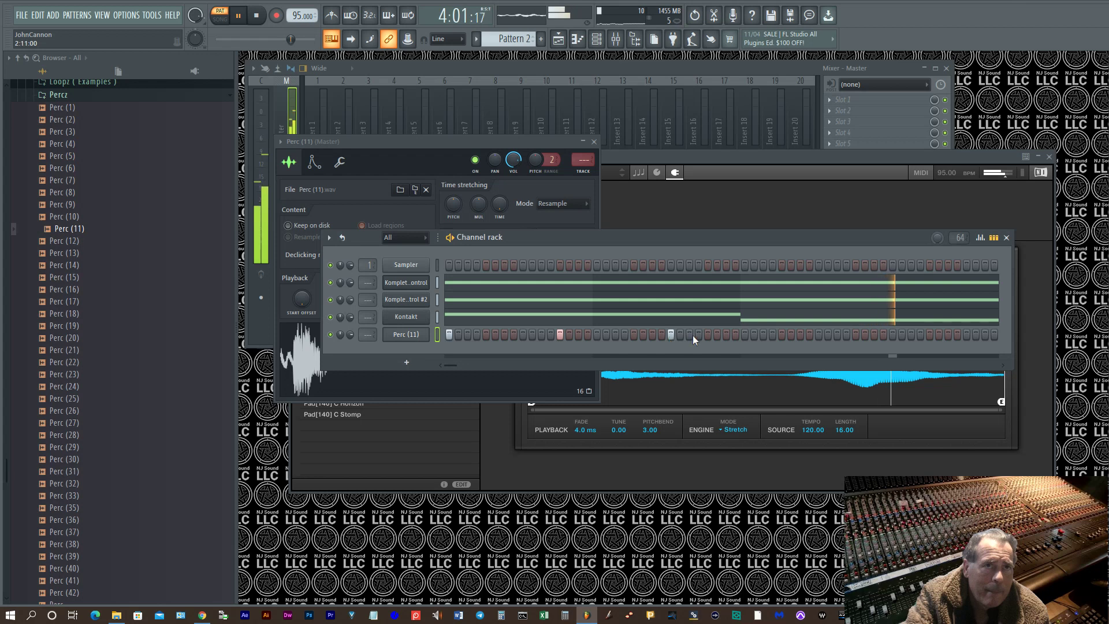
click(781, 335)
click(893, 335)
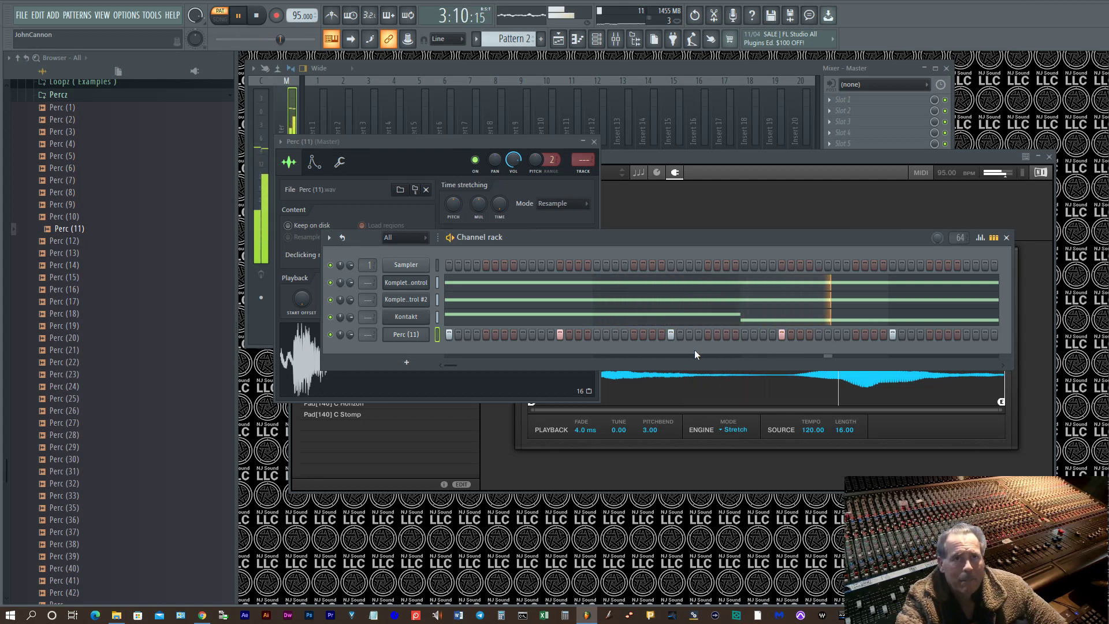
Audition more of the Tupac Kit's percussion samples, including Perc (30) and Perc (37).
click(62, 241)
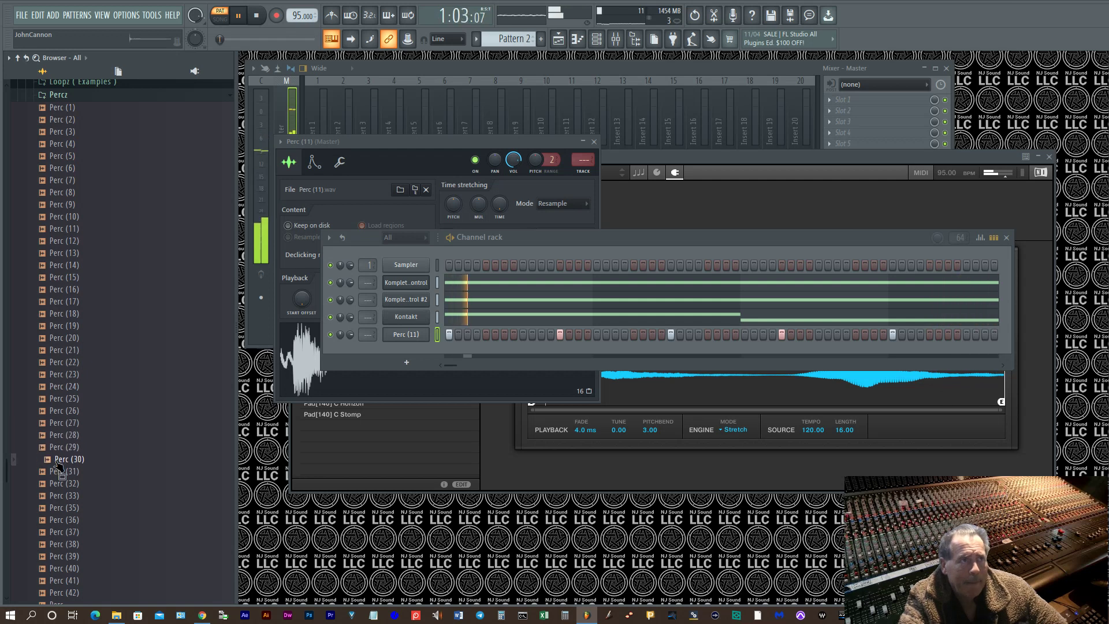
scroll(55, 479, down, 6)
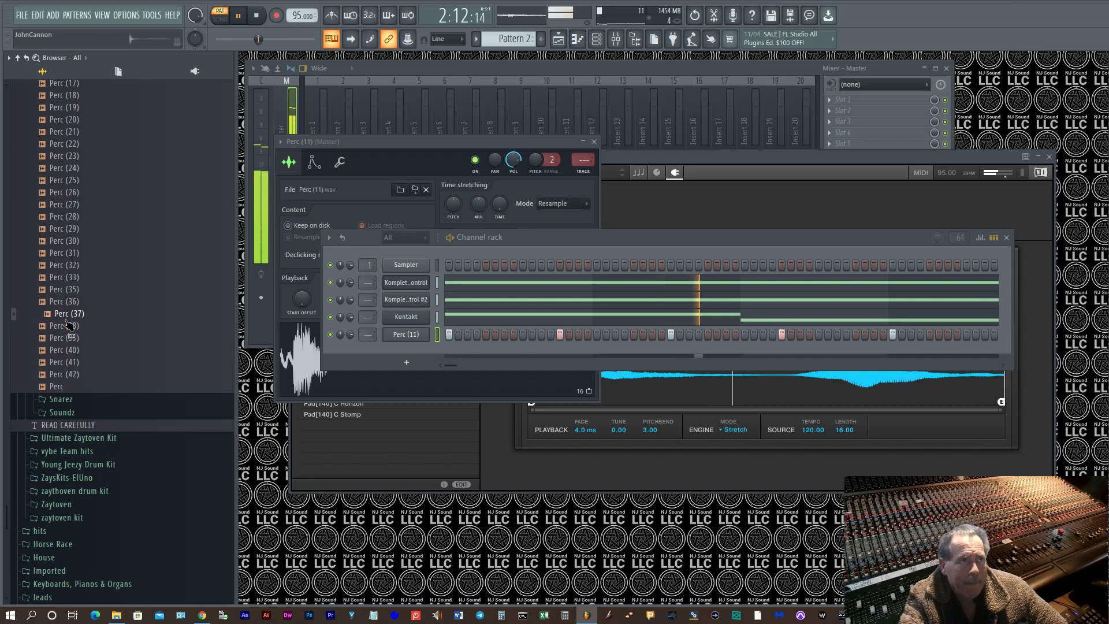
scroll(75, 407, down, 8)
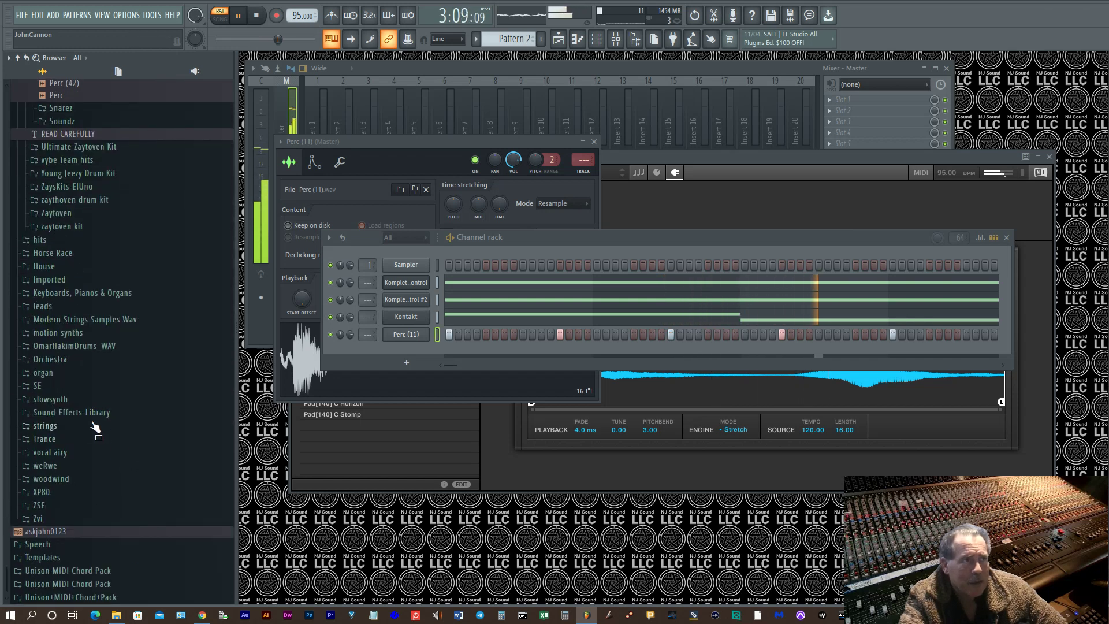
scroll(75, 398, up, 20)
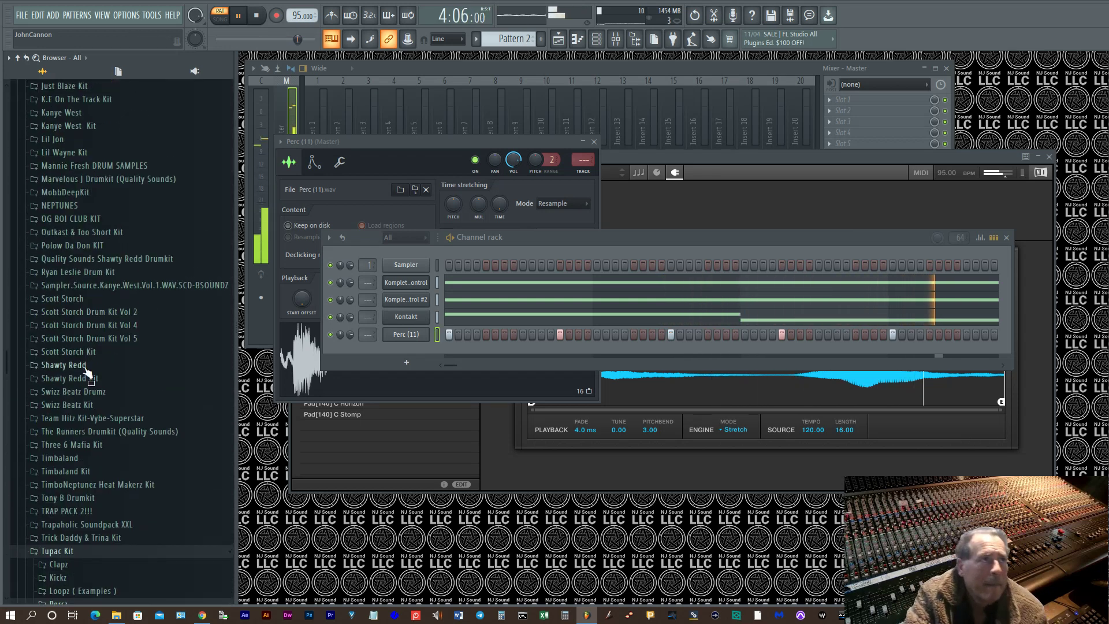
Audition Hi-Hat 01, Kick and Shaker 01 from the 08 075 Ebmin folder of Scott Storch Drum Kit Vol 5.
click(71, 338)
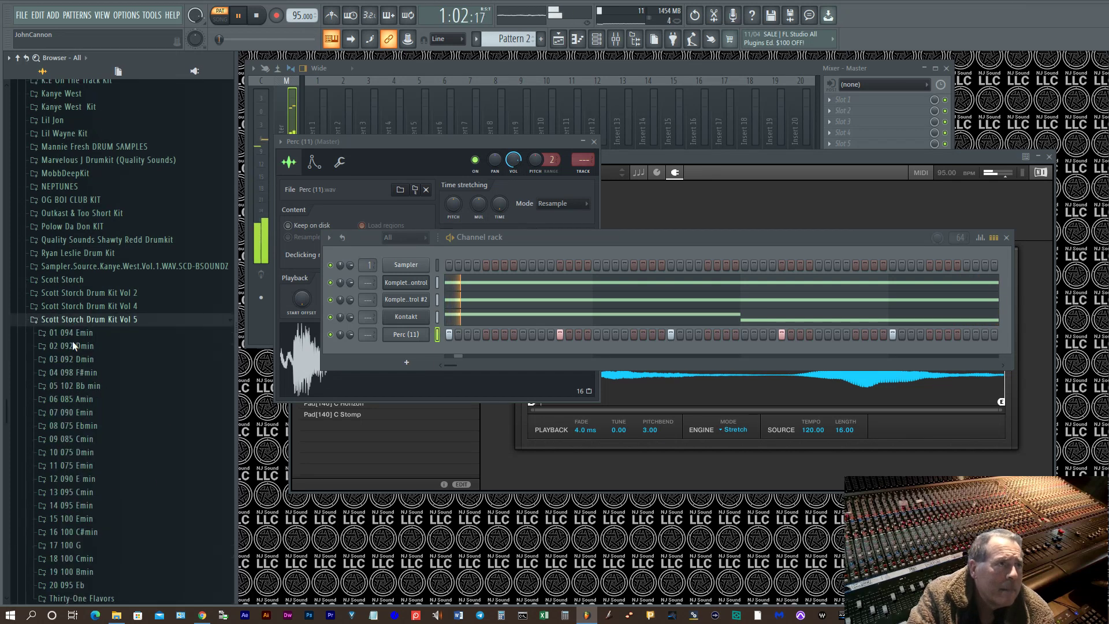
click(81, 425)
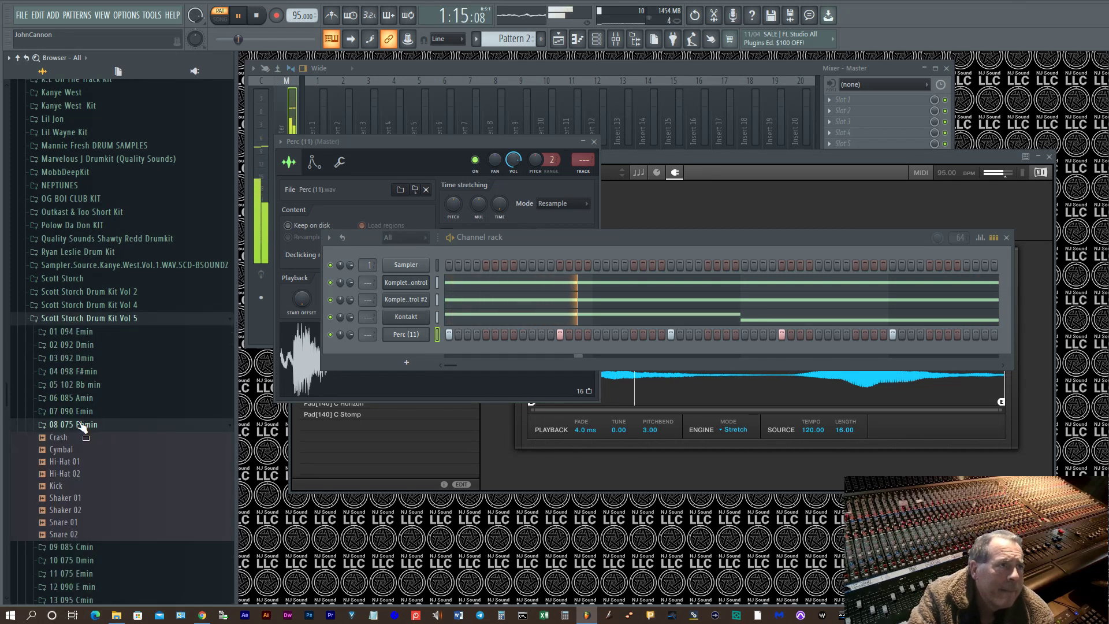
click(79, 462)
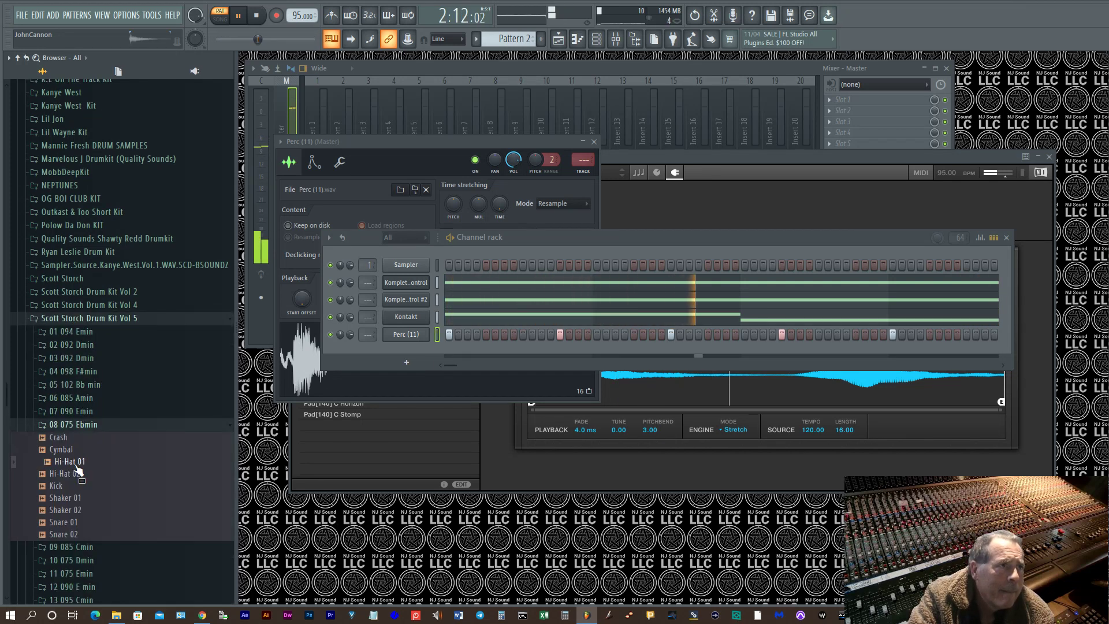
click(65, 486)
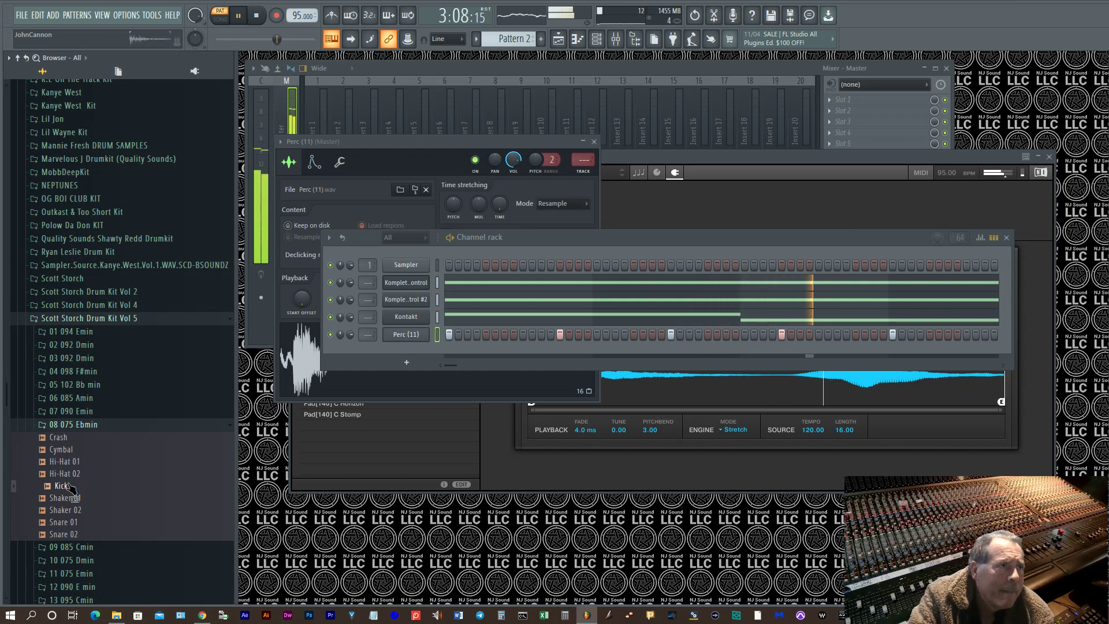
click(65, 497)
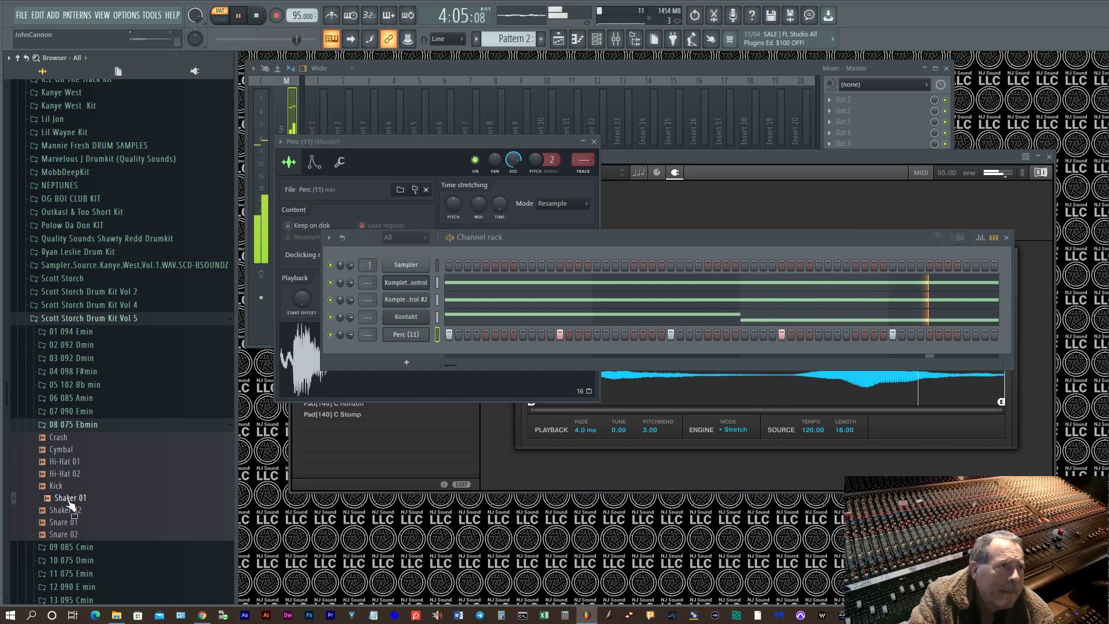
Audition Perc (4) from the Fabolous Kit's Percz folder and open it in a new channel.
scroll(94, 339, up, 6)
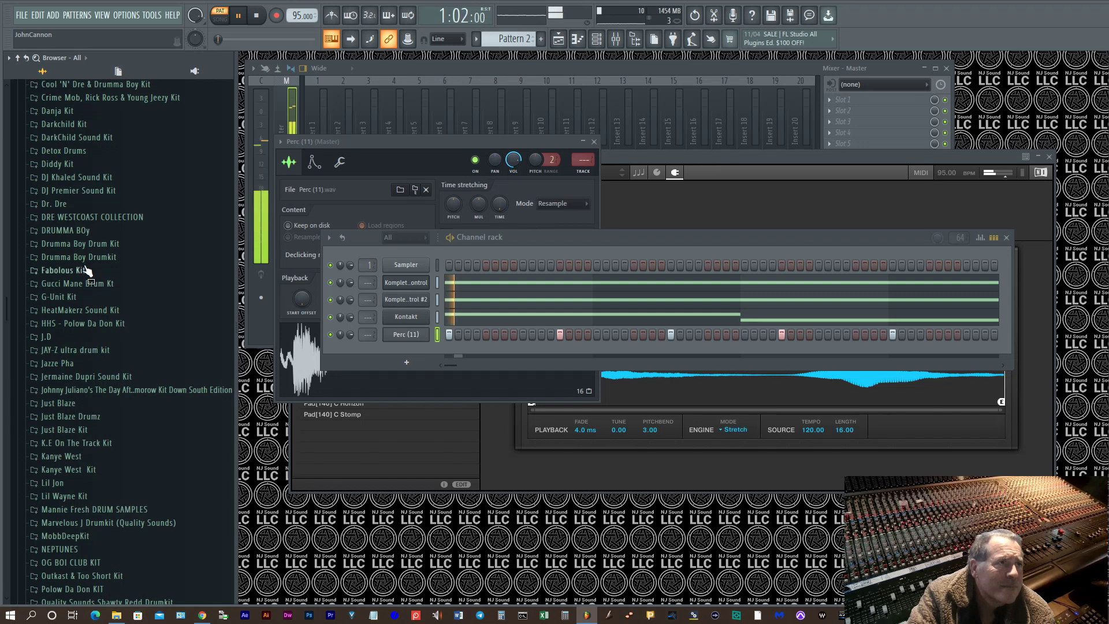
click(63, 271)
click(59, 297)
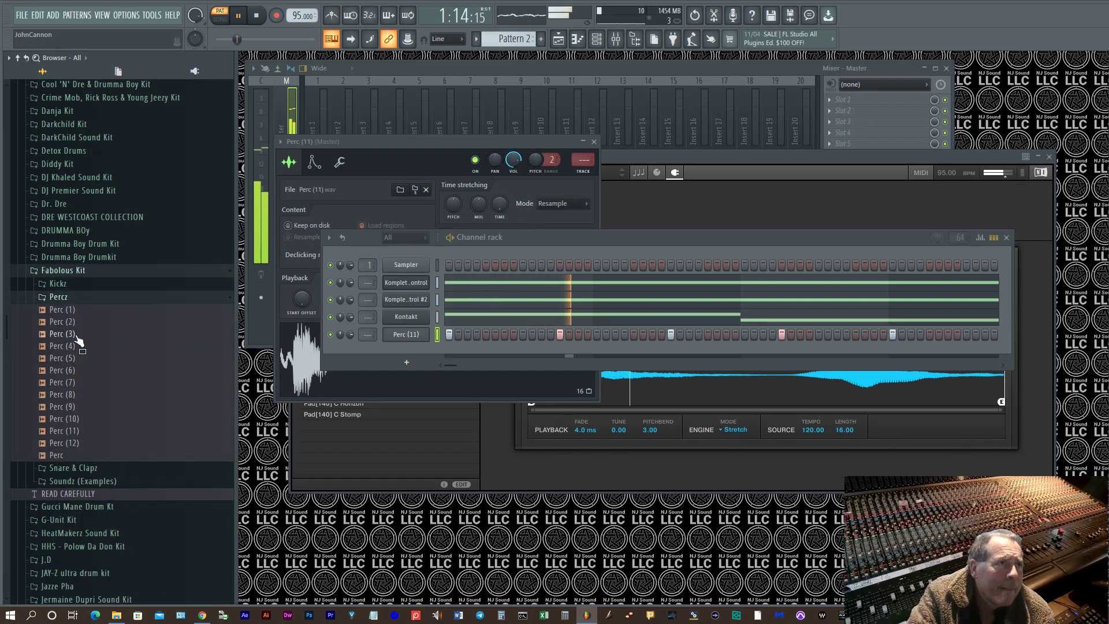
click(66, 345)
right_click(69, 346)
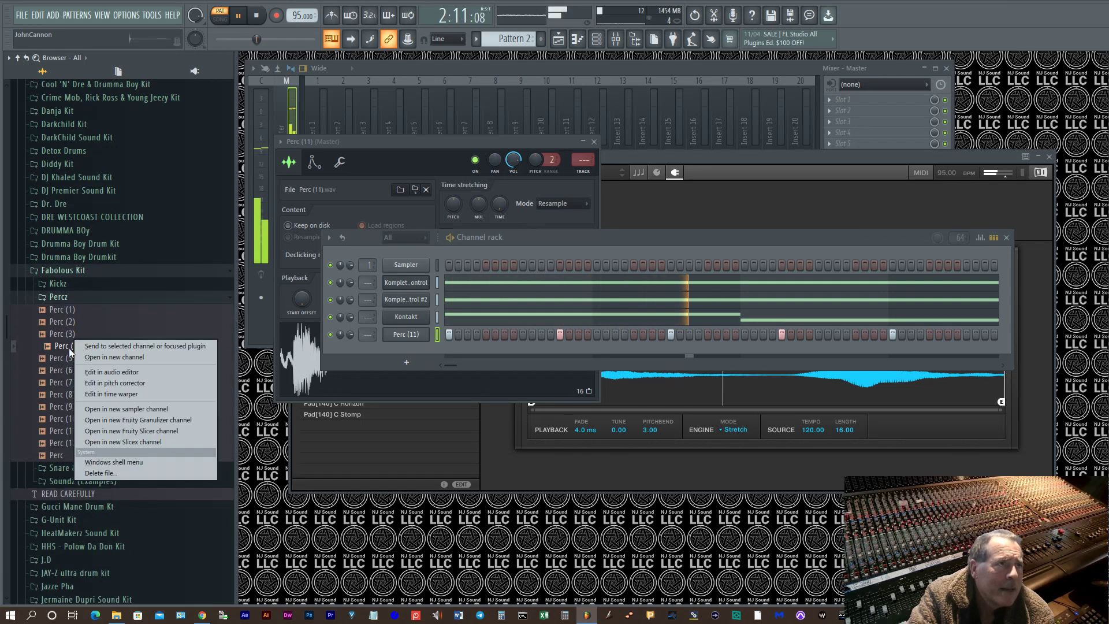
click(114, 357)
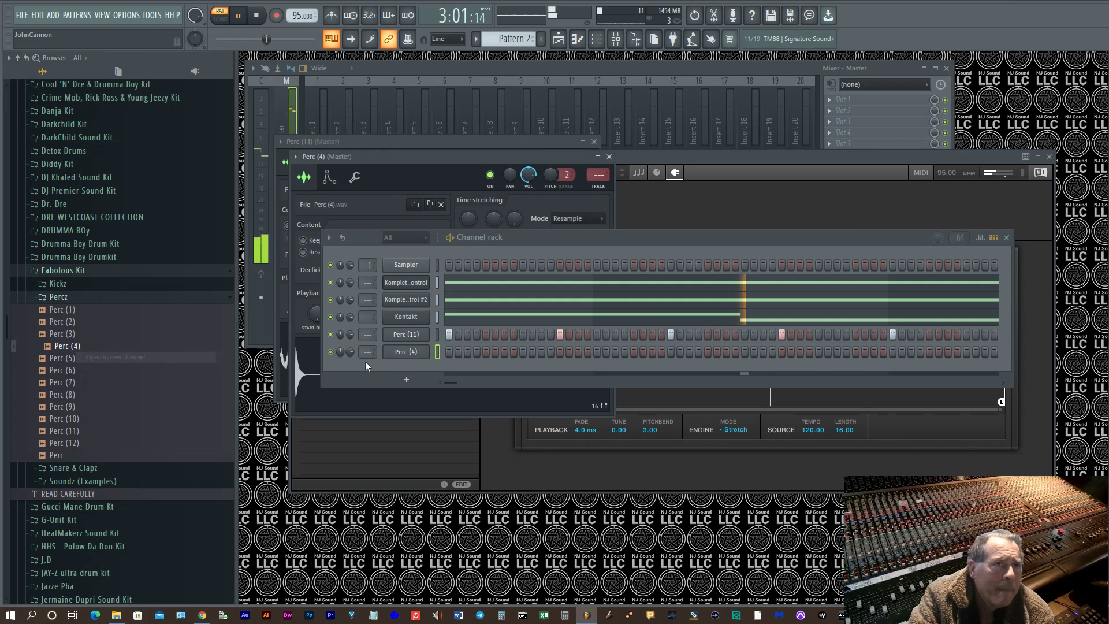
Program Perc (4) hits on steps 5, 17, 33, 45 and 53.
click(598, 353)
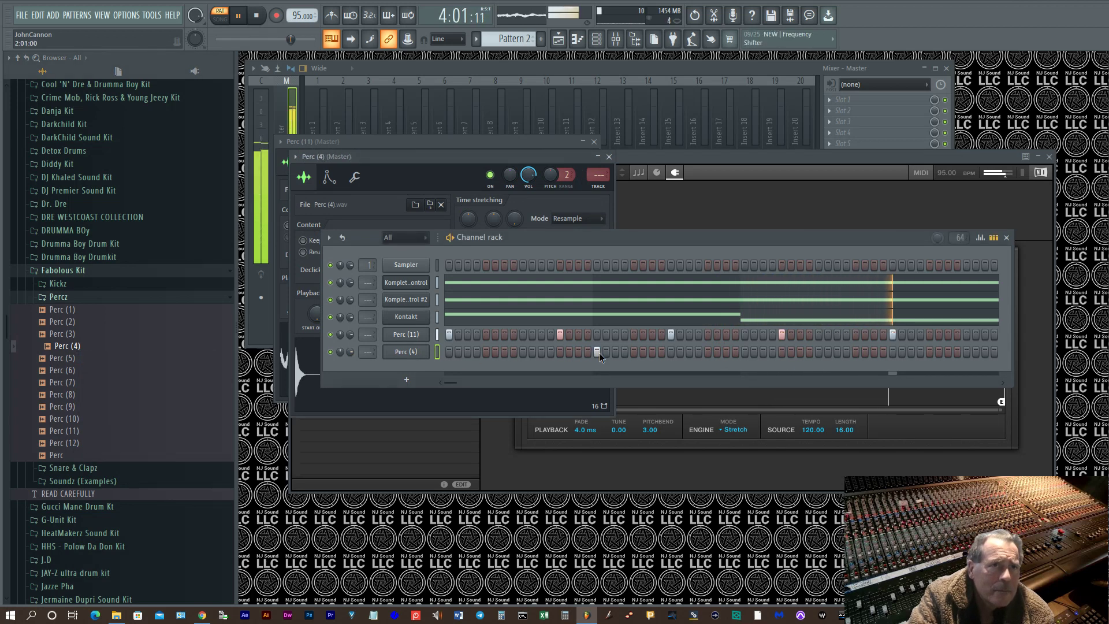
click(744, 353)
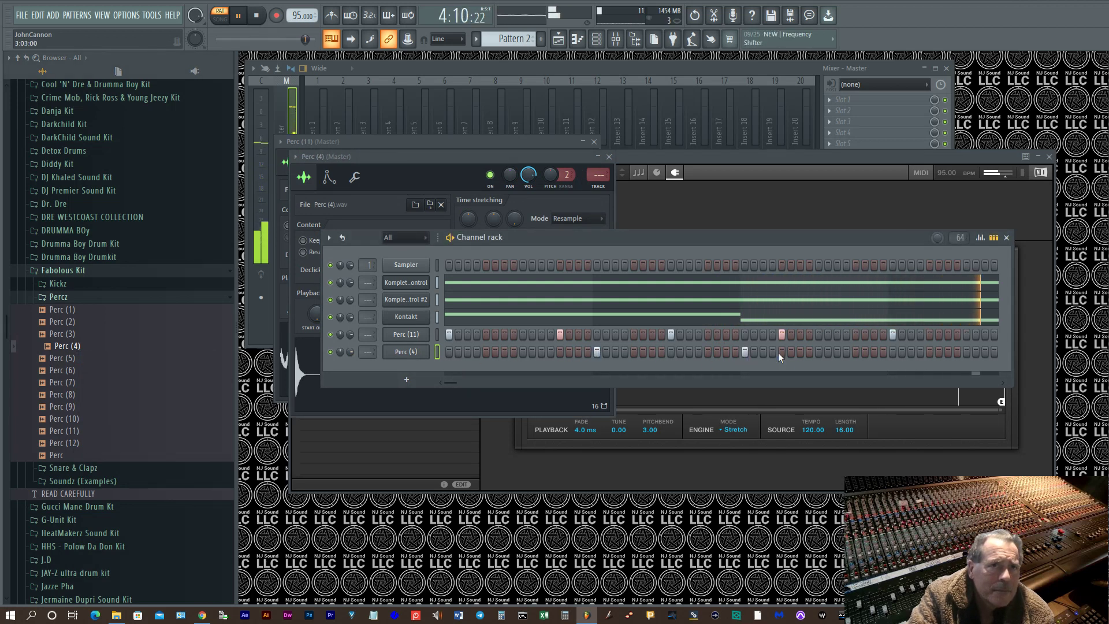
click(931, 351)
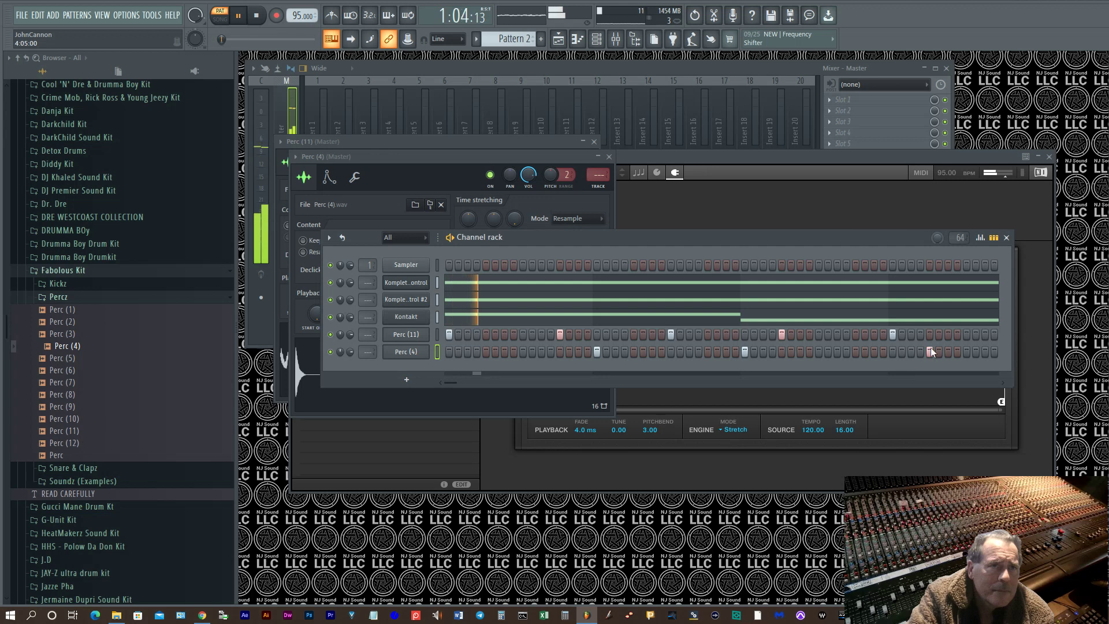
click(487, 351)
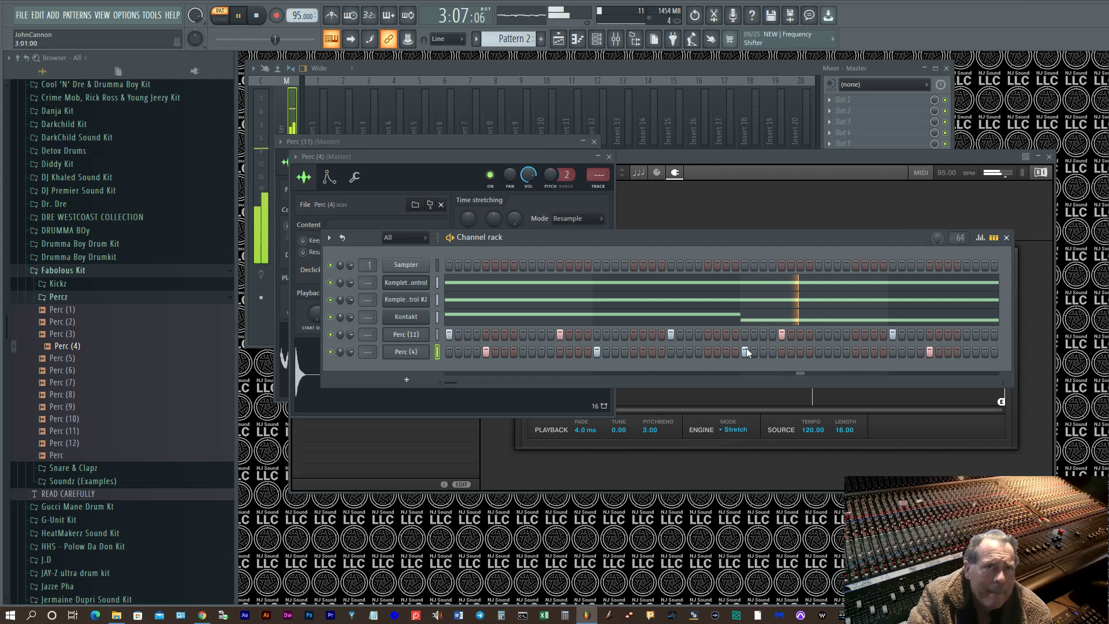
click(855, 352)
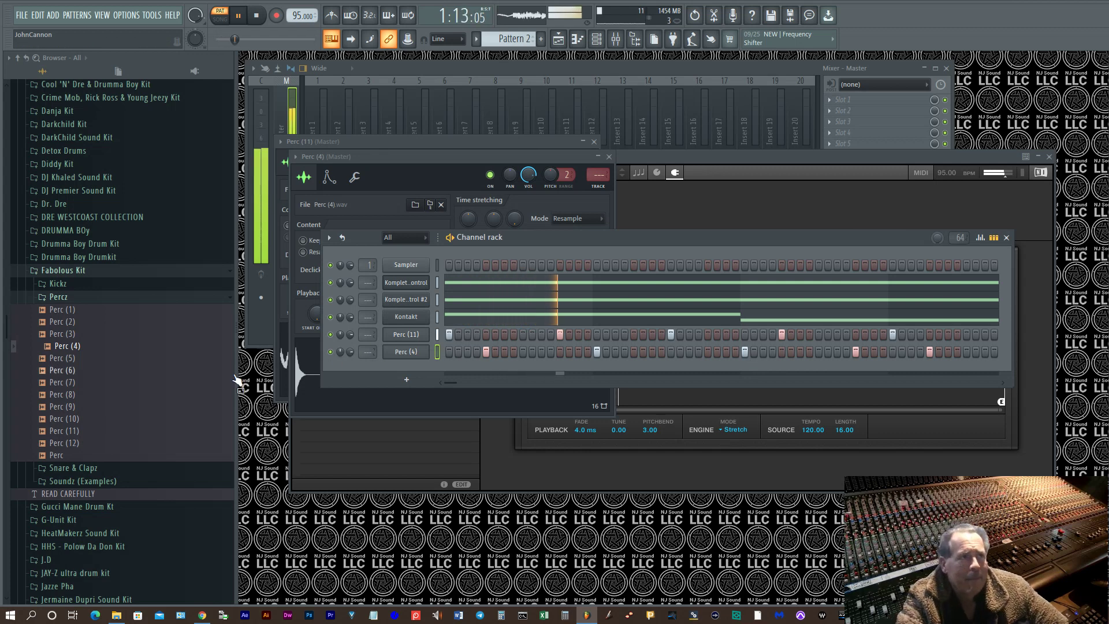
Audition the Fabolous Kit percussion samples Perc (8) through Perc (12) and Perc.
click(68, 394)
click(68, 407)
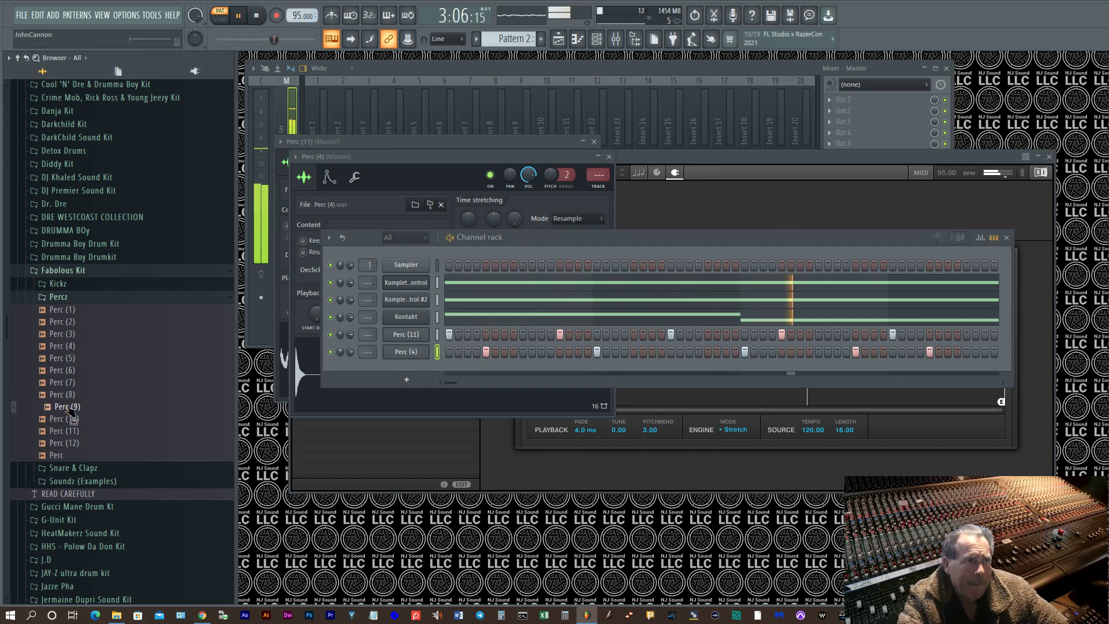
click(67, 419)
click(64, 431)
scroll(62, 437, down, 3)
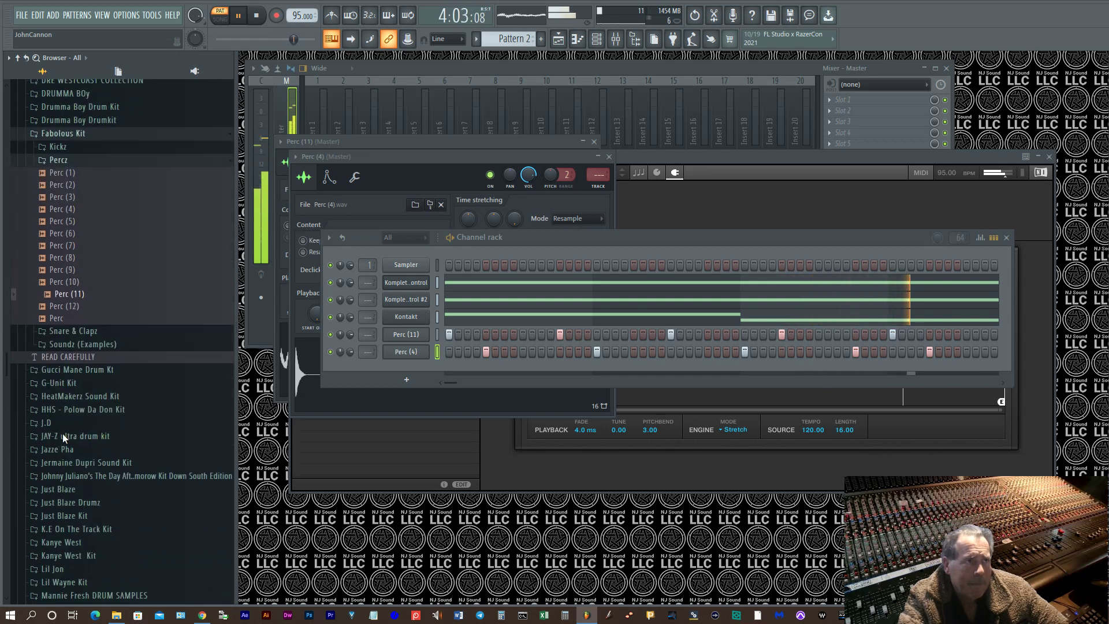
click(61, 298)
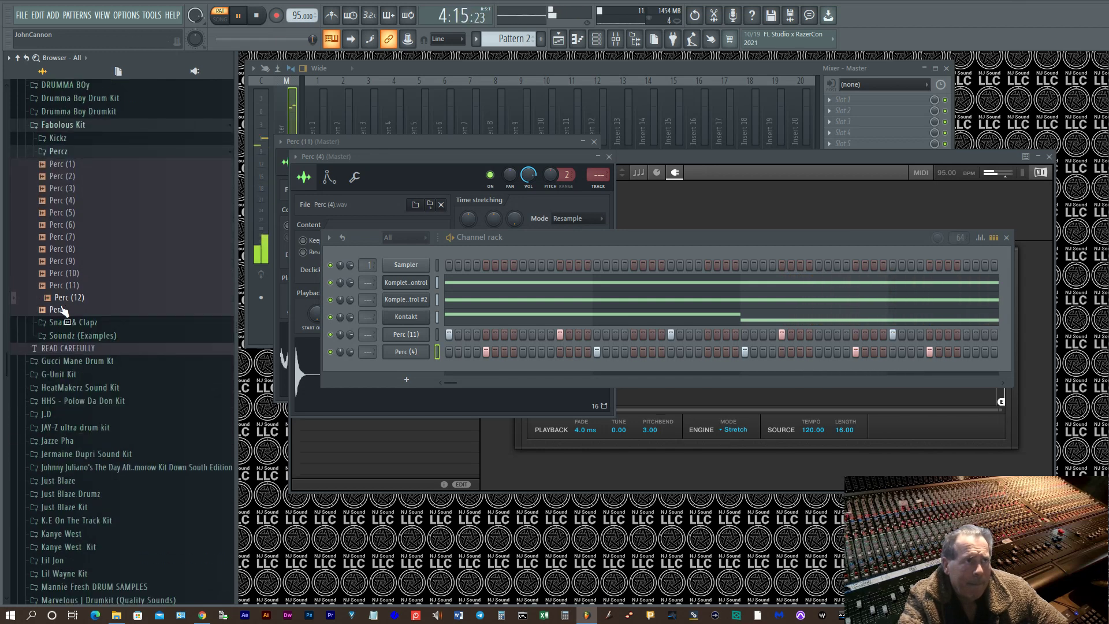
click(62, 310)
Audition SC-1 samples, including SC-1 (6) and SC-1 (19), in the Fabolous Kit's Snare & Clapz folder.
click(66, 324)
click(69, 355)
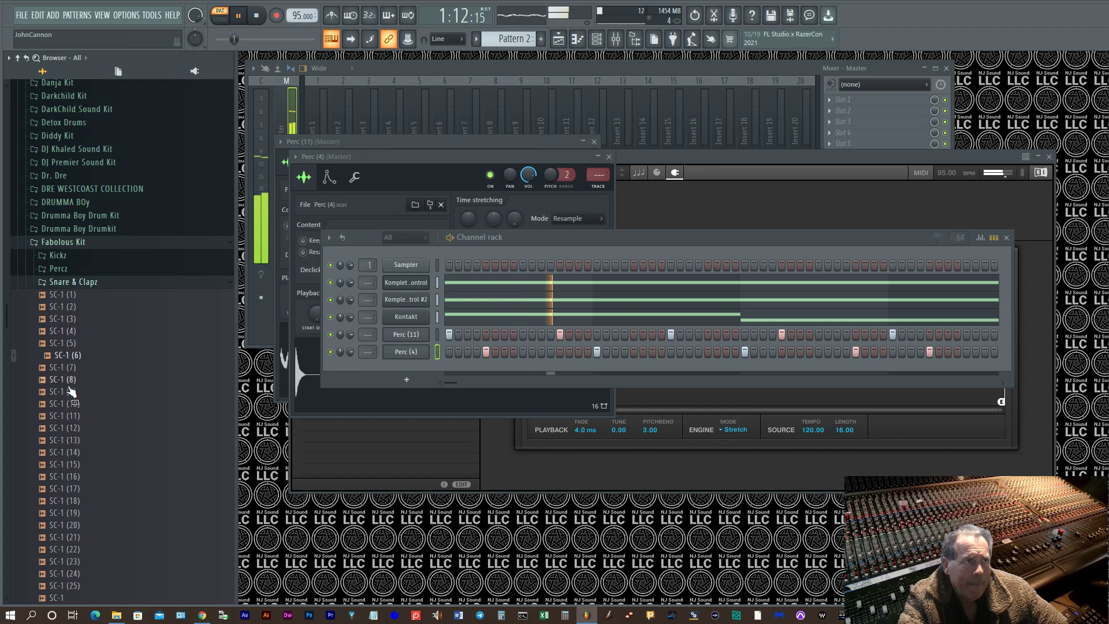
scroll(72, 386, down, 4)
click(69, 367)
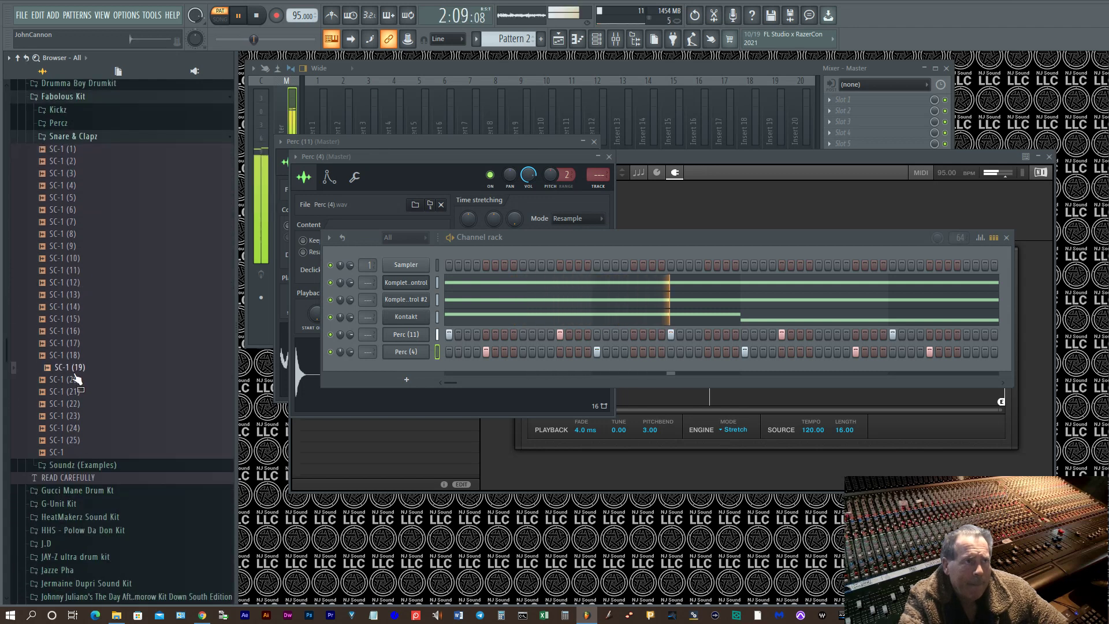
Open K35WZ from the G-Unit Kit's 50 Kit folder in a new channel and place a hit on step 21.
scroll(74, 379, down, 4)
click(72, 373)
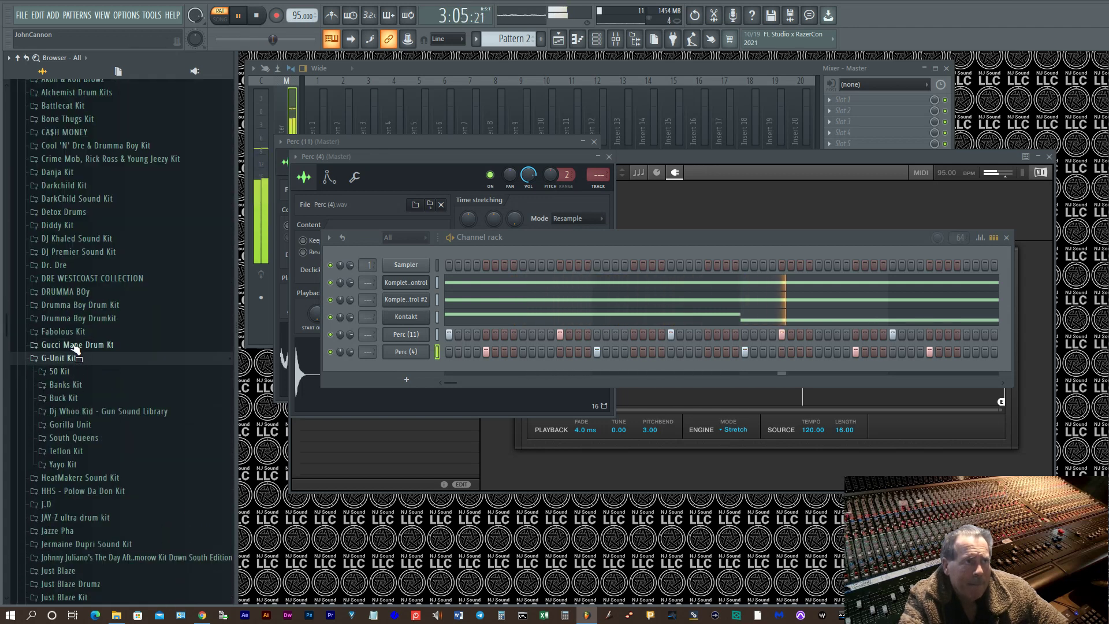
click(64, 372)
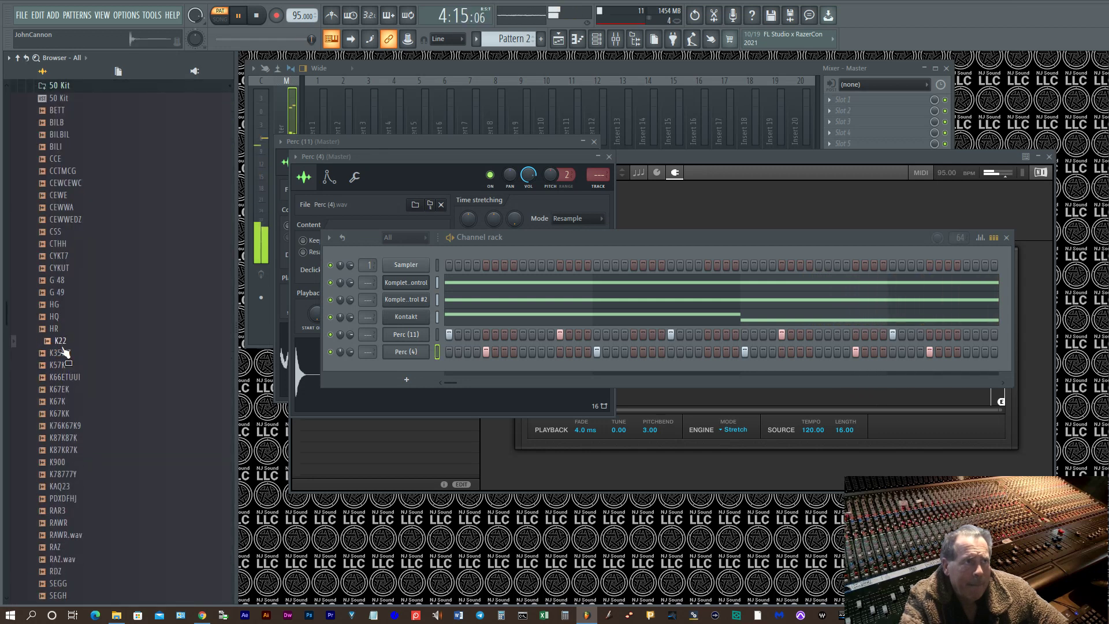
right_click(60, 353)
click(88, 364)
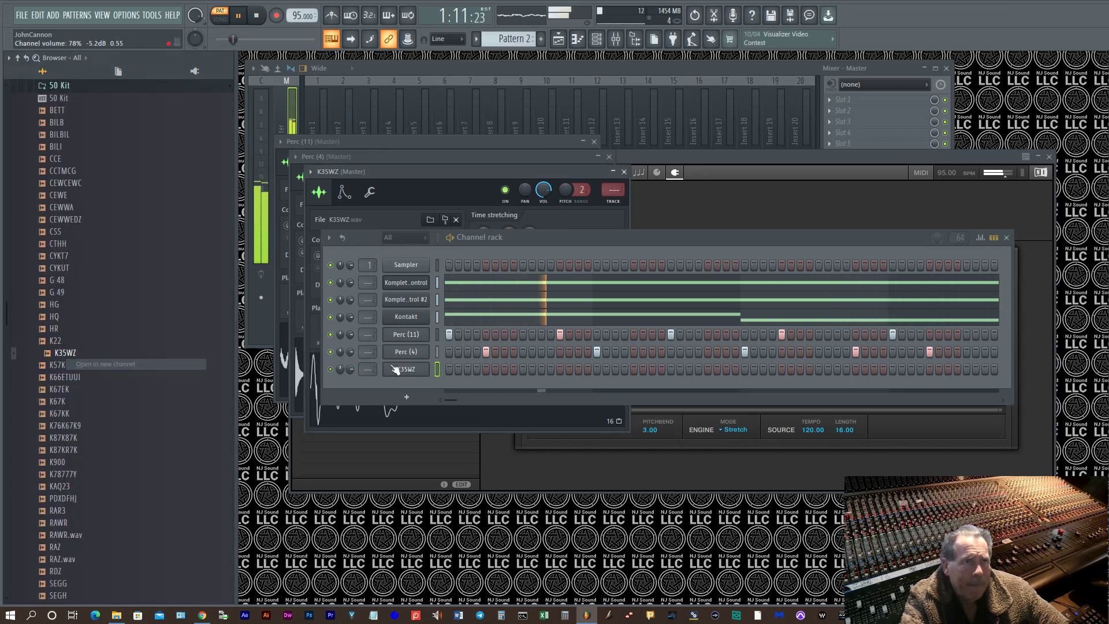
click(634, 369)
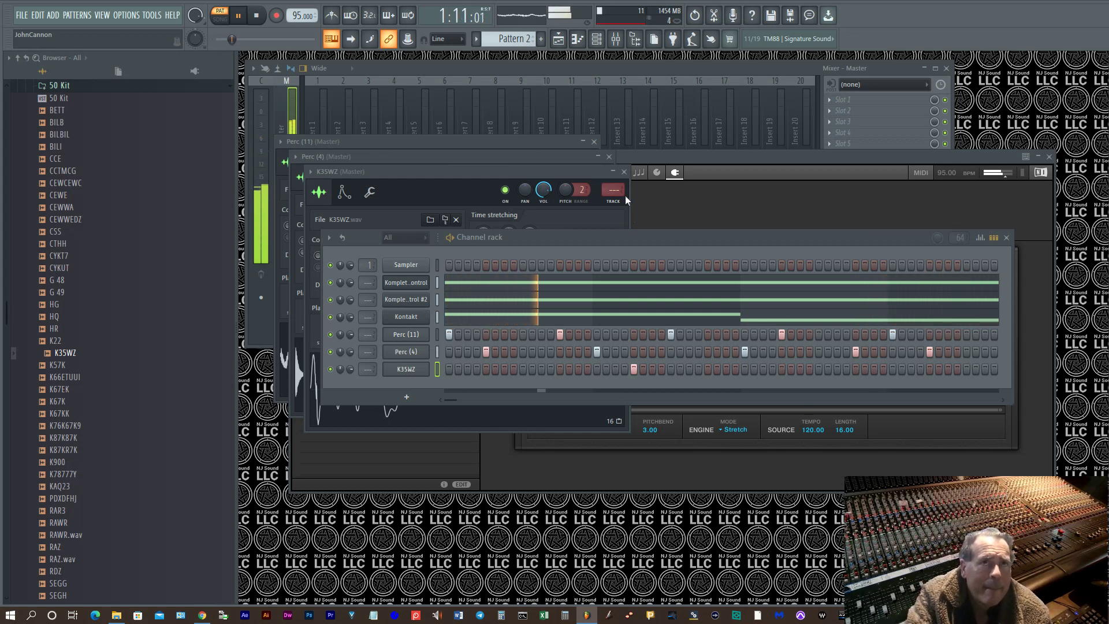
Close the K35WZ, Perc (4) and Perc (11) channel windows.
click(623, 172)
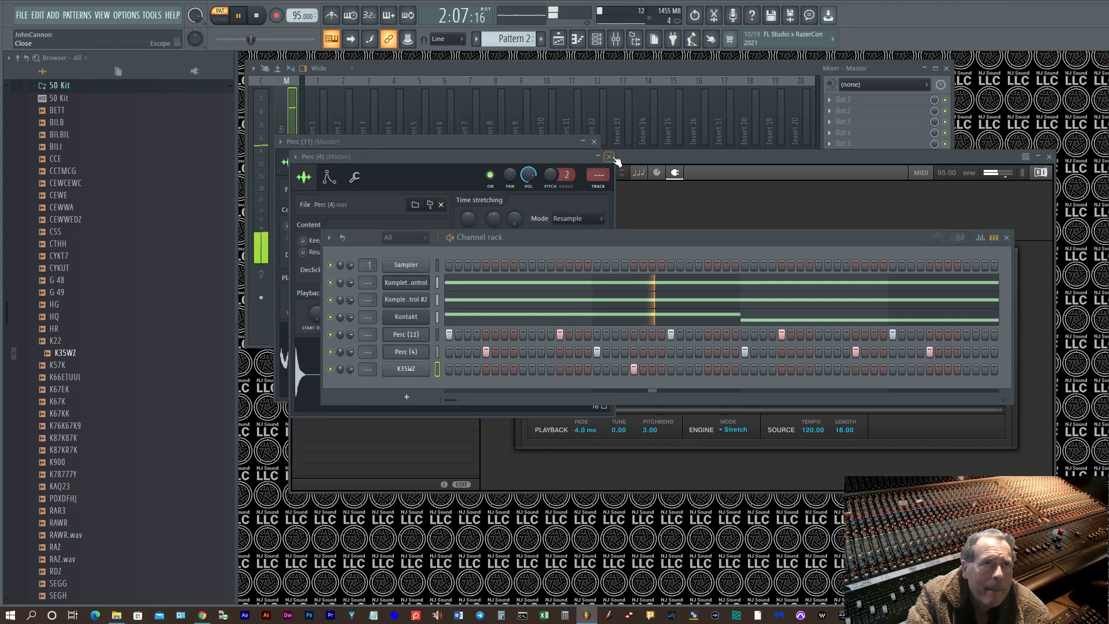
click(609, 156)
click(594, 141)
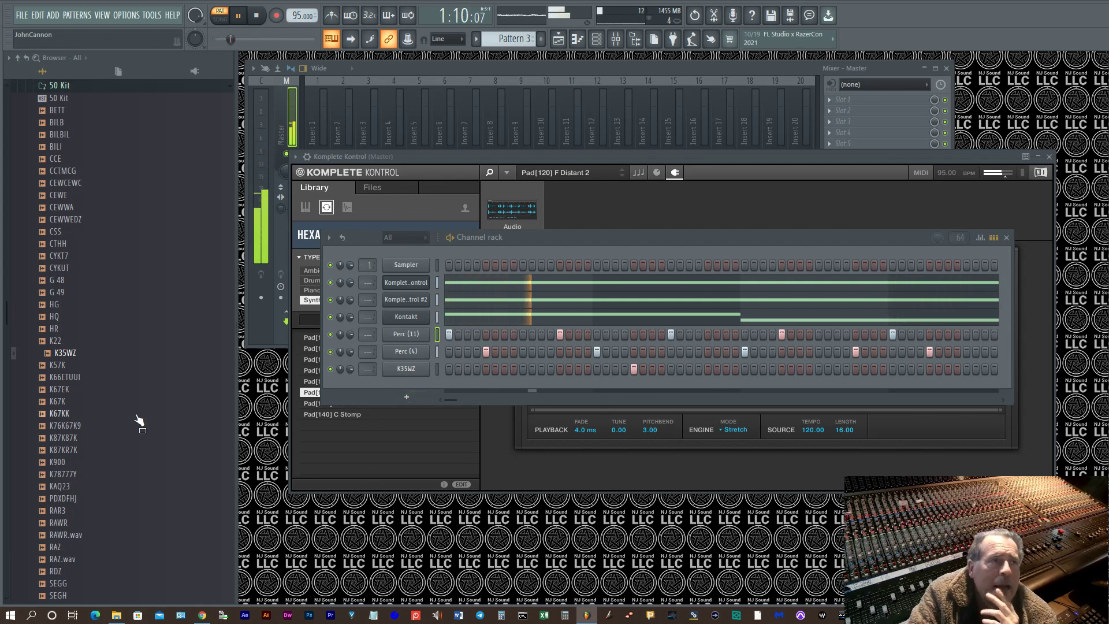
Audition KAQ23 and Snare 23-02 from the 50 Kit folder.
click(63, 485)
scroll(66, 475, down, 5)
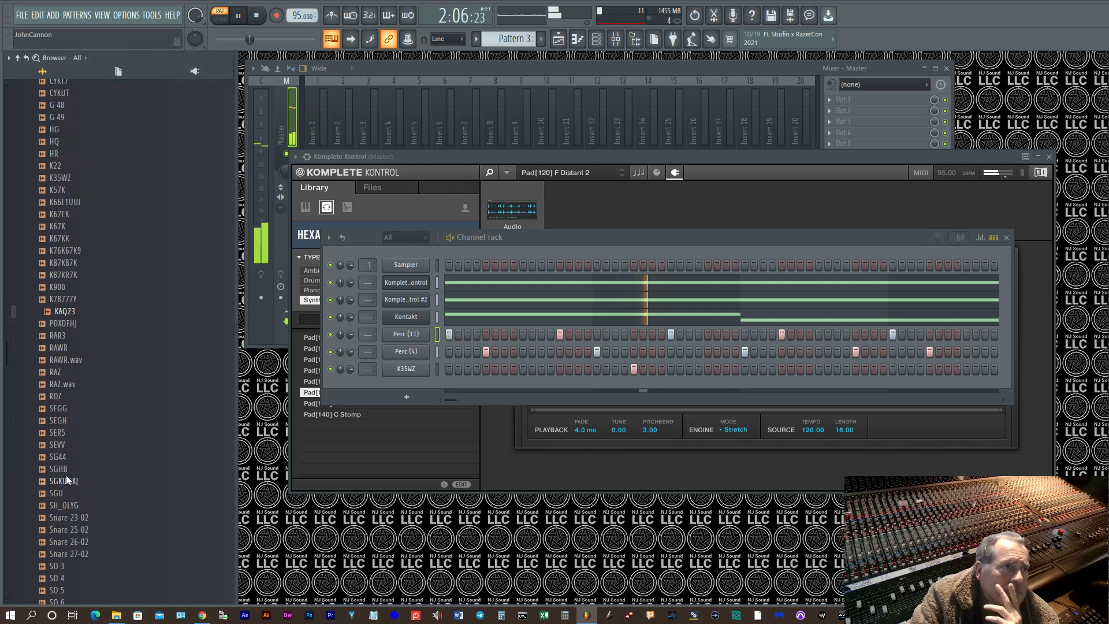
scroll(66, 474, down, 1)
click(66, 473)
scroll(65, 470, down, 5)
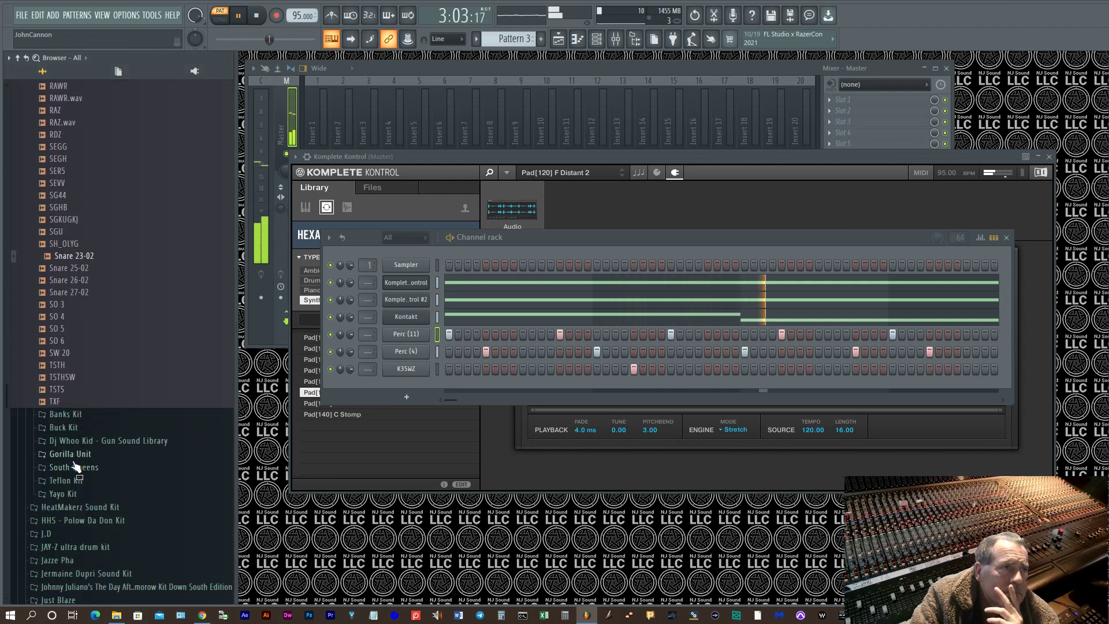
Add a new Kontakt channel and arrange the windows so its library list and rack are unobstructed.
click(406, 397)
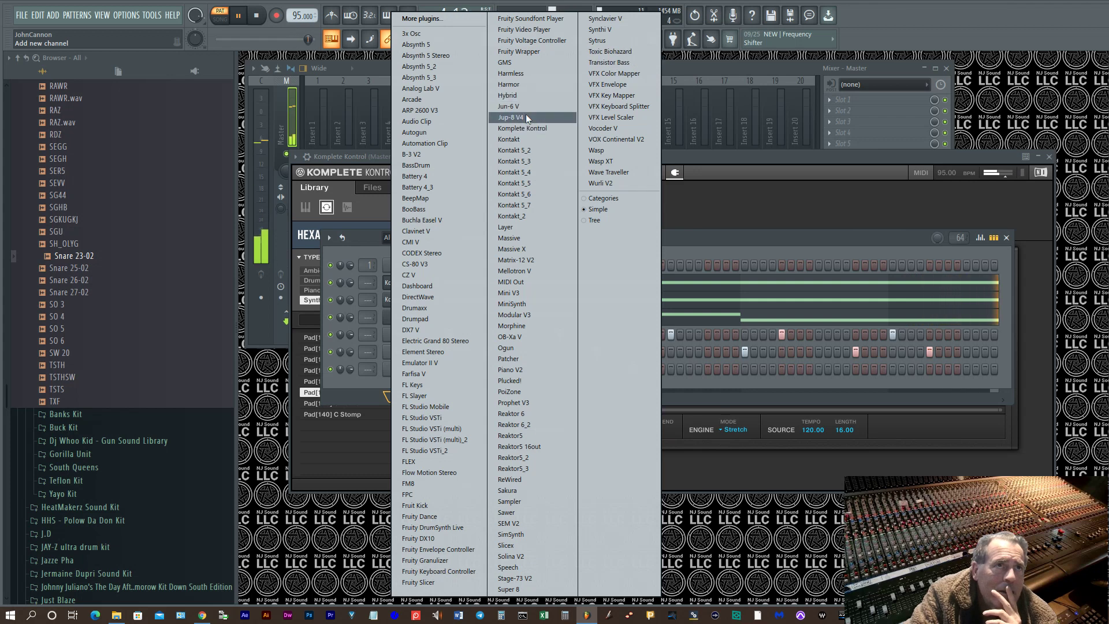
click(521, 140)
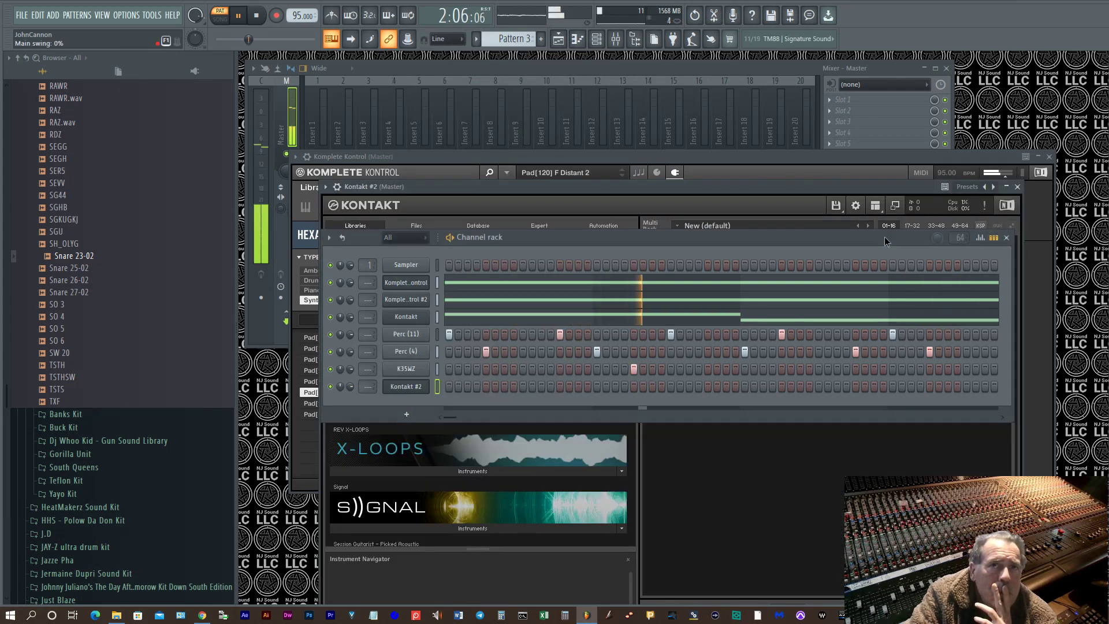
drag(885, 236, 1108, 226)
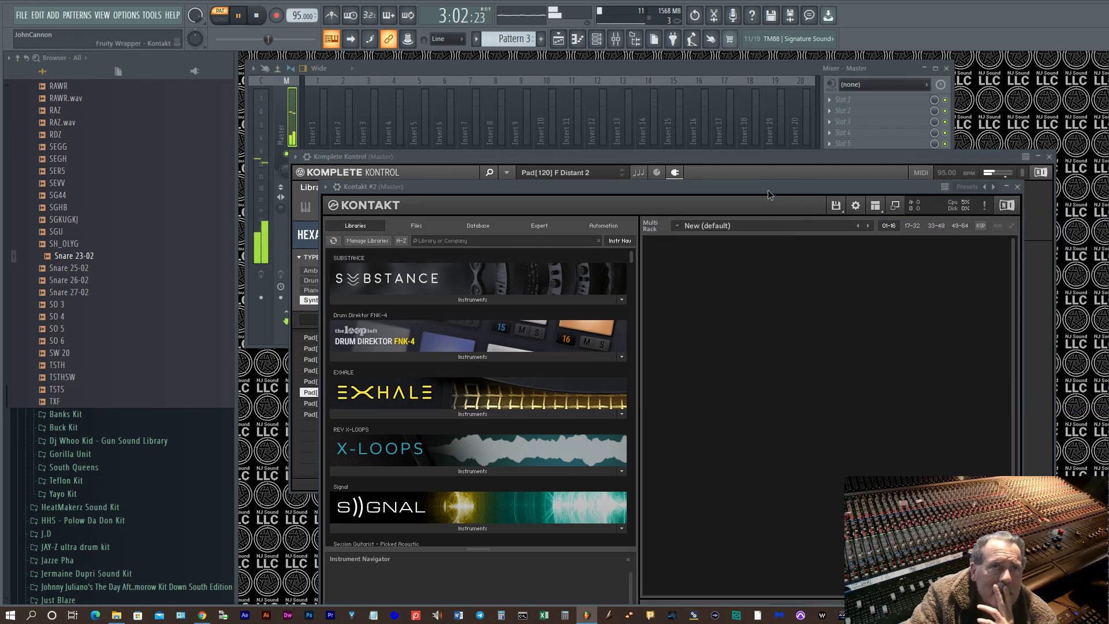
drag(767, 190, 766, 74)
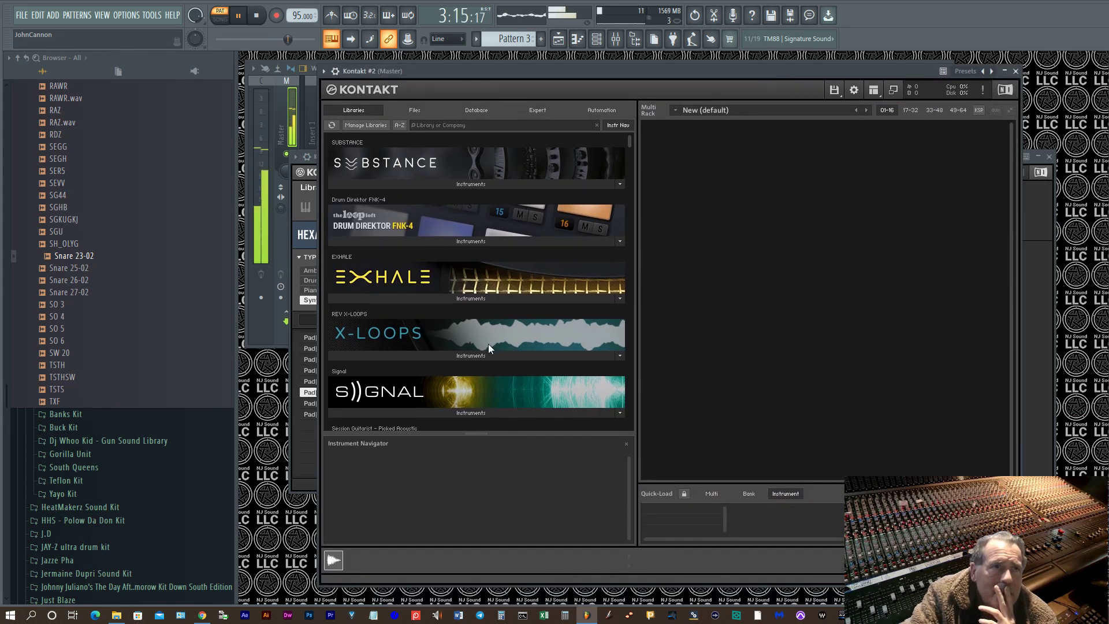
Try the Scarbee MM-Bass instrument in the Kontakt rack at a raised volume, and remove it.
scroll(478, 306, down, 4)
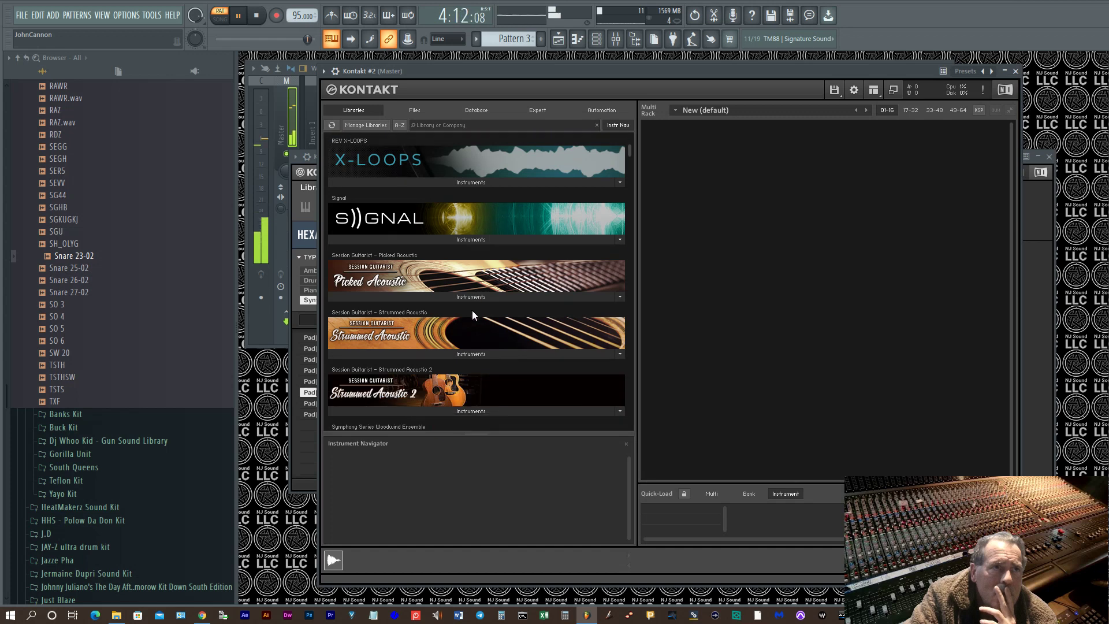
scroll(470, 312, down, 5)
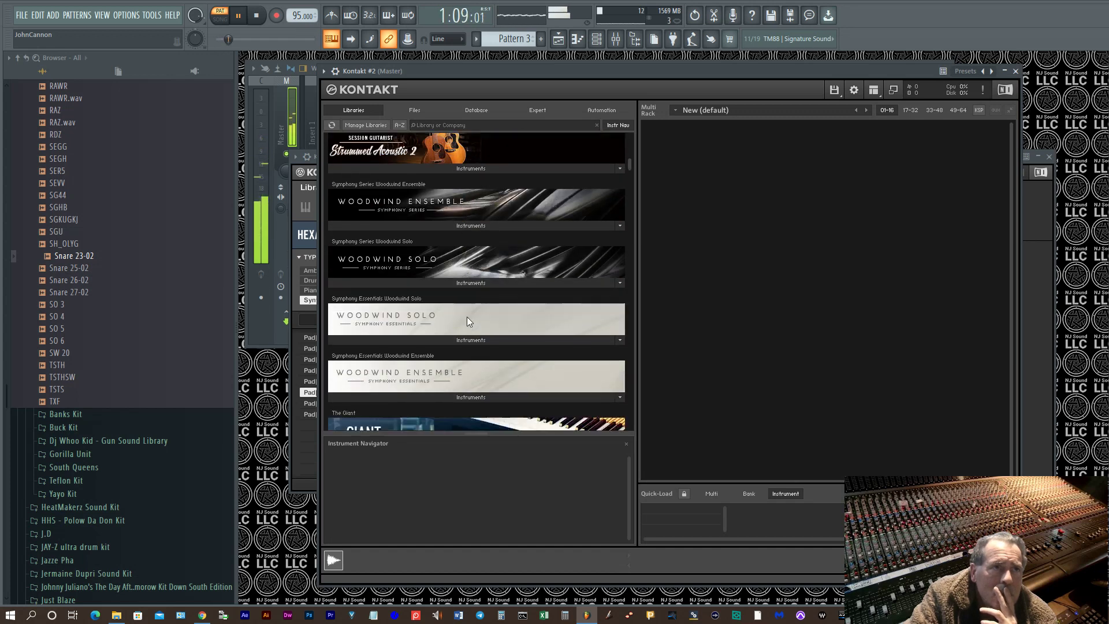
scroll(466, 320, down, 5)
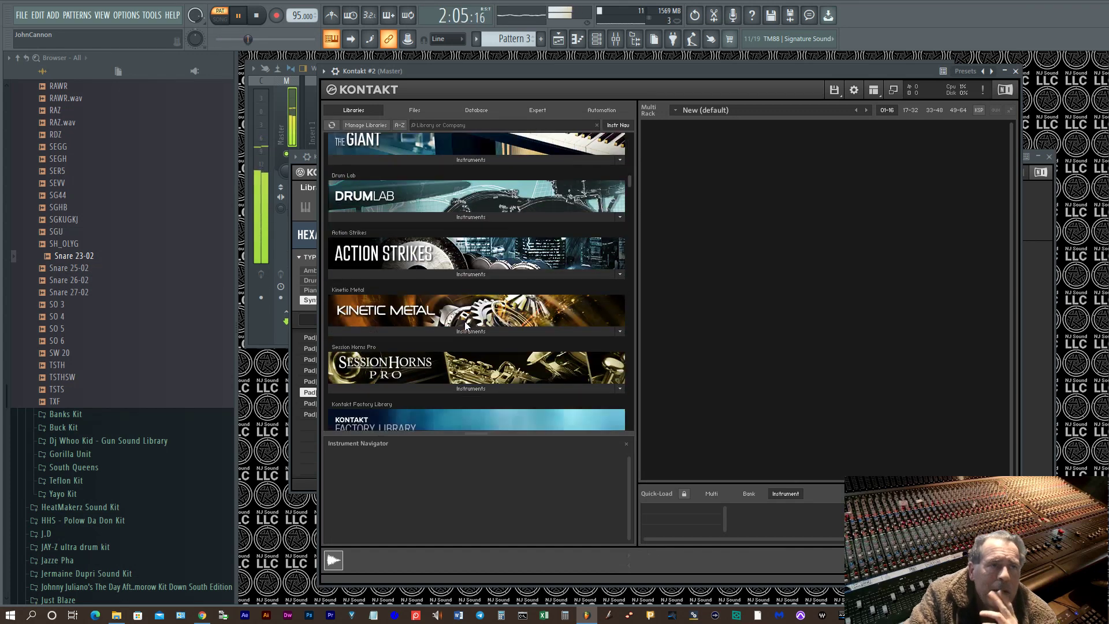
scroll(462, 318, down, 4)
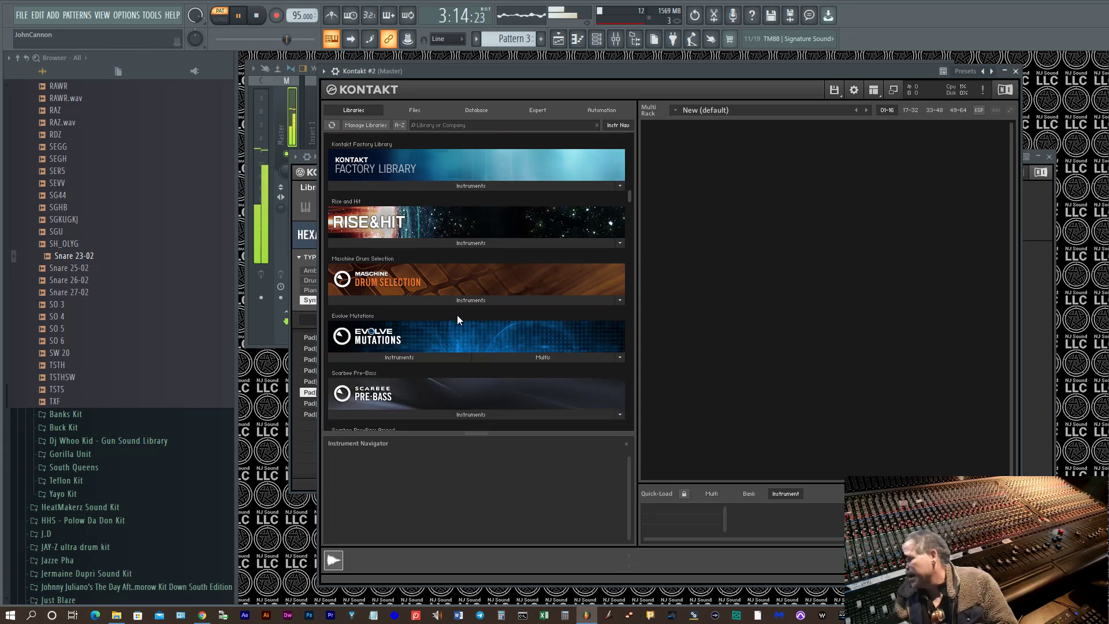
scroll(476, 315, down, 1)
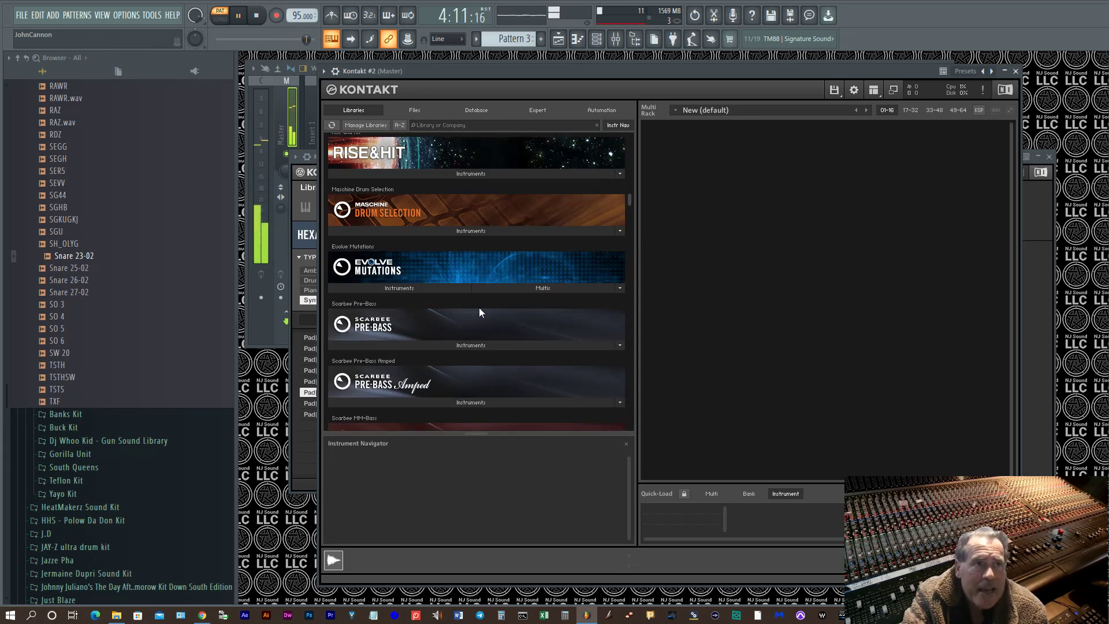
scroll(482, 308, down, 1)
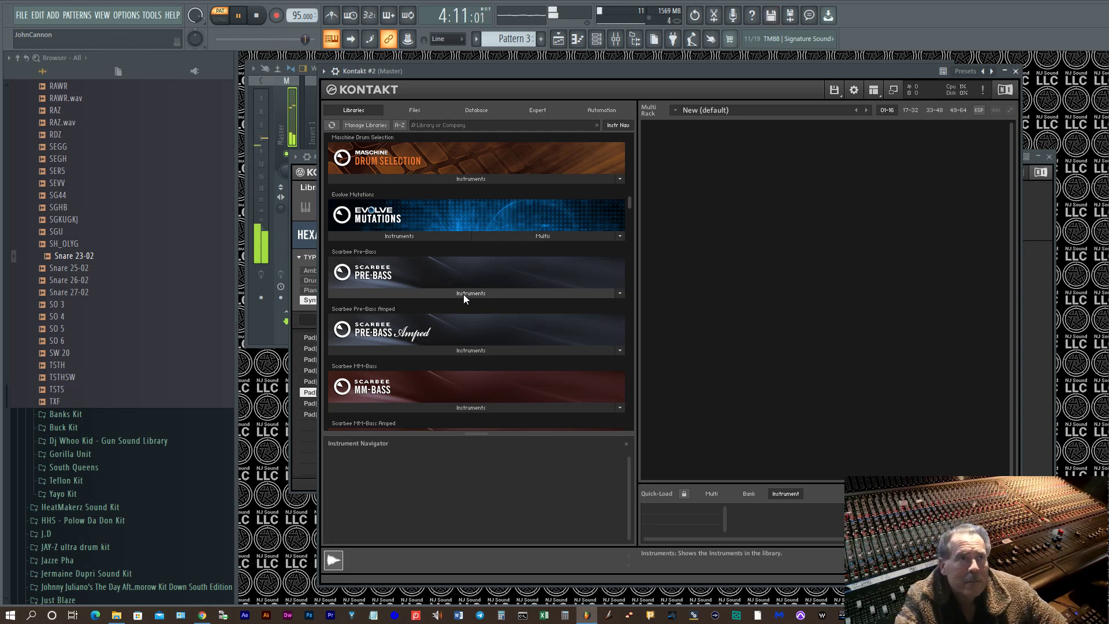
scroll(468, 306, down, 1)
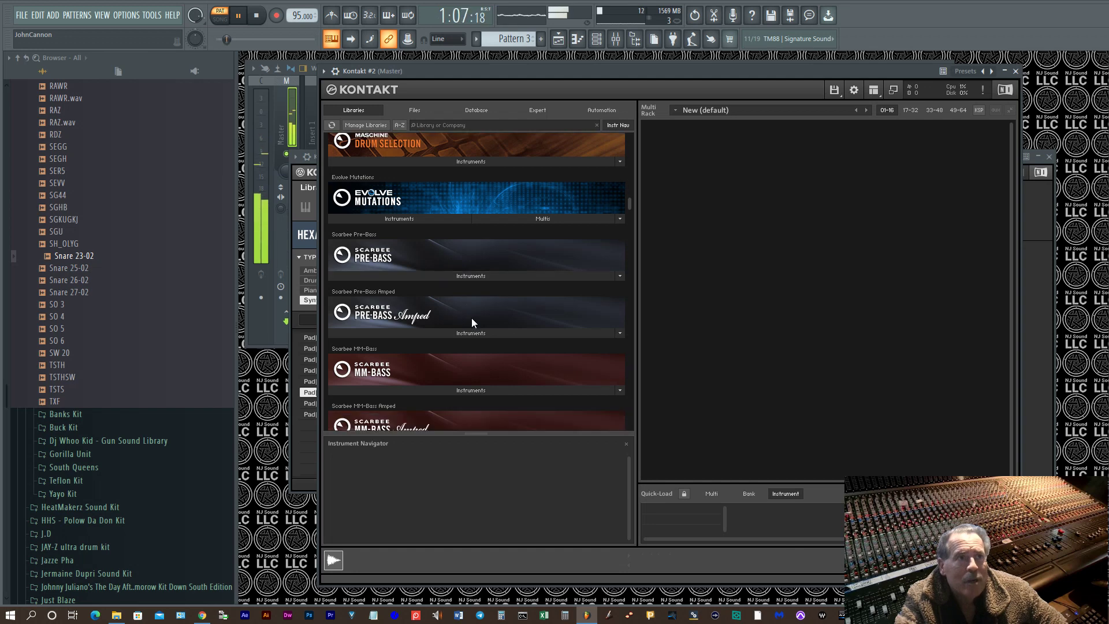
click(462, 392)
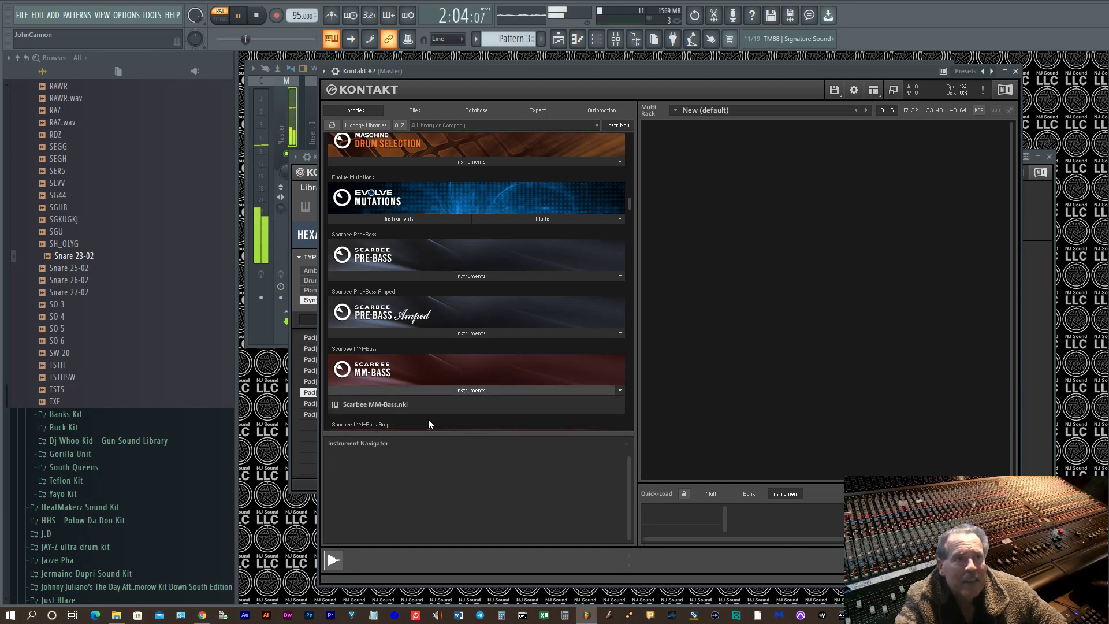
drag(387, 407, 816, 359)
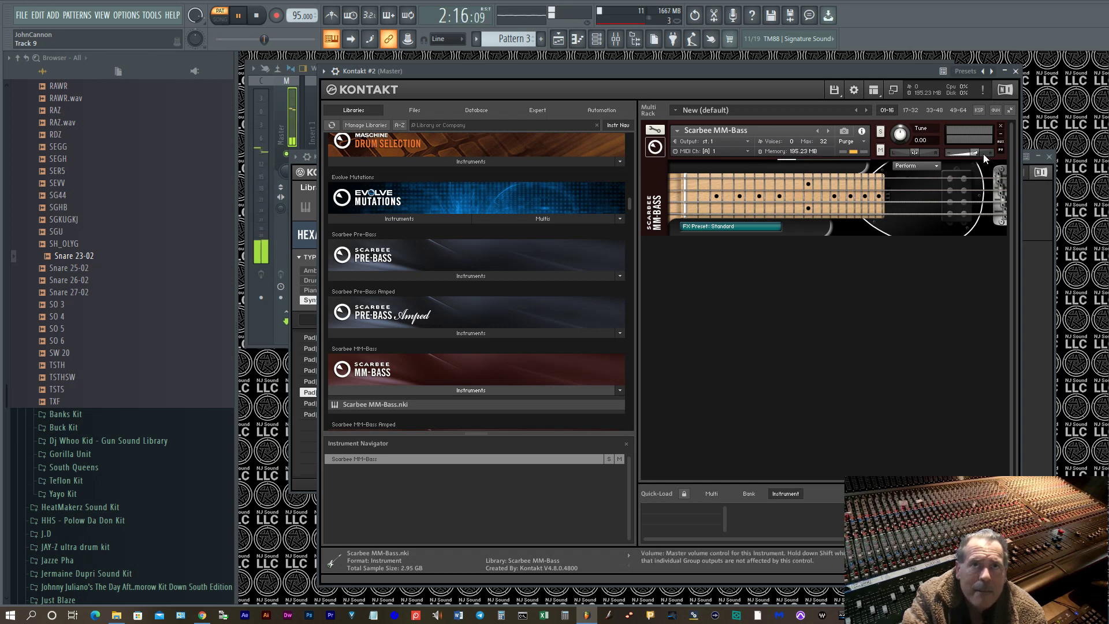
drag(975, 154, 991, 155)
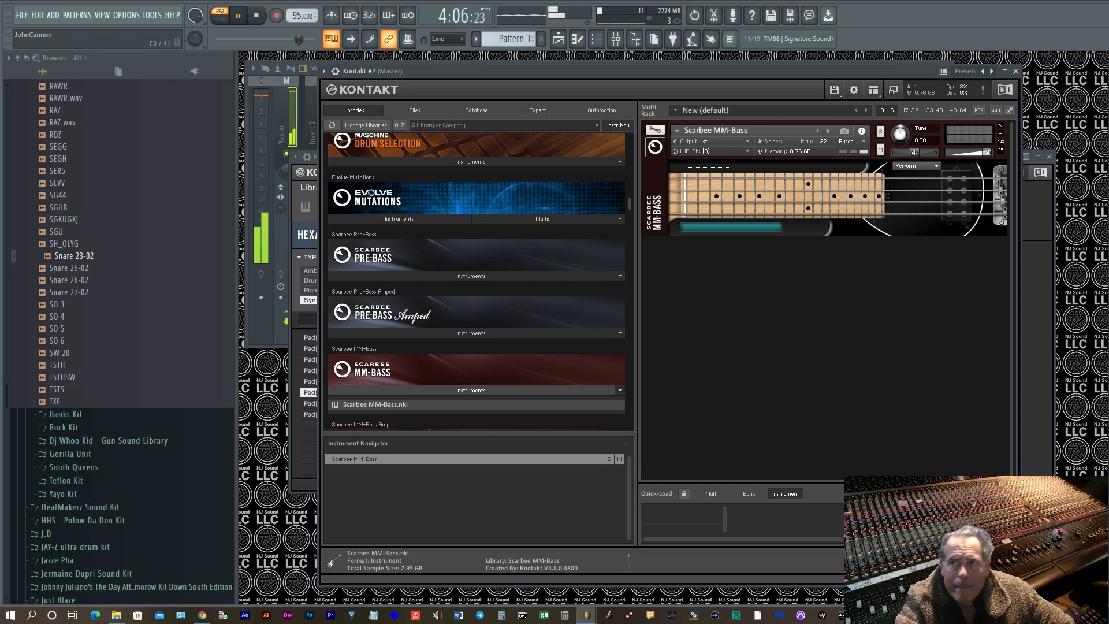
click(1000, 125)
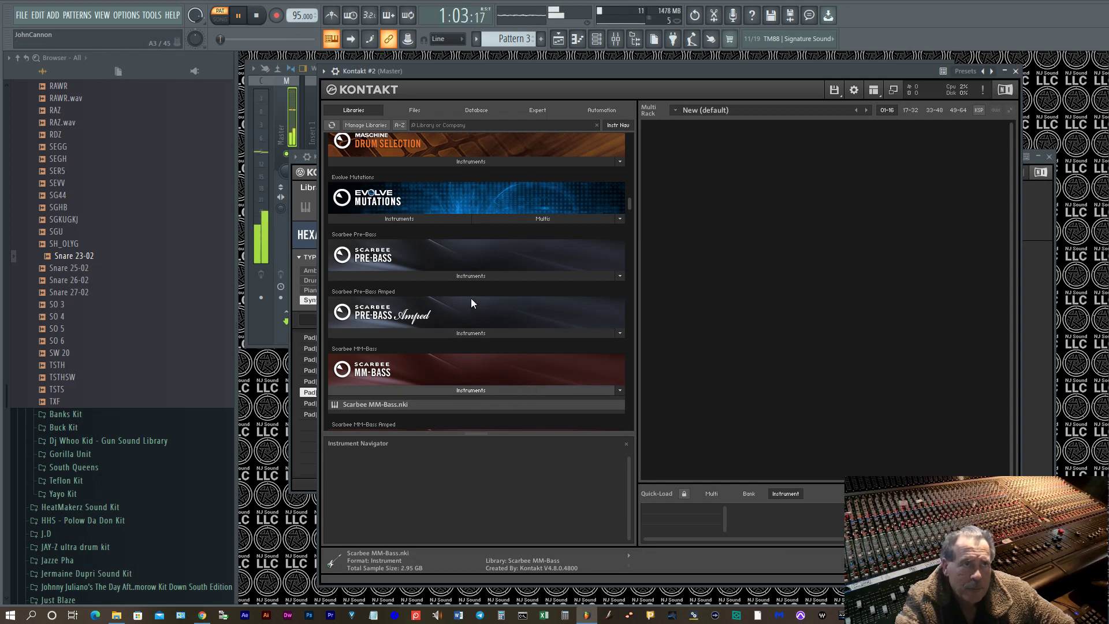
Load the Dreamatizer instrument from the Scarbee A-200 library into the Kontakt rack.
scroll(448, 261, down, 5)
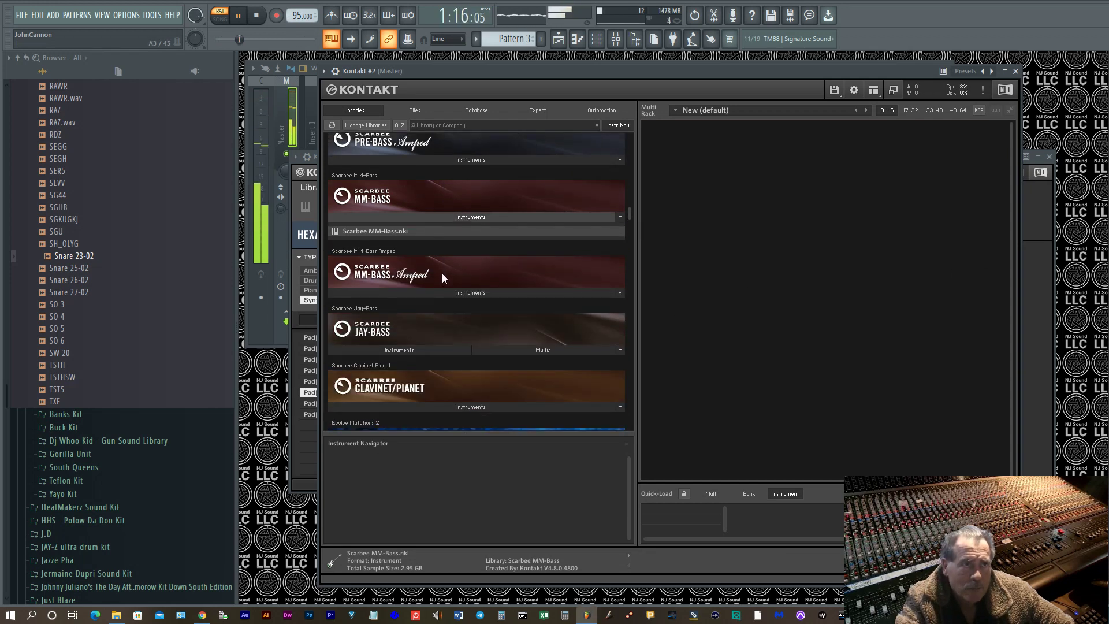
scroll(441, 273, down, 3)
scroll(443, 276, down, 3)
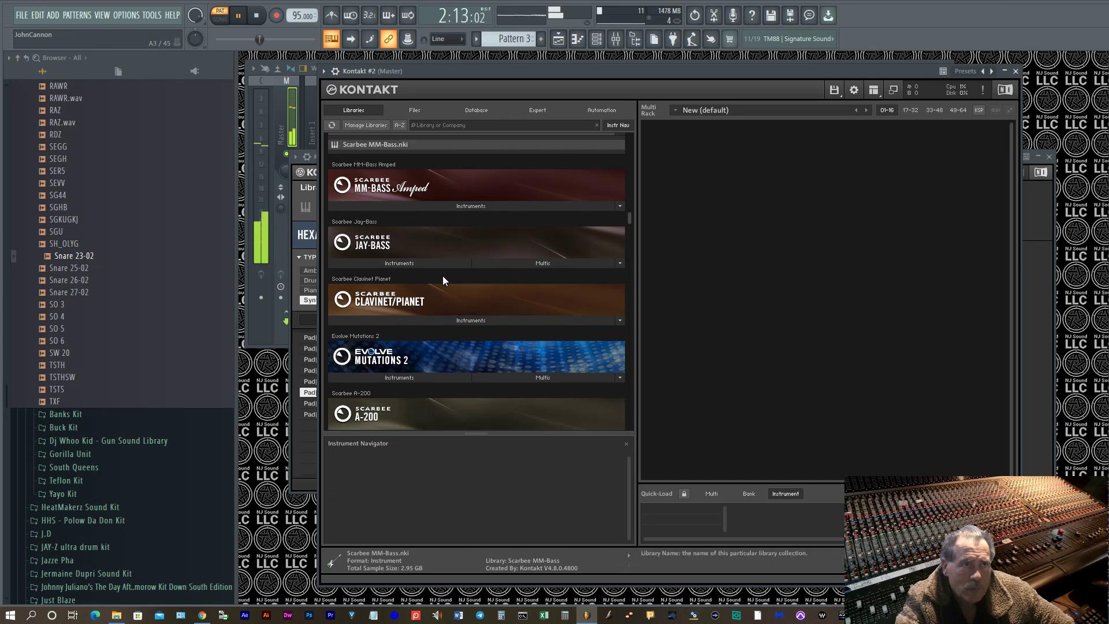
click(435, 314)
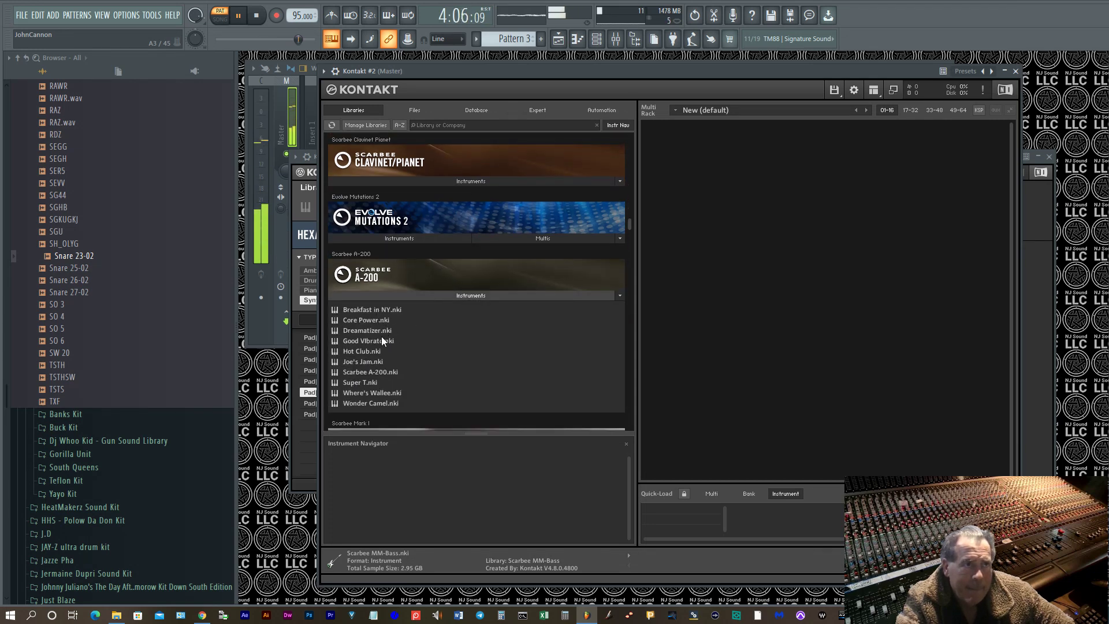
scroll(383, 330, down, 2)
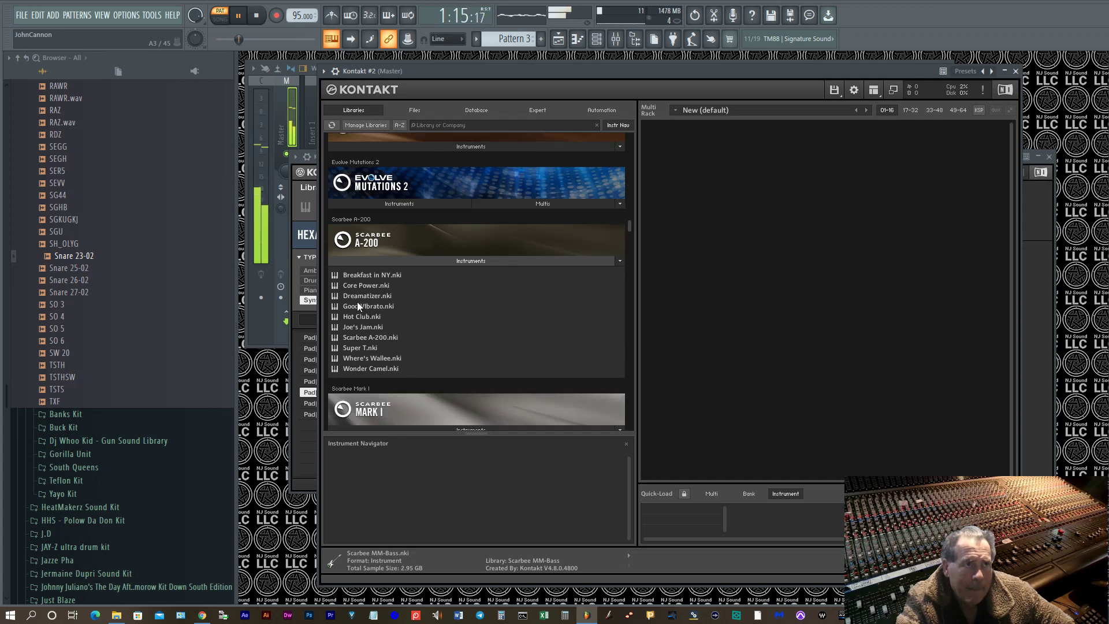
drag(356, 295, 762, 287)
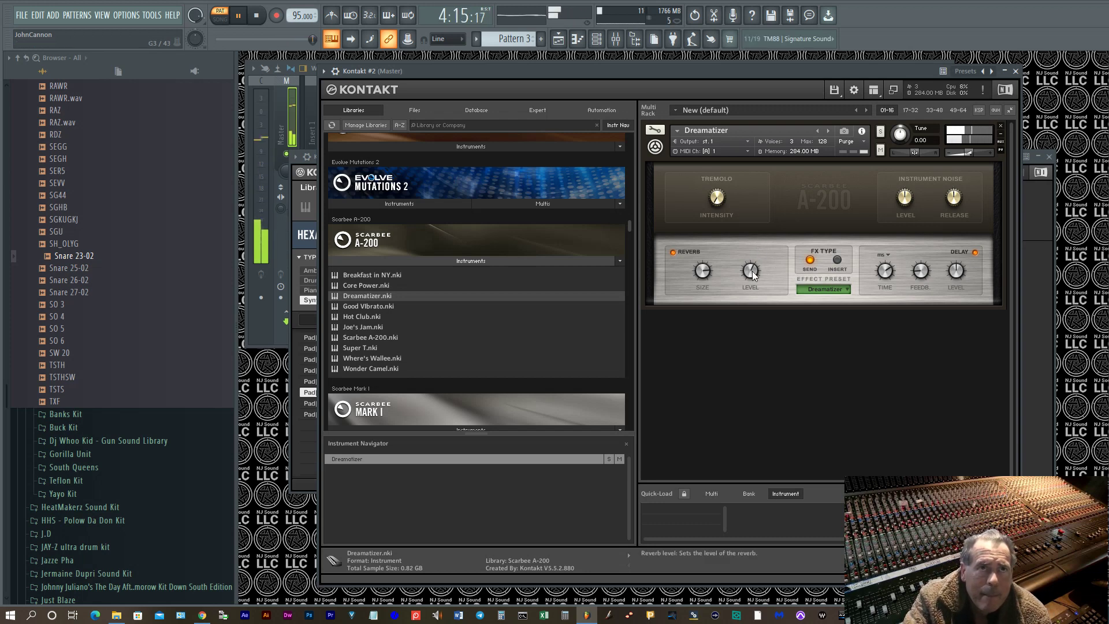
Set Dreamatizer's reverb level to 8.6 dB, noise release to 72 % and delay level to 5.2 dB, and raise tremolo, noise level and delay feedback.
drag(752, 269, 760, 241)
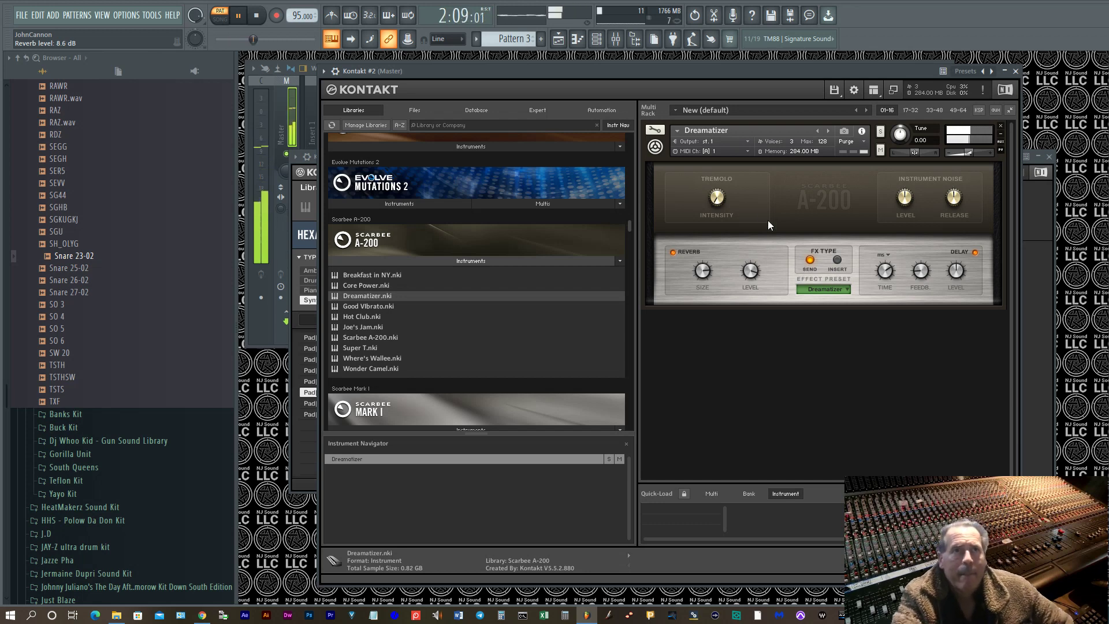
drag(720, 193, 722, 132)
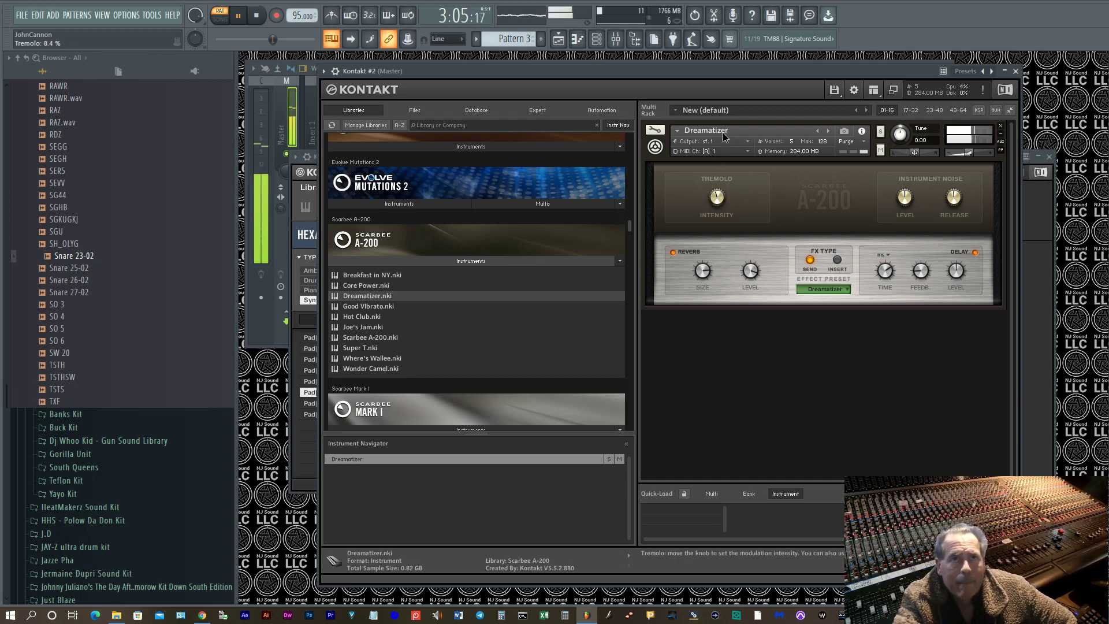
drag(905, 199, 956, 166)
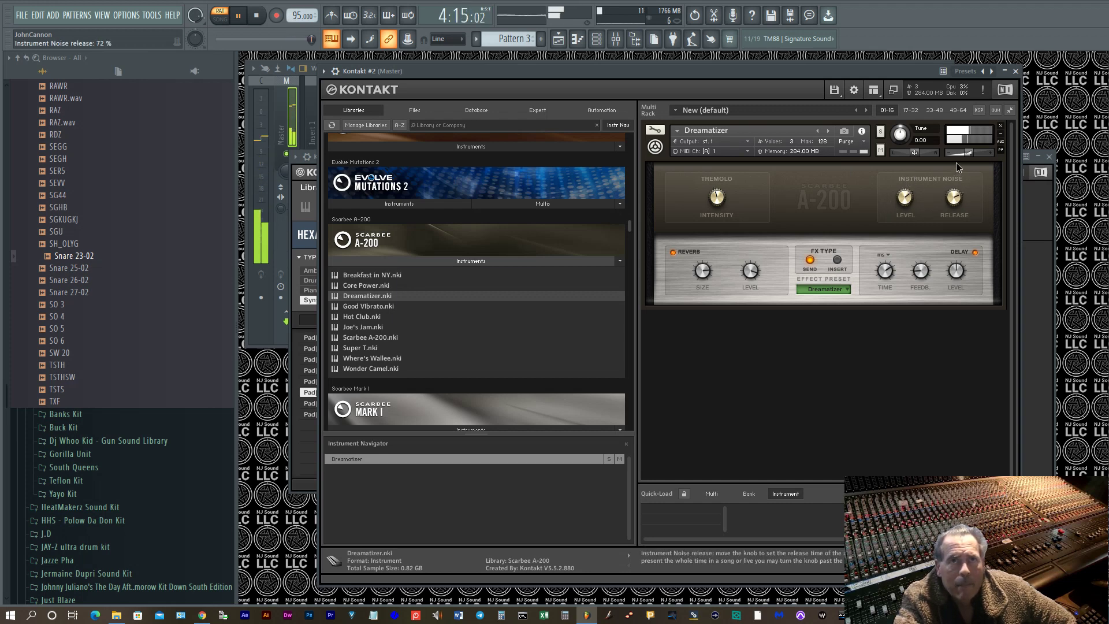
drag(922, 270, 958, 241)
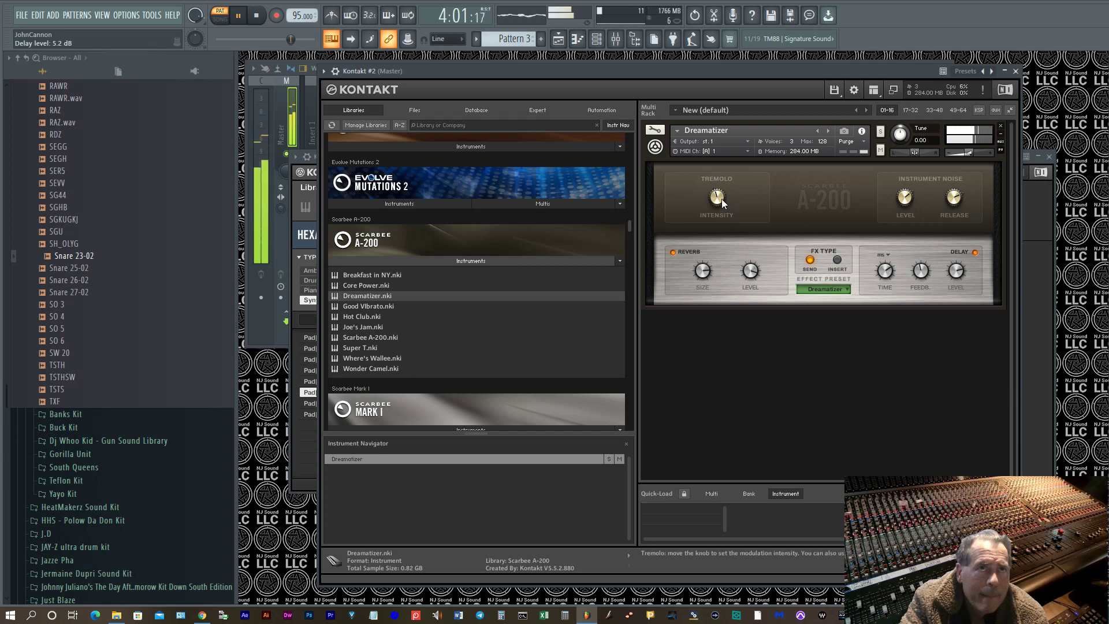
drag(720, 199, 721, 175)
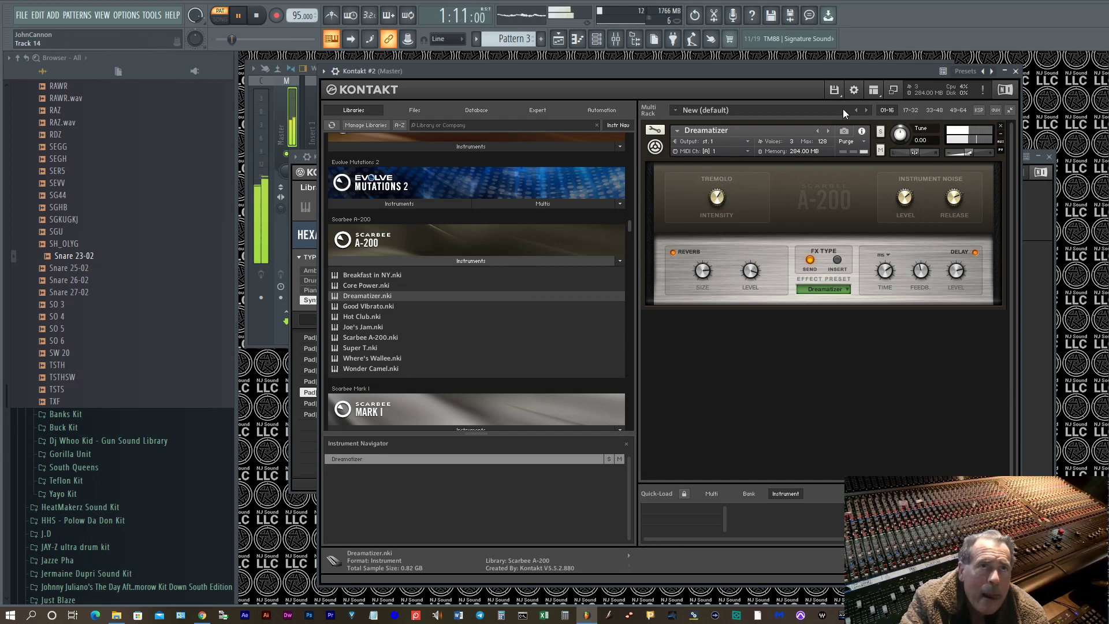
Clear the Kontakt and Komplete Kontrol windows off the mixer and route the selected channel to mixer track Insert 2.
click(1005, 72)
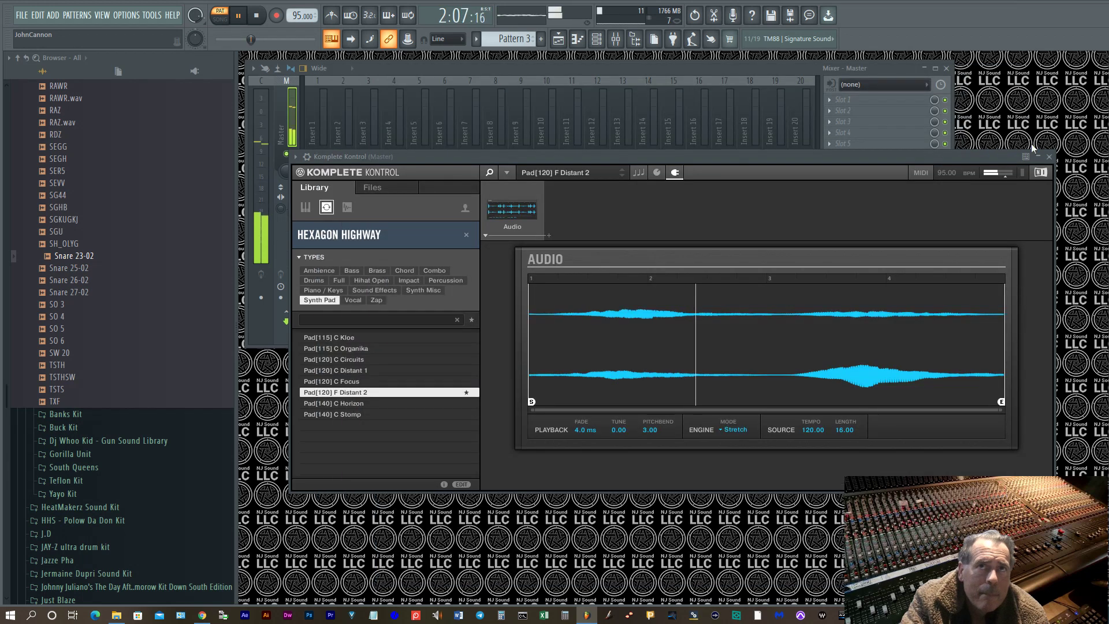
click(1048, 157)
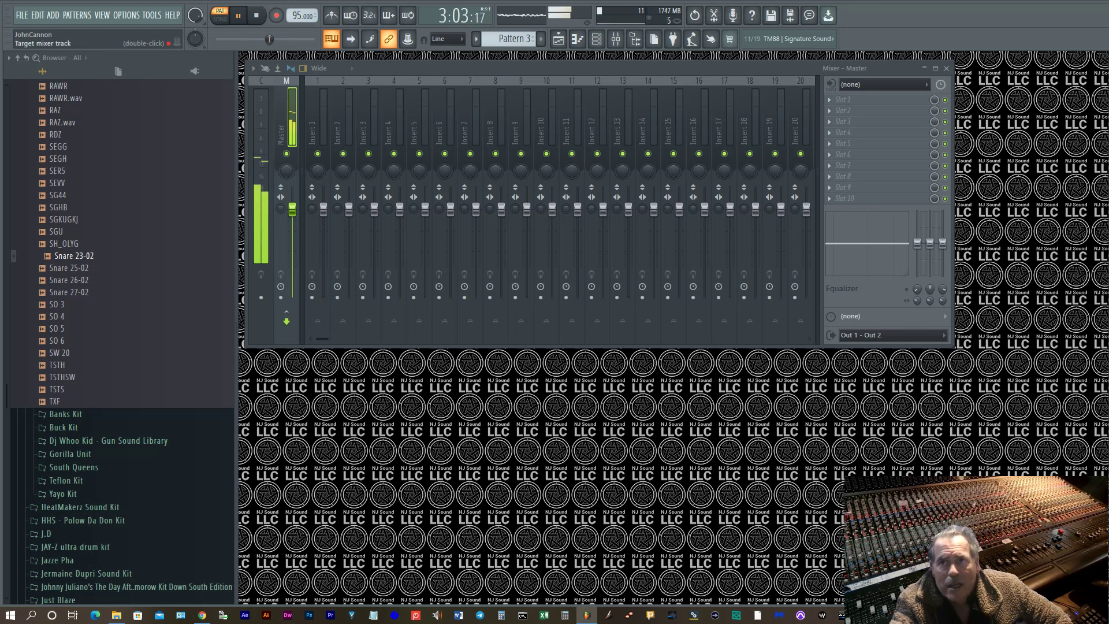
scroll(333, 202, up, 2)
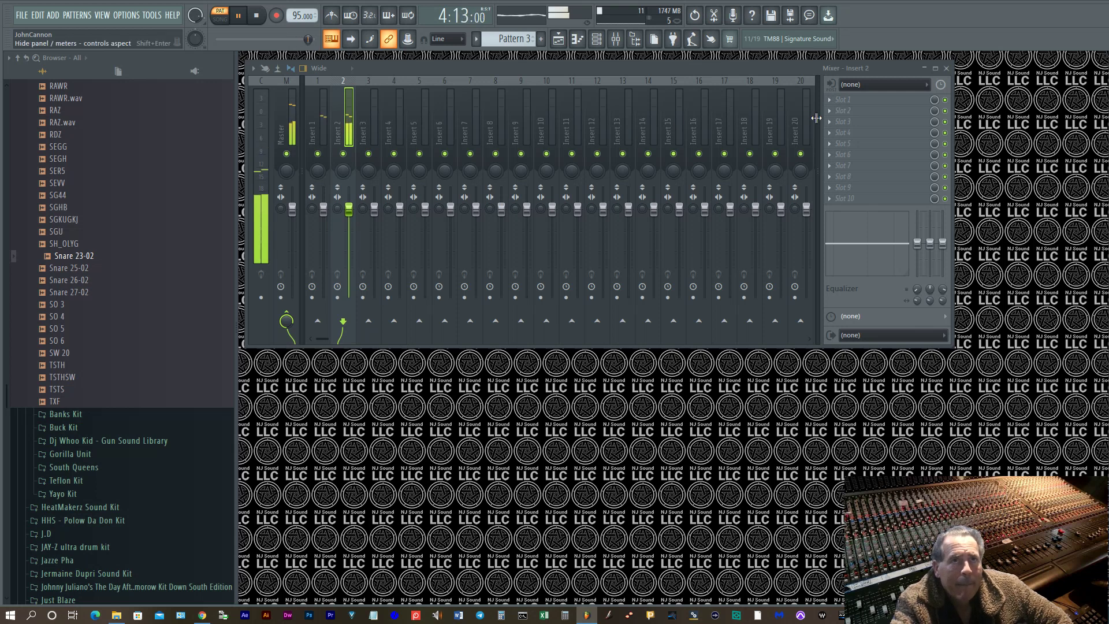
Load the Fazortan phaser into the third effect slot of Insert 2.
click(827, 120)
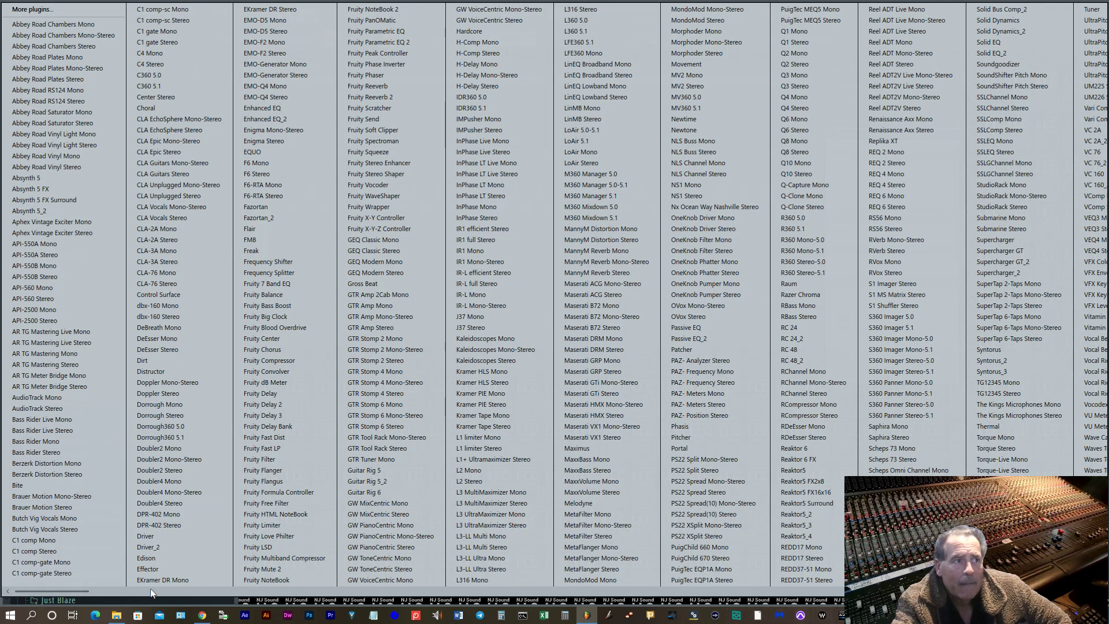
drag(78, 591, 612, 582)
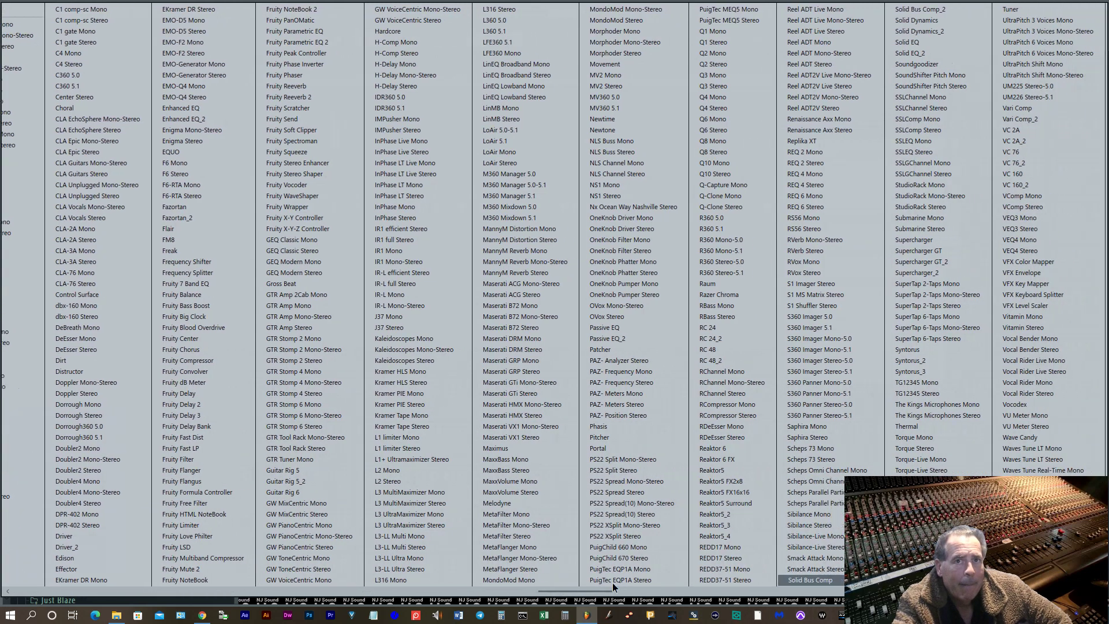
drag(901, 593, 211, 601)
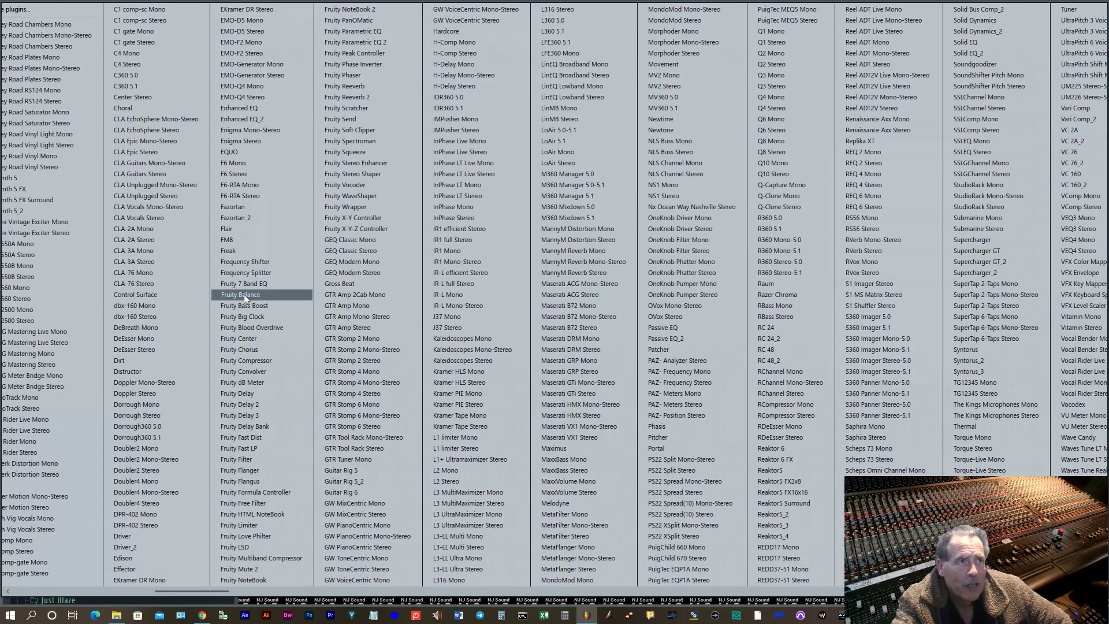
click(254, 209)
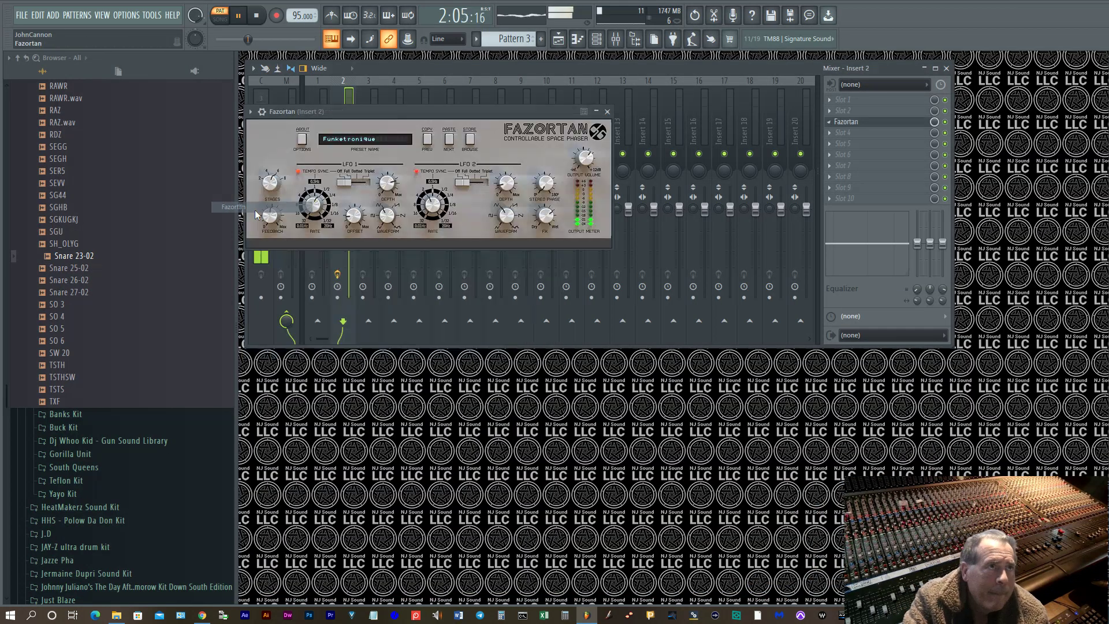
Advance through Fazortan's presets, auditioning CP80 Wush, Background Resonances and Slow Motion, and settle on Tremolo Warmer.
click(449, 140)
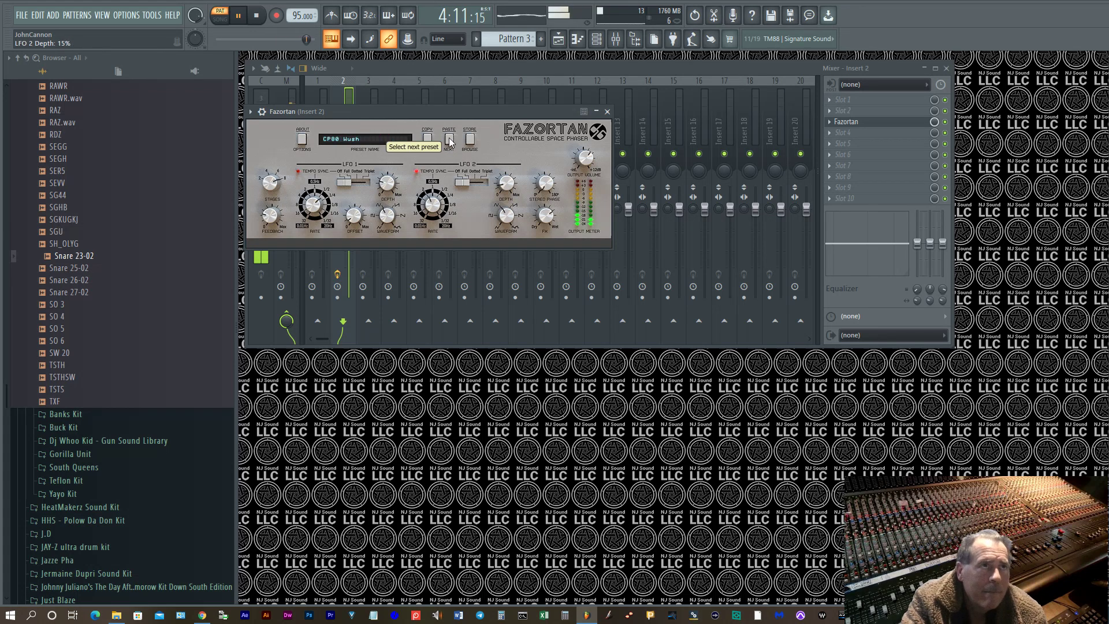
click(449, 140)
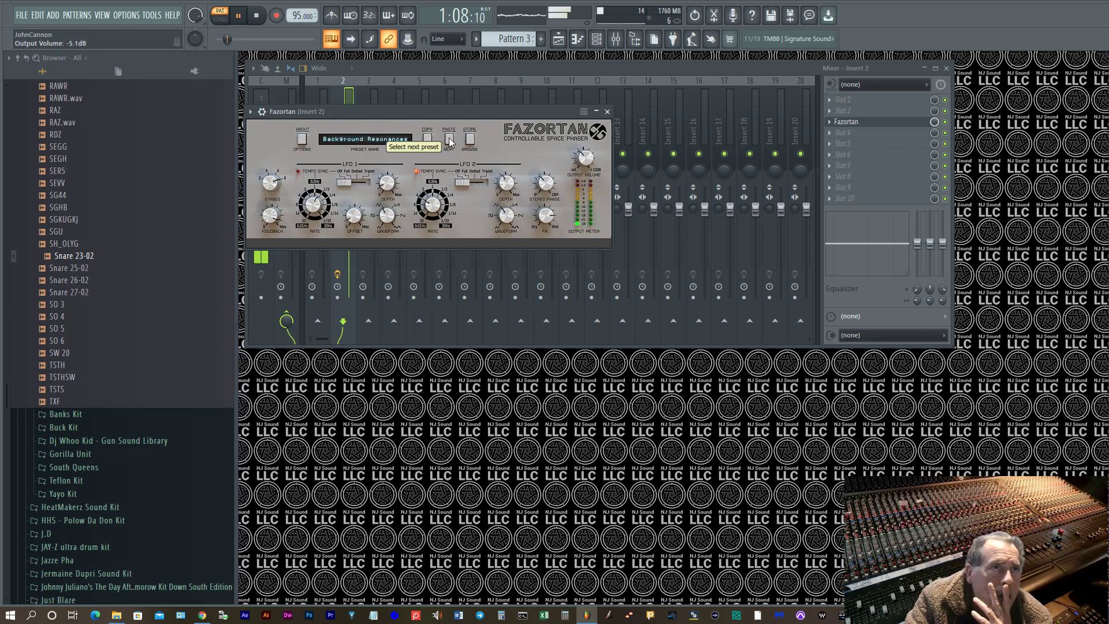
click(449, 140)
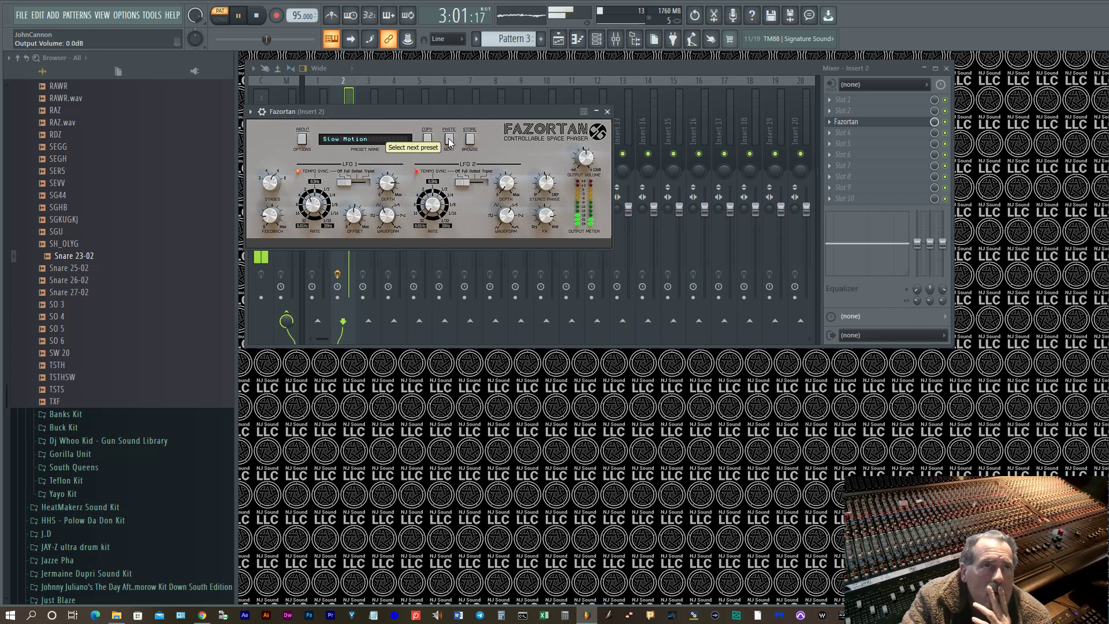
click(450, 140)
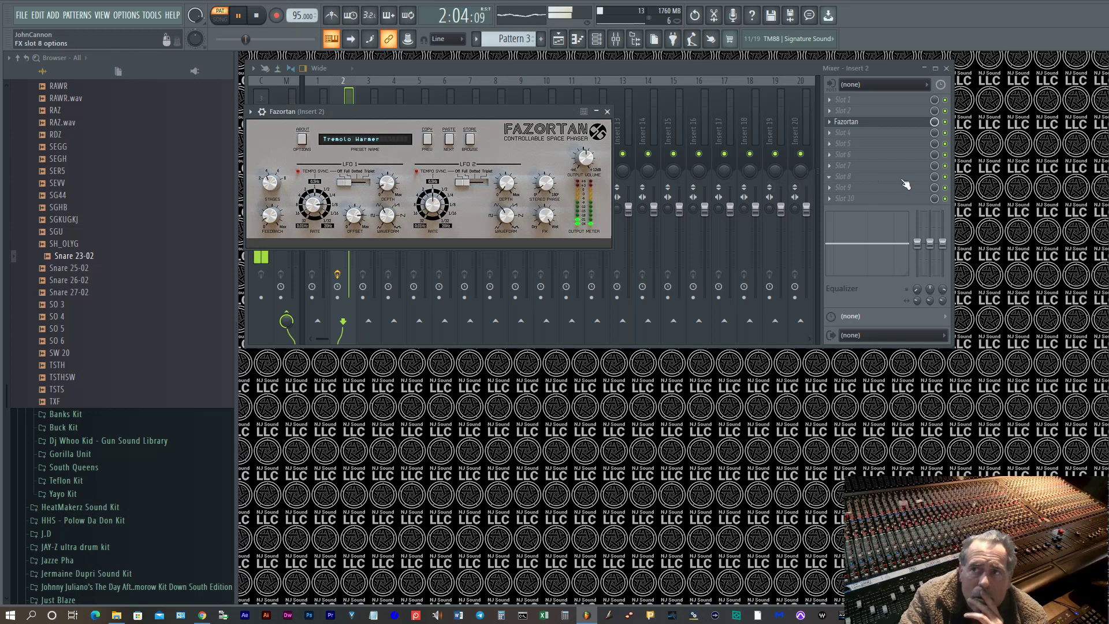
Add the API-560 Stereo equalizer to slot 4 of mixer Insert 2 and load its Grand Piano 1 preset.
click(837, 135)
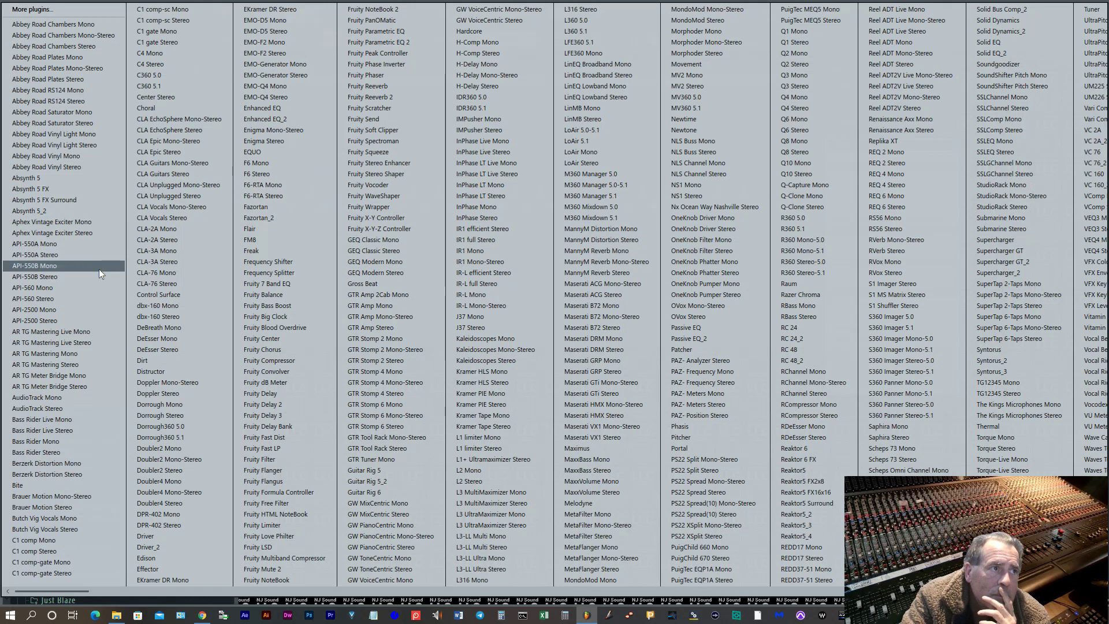
click(76, 298)
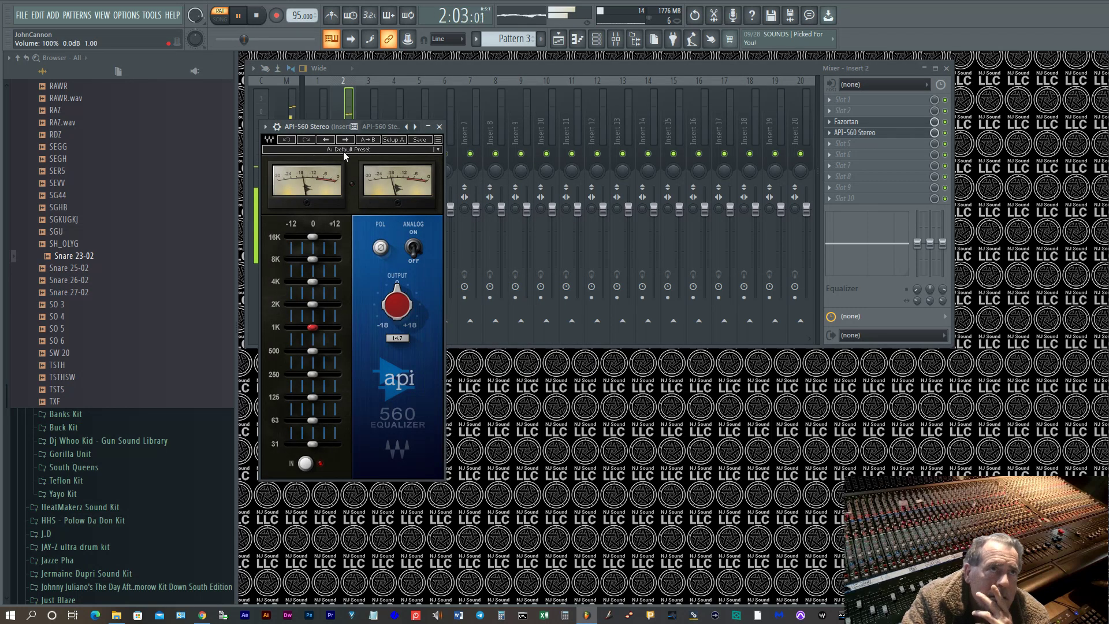
click(343, 151)
mouse_move(396, 357)
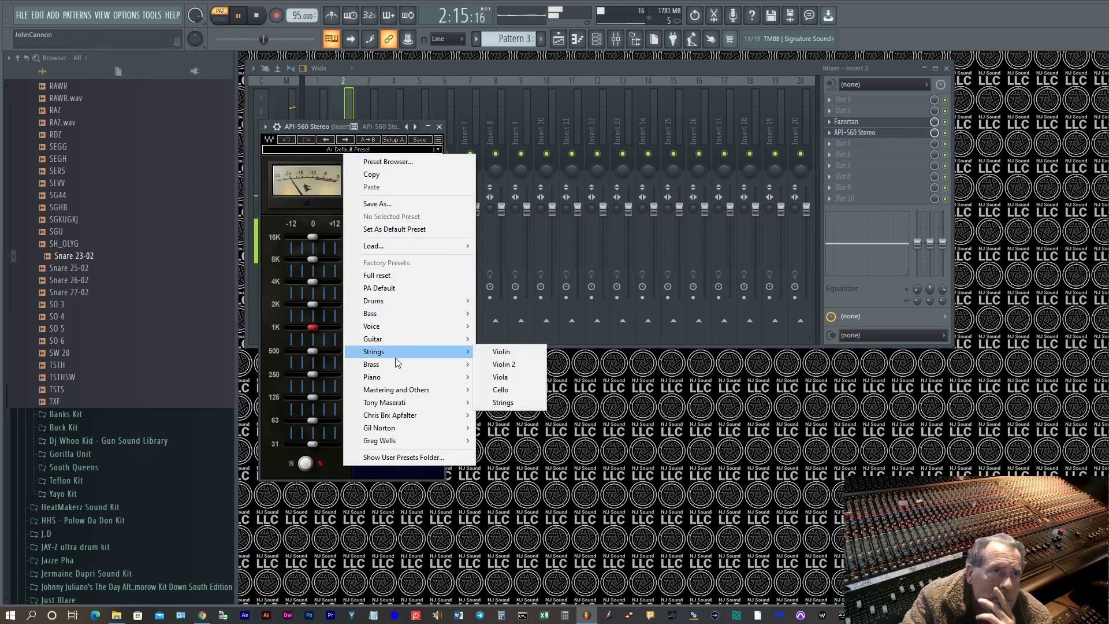
mouse_move(392, 377)
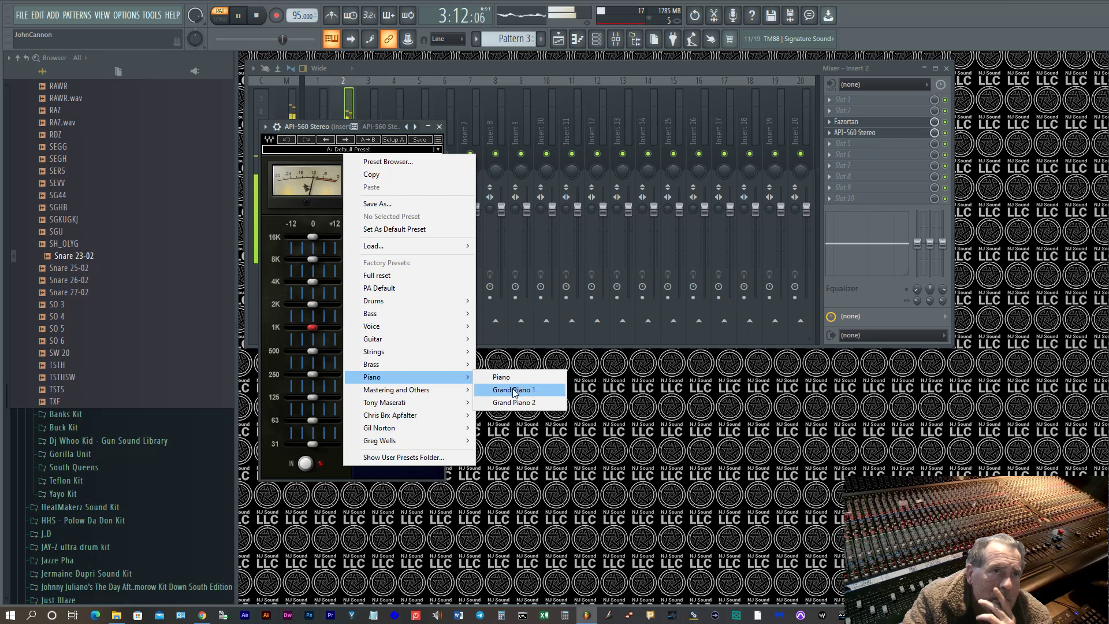
click(514, 391)
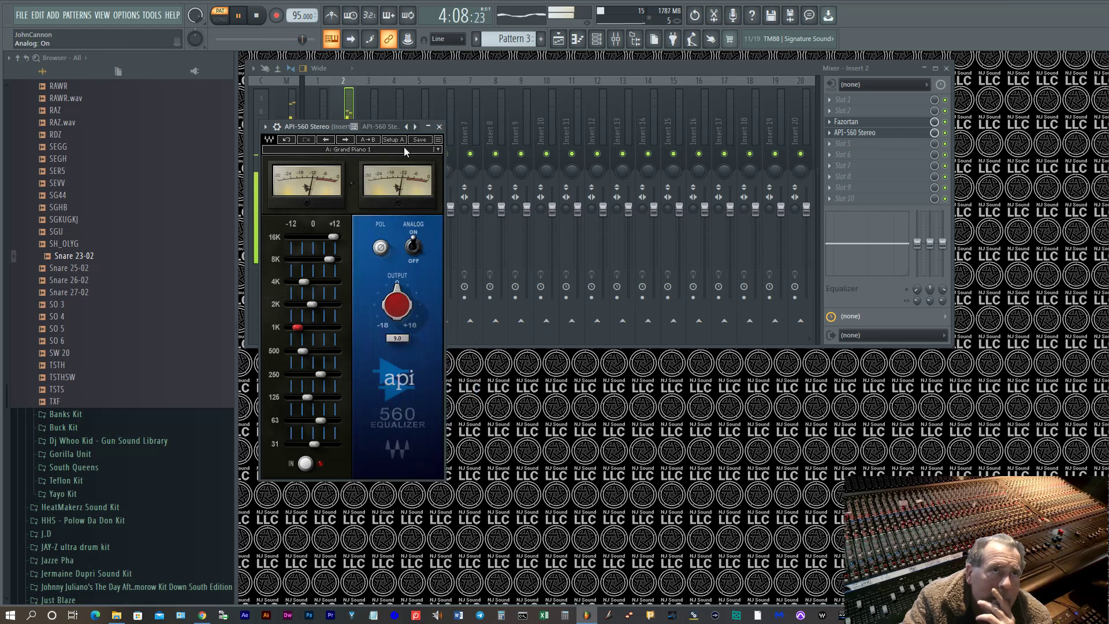
click(439, 125)
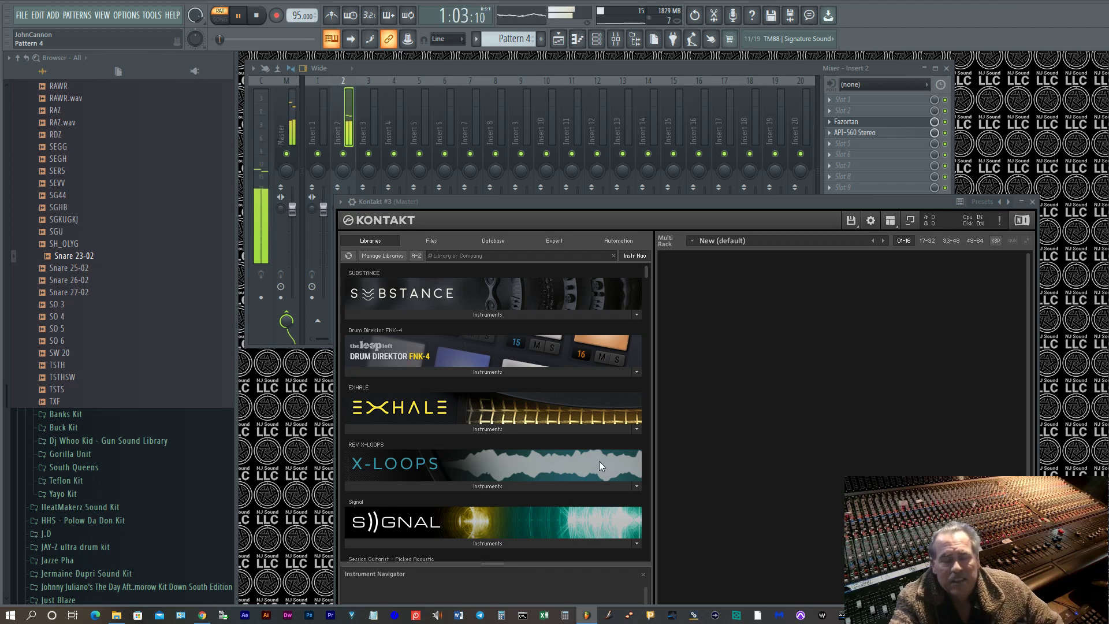
Load the EXHALE.nki instrument into Kontakt #3 and reposition the plugin so that its whole interface is in view.
scroll(577, 415, down, 1)
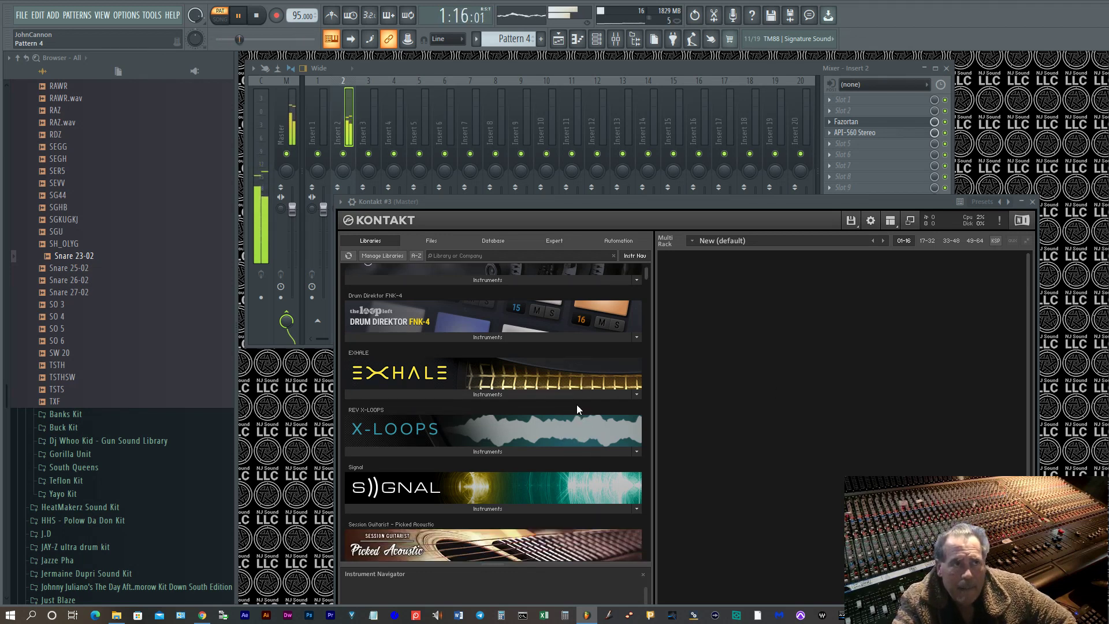
click(535, 394)
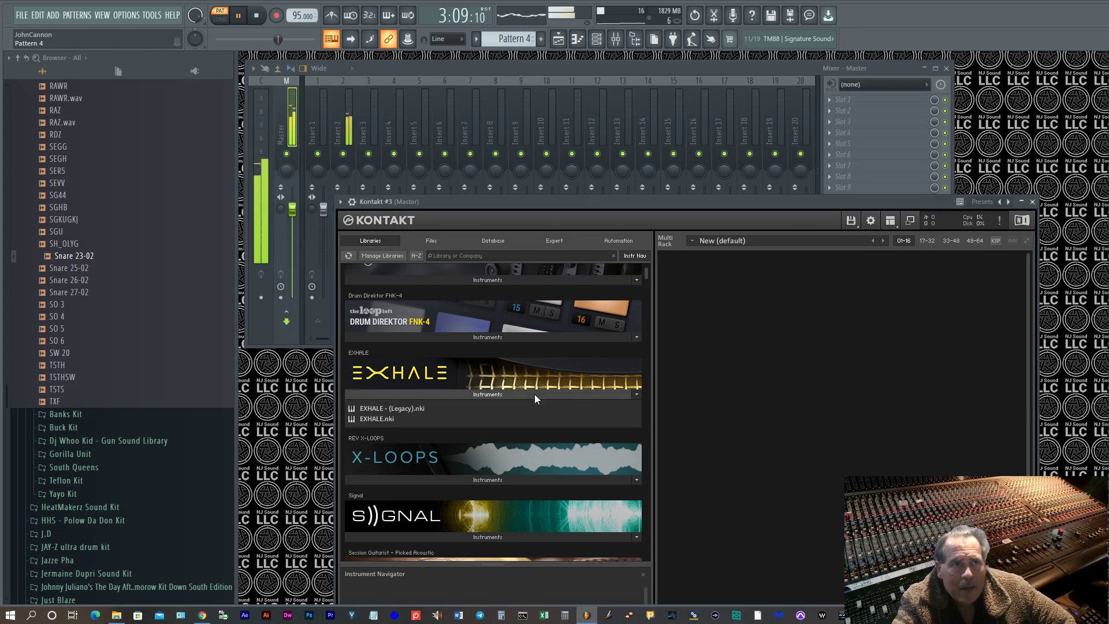
drag(384, 420, 794, 413)
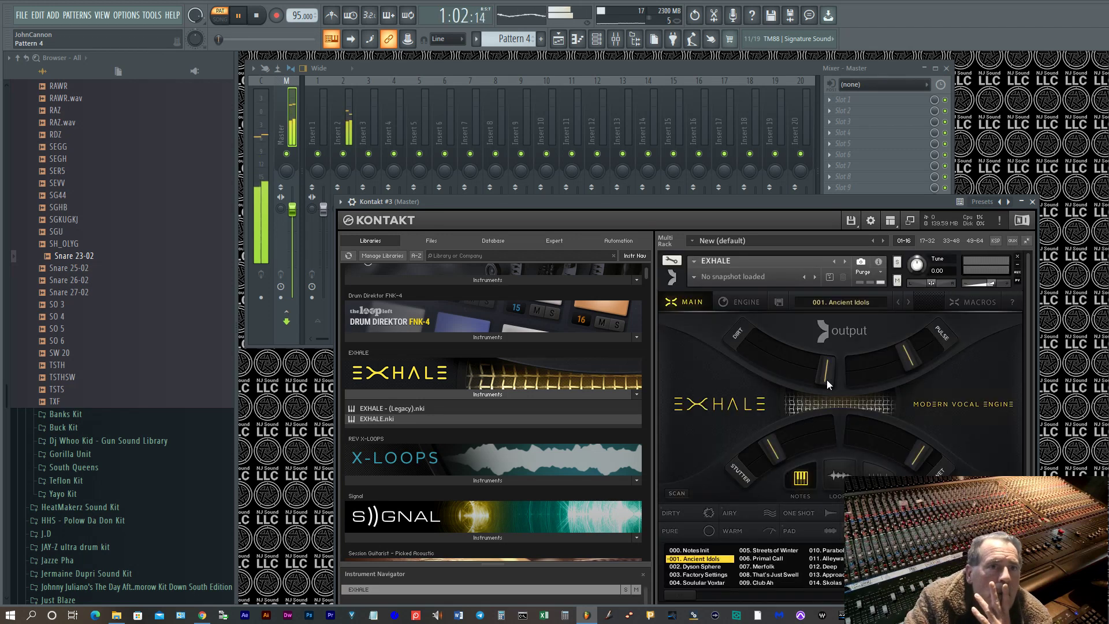
drag(772, 204, 677, 51)
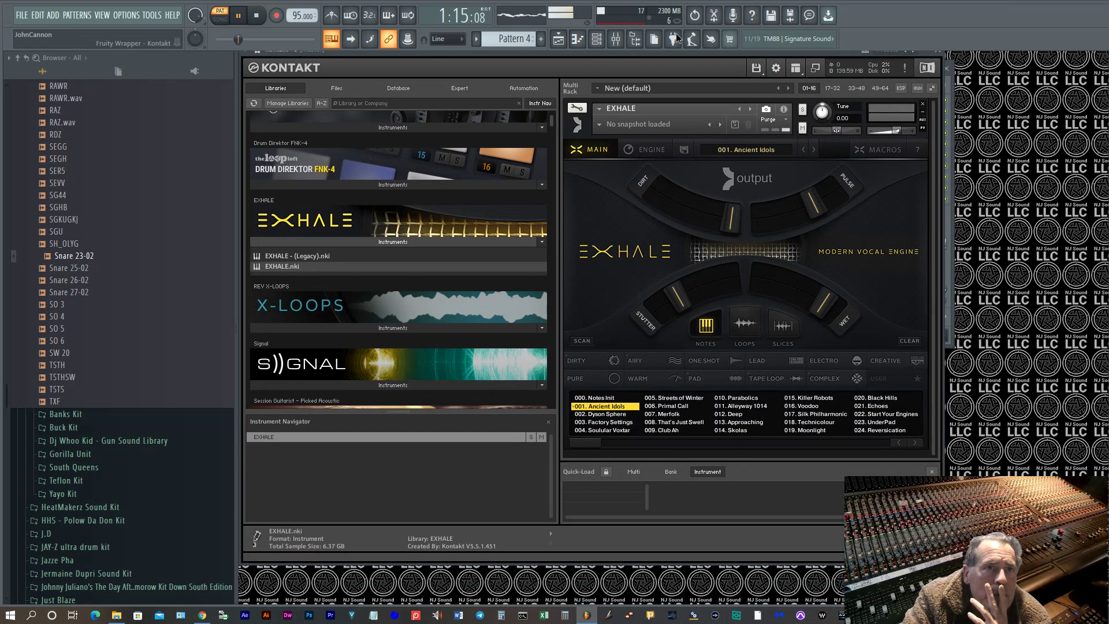
Audition the EXHALE presets Streets of Winter, Primal Call, Silk Philharmonic, Start Your Engines, Indie Heart and Owl Stabs.
click(668, 399)
click(795, 302)
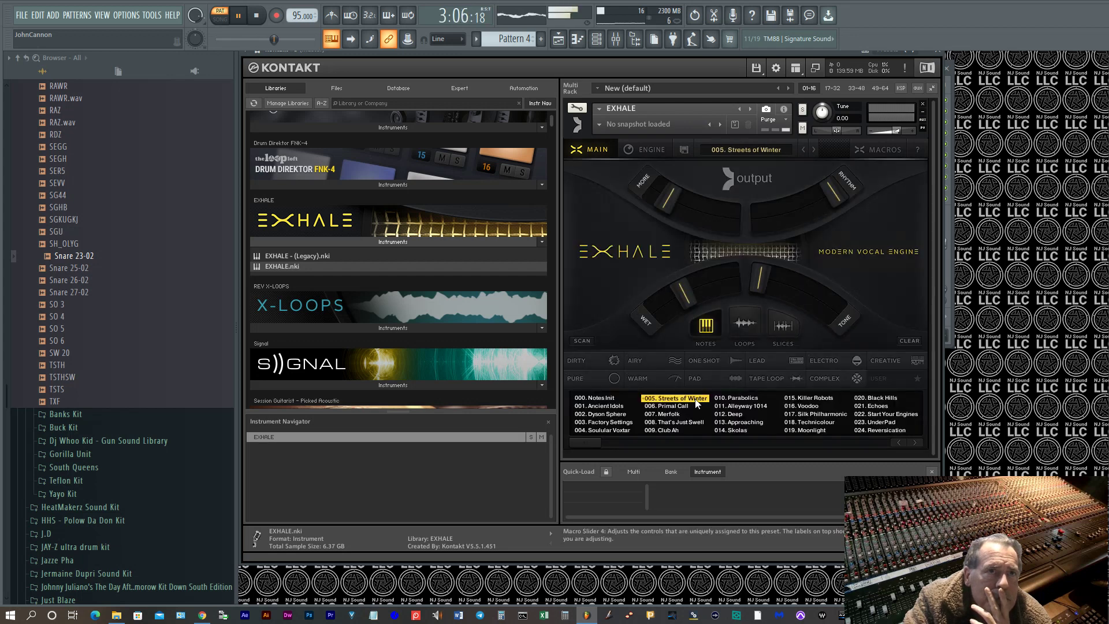
click(680, 406)
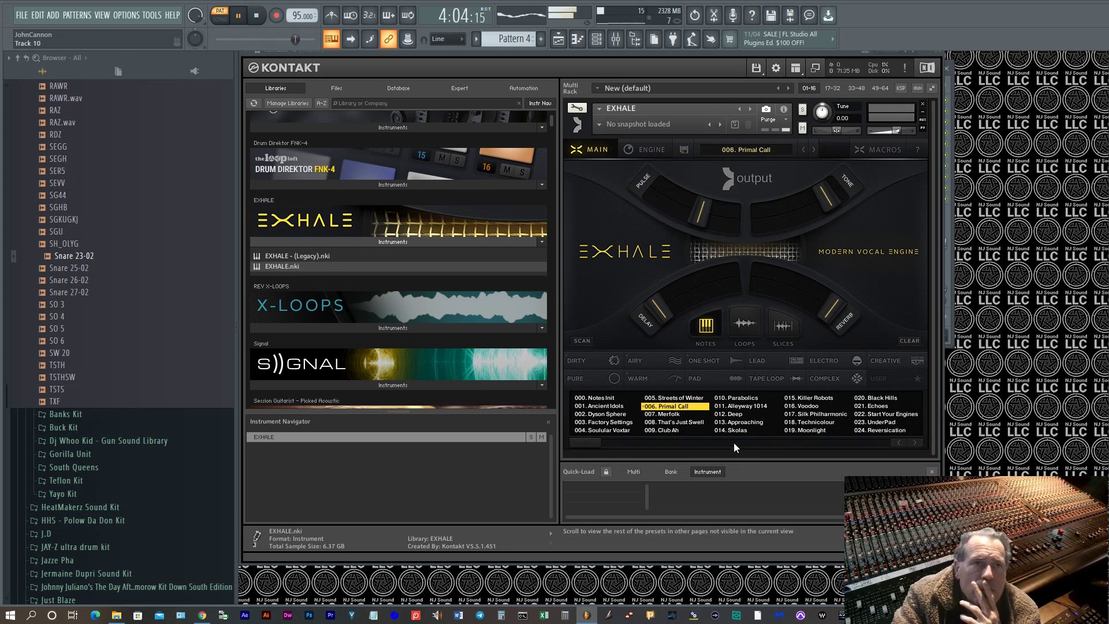
click(814, 414)
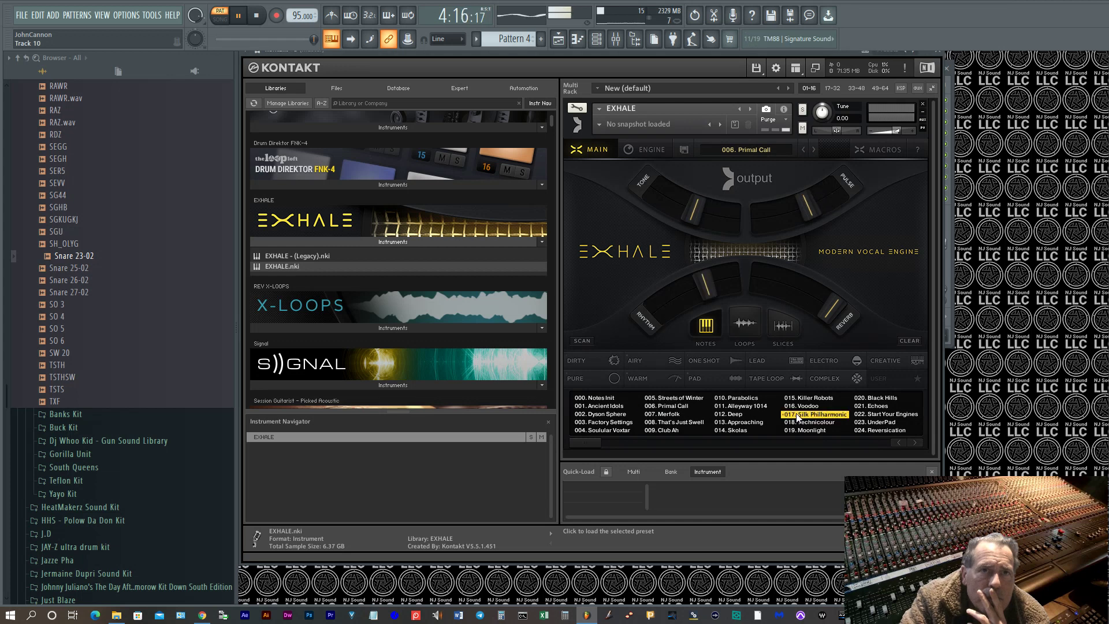
click(878, 416)
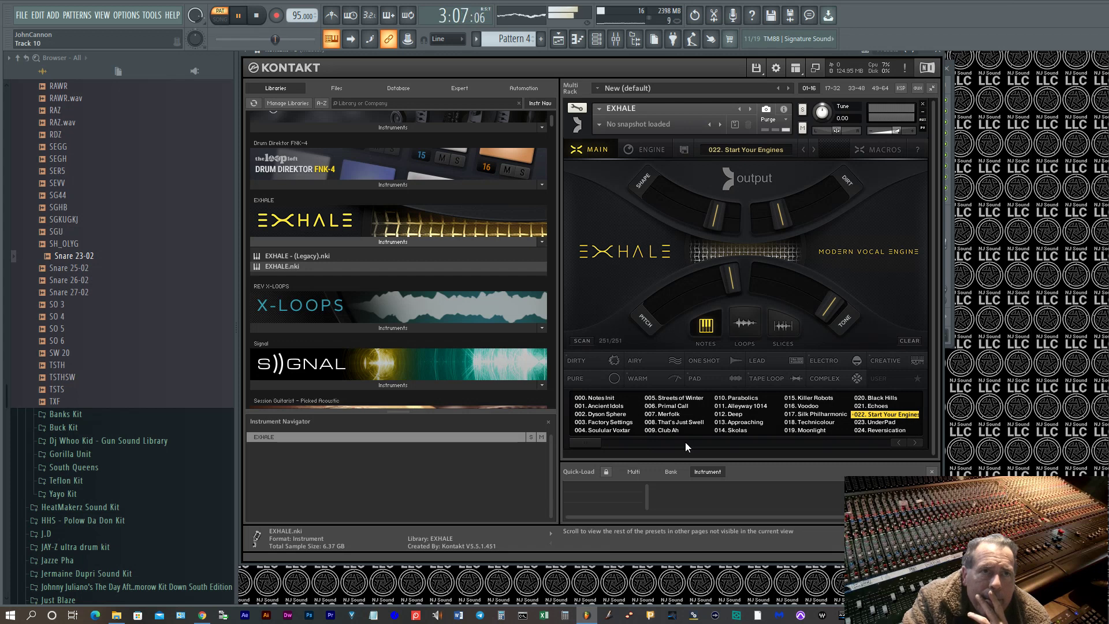
click(916, 442)
click(915, 443)
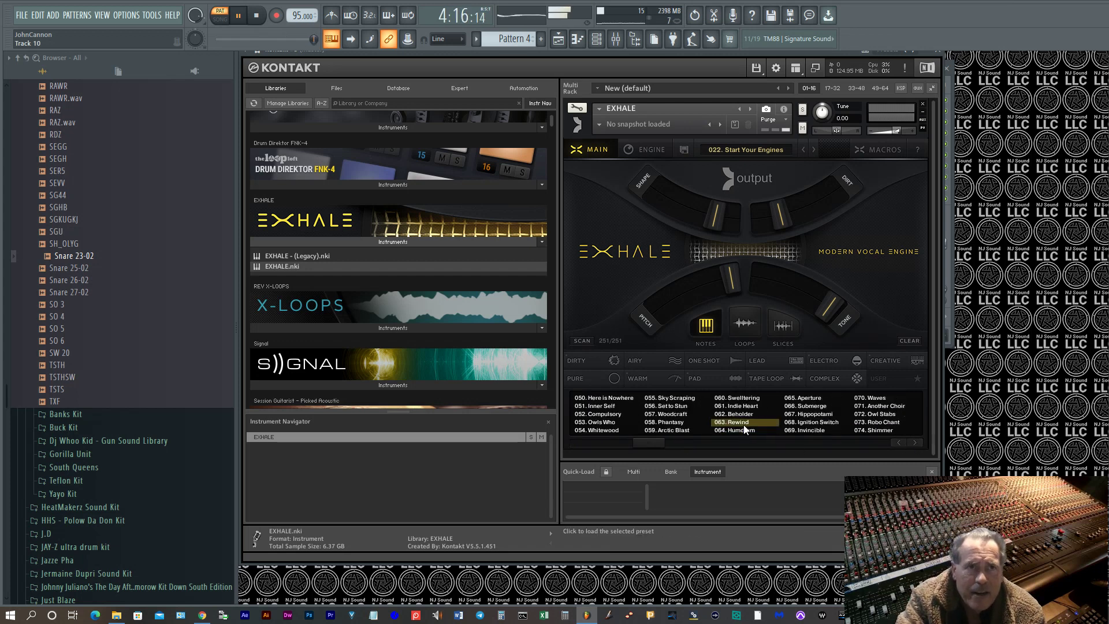
click(750, 407)
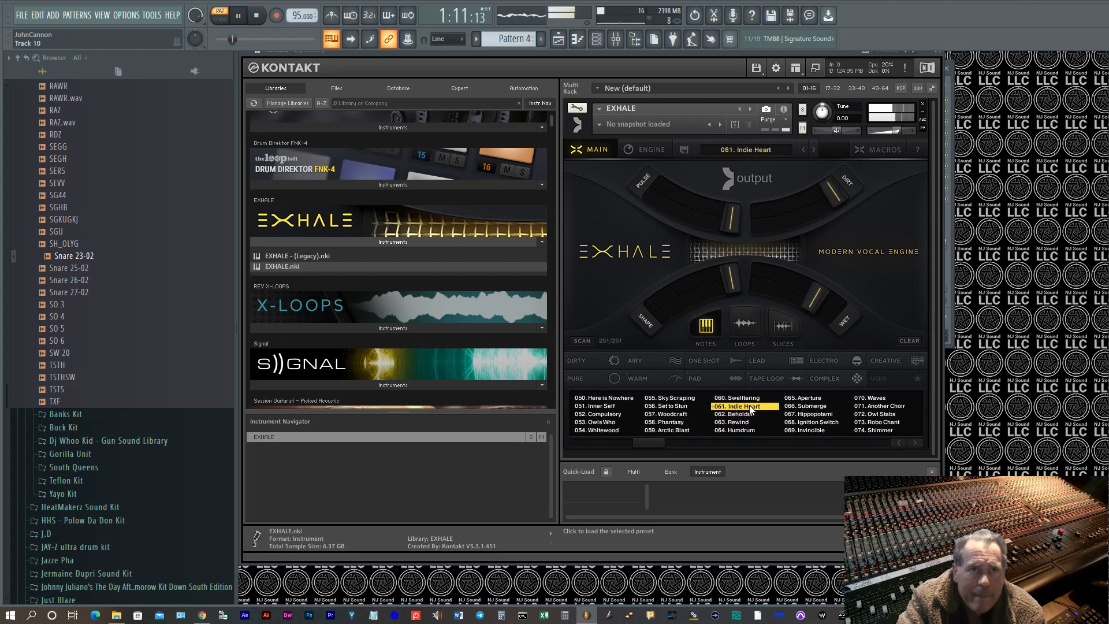
click(875, 414)
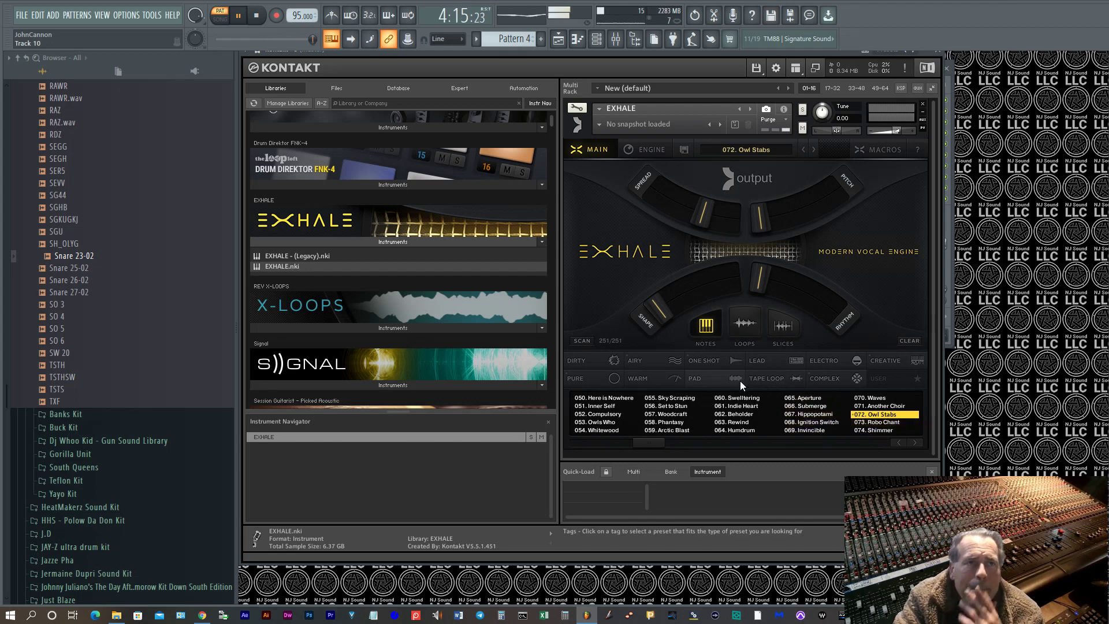
Load the EXHALE preset 070. Waves, set its Pulse macro to 22% and raise its Filter macro.
click(872, 399)
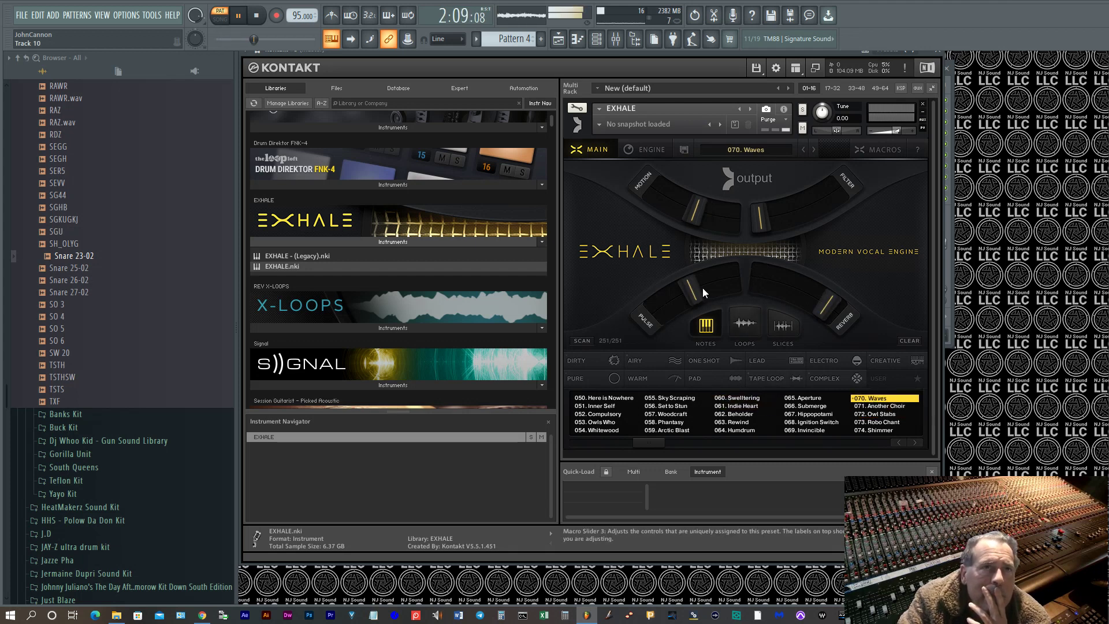
drag(703, 288, 729, 276)
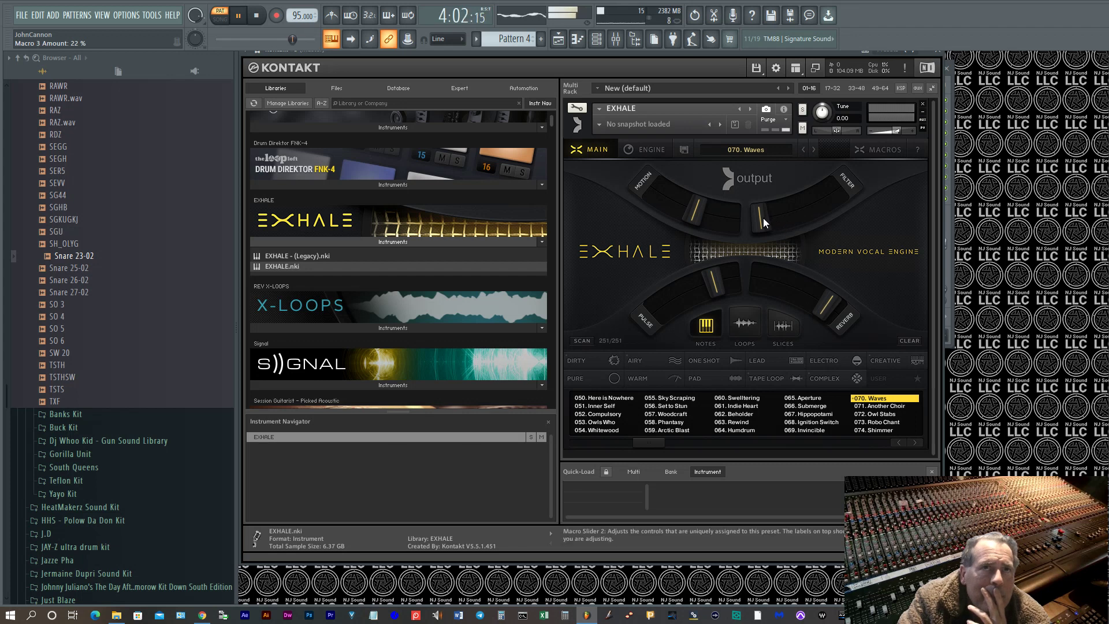
drag(762, 218, 805, 210)
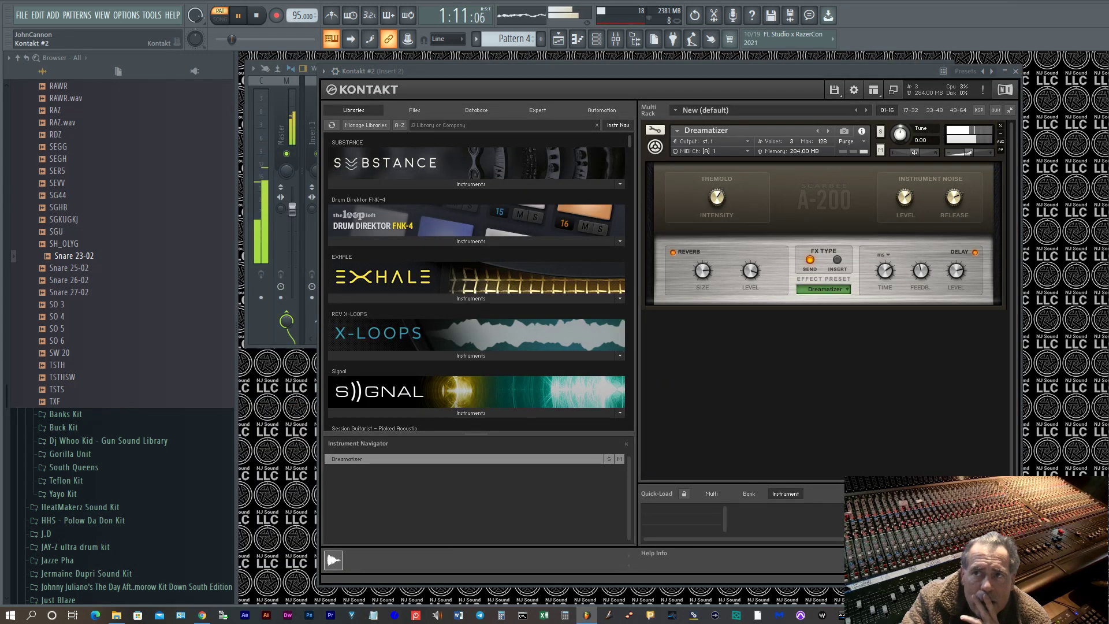
Close the Kontakt #2 instrument and add another Kontakt channel to the channel rack, with its full interface in view.
key(F7)
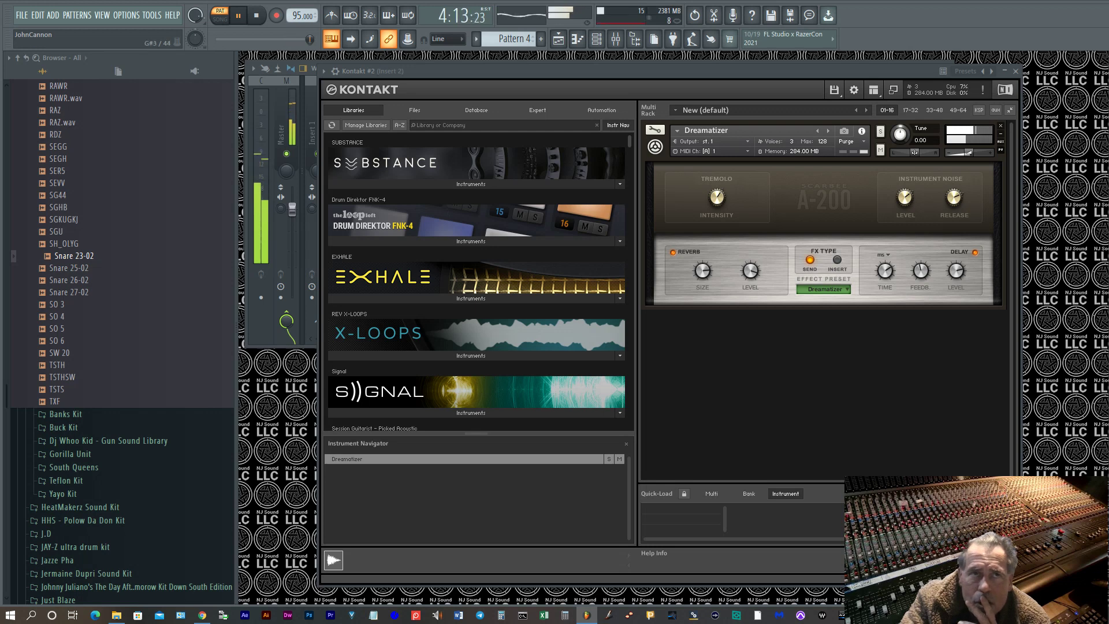
click(1016, 71)
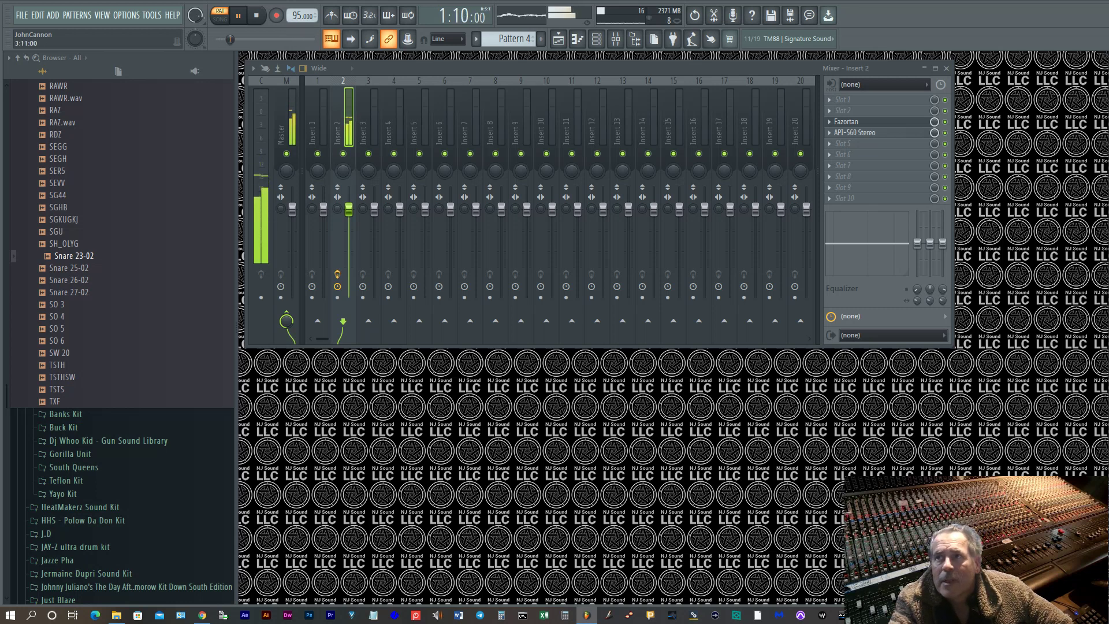
key(F6)
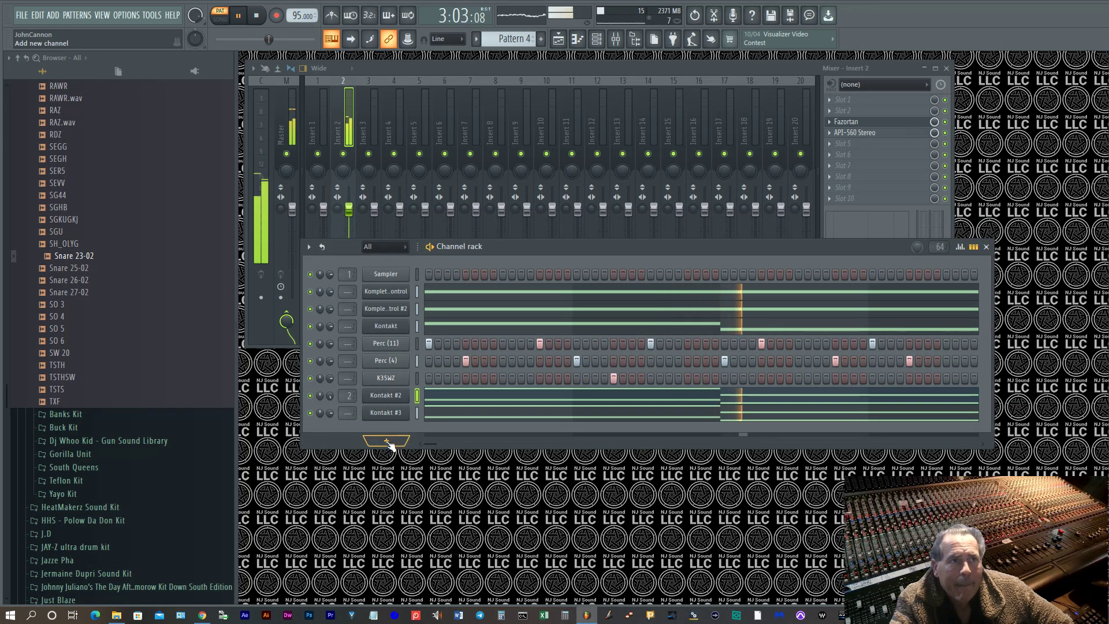
click(387, 441)
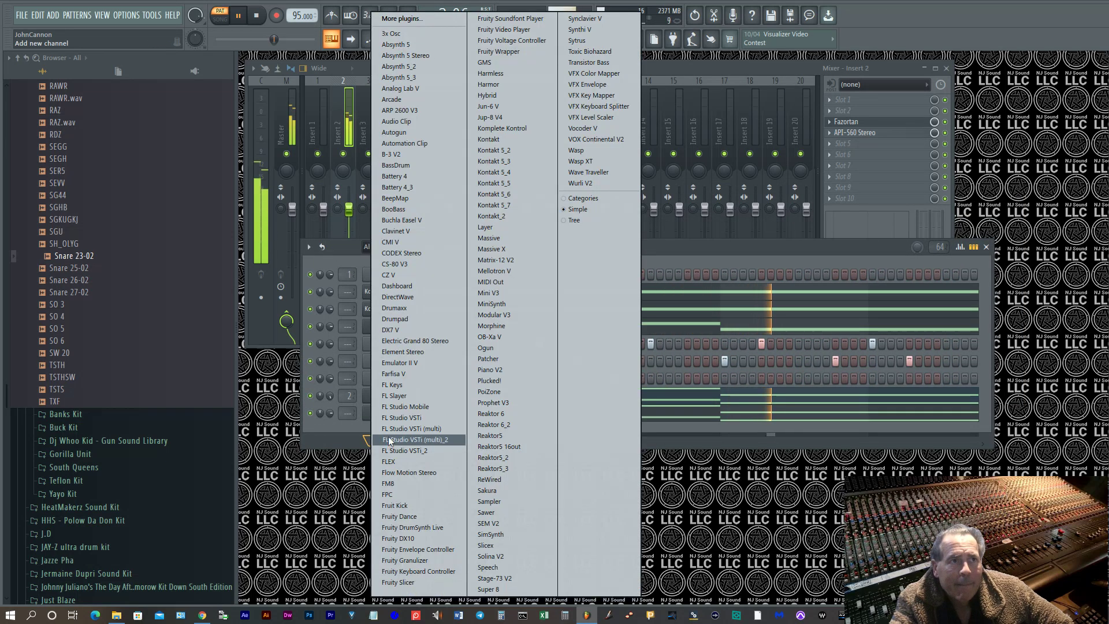
click(512, 139)
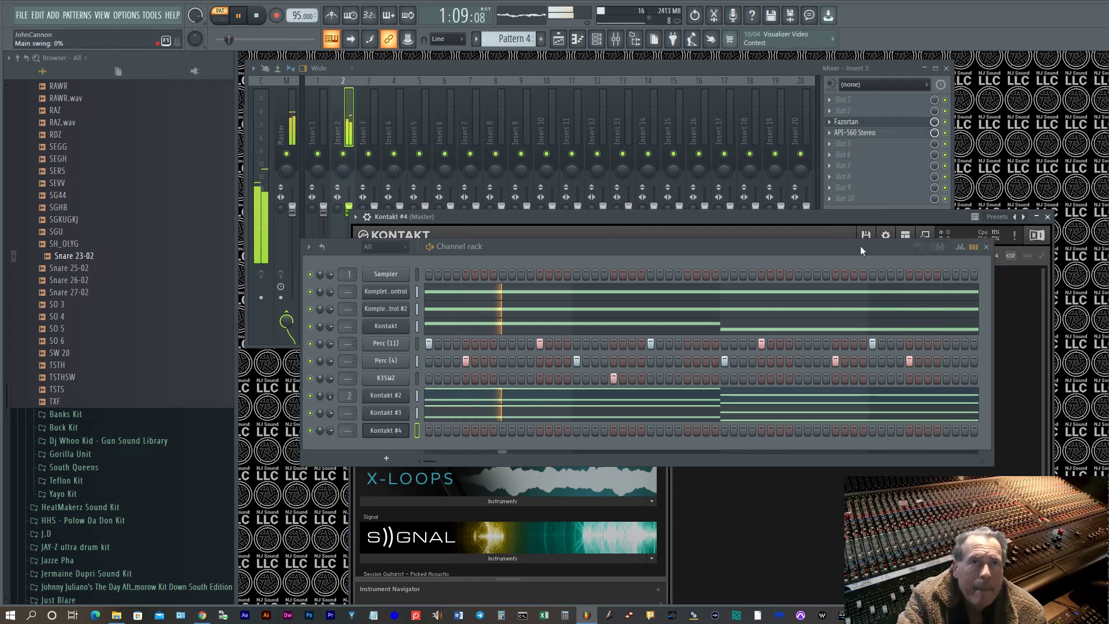
drag(860, 247, 1108, 231)
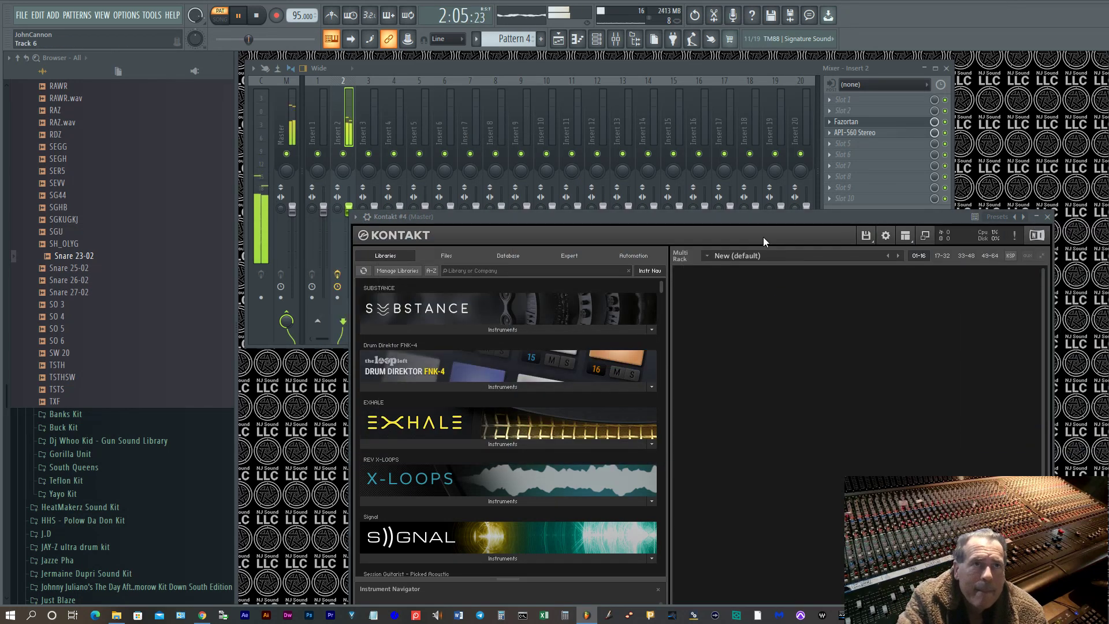
drag(770, 220, 726, 19)
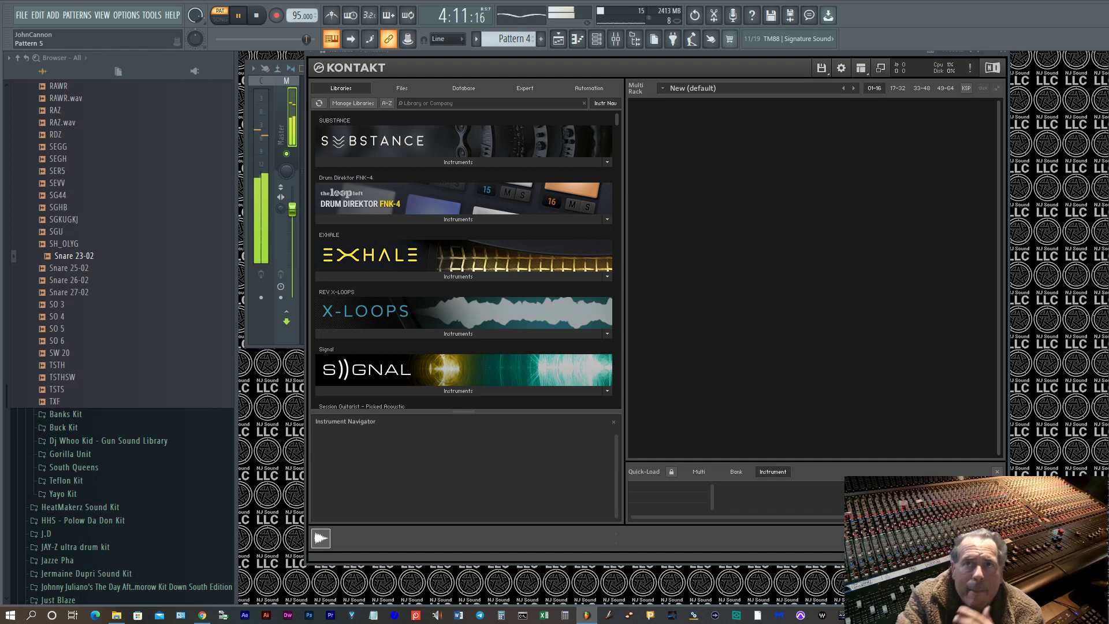
Find the Noire library in Kontakt's library list and load its NOIRE Pure.nki instrument into the rack.
scroll(488, 369, down, 3)
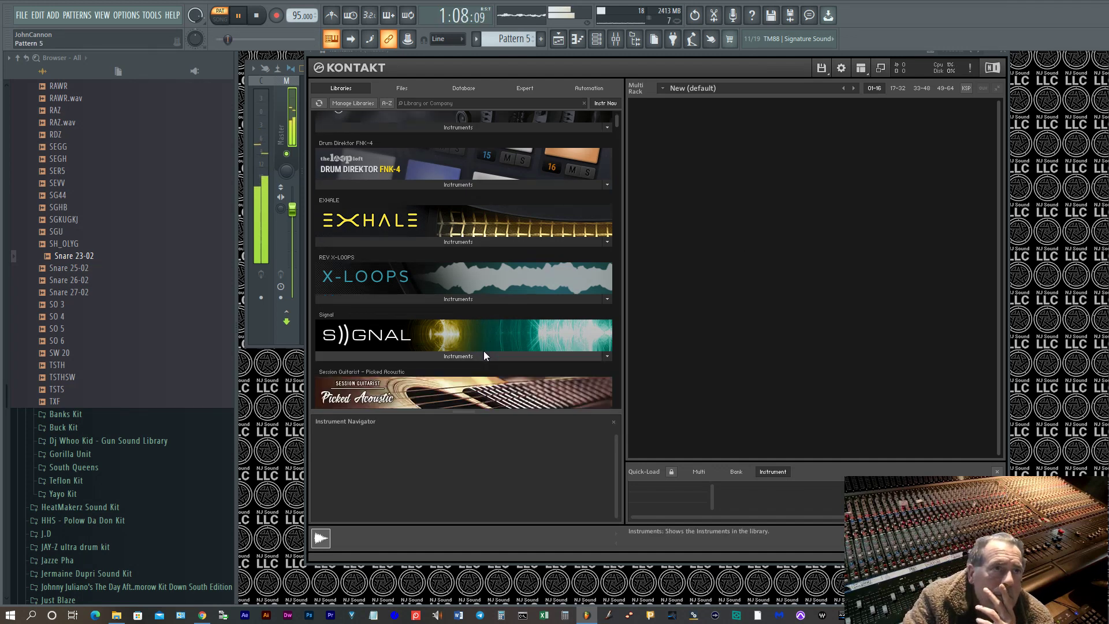
scroll(484, 347, down, 7)
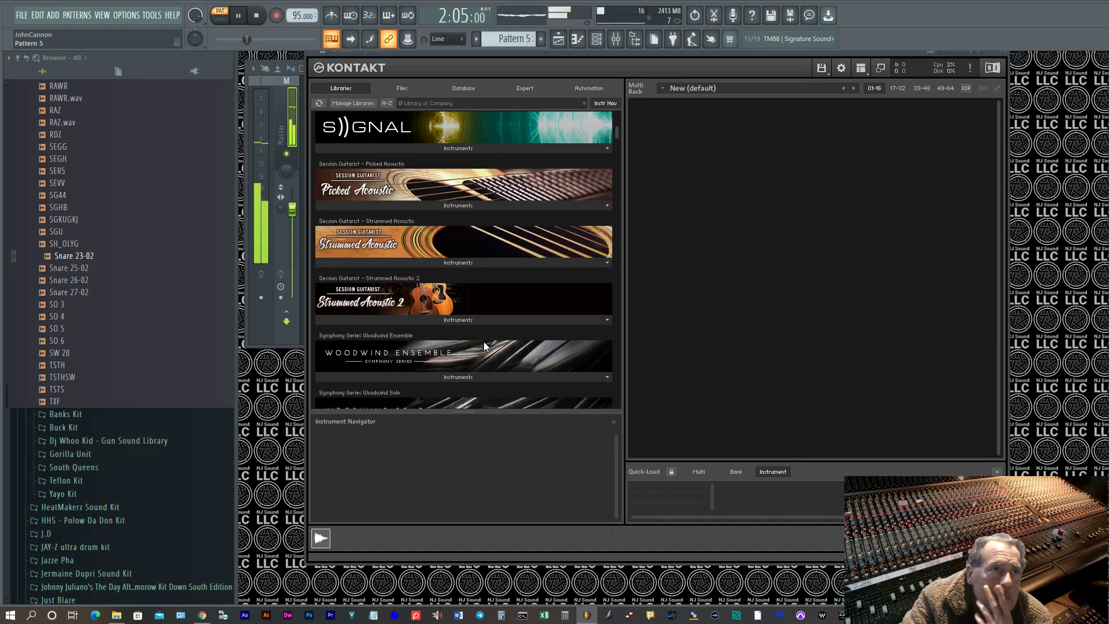
scroll(483, 344, down, 10)
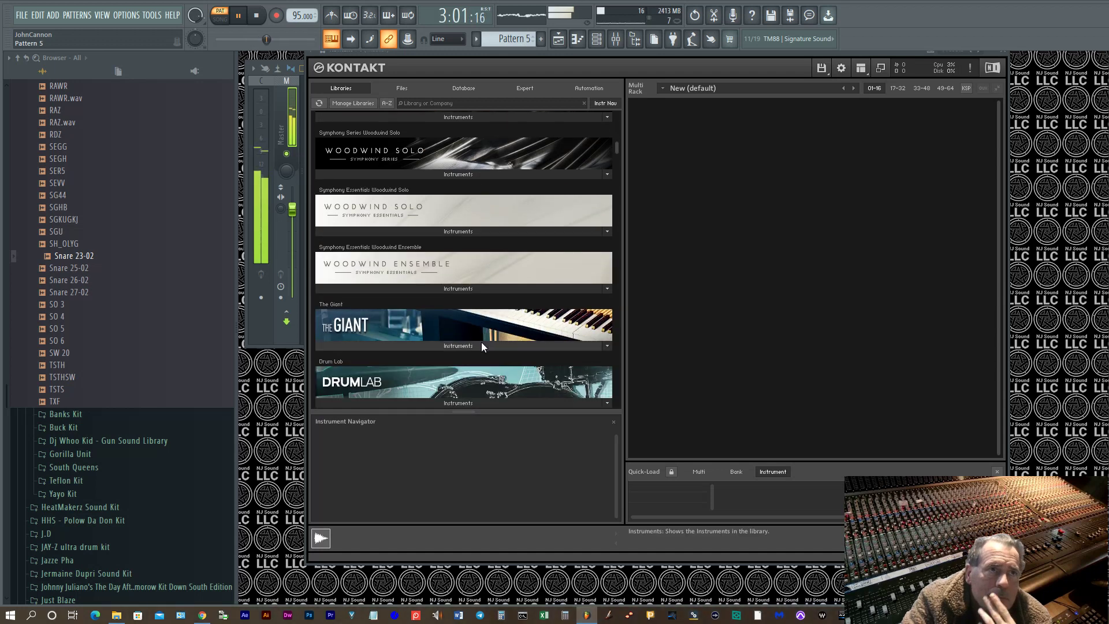
scroll(482, 347, down, 8)
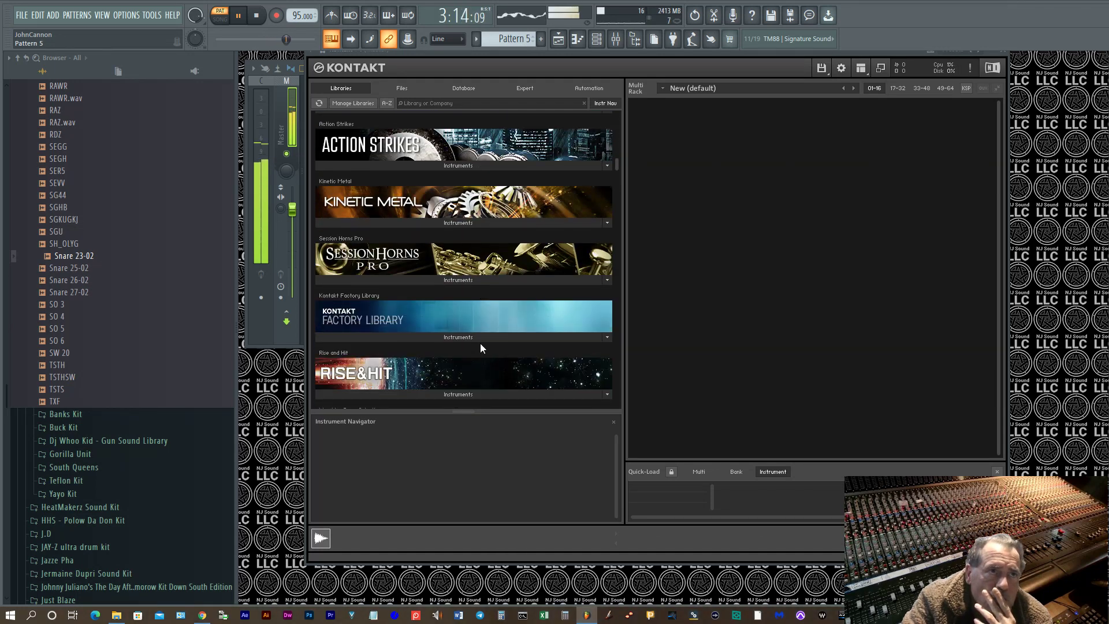
scroll(479, 347, down, 10)
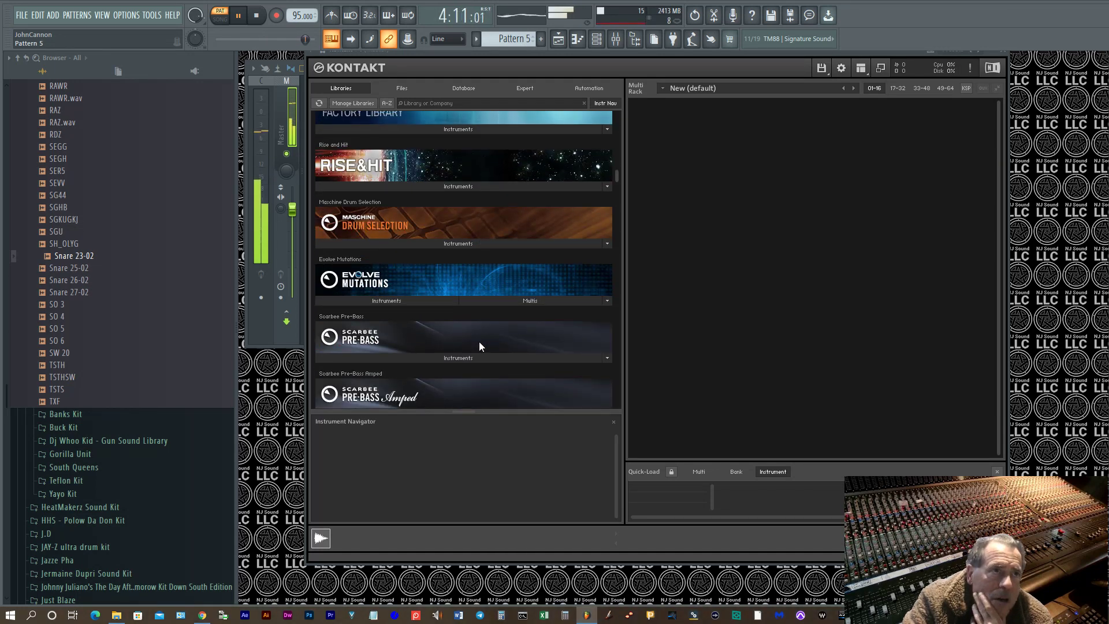
scroll(479, 344, down, 10)
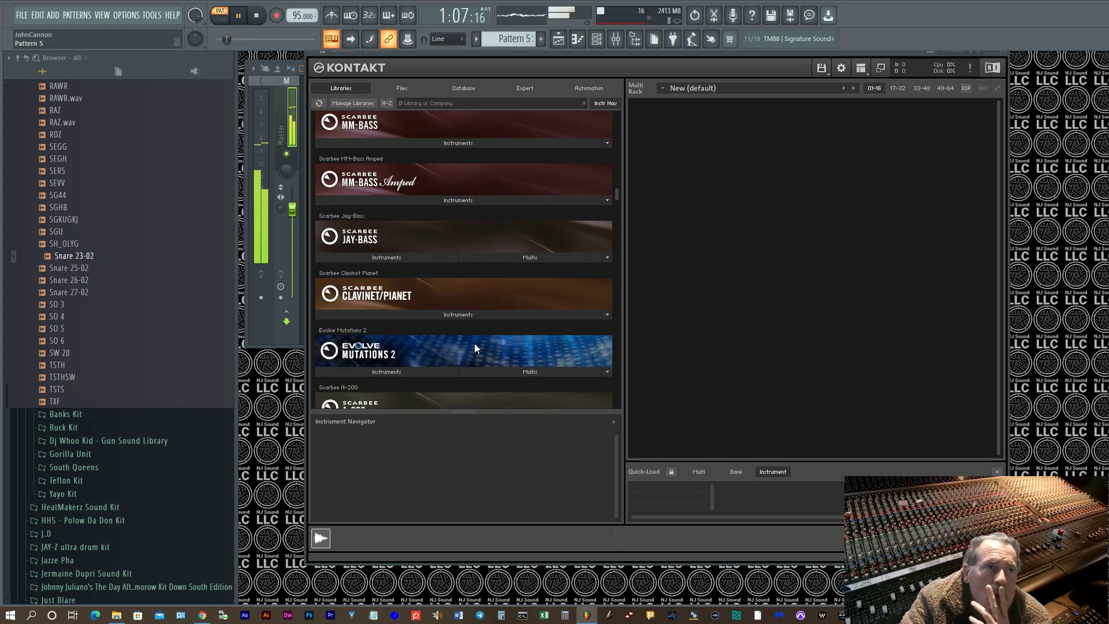
scroll(475, 344, down, 7)
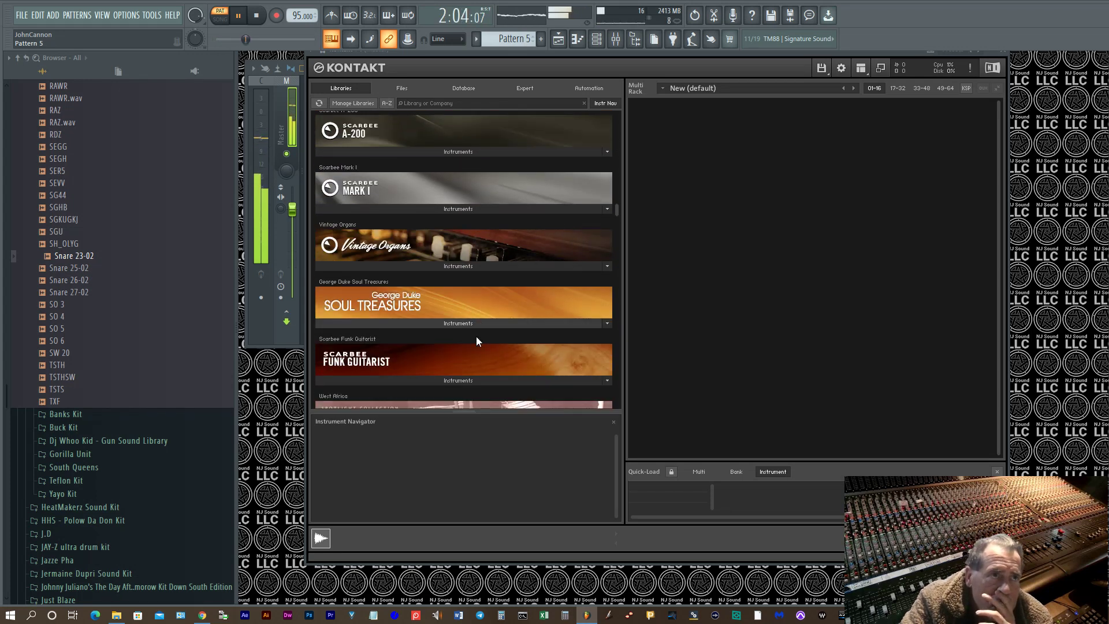
scroll(477, 340, down, 2)
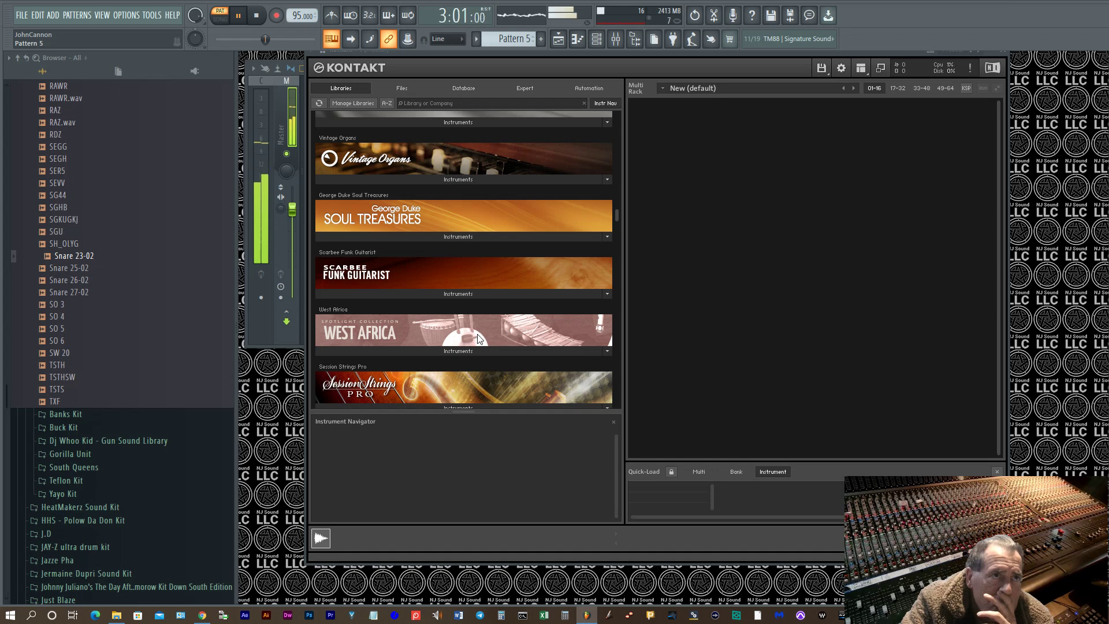
scroll(478, 339, down, 5)
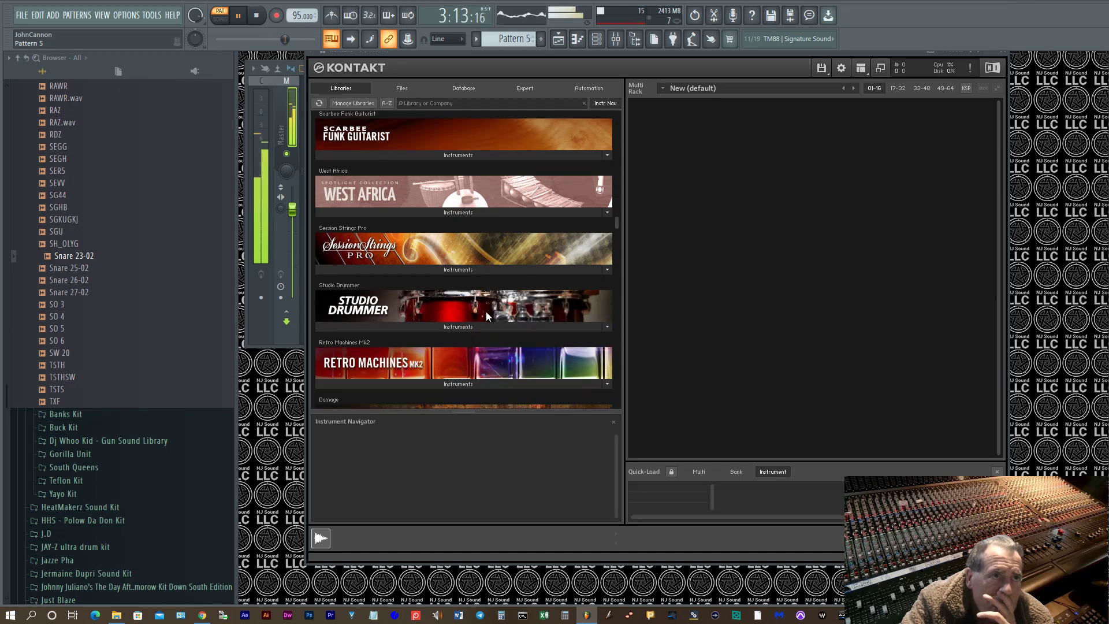
scroll(486, 312, down, 4)
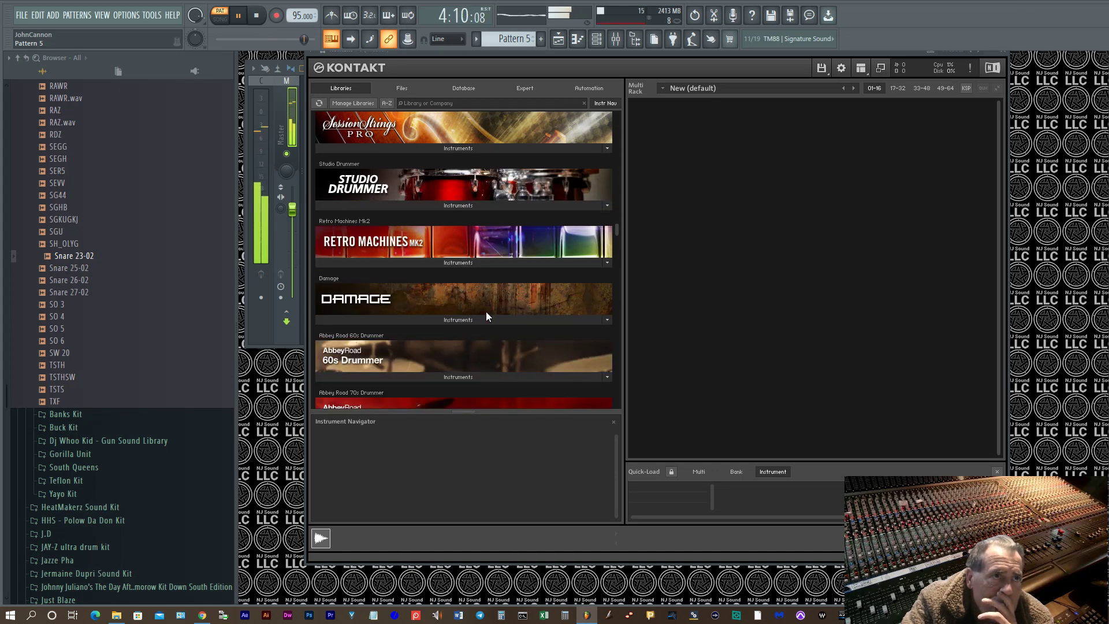
scroll(487, 315, down, 4)
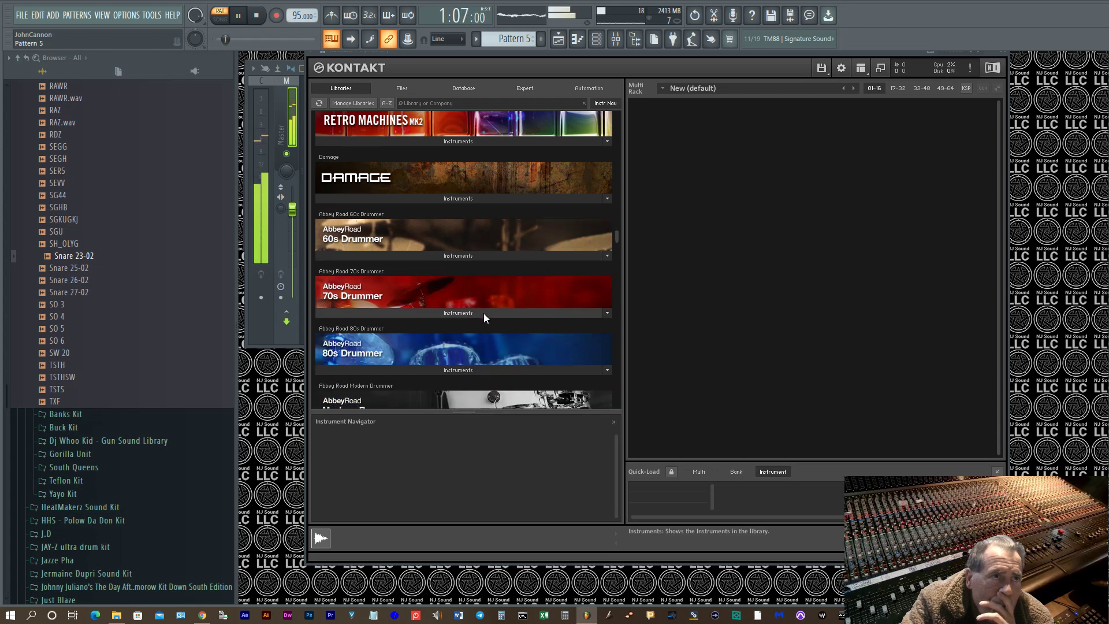
scroll(483, 313, down, 6)
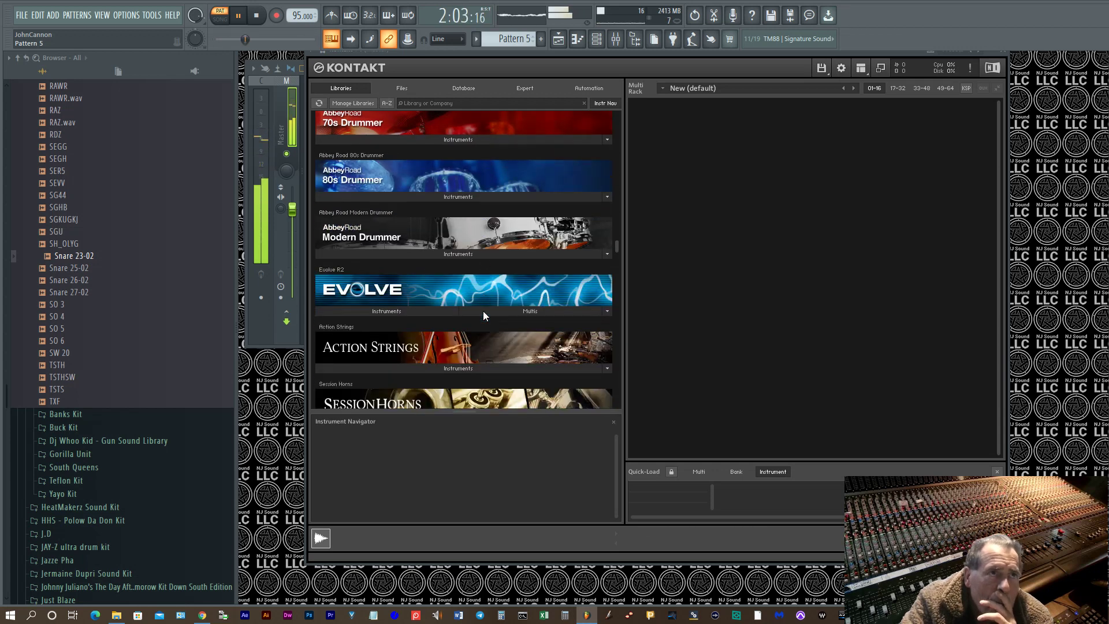
scroll(483, 315, down, 1)
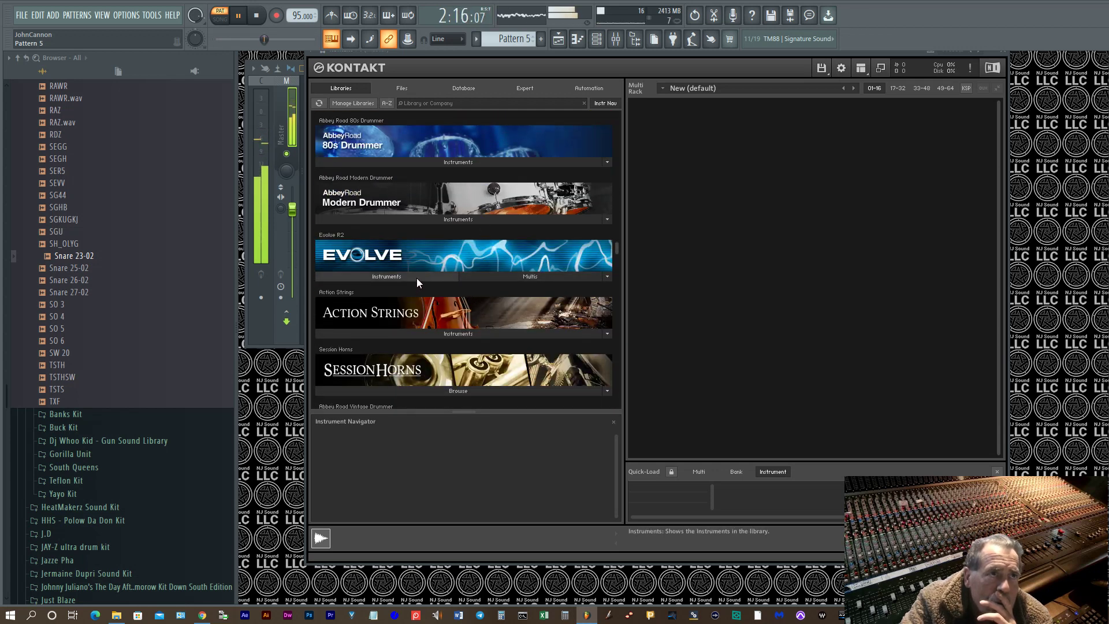
scroll(421, 292, down, 5)
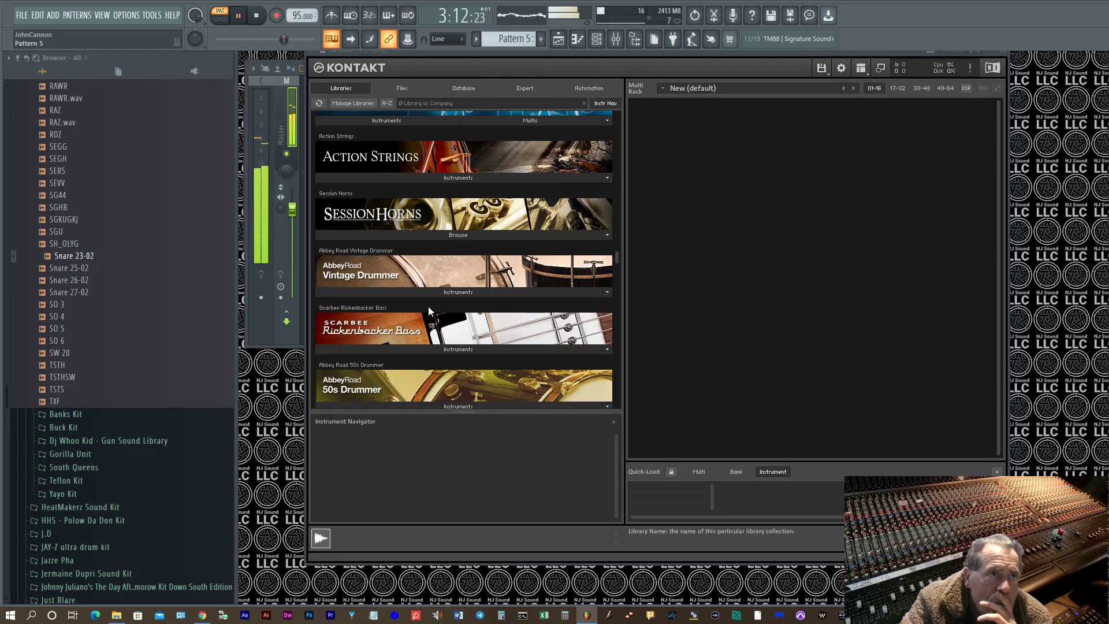
scroll(428, 306, down, 4)
scroll(417, 304, down, 2)
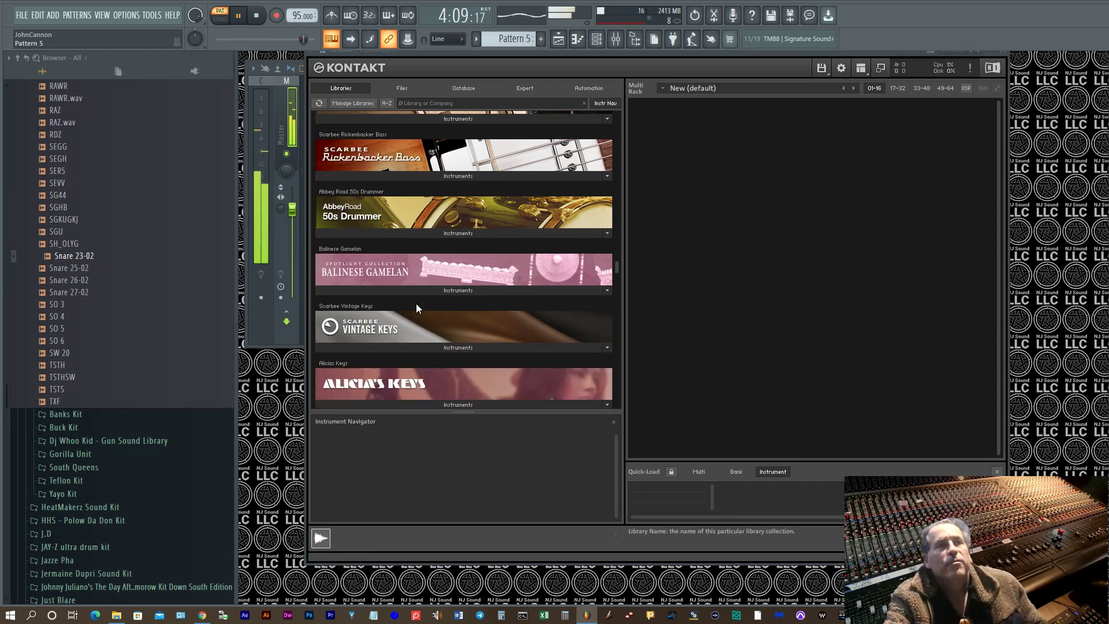
scroll(404, 344, down, 2)
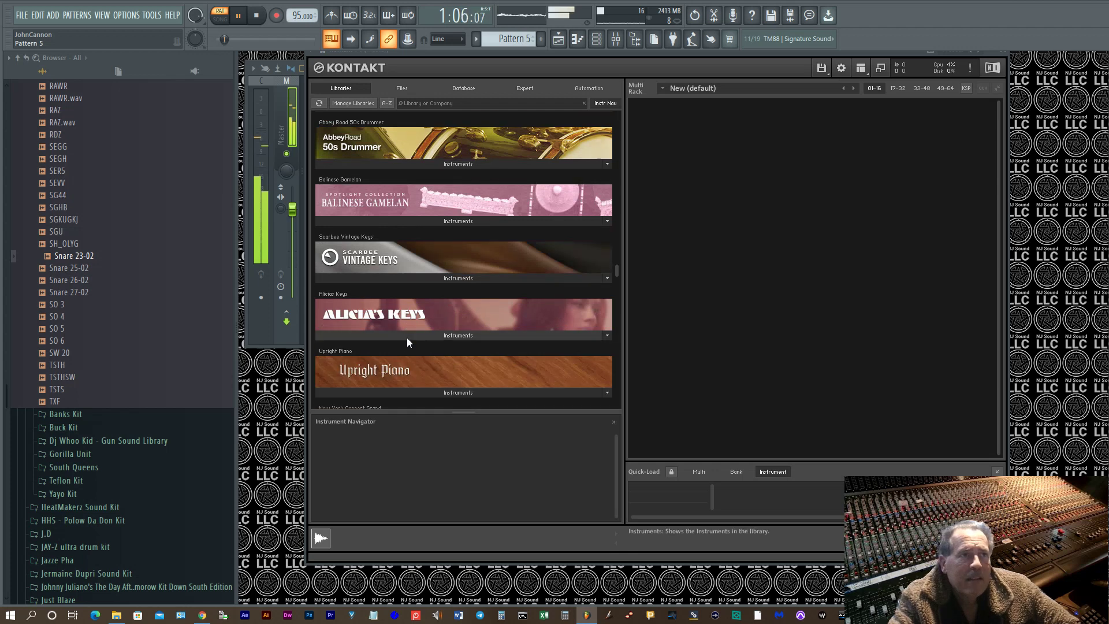
scroll(408, 338, down, 2)
scroll(408, 330, down, 2)
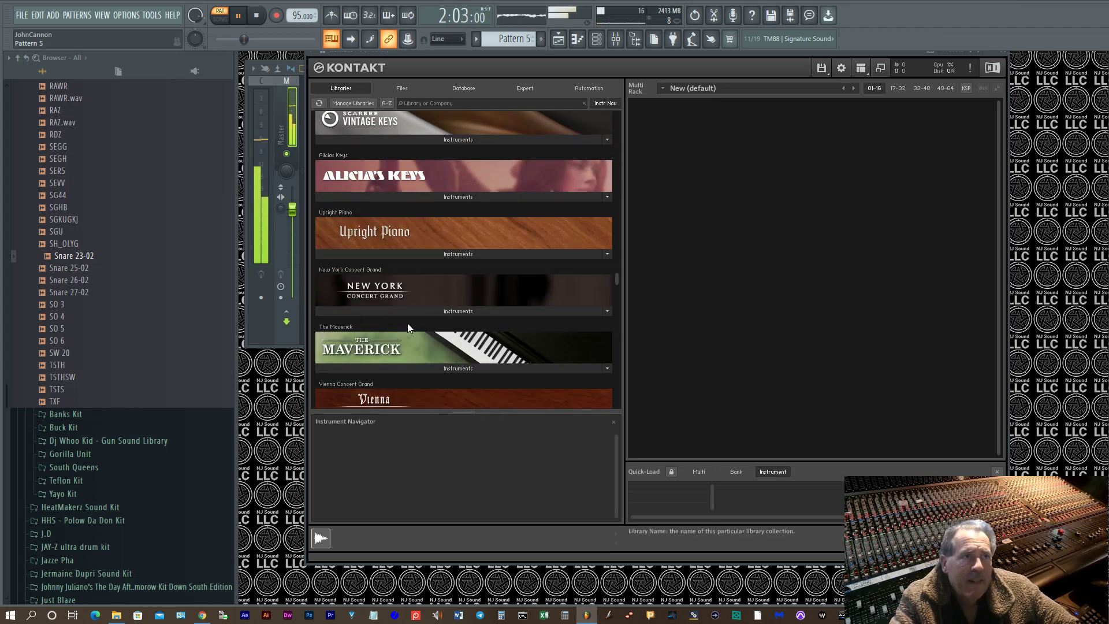
scroll(407, 322, down, 3)
scroll(410, 314, down, 6)
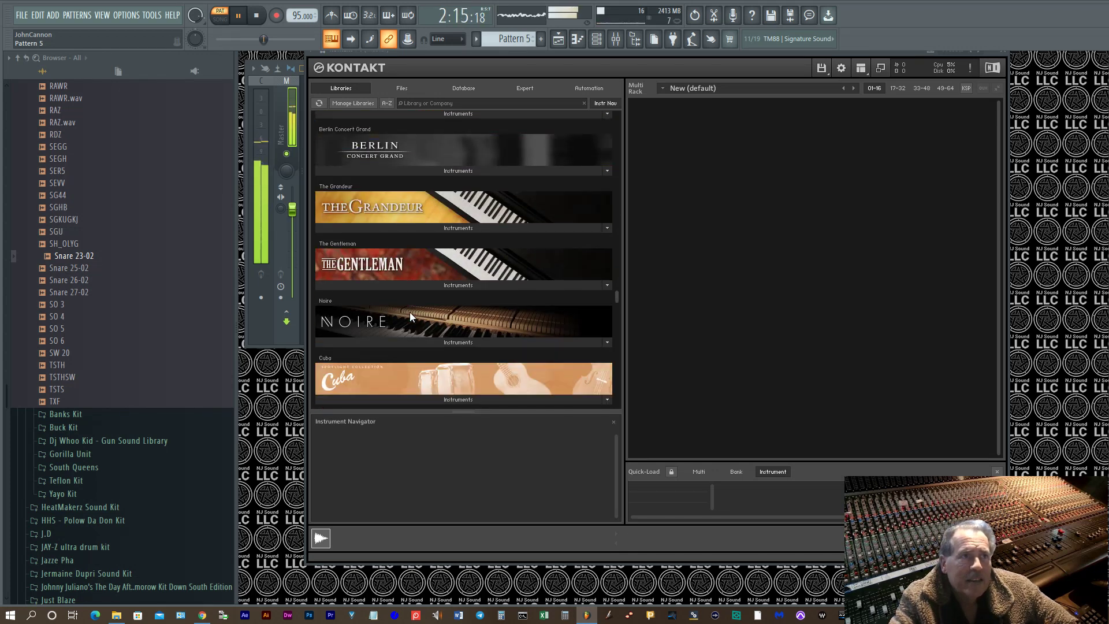
scroll(410, 312, down, 1)
click(406, 327)
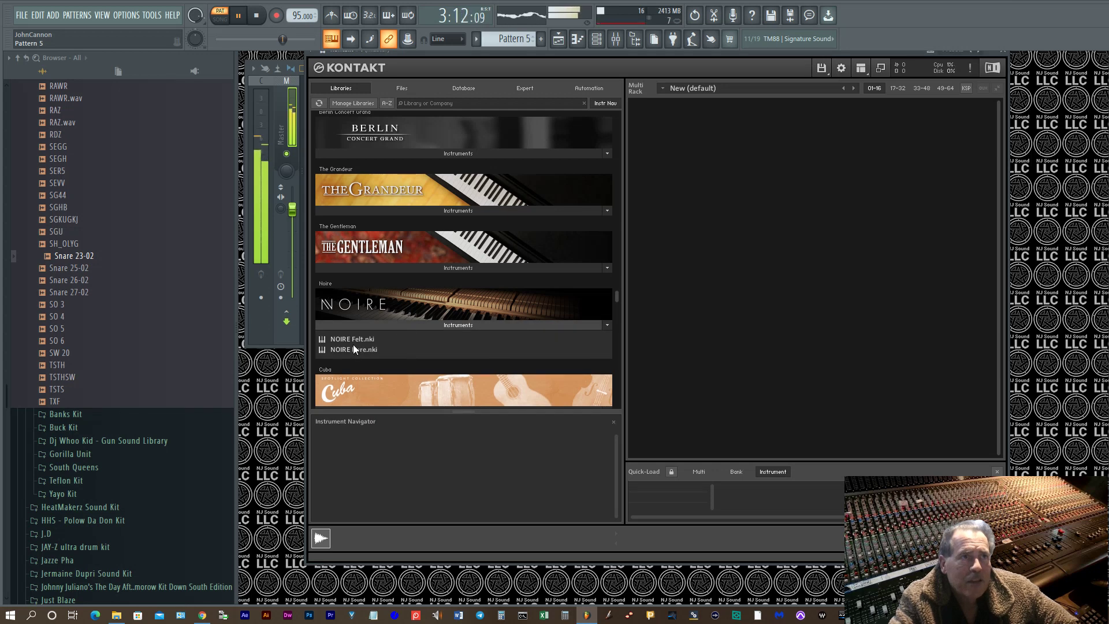
drag(345, 349, 792, 327)
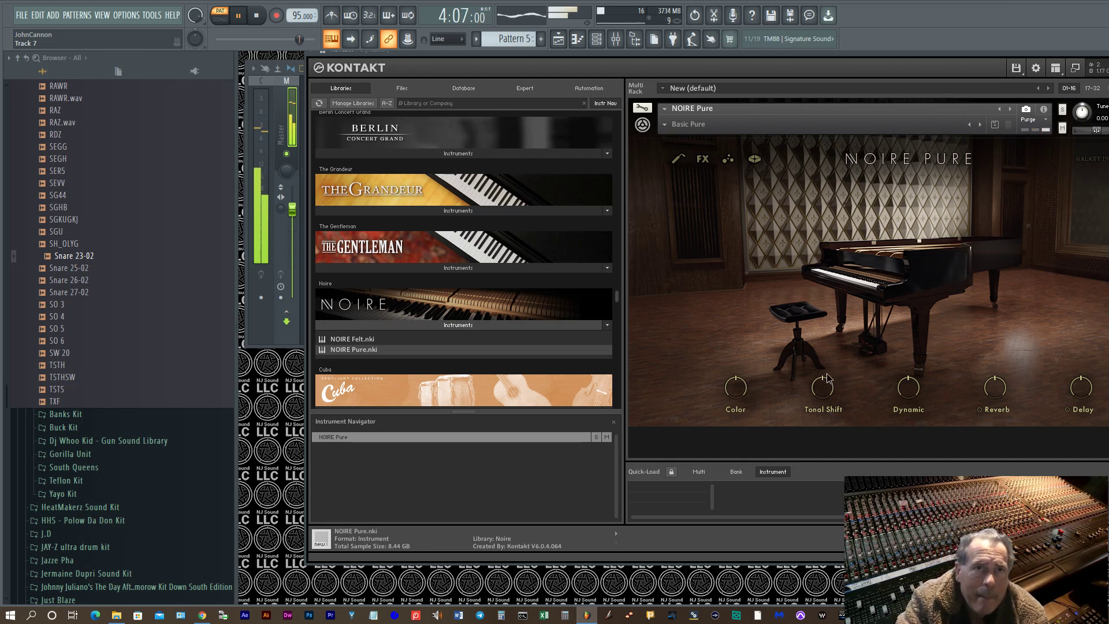
Raise NOIRE Pure's Tonal Shift, set Color to 39%, enable Reverb and Delay, and set the delay amount to about -5.9 dB.
drag(833, 383, 767, 360)
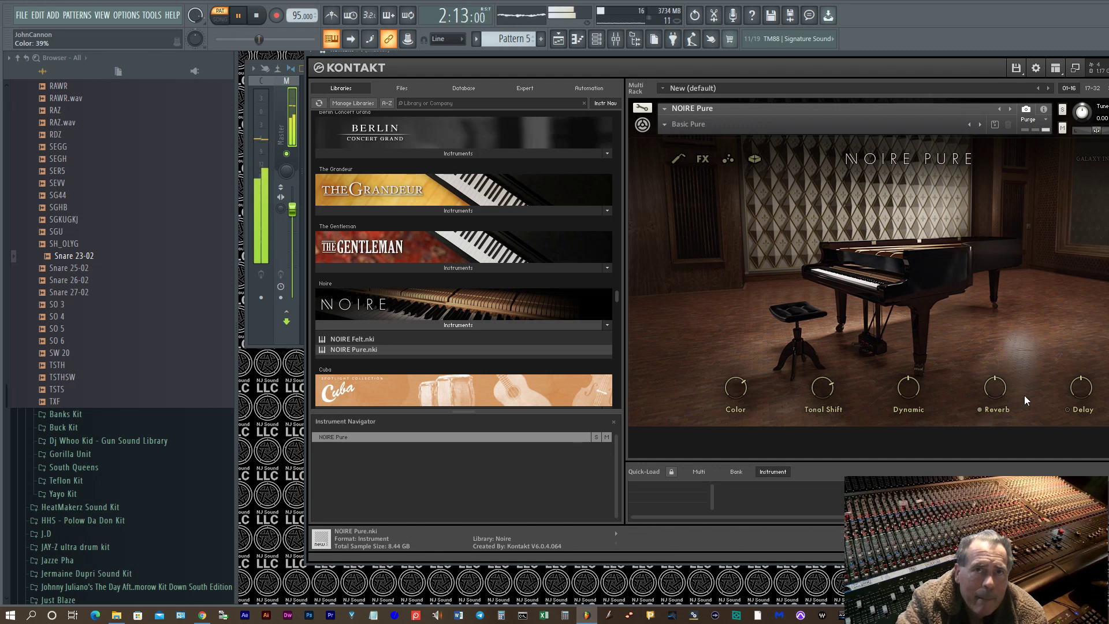
drag(1080, 390, 1085, 352)
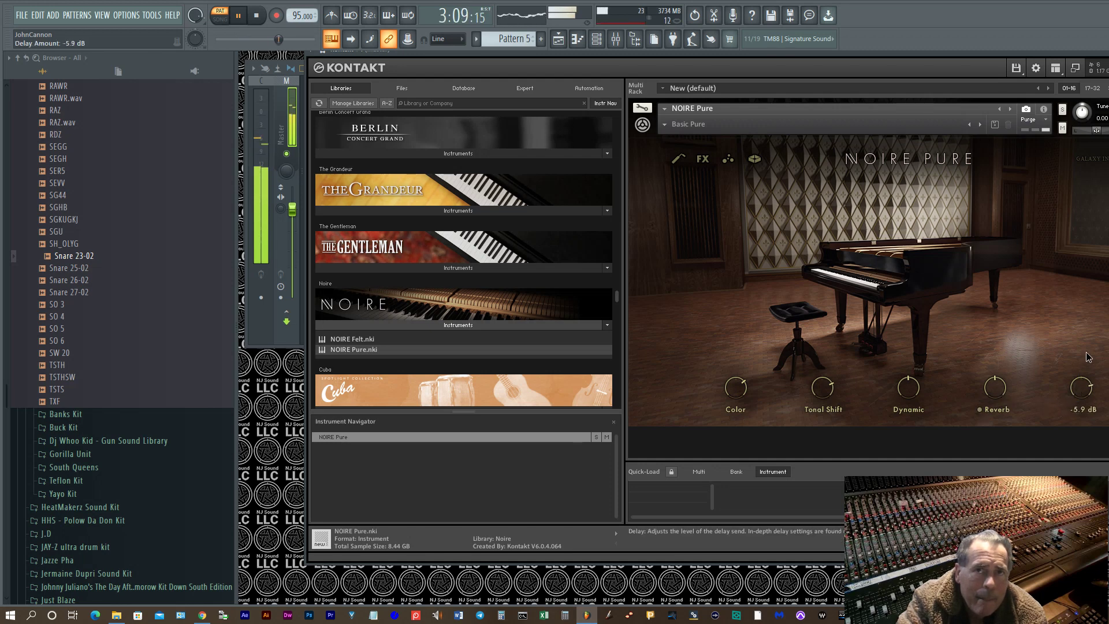
drag(1000, 375, 1000, 371)
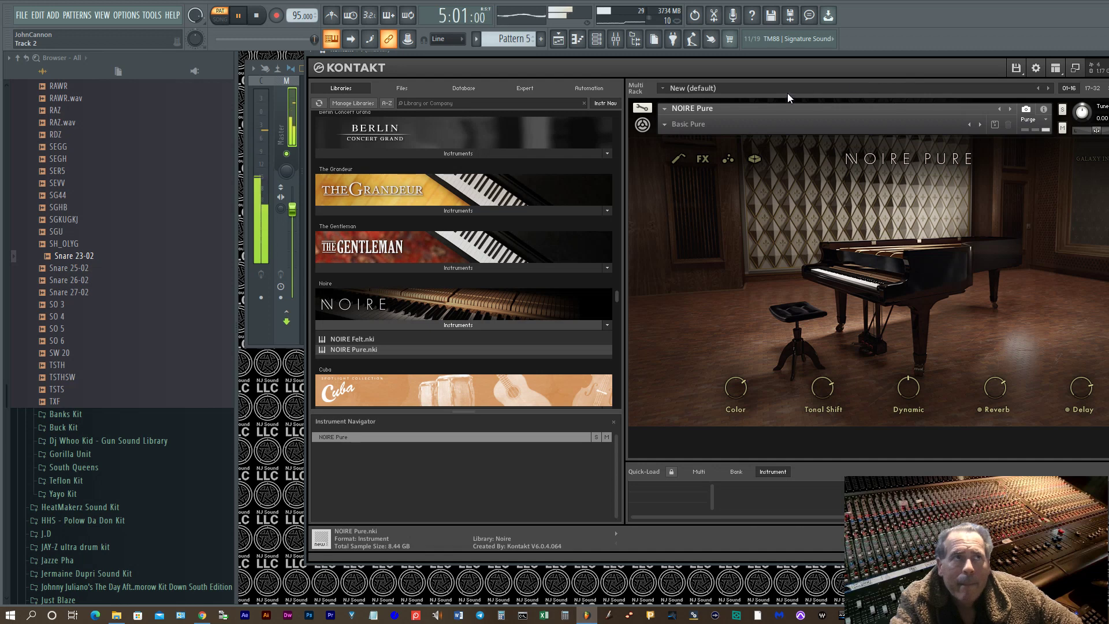
Close the Kontakt instrument with NOIRE Pure and switch to Pattern 6.
drag(618, 53, 411, 92)
click(989, 88)
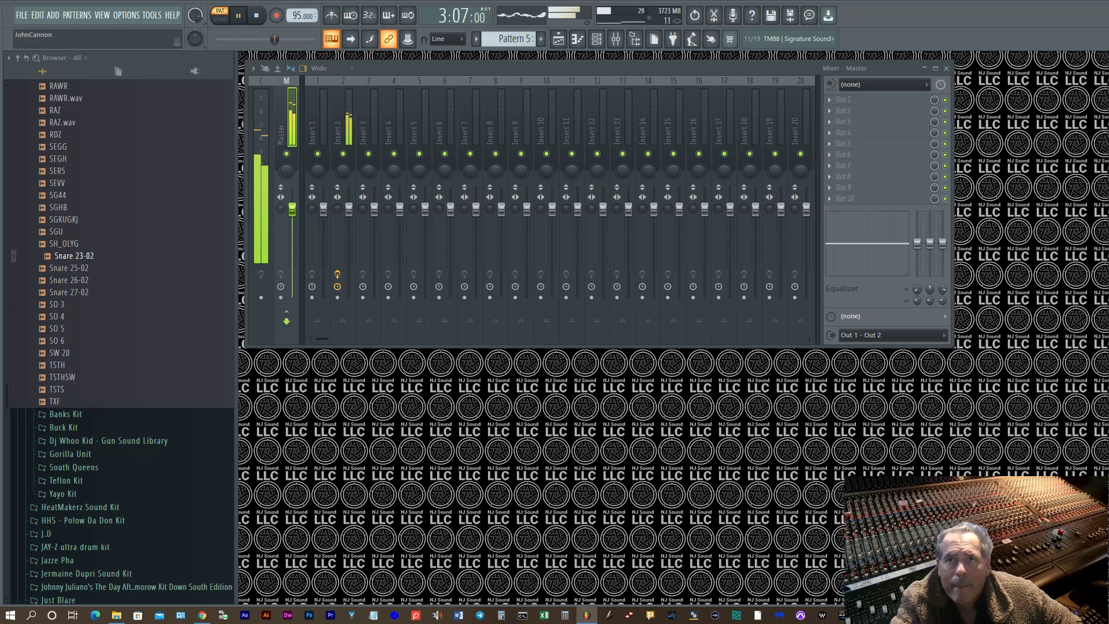
key(KP_Add)
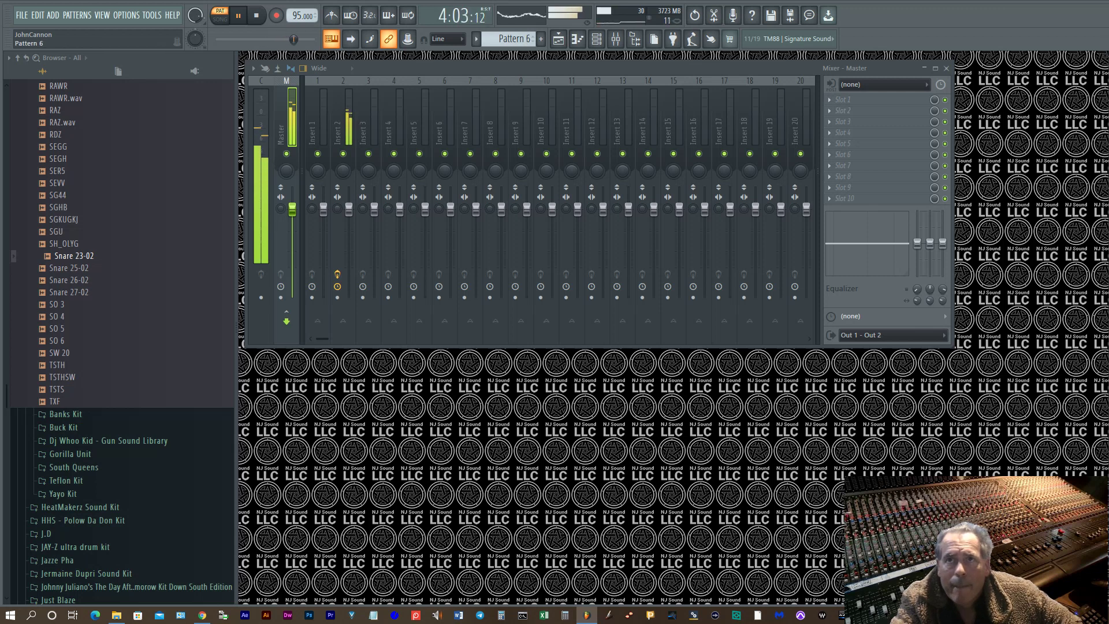
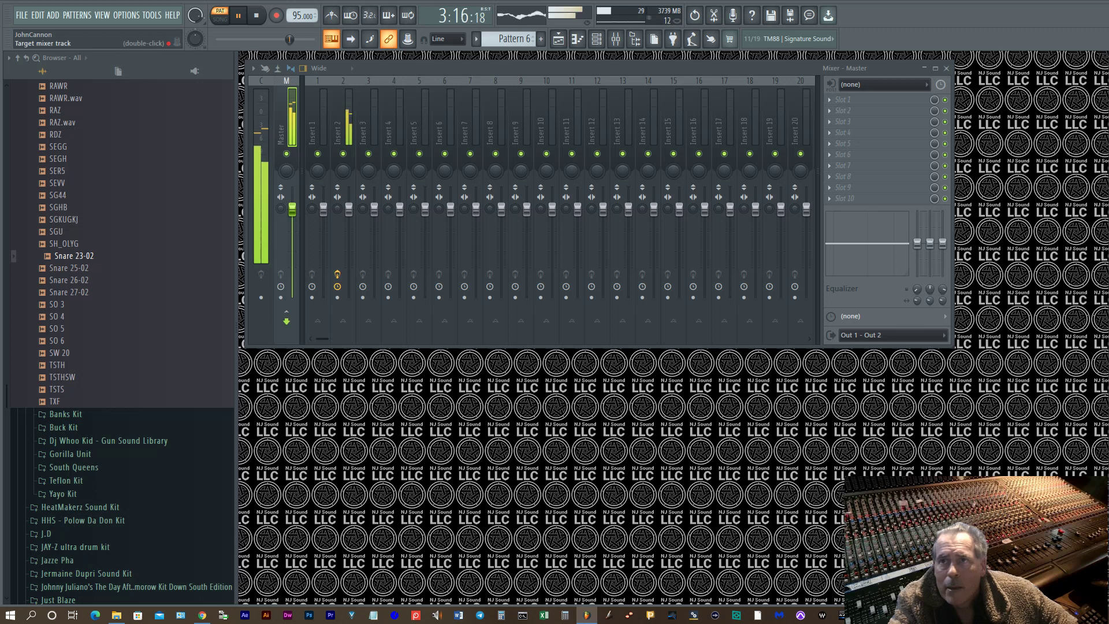
Load the API-2500 Stereo compressor into the second effect slot of mixer track Insert 3.
click(317, 133)
key(Right)
key(Right)
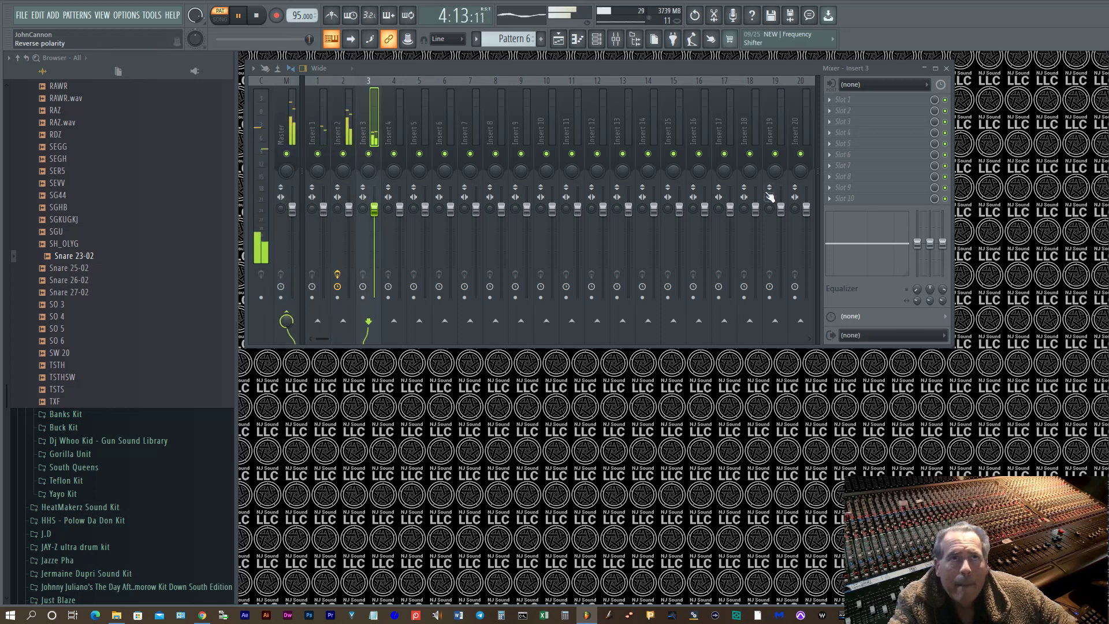
click(836, 122)
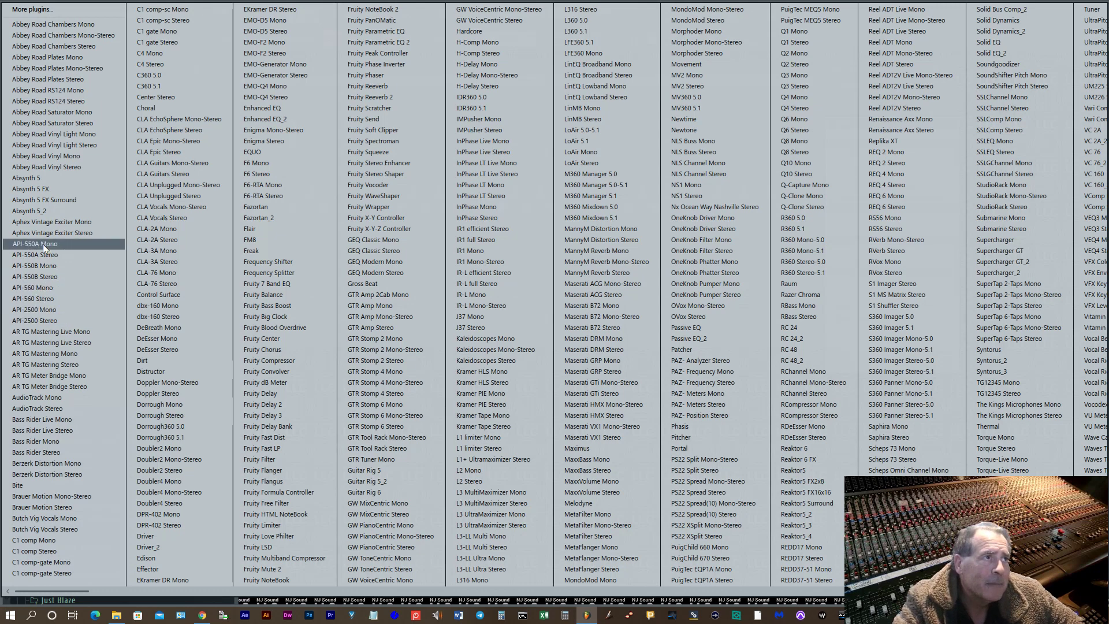
click(40, 320)
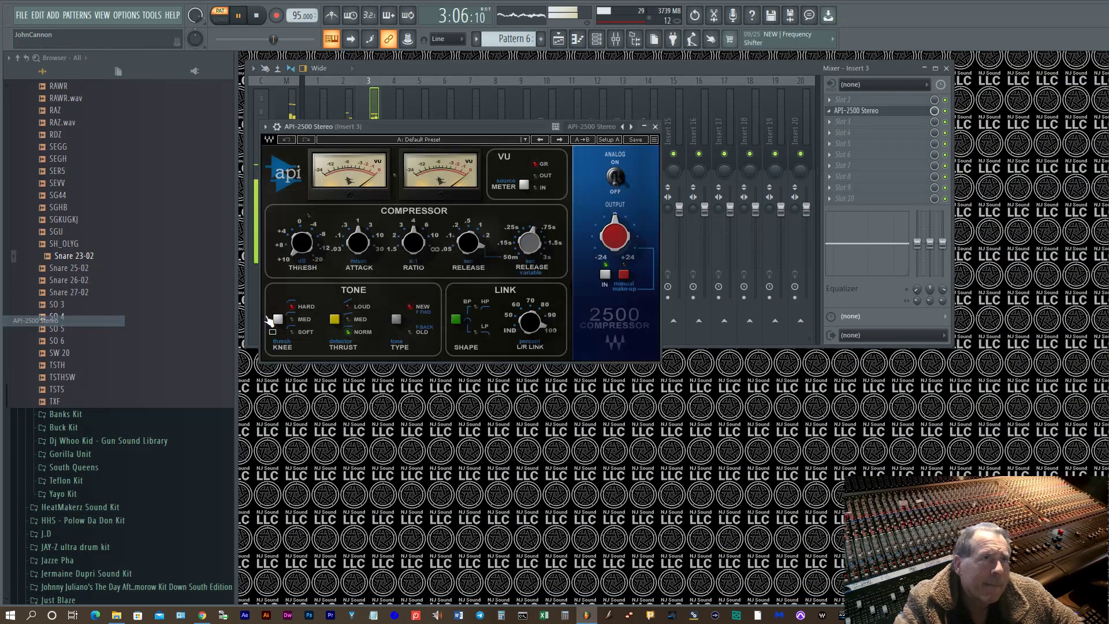
Apply the Piano factory preset to the API-2500 compressor and set its output to 6.3.
click(433, 140)
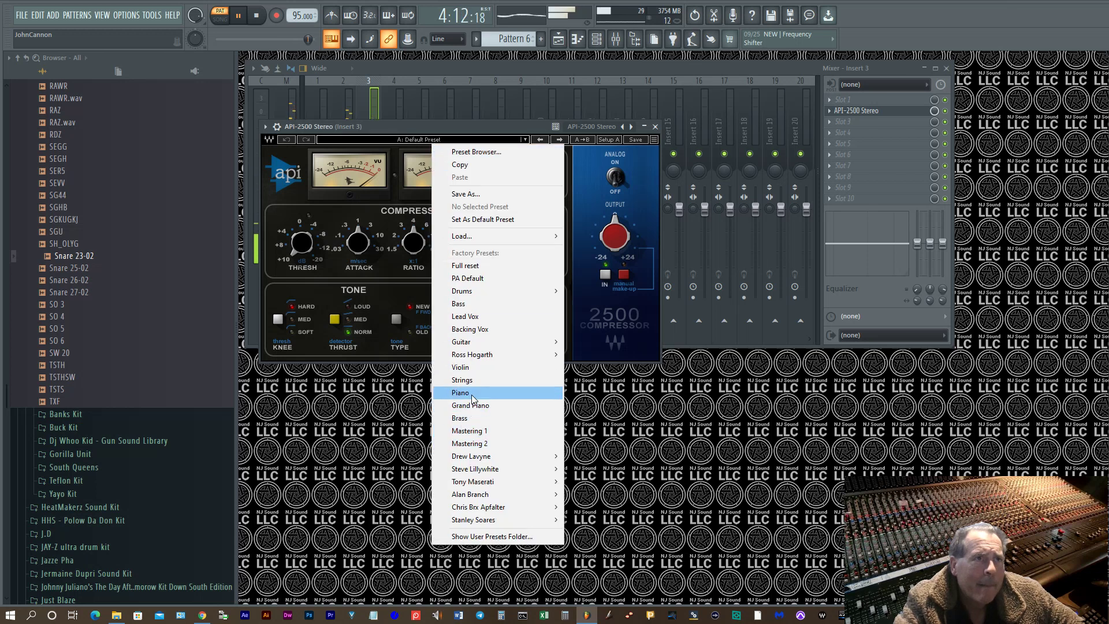
click(504, 393)
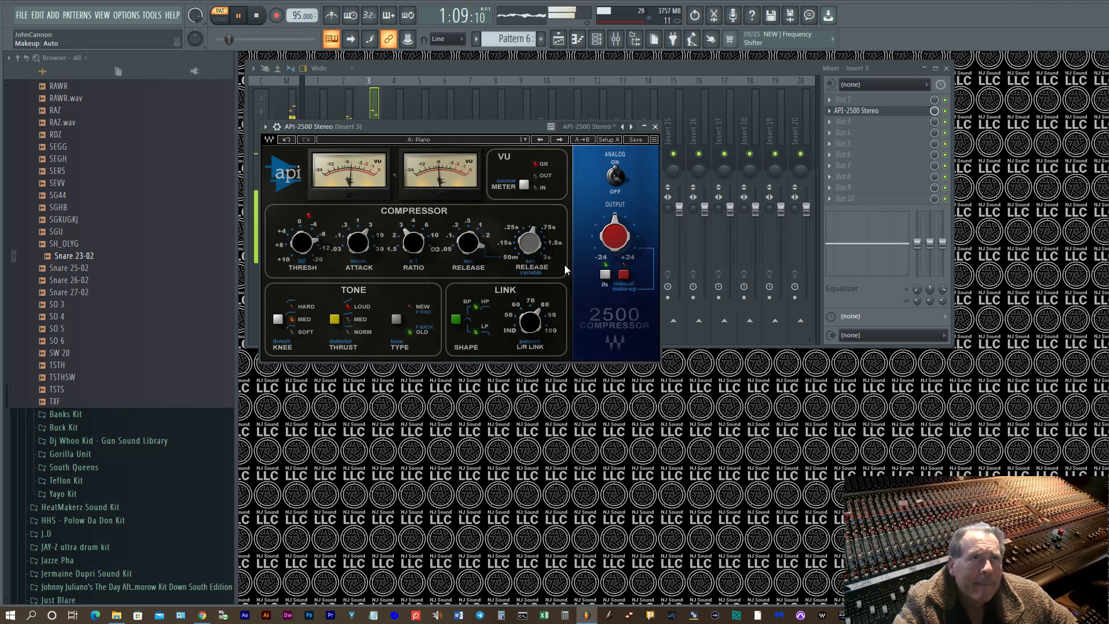
drag(613, 237, 593, 268)
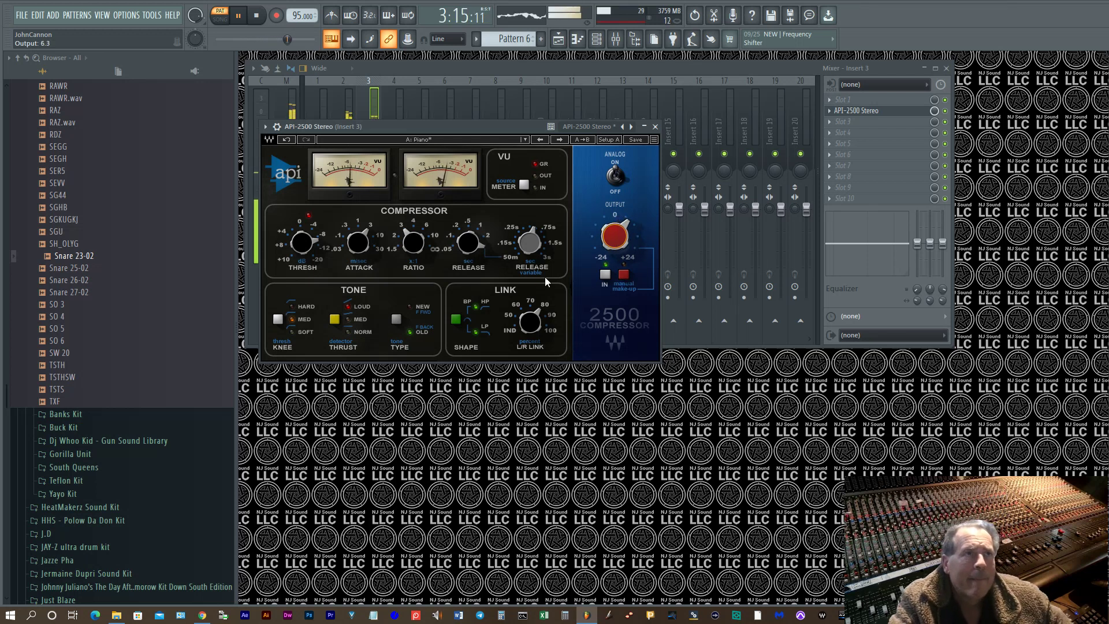
Load API-550A Mono into the first effect slot of mixer track Insert 3 and apply its Grand Piano1 factory preset.
click(834, 127)
mouse_move(830, 102)
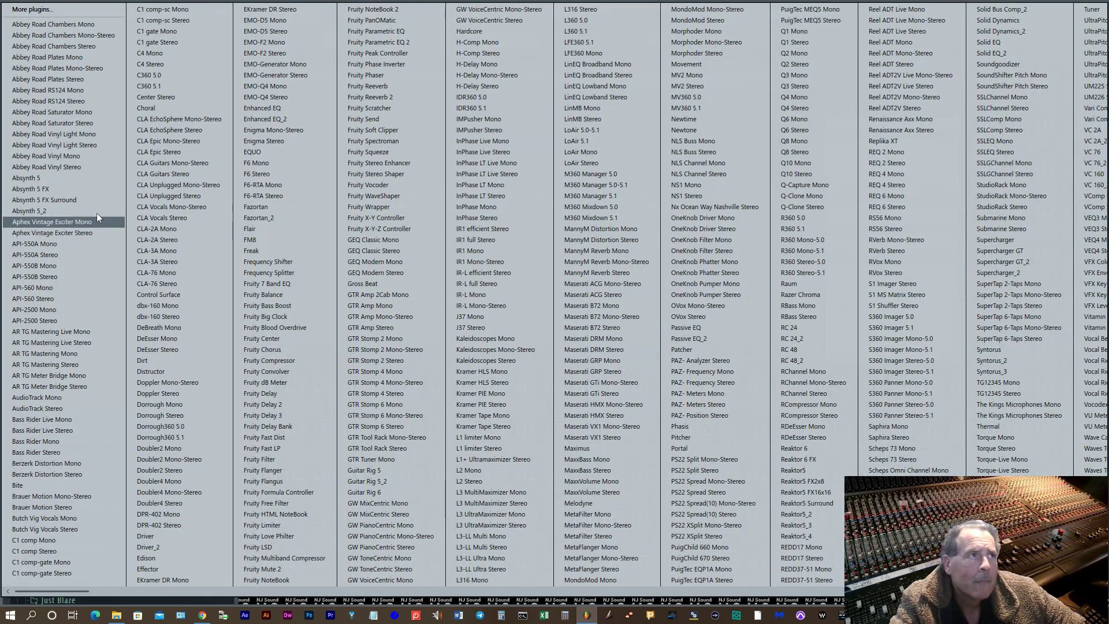
click(56, 246)
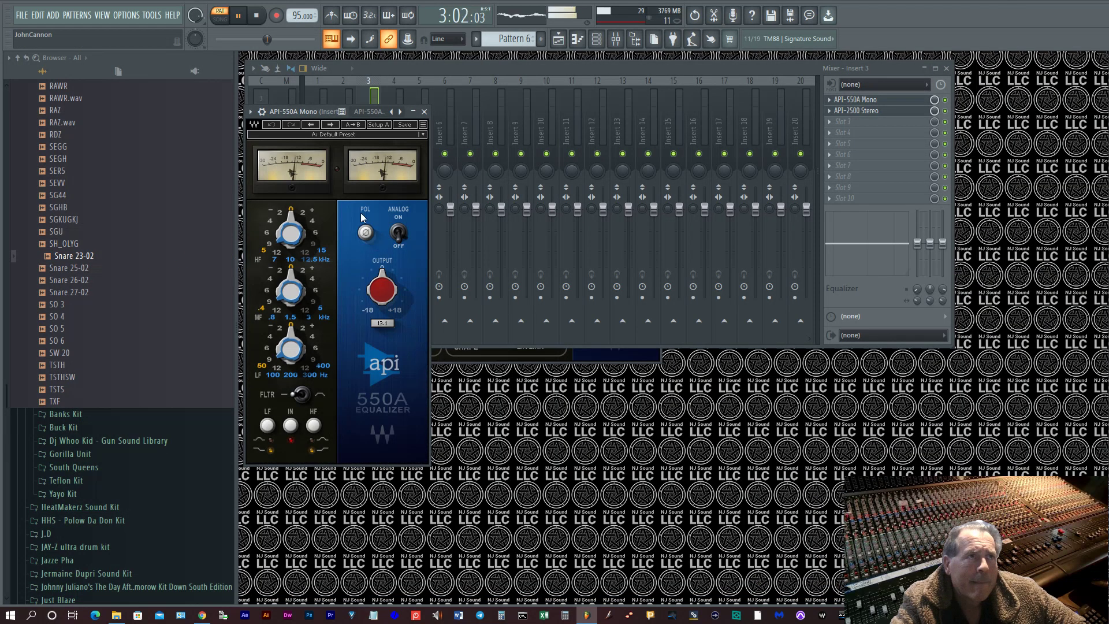
click(334, 134)
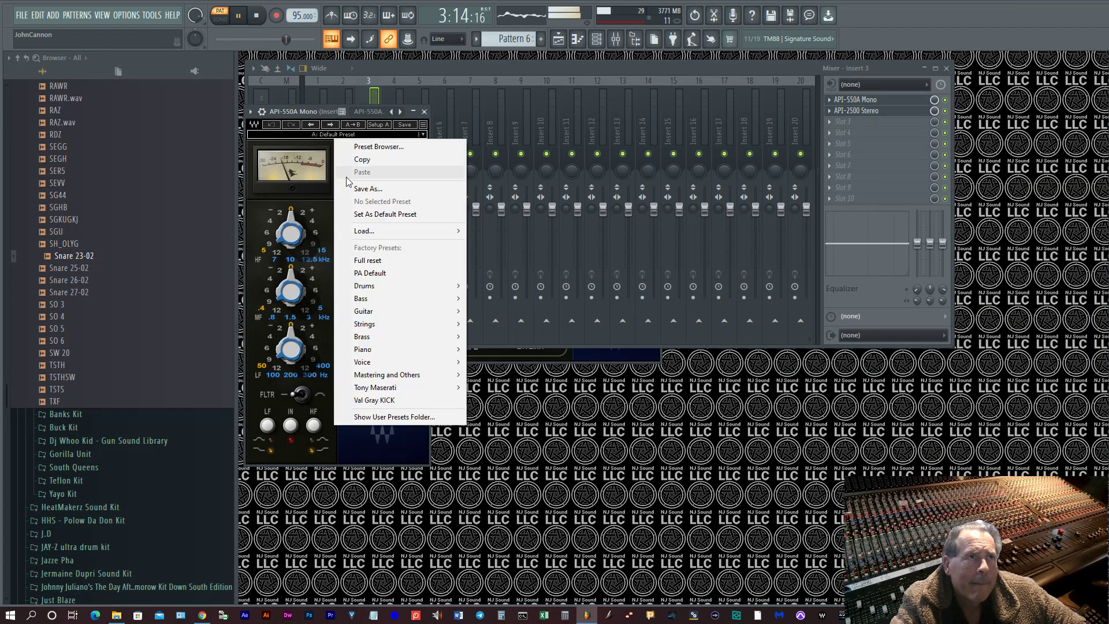
mouse_move(370, 350)
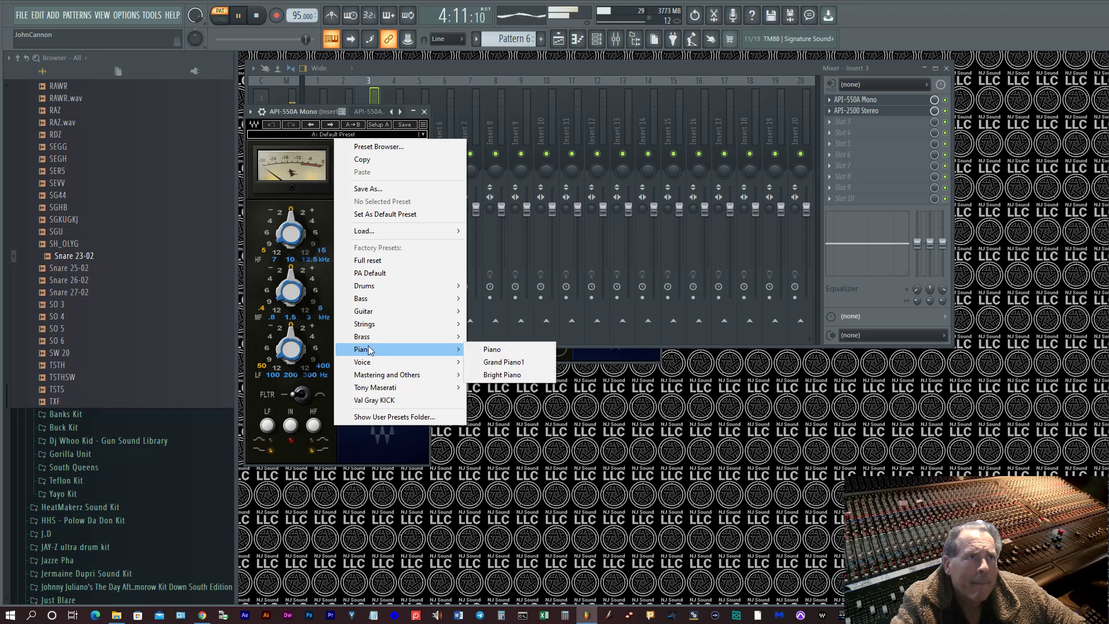
click(503, 362)
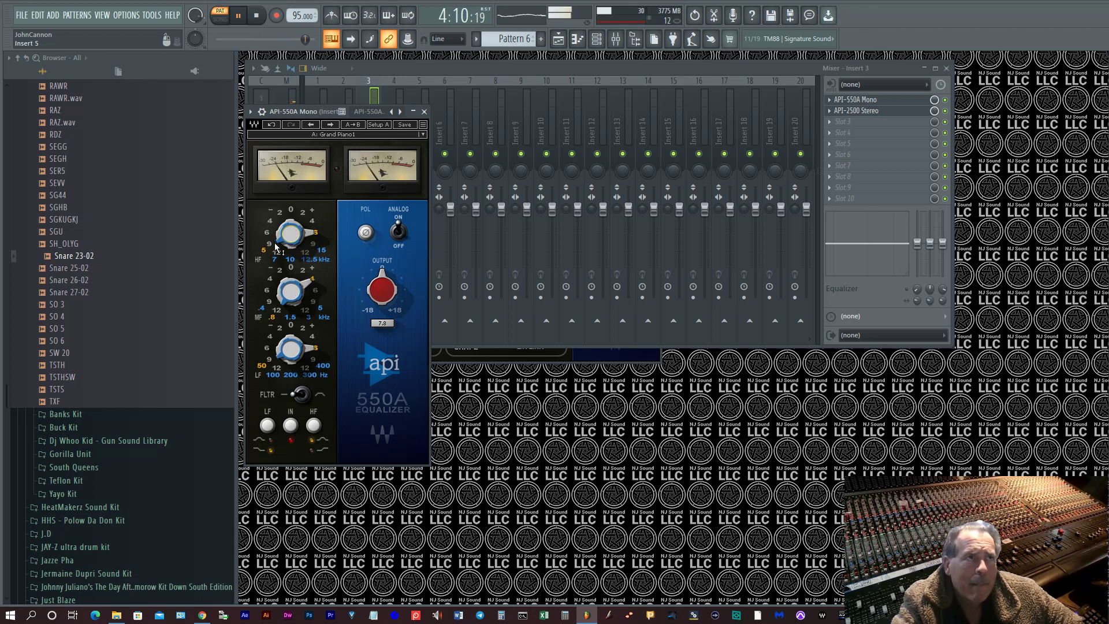
Set the API-550A's high gain to +12 dB, raise its output slightly, and close the equalizer.
drag(281, 250, 307, 215)
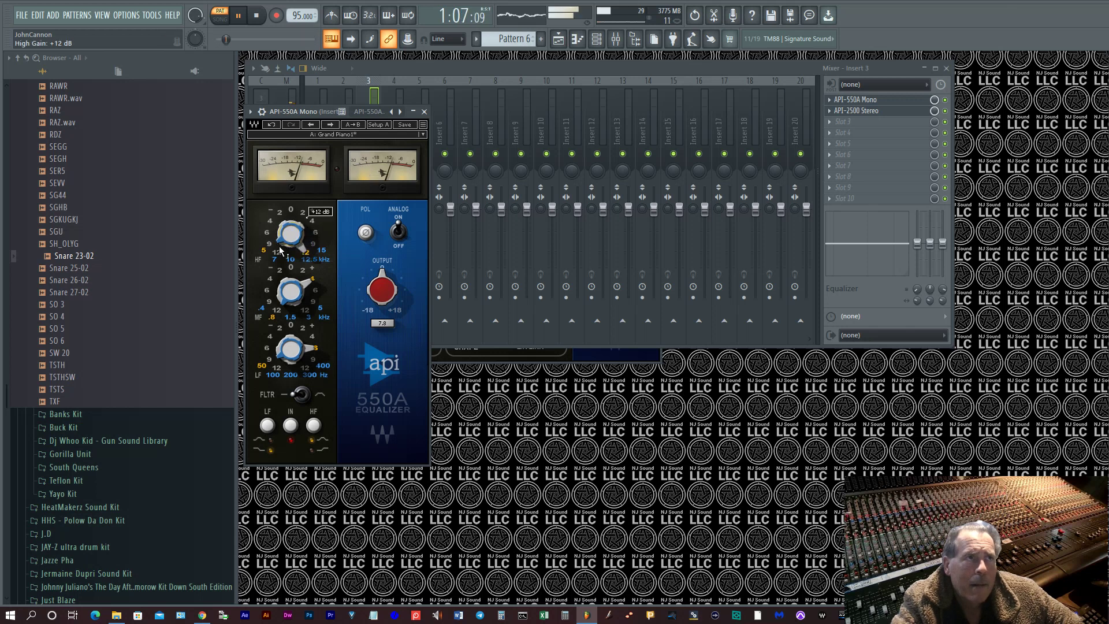
drag(379, 287, 380, 277)
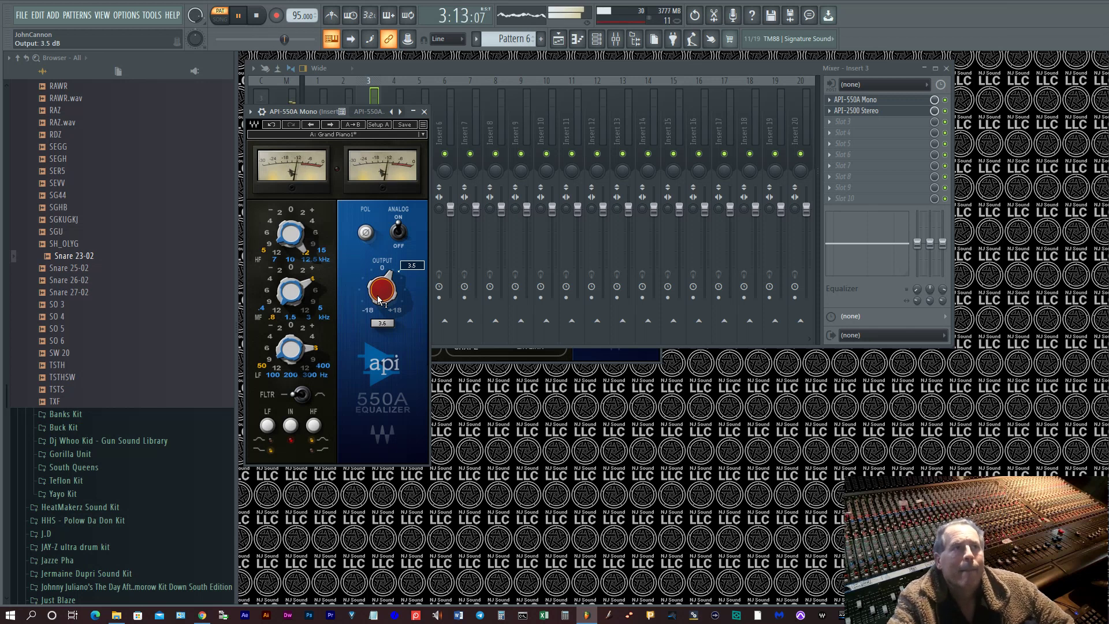
drag(381, 296, 382, 290)
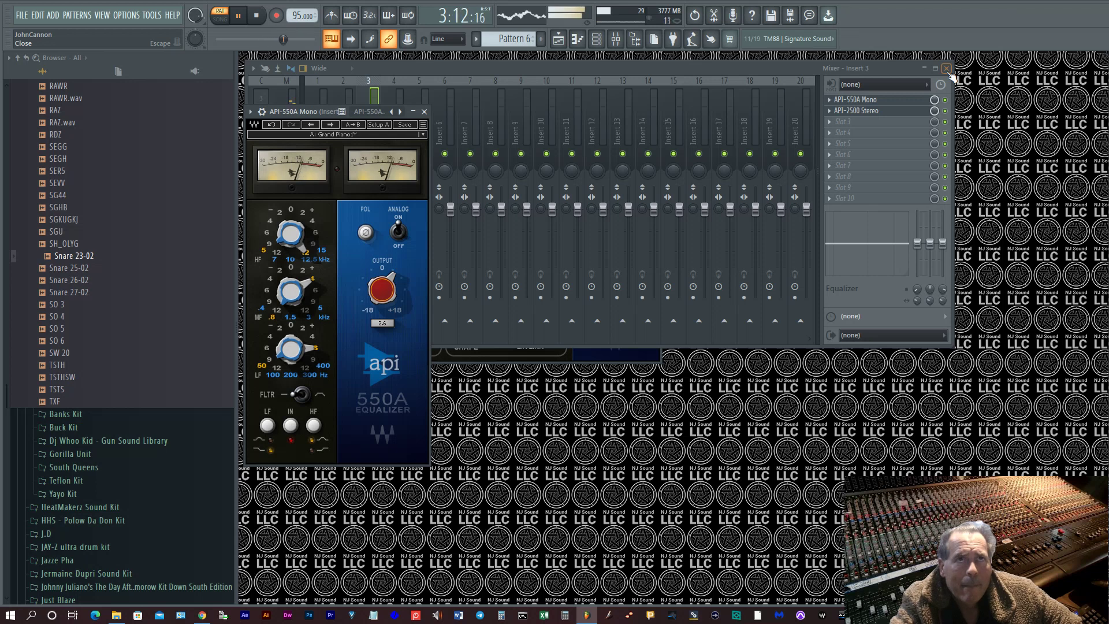
click(424, 112)
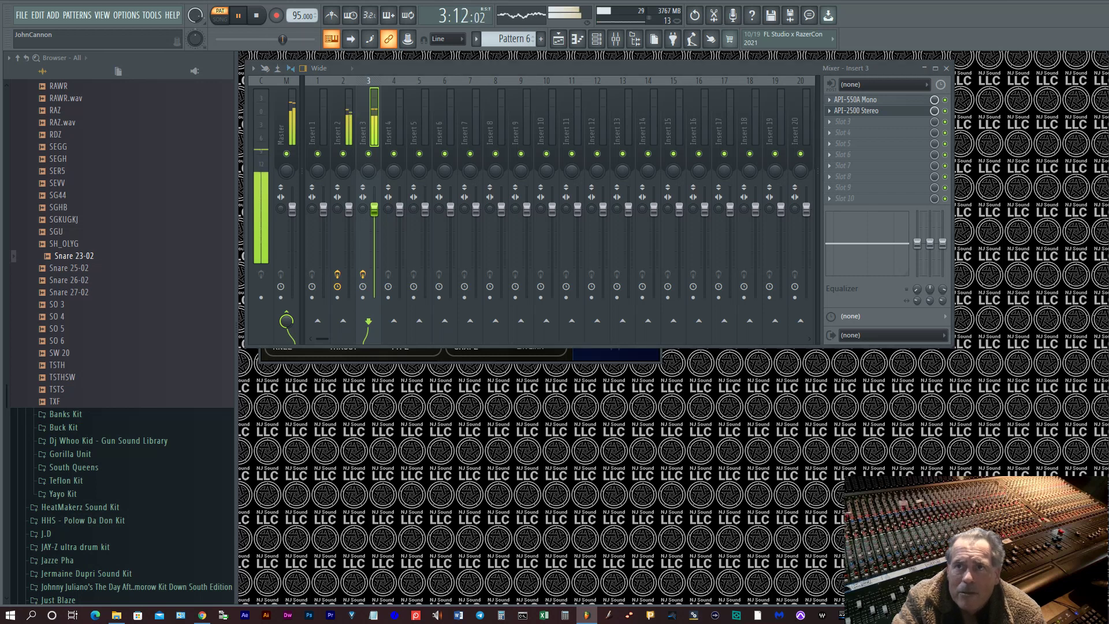
In new Pattern 7, search the Analog Lab V presets for "swells" and load Swell Strings.
key(KP_Add)
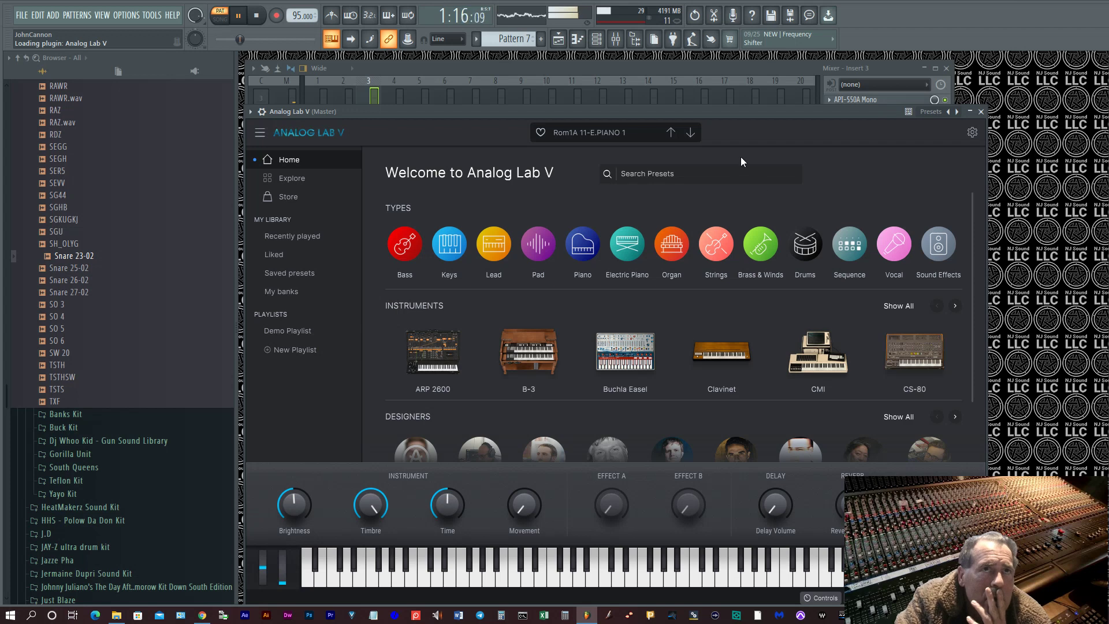
click(730, 176)
text(sweels)
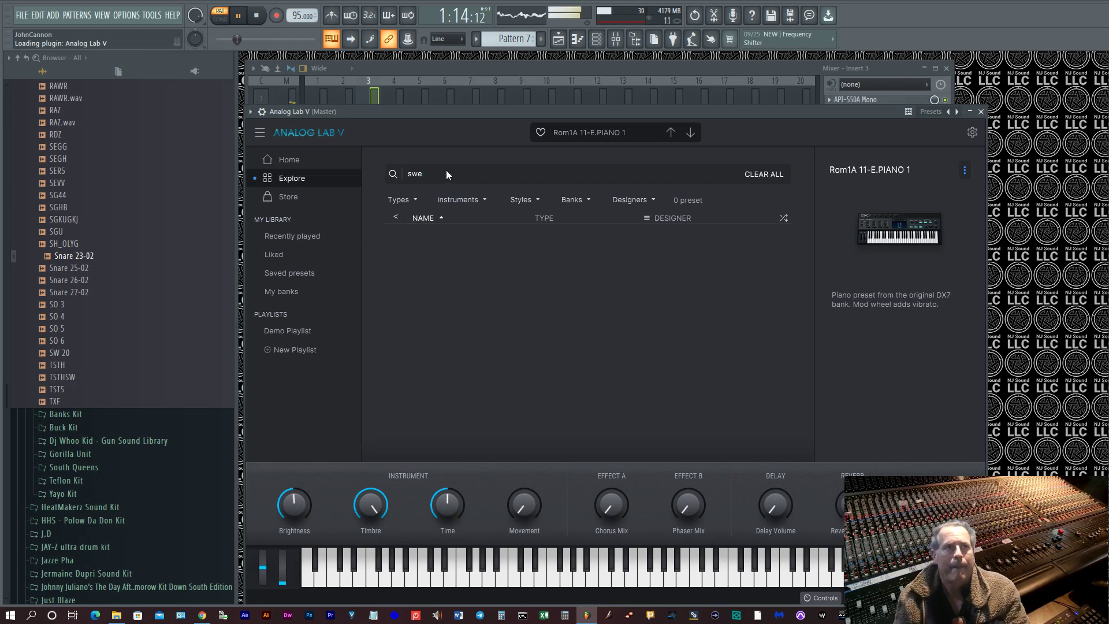
key(BackSpace)
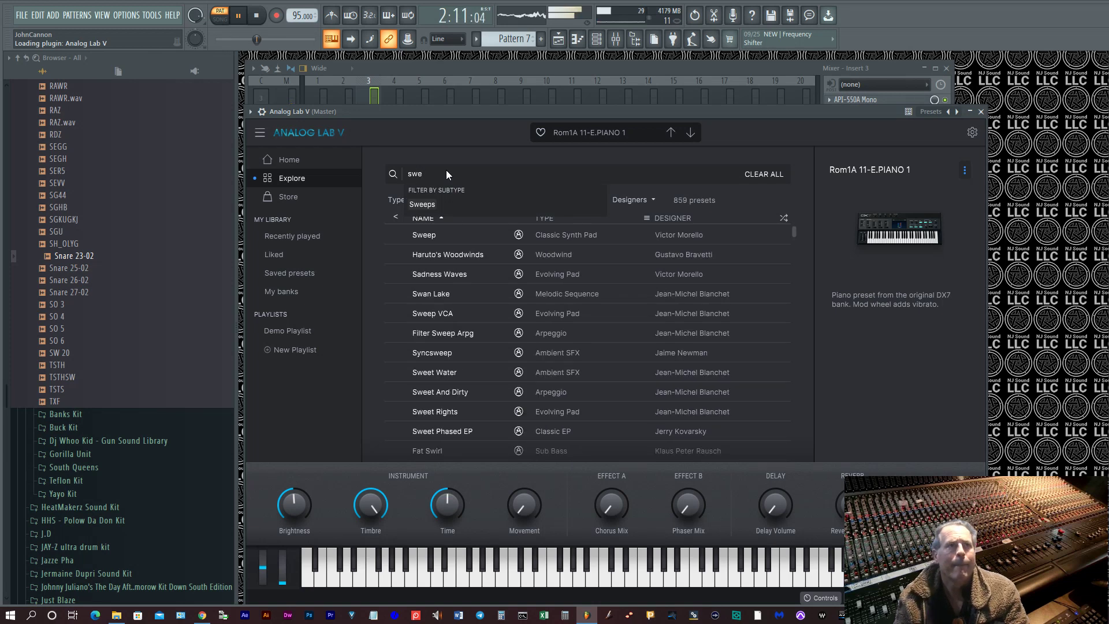
text(lls)
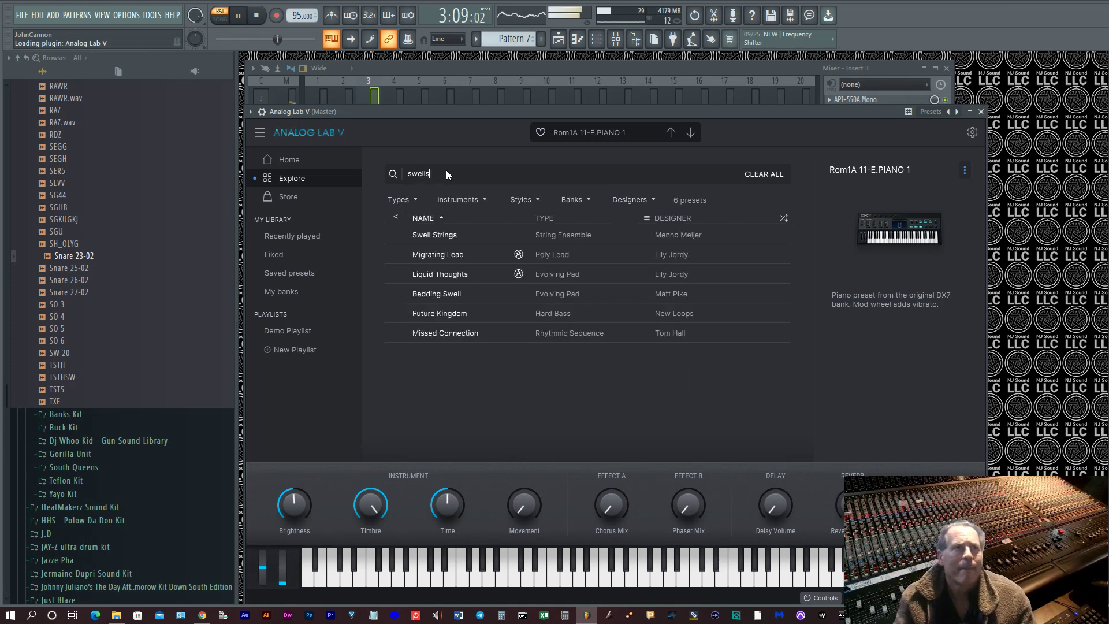
click(432, 234)
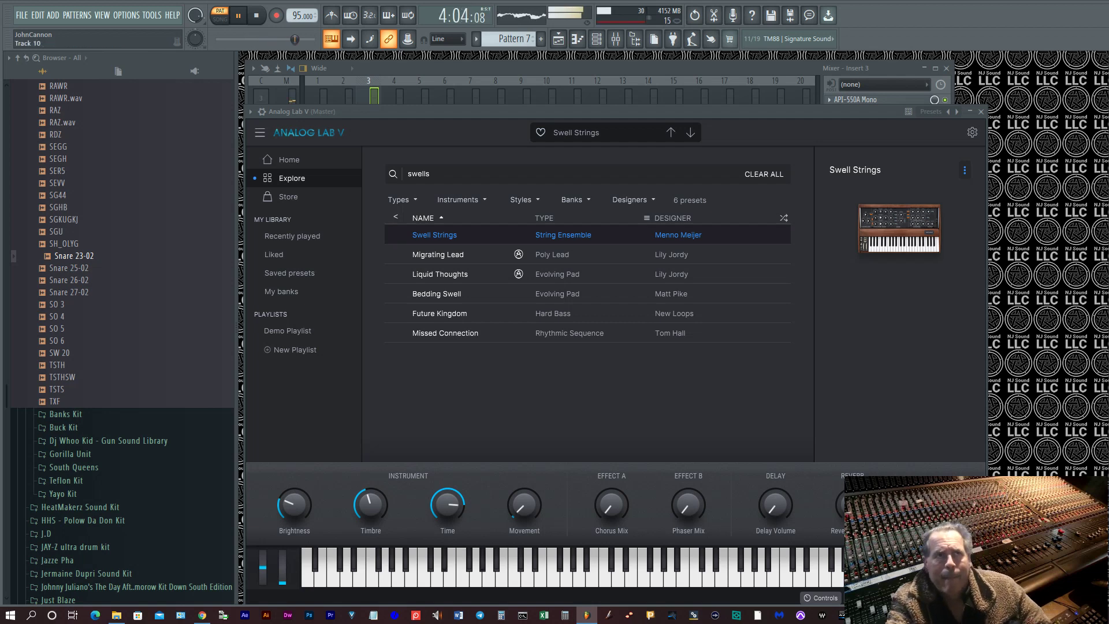
Raise Chorus Mix, set Phaser Mix to 0.220, Delay Volume to -32.6 dB, Reverb Volume to -21.4 dB, Master to 12 dB and Movement to 0.419.
drag(613, 504, 614, 520)
drag(684, 516, 684, 534)
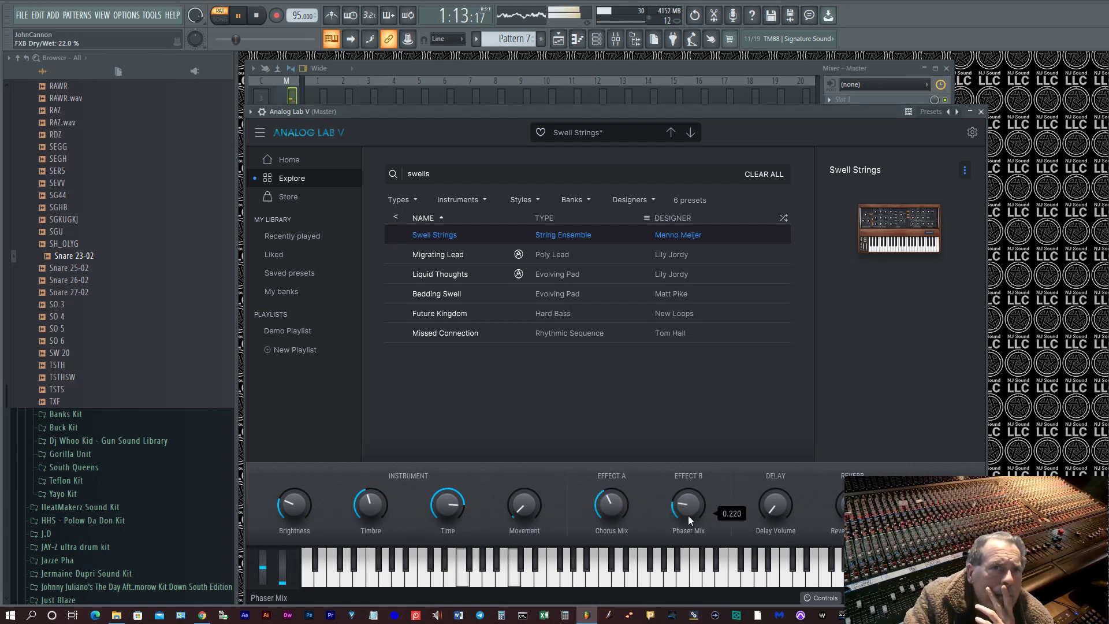
drag(775, 518, 775, 496)
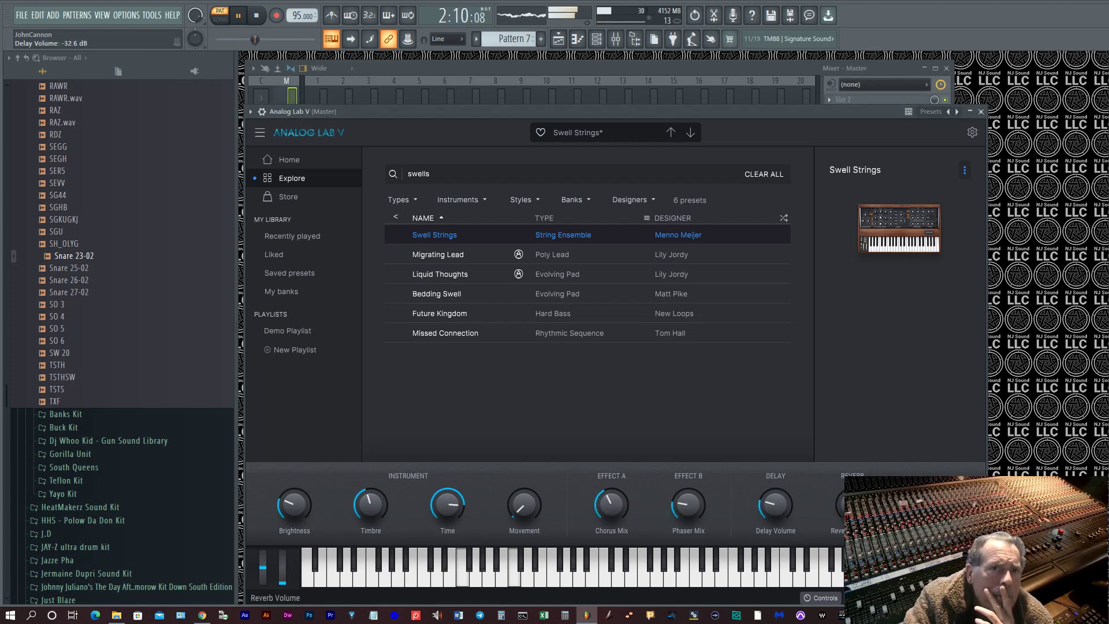
drag(852, 511, 853, 495)
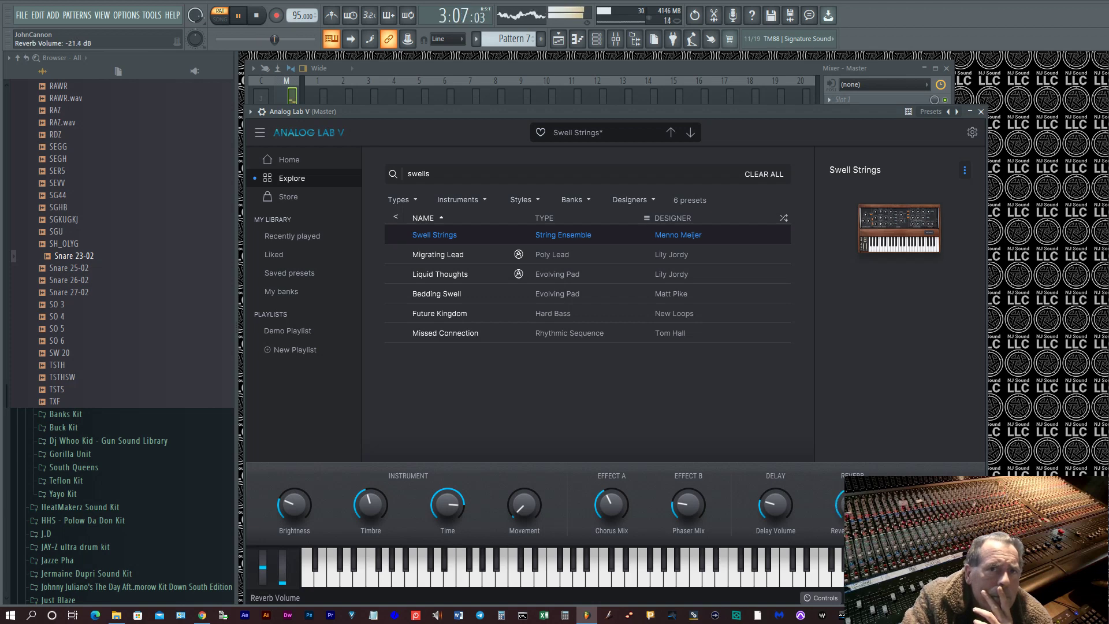
drag(939, 505, 938, 500)
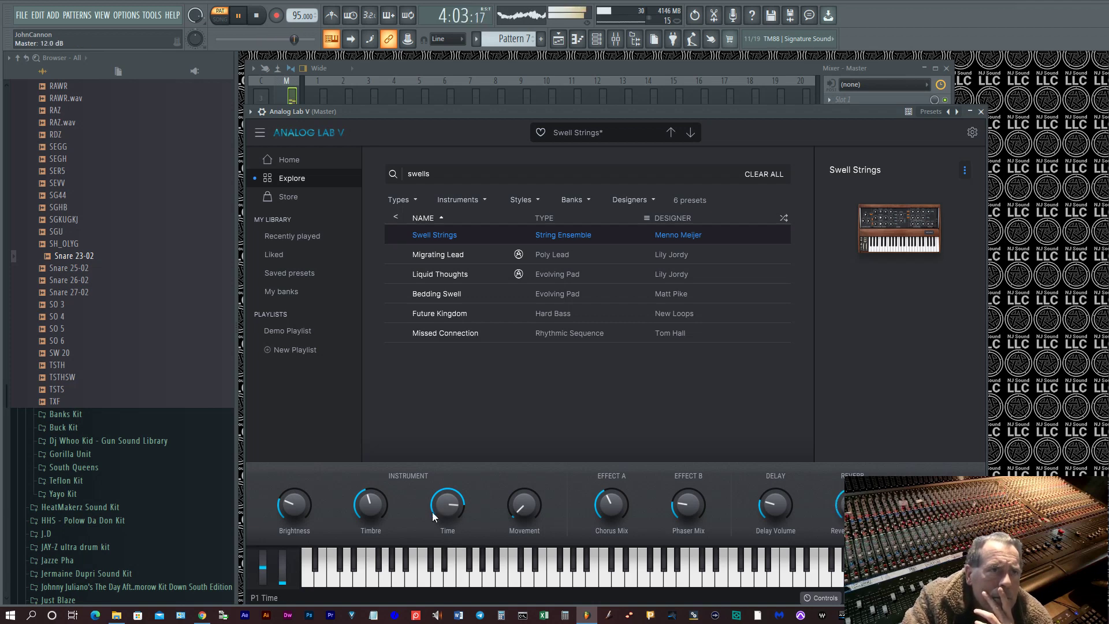
drag(528, 513, 528, 495)
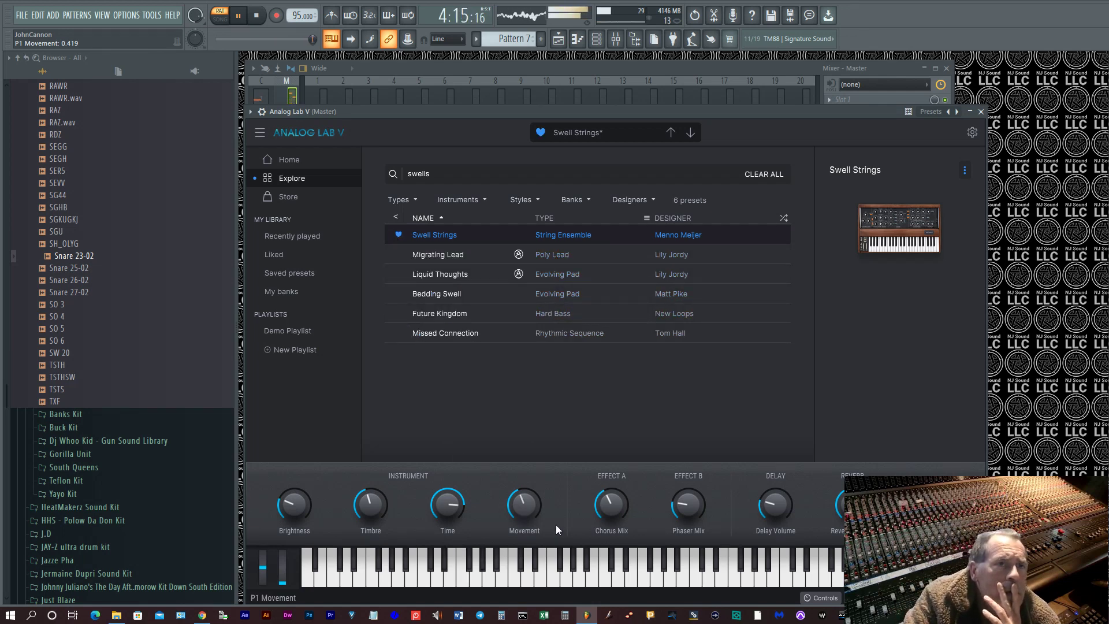
Lower Chorus Mix to 6%, Phaser Mix to 7.2% and Movement to 0.207, reduce Time and Timbre, and close Analog Lab V.
drag(611, 505, 611, 514)
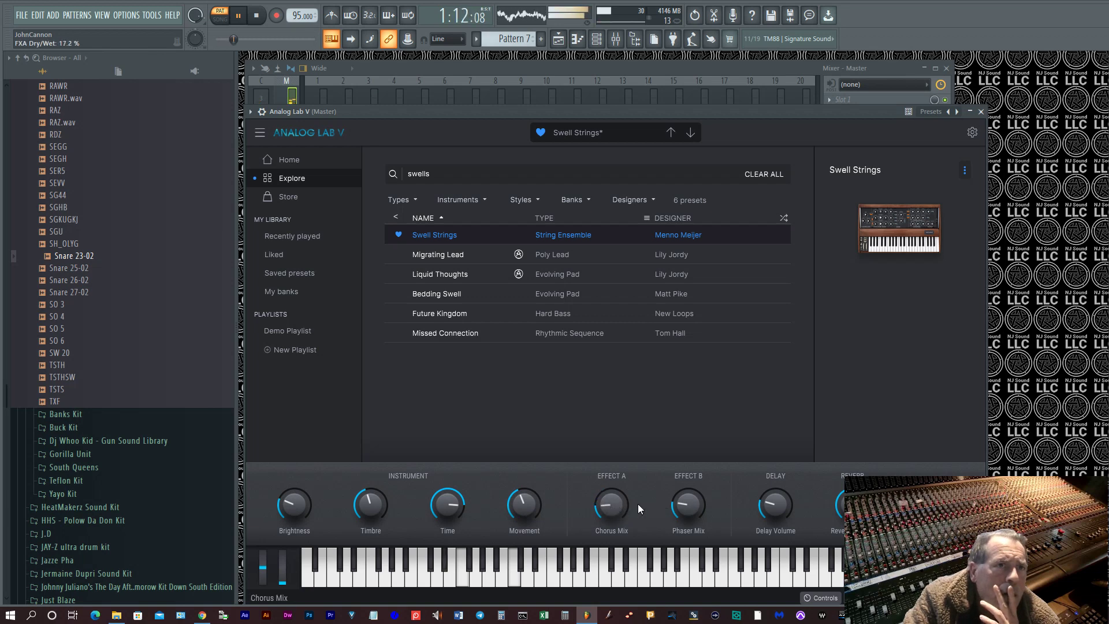
drag(688, 505, 687, 515)
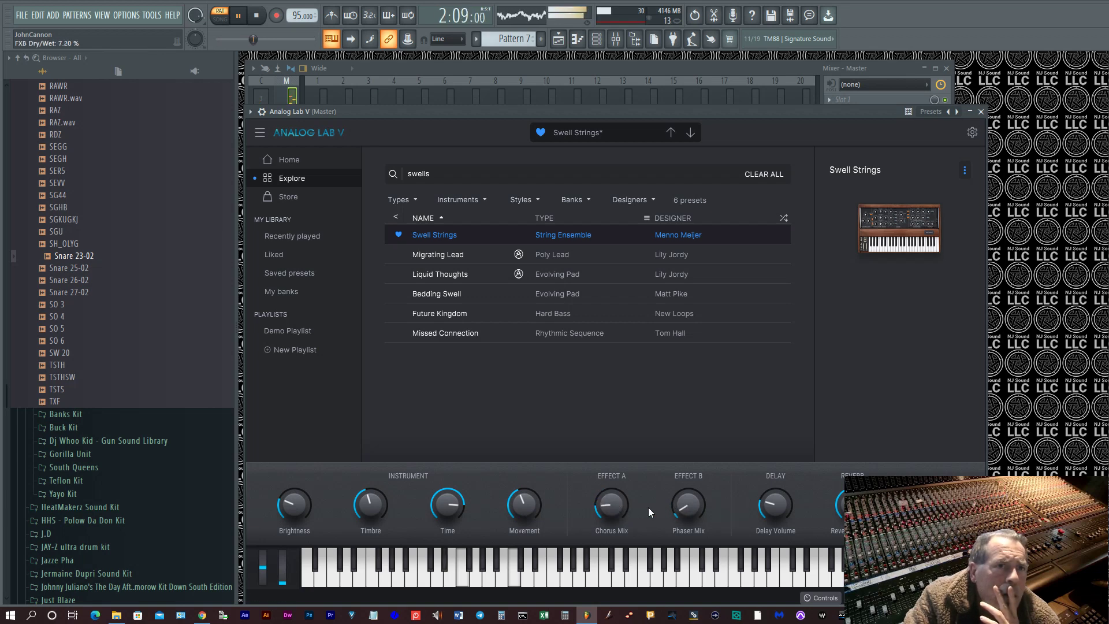
drag(611, 505, 611, 509)
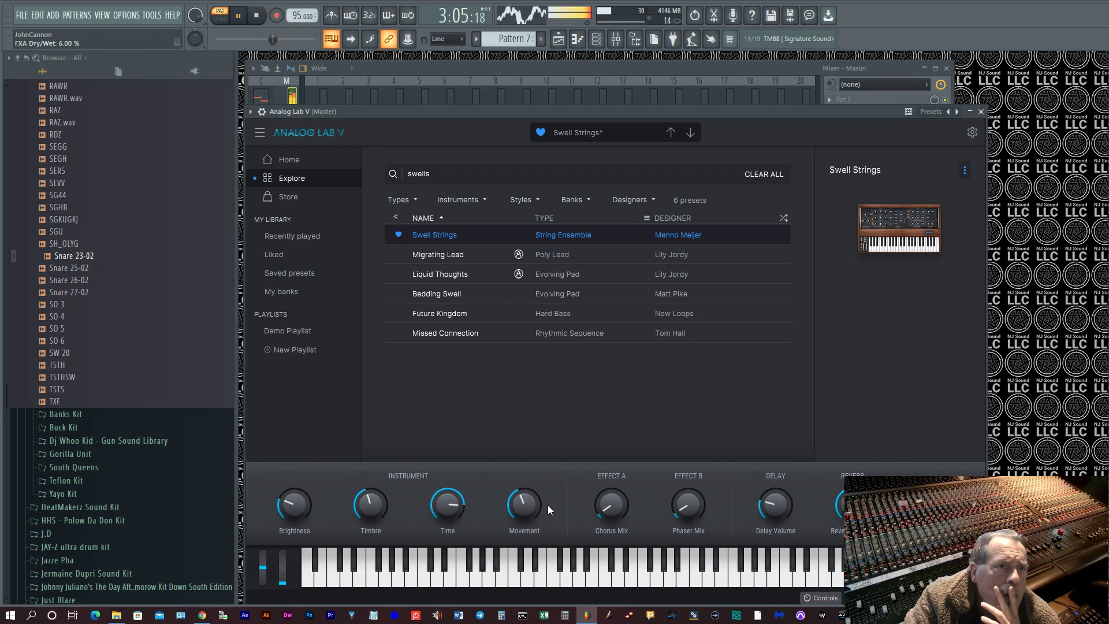
drag(527, 505, 526, 513)
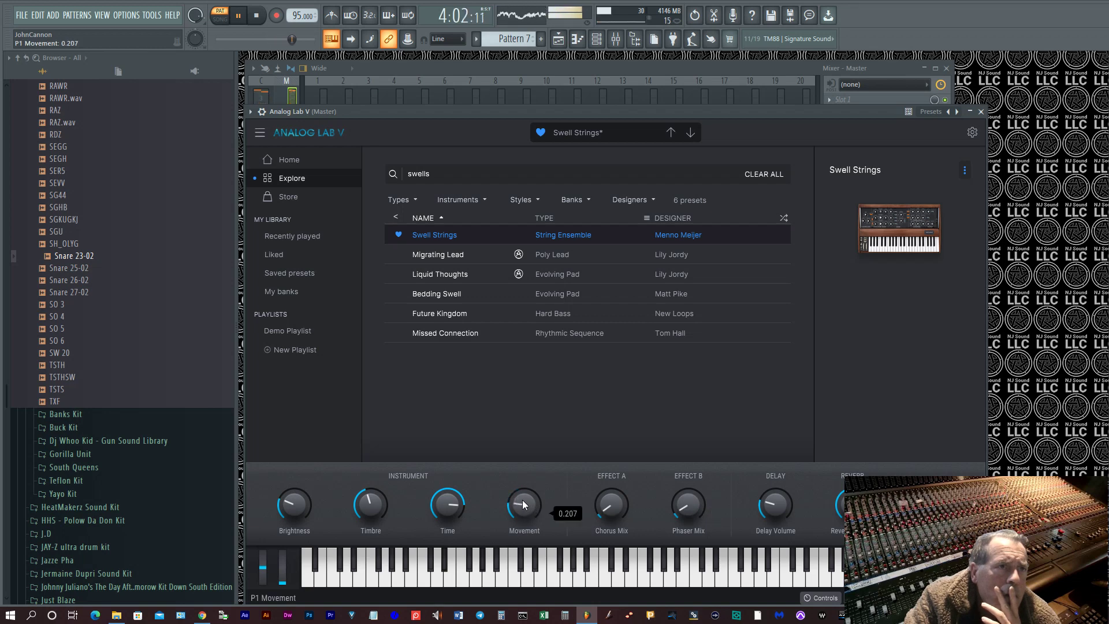
drag(448, 504, 447, 515)
drag(371, 505, 393, 518)
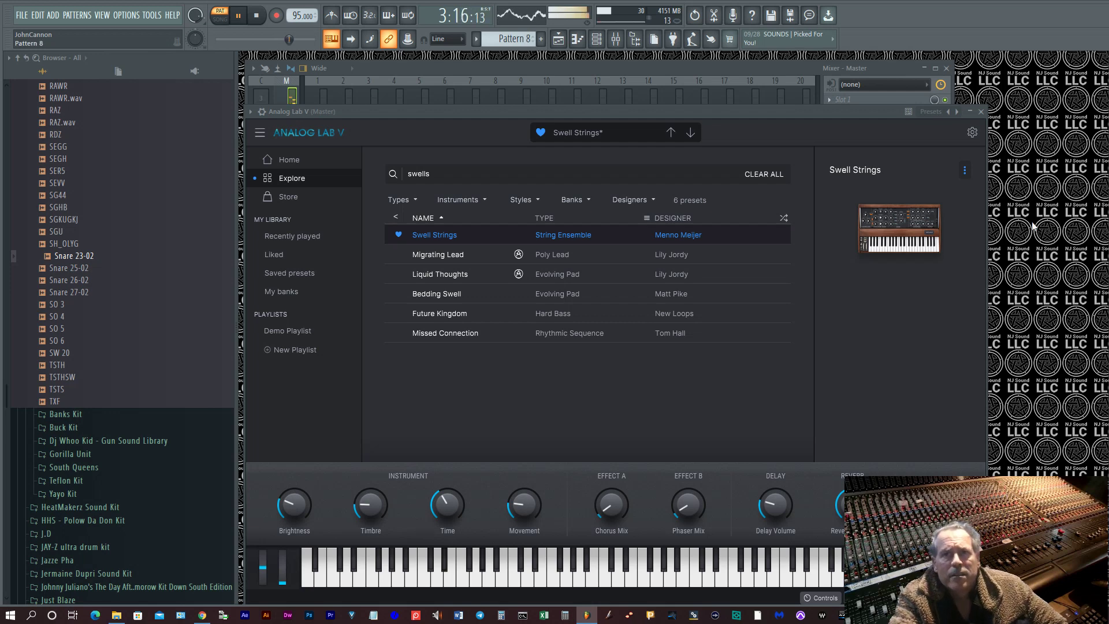
click(981, 111)
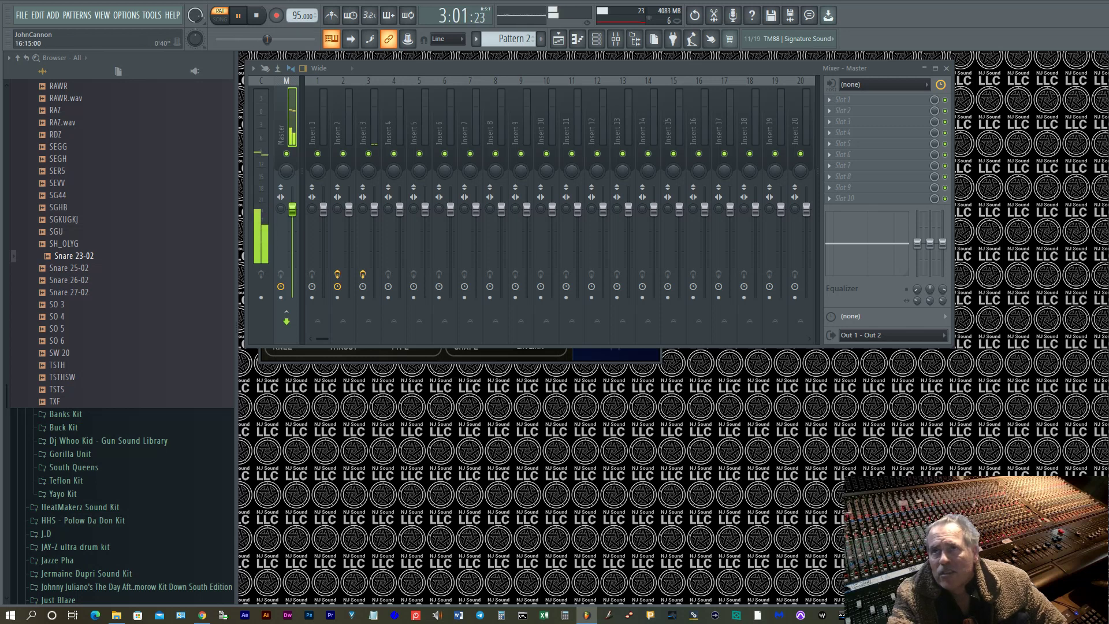
Bring up the Playlist, close the Mixer, and reposition the Playlist to show its pattern list beside the tracks.
key(F5)
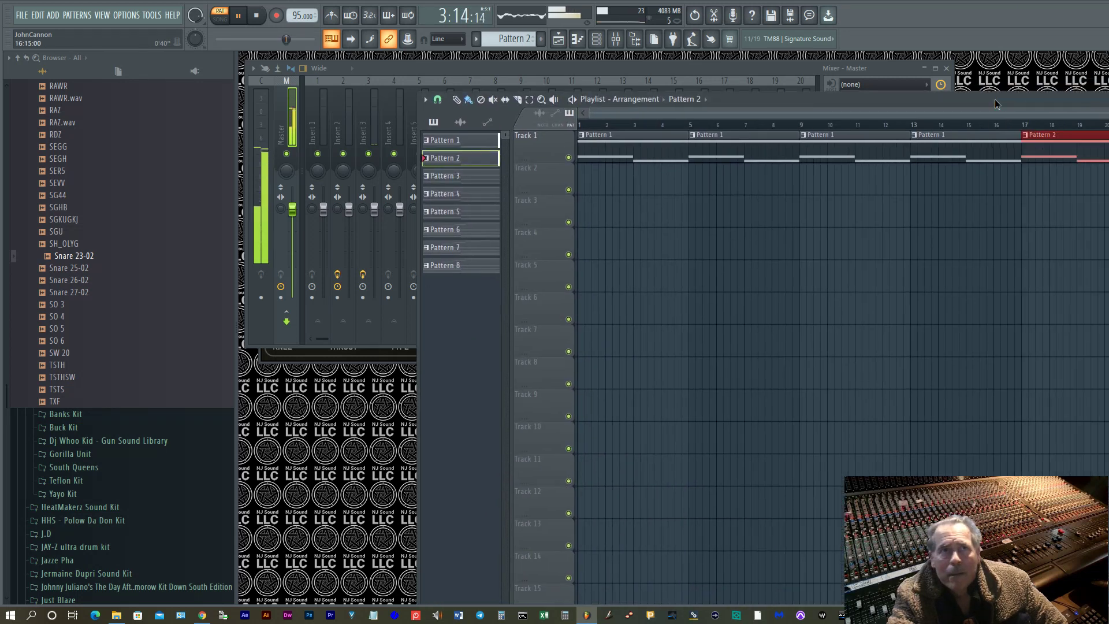
drag(995, 104, 738, 106)
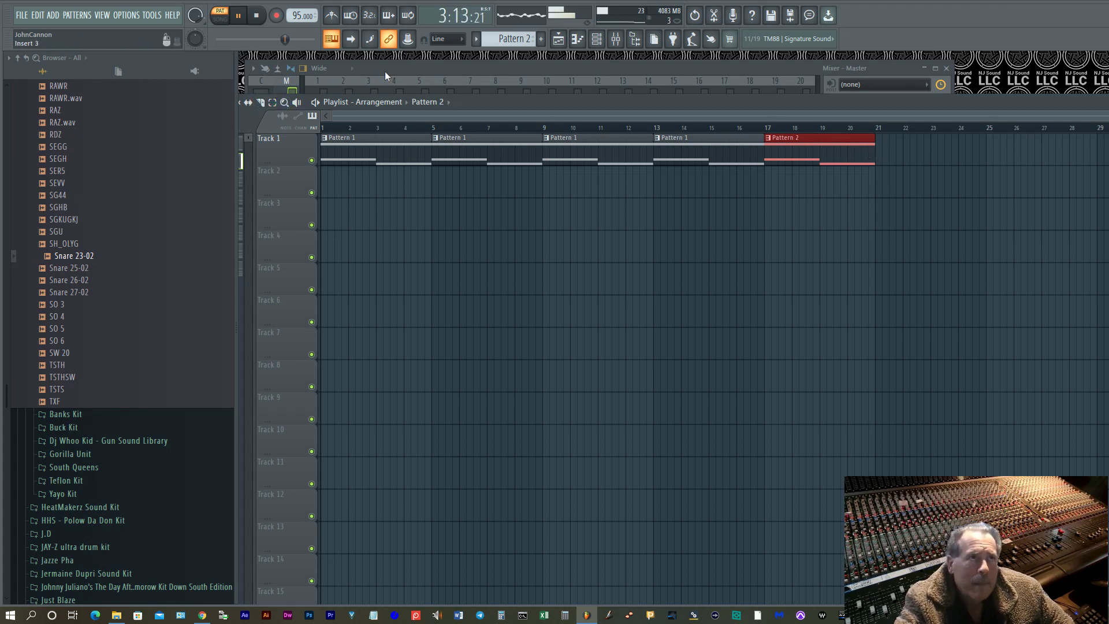
drag(386, 69, 469, 87)
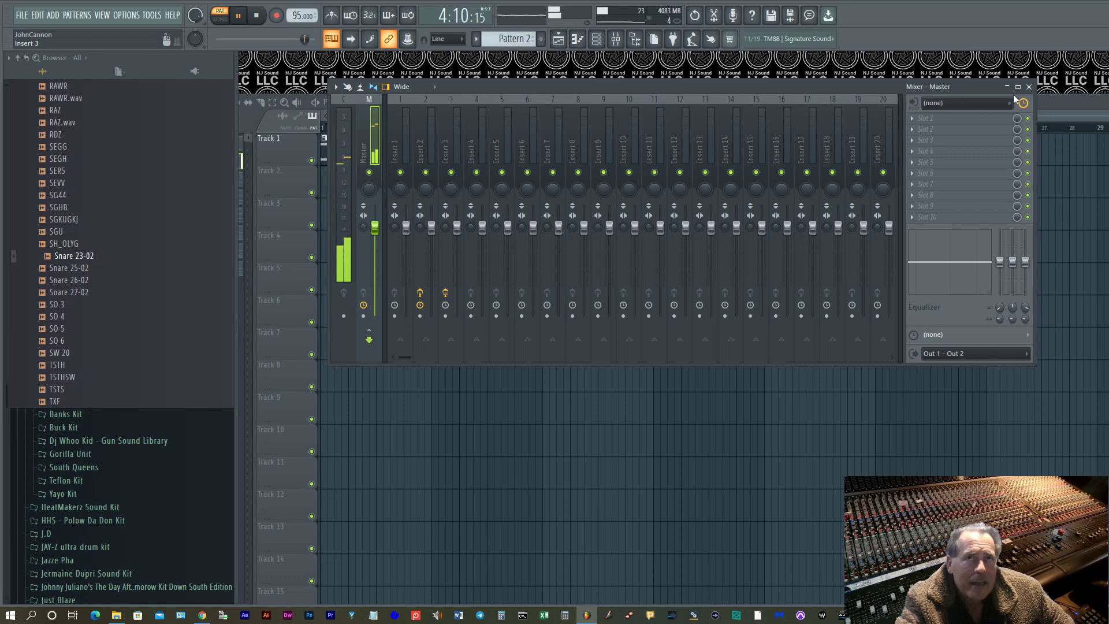
click(1028, 87)
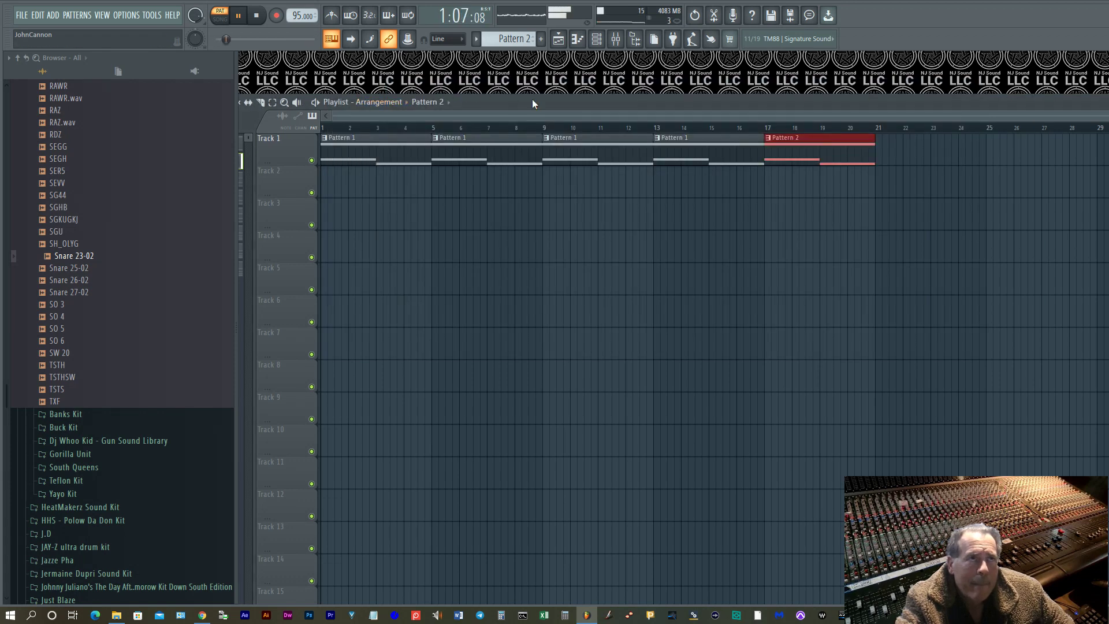
mouse_move(532, 100)
mouse_down()
mouse_move(573, 74)
mouse_move(643, 78)
mouse_up()
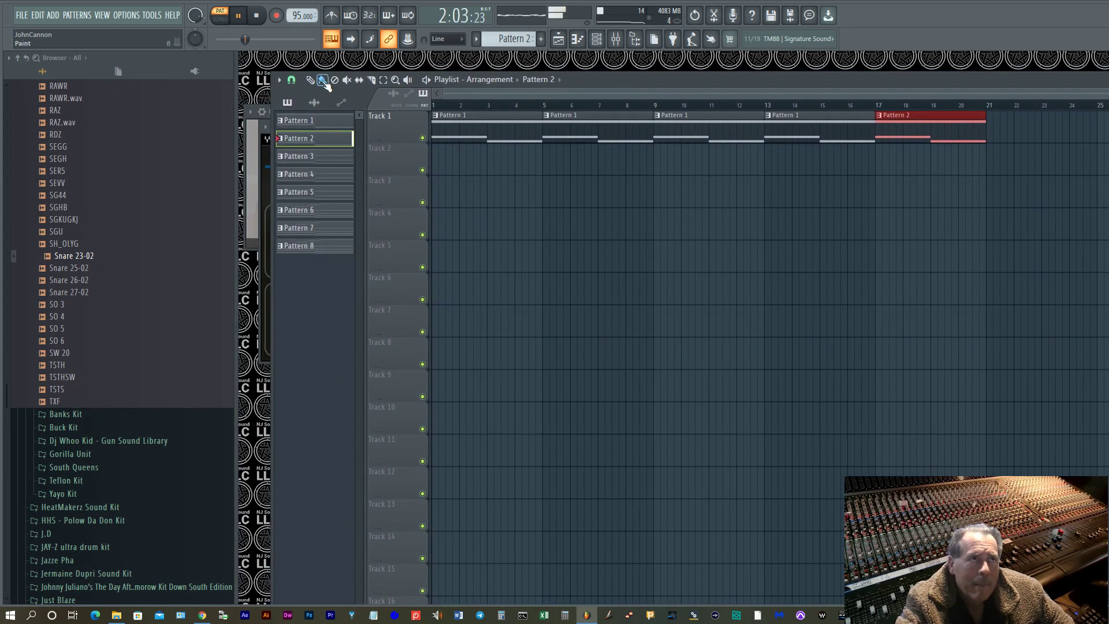
Paint Pattern 2 clips along Track 1 from bar 21 onward, followed by Pattern 3 clips.
click(990, 139)
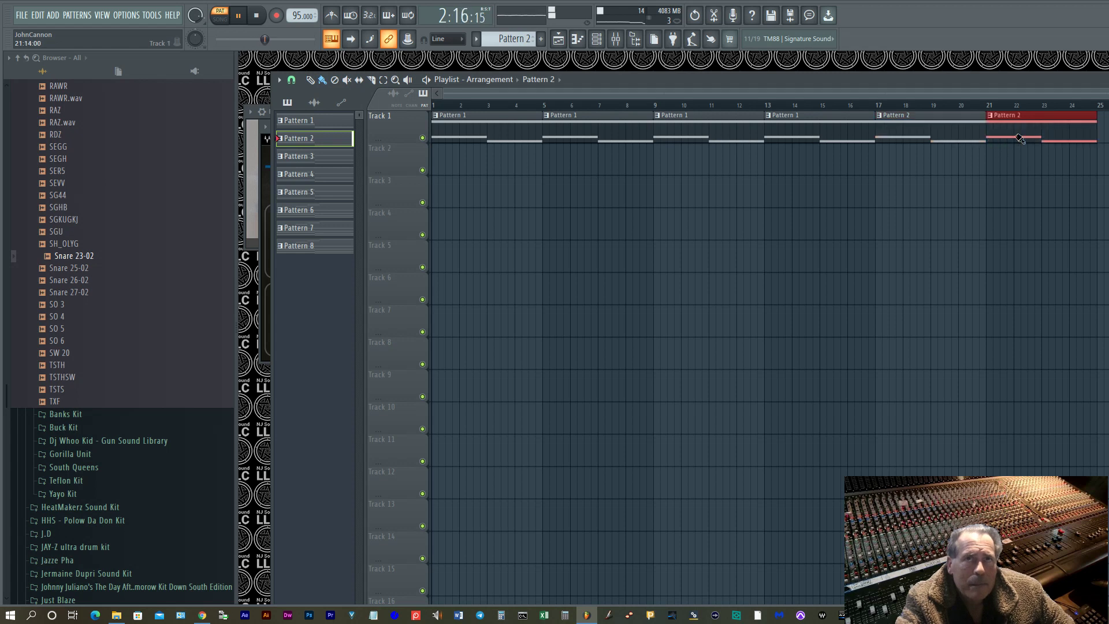
drag(1020, 138, 1103, 139)
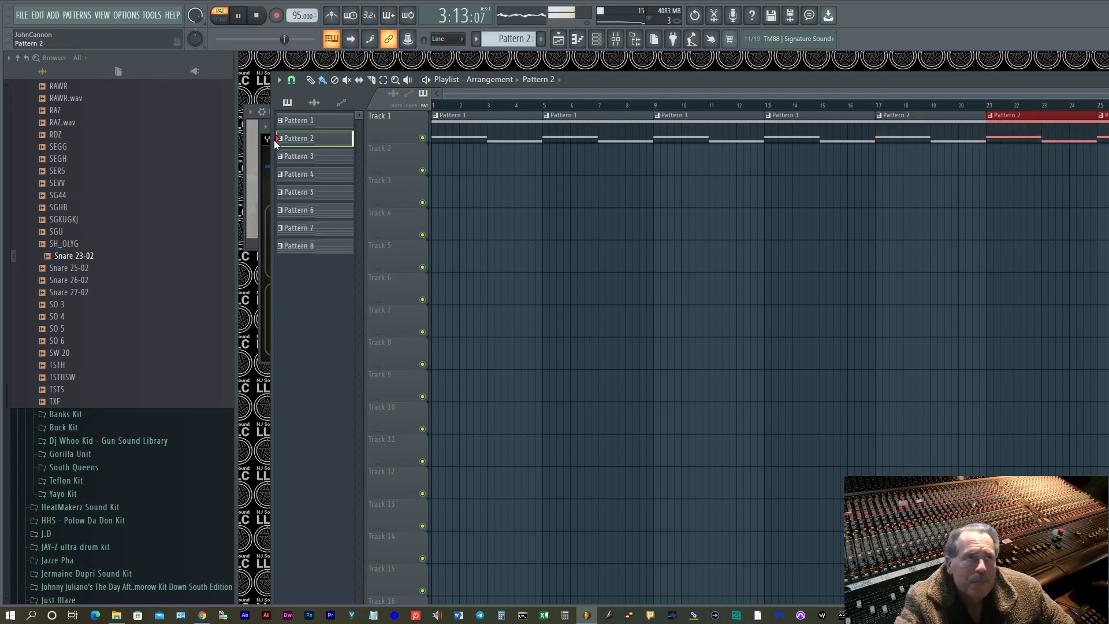
click(288, 155)
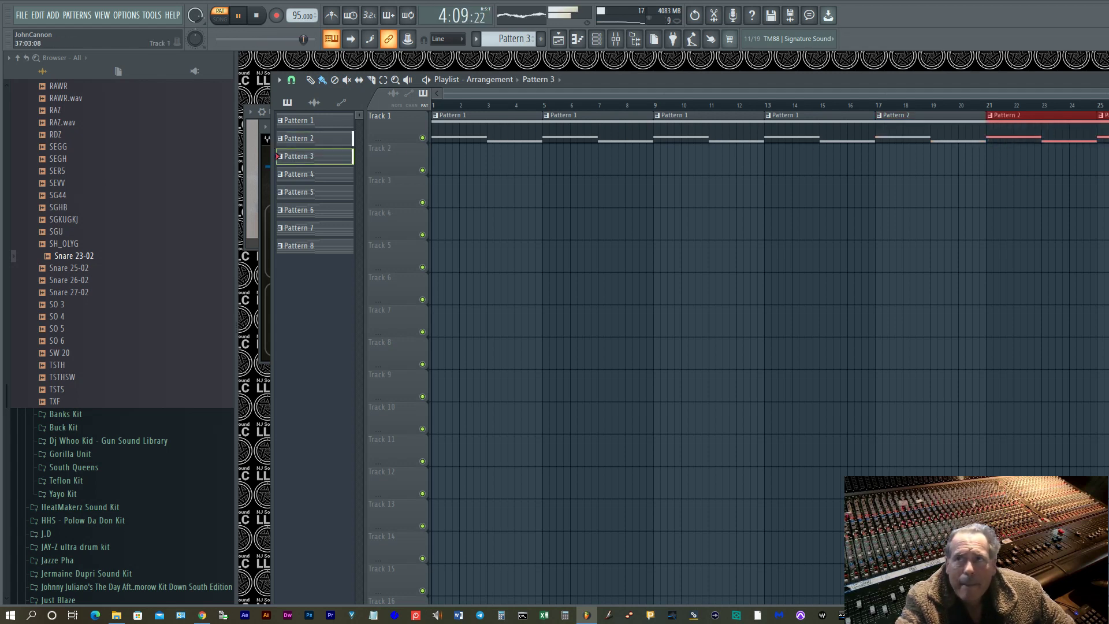
click(1108, 139)
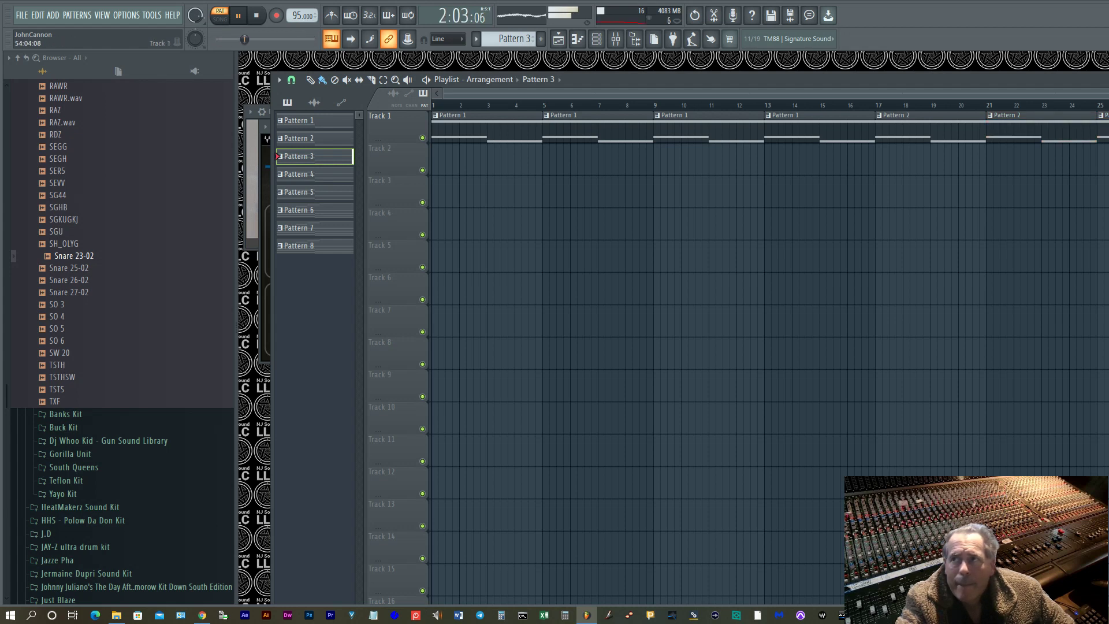
Continue Track 1 with Pattern 4 clips from bar 61, Pattern 5 from 89, Pattern 6 from 121 and Pattern 7 from 145, and select Pattern 8.
click(315, 174)
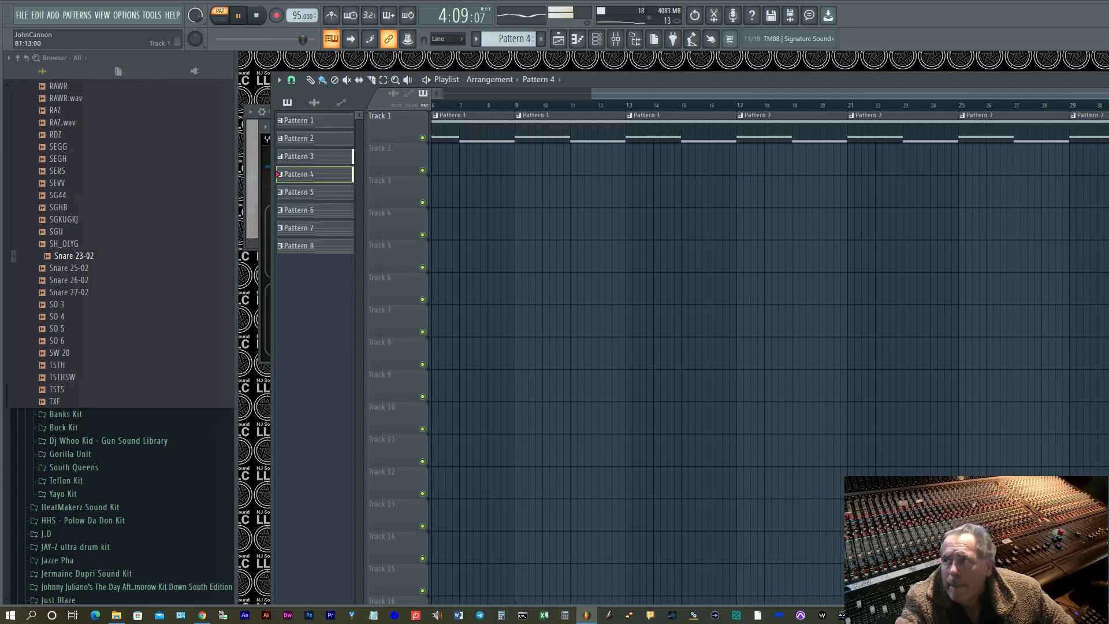
click(306, 192)
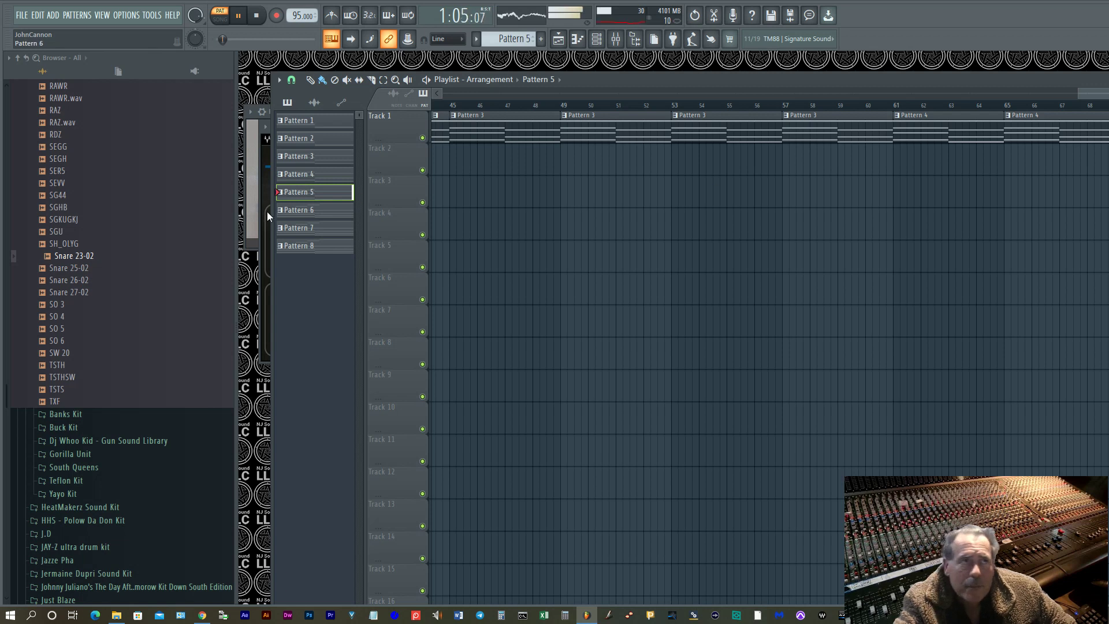
click(311, 211)
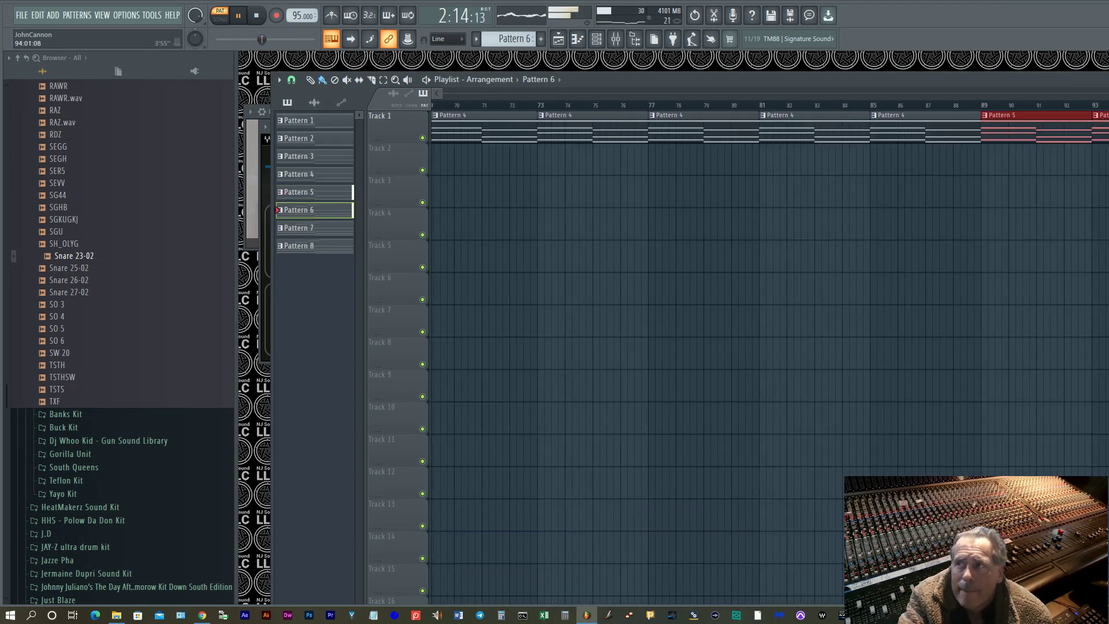
key(ctrl+d)
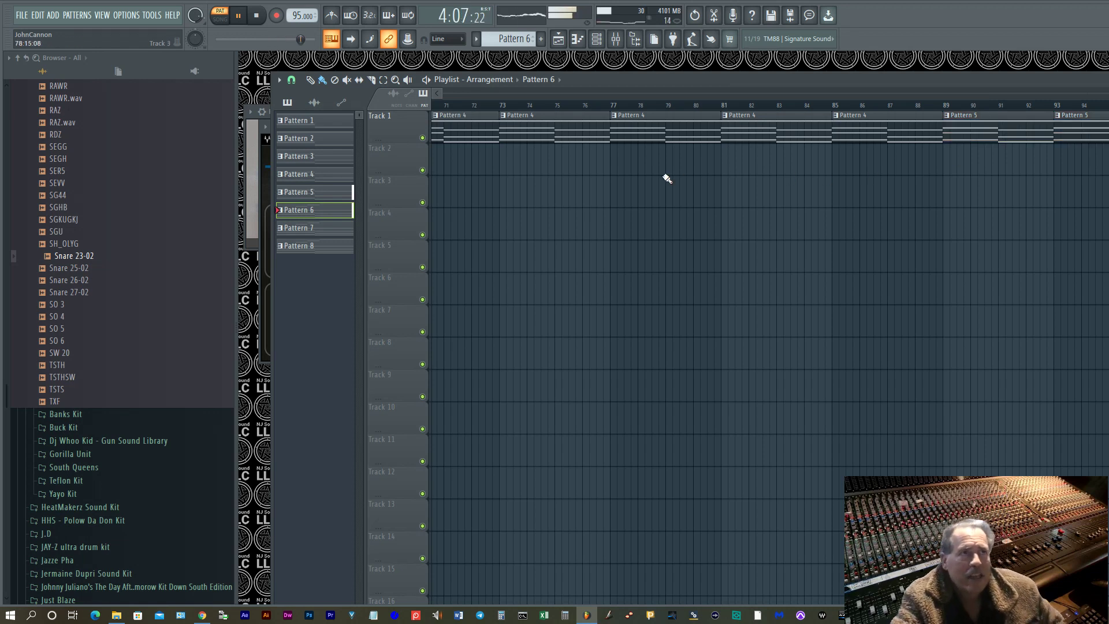
click(298, 228)
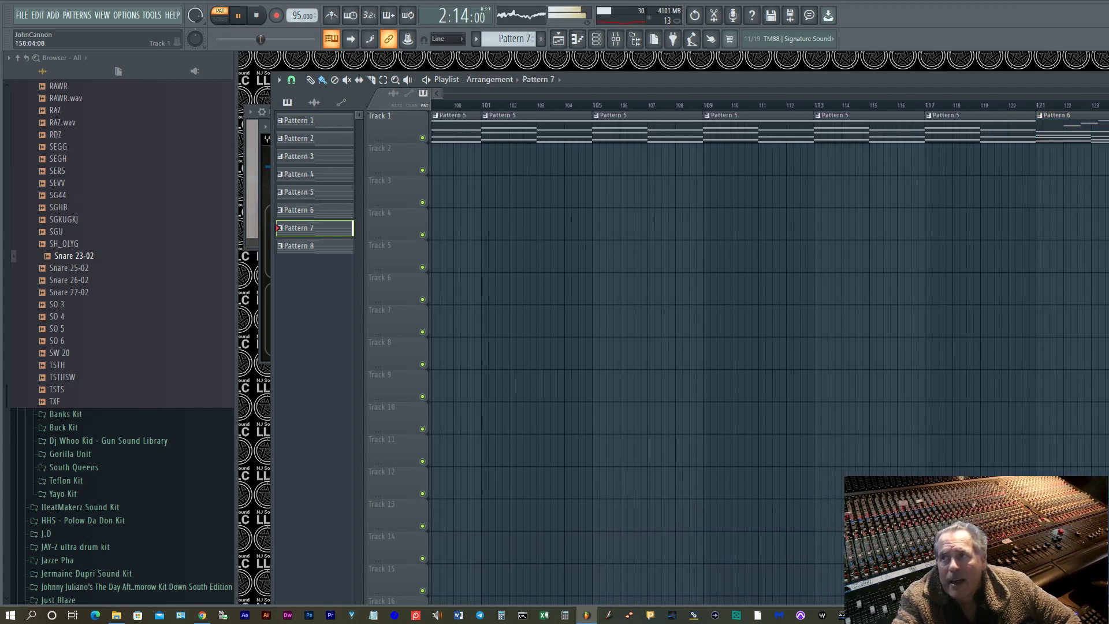
click(320, 248)
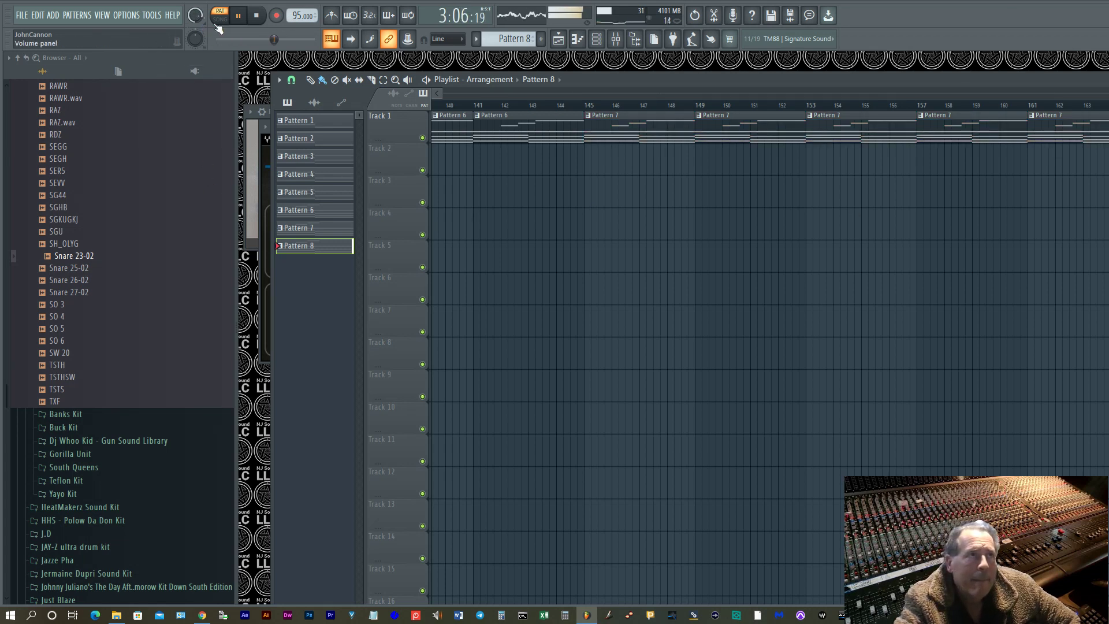
Switch playback to Song mode, stop it, and play the arrangement from the beginning.
click(220, 19)
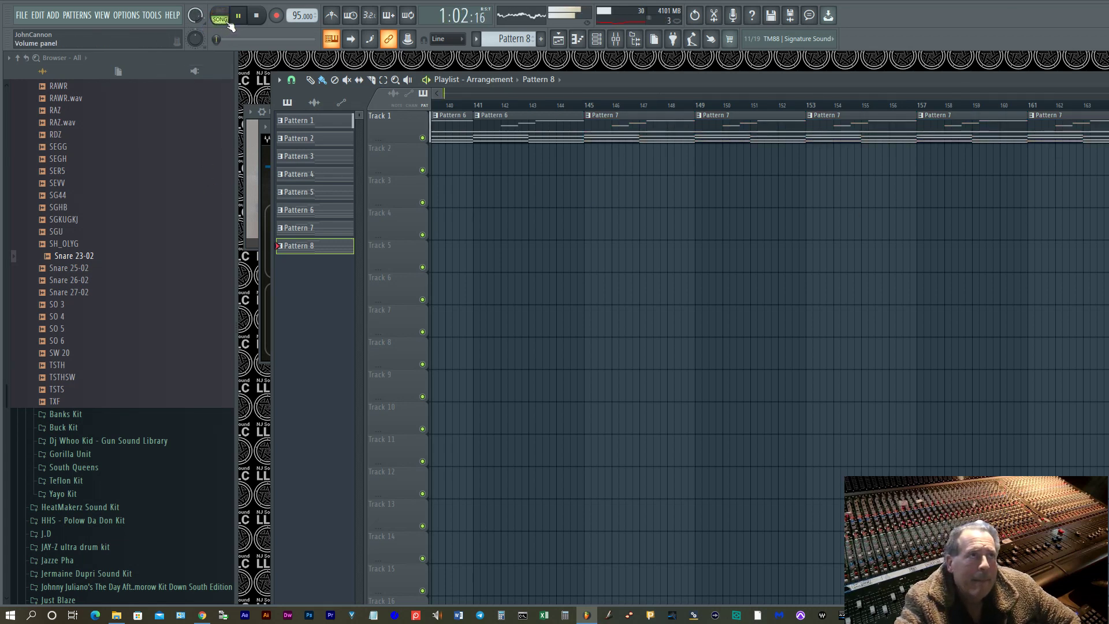
click(256, 17)
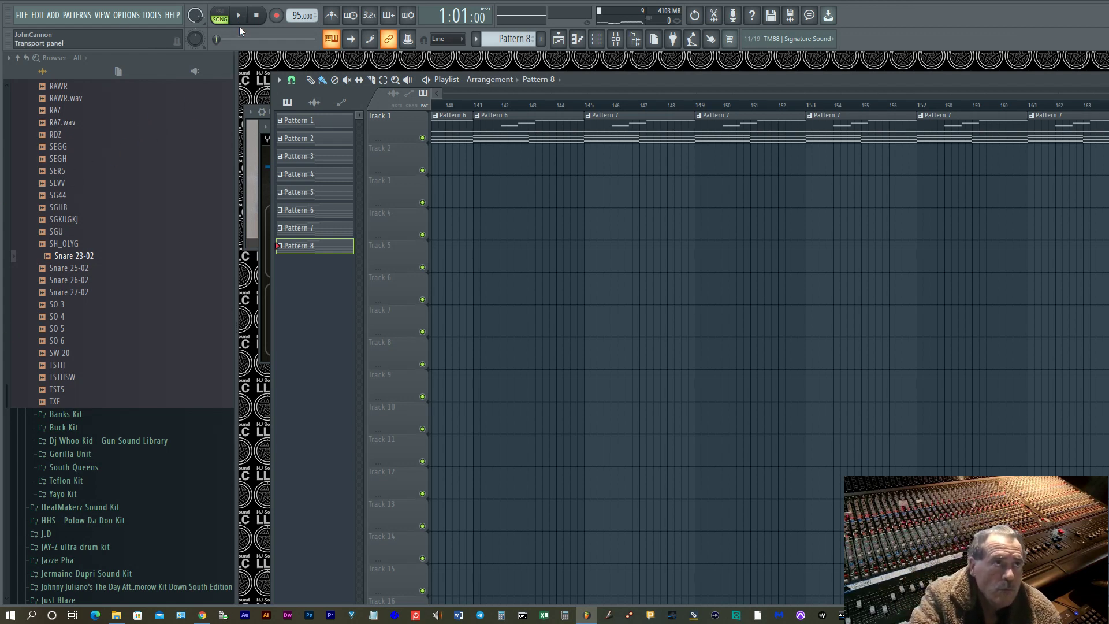
click(240, 18)
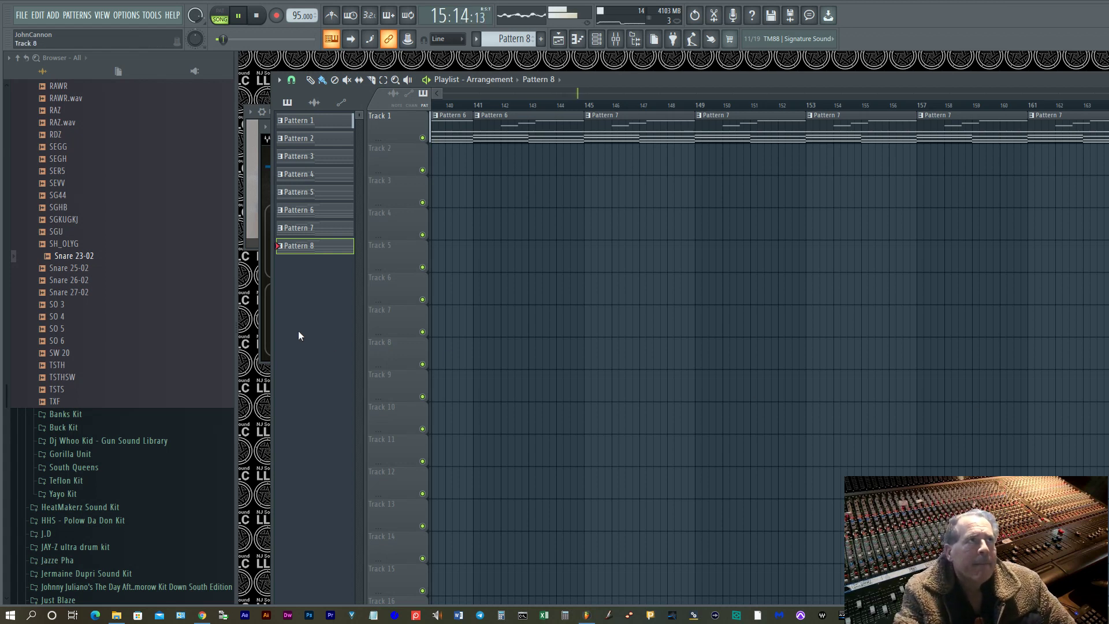
Save the project under a new name as "11-29-2021 slow meditation 1.flp".
click(32, 21)
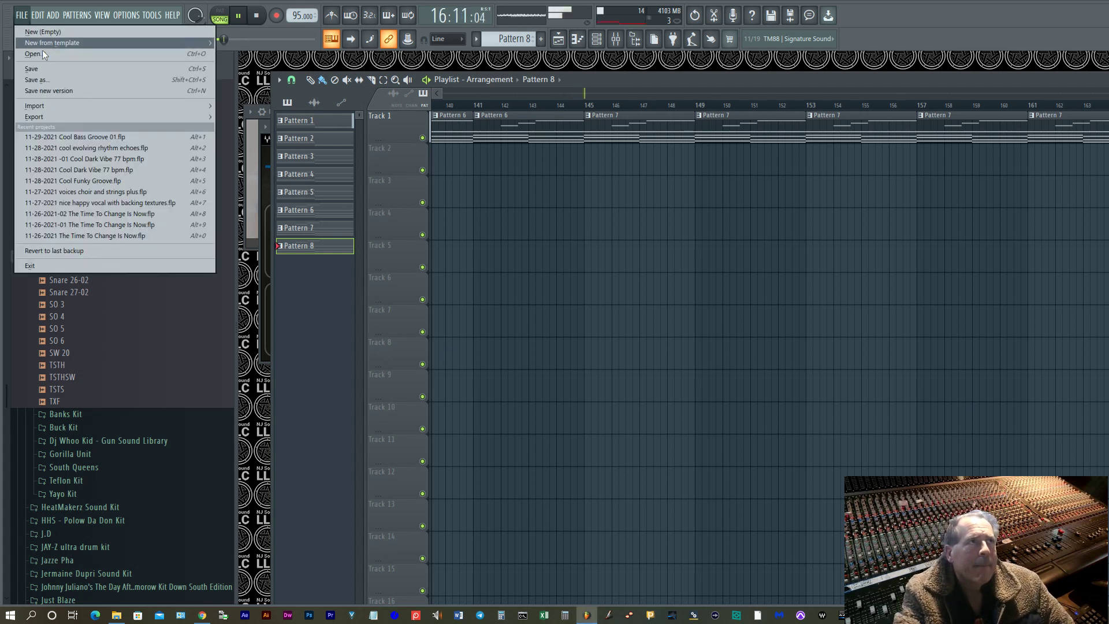
click(42, 80)
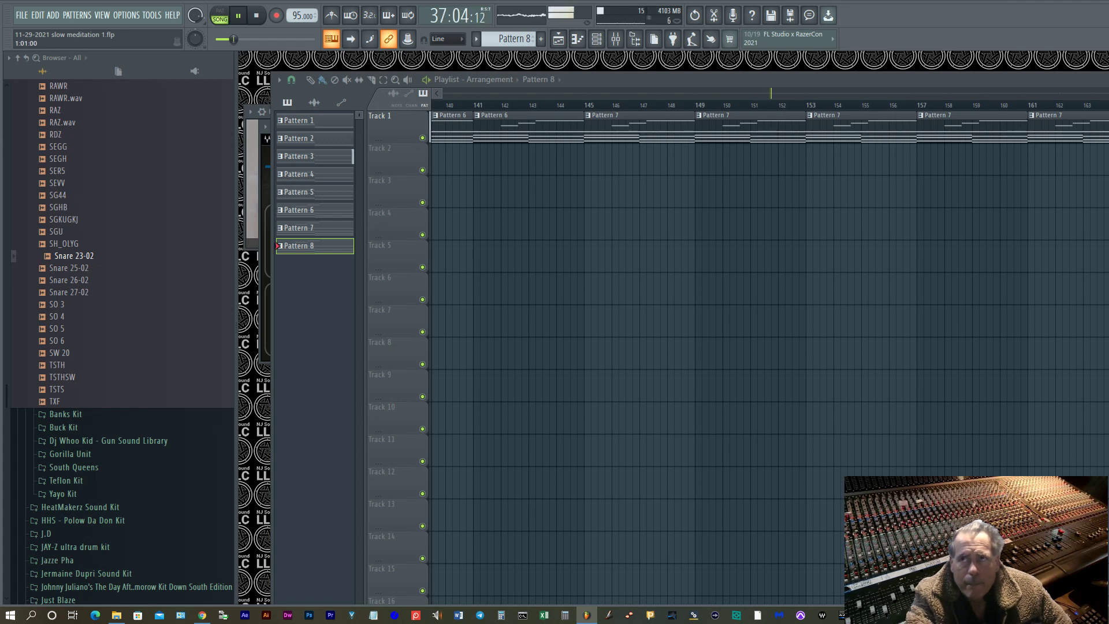
Bring up the Channel rack and Mixer, select Perc (11) on Insert 4, and place the Channel rack below the Mixer's faders.
drag(1108, 217, 540, 185)
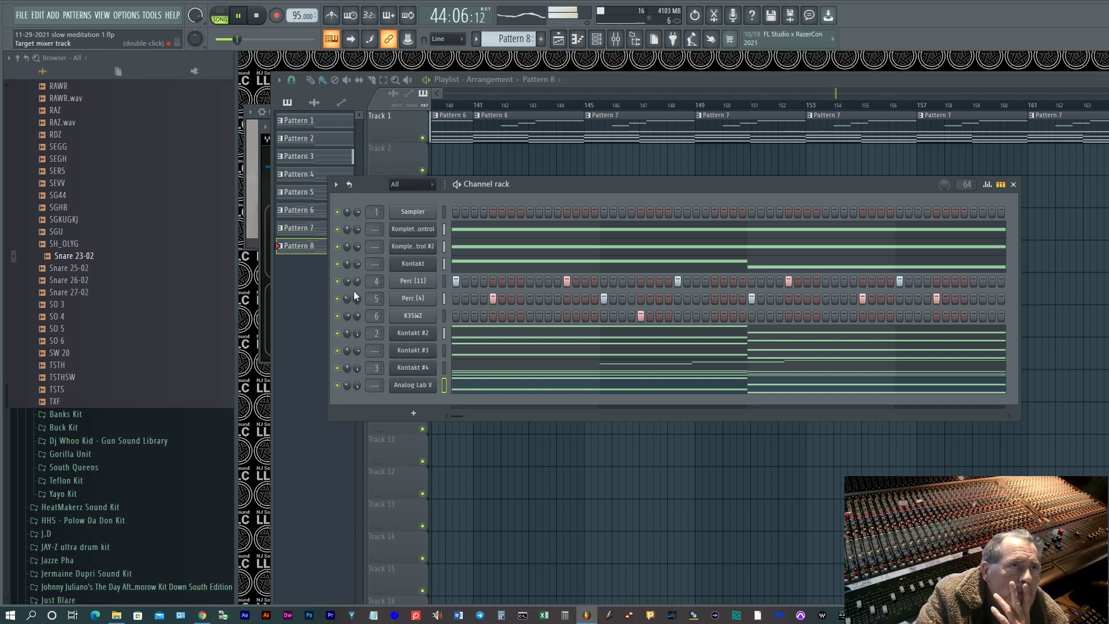
click(102, 15)
click(125, 74)
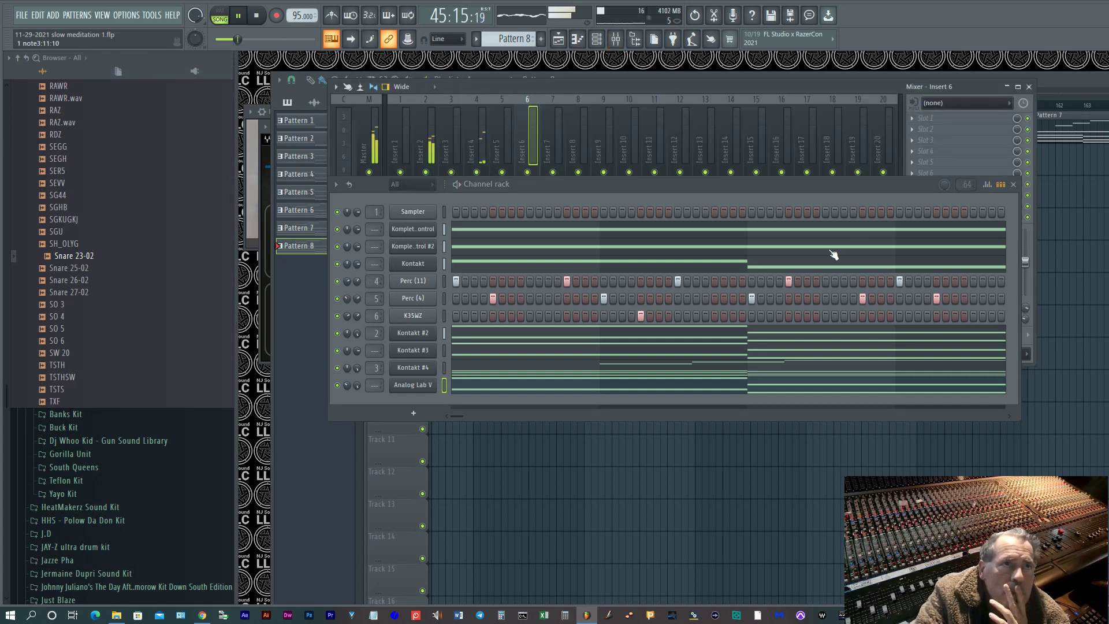
click(433, 284)
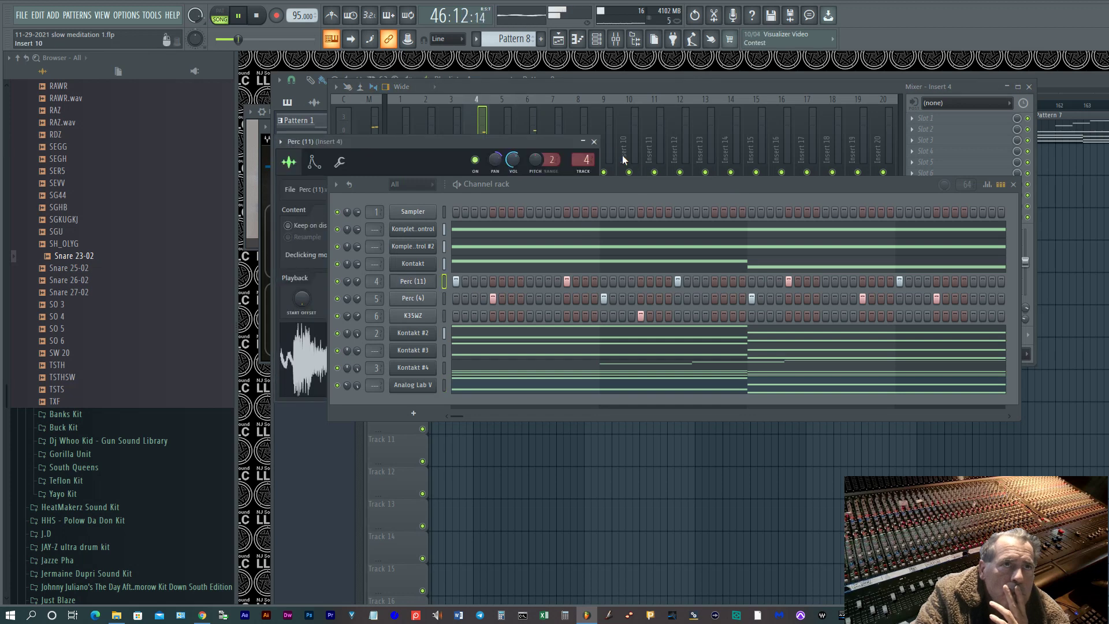
click(594, 142)
drag(845, 184, 848, 337)
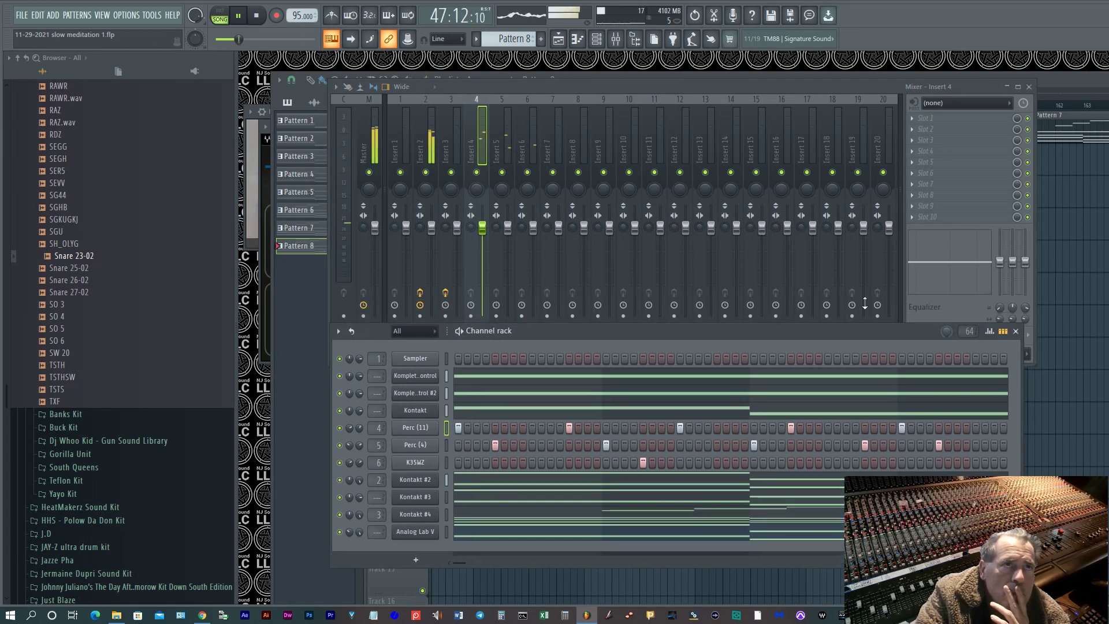
Load API-550B Stereo in slot 2 of Insert 4 and apply its HH 2 drum preset.
click(913, 131)
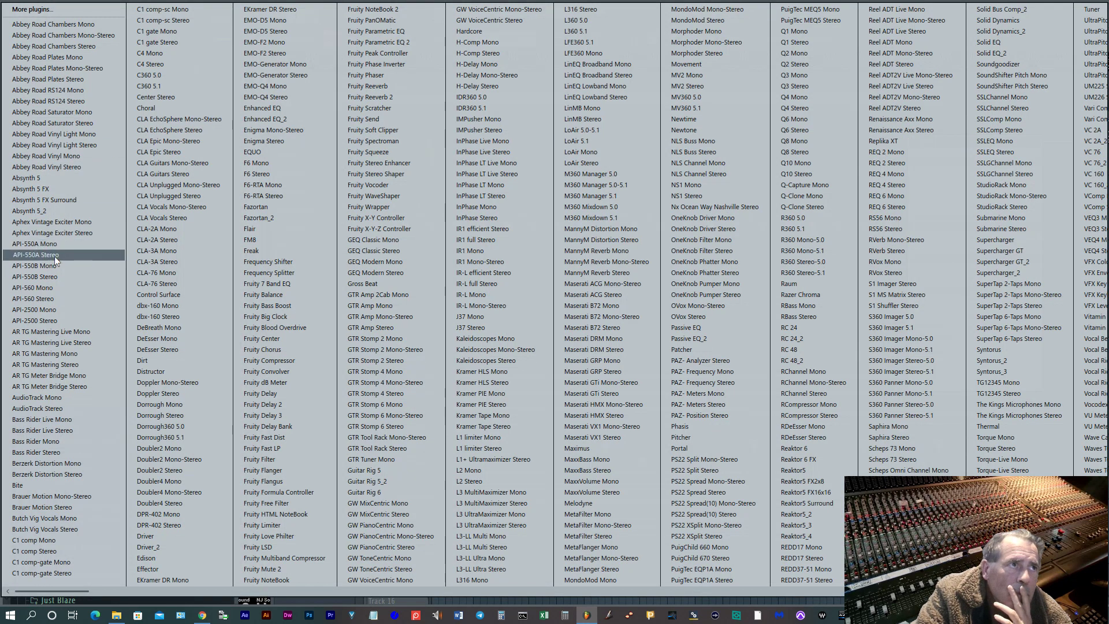
click(52, 272)
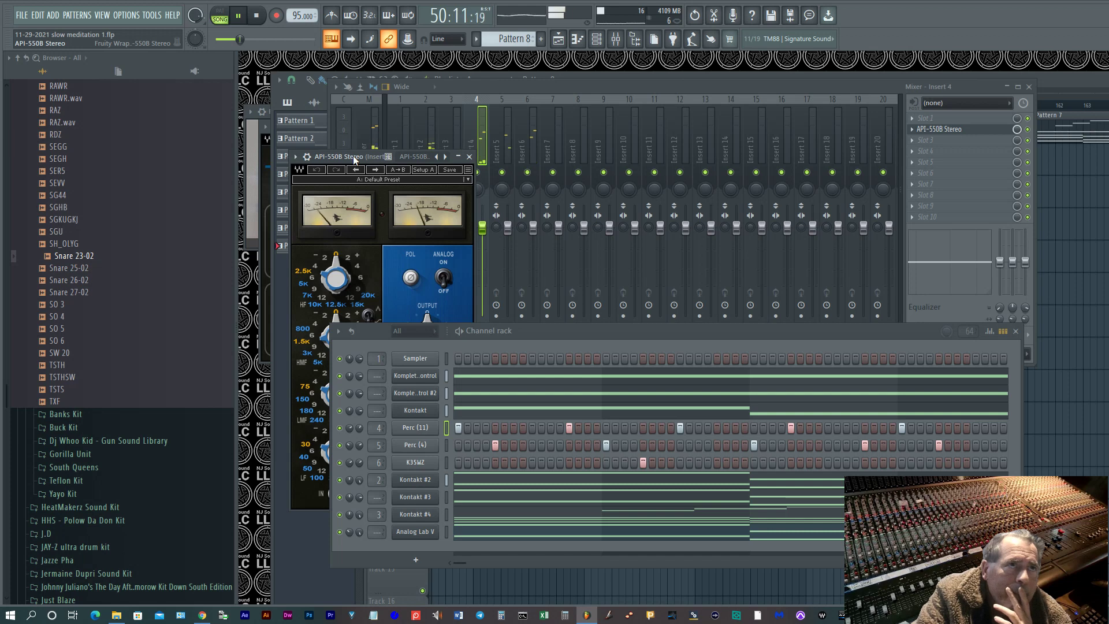
click(368, 180)
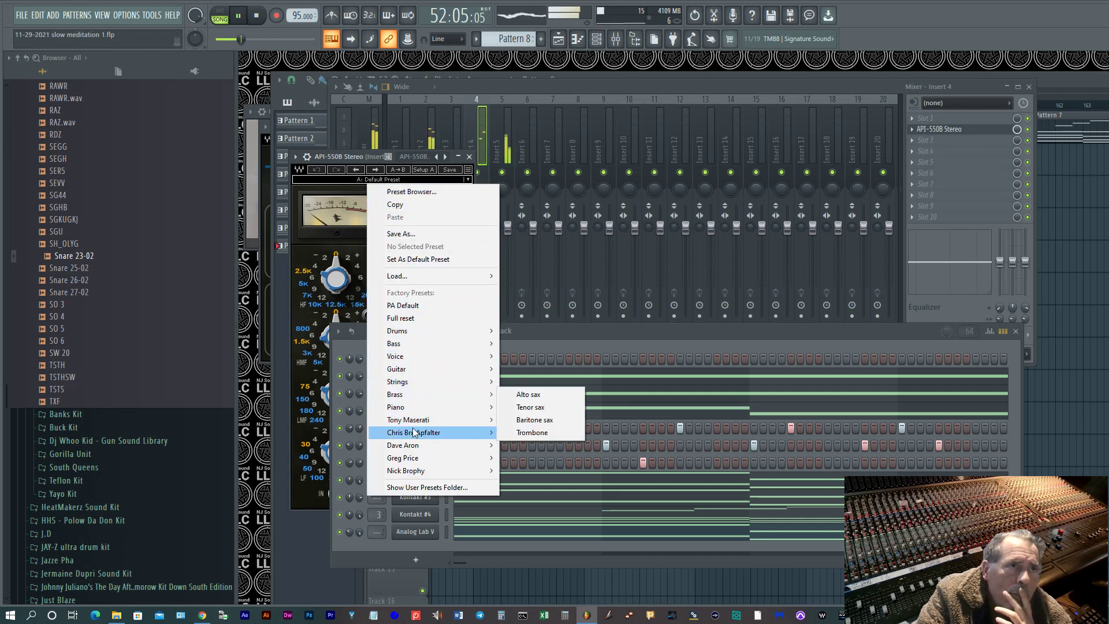
mouse_move(473, 335)
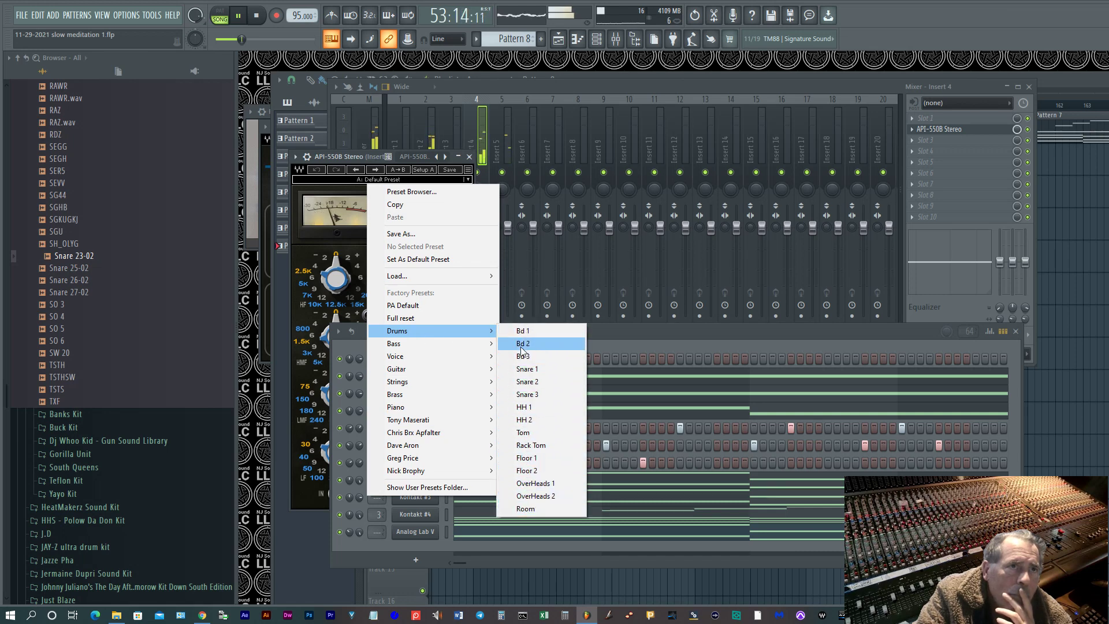
click(525, 420)
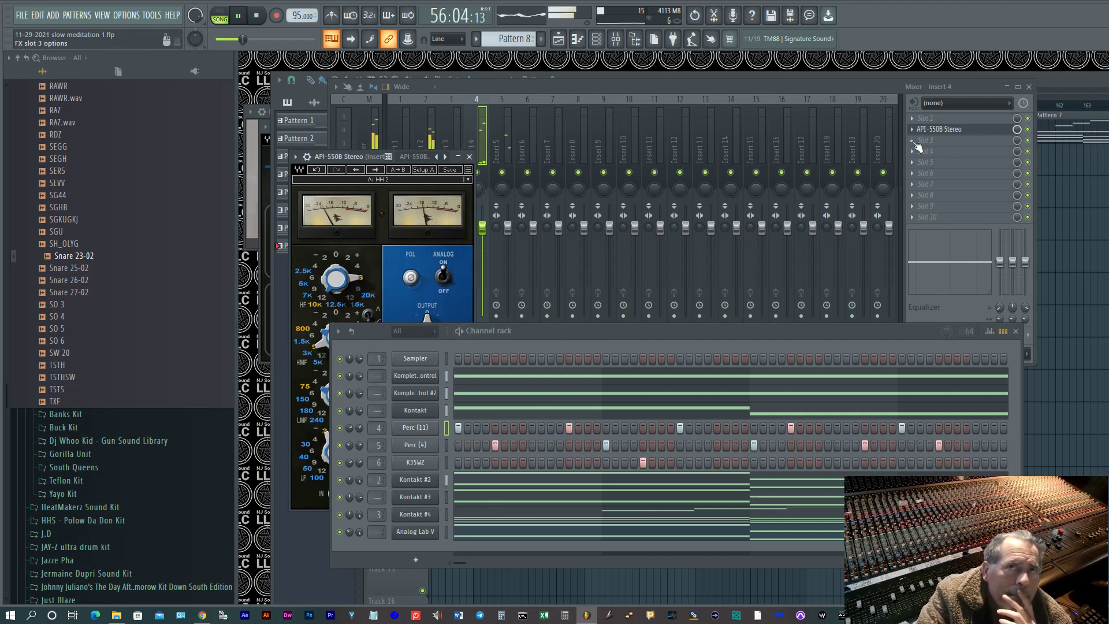
Load Abbey Road Chambers Stereo in slot 3 of Insert 4, uncover its window, and lower Dry/Wet to about 25.
click(939, 157)
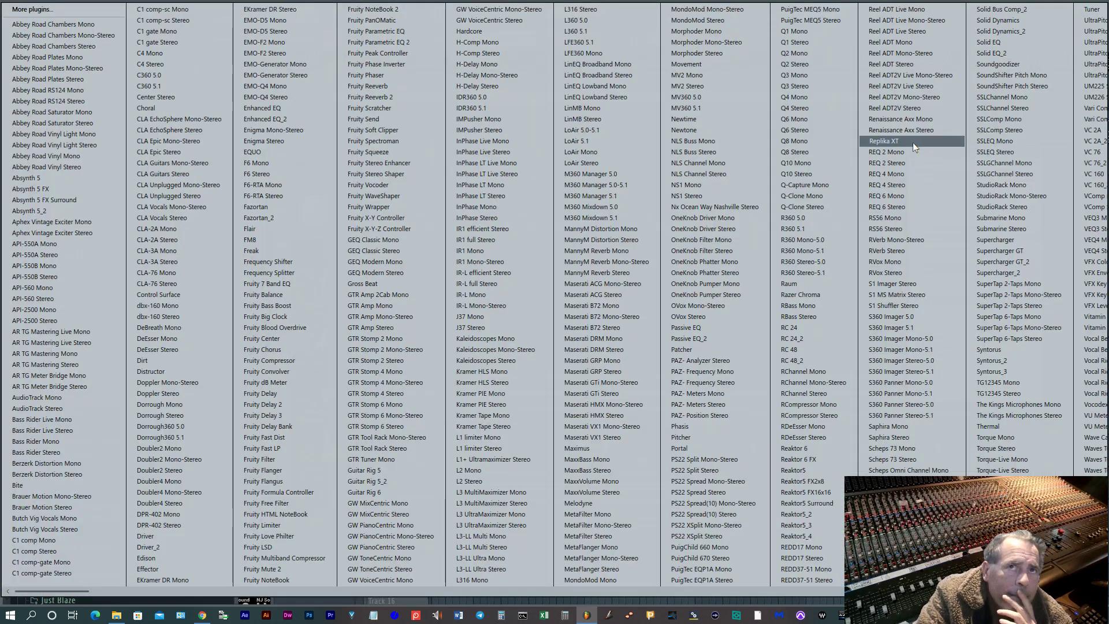
click(86, 47)
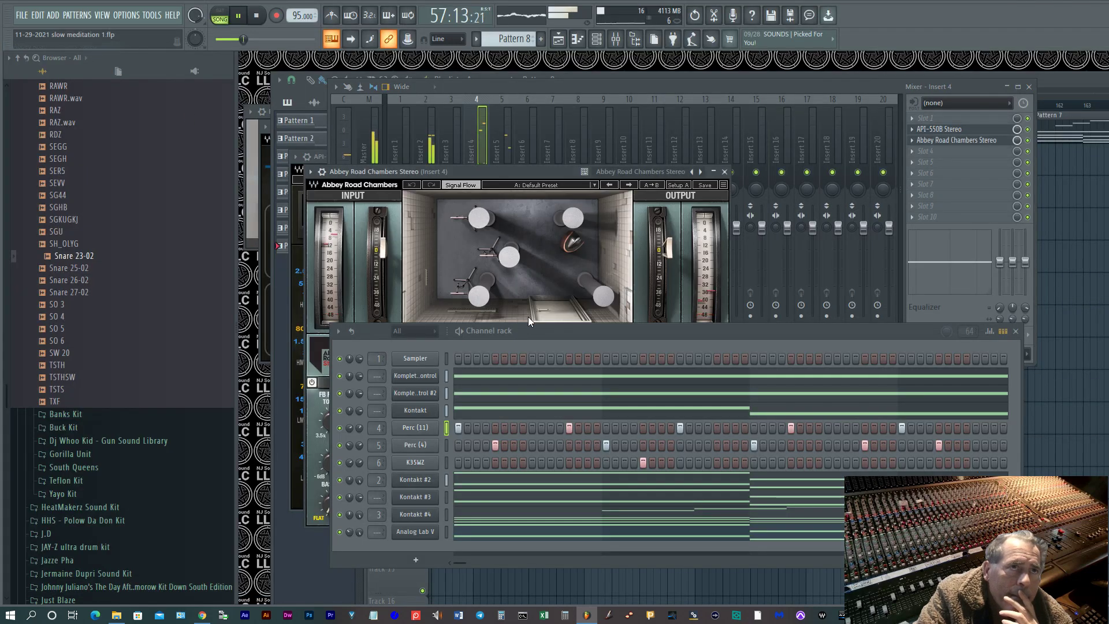
drag(796, 333, 884, 480)
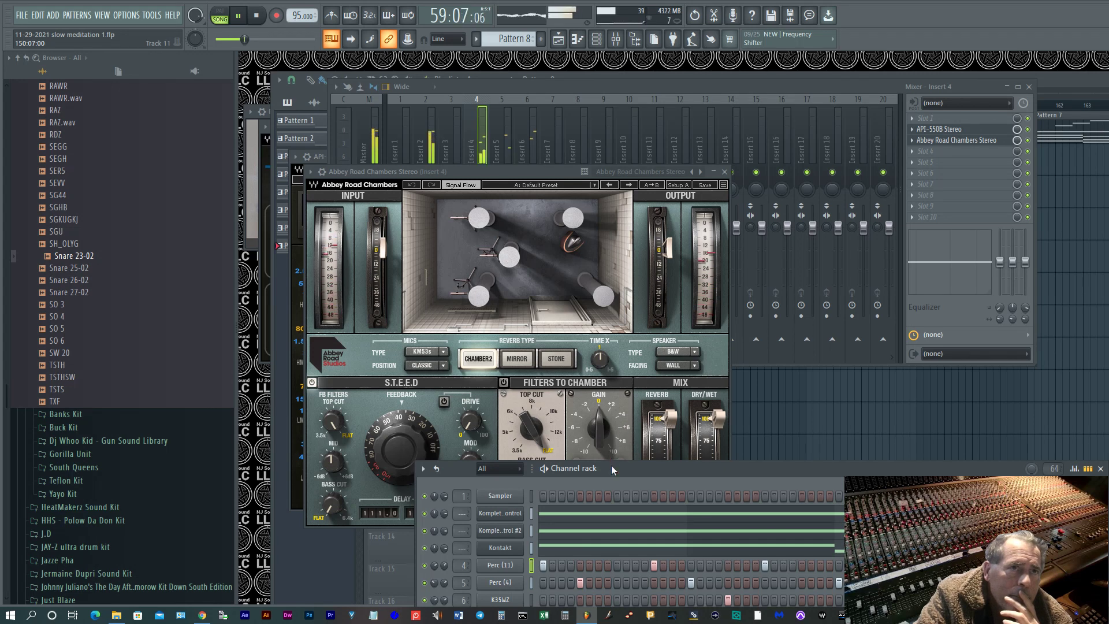
drag(613, 470, 606, 561)
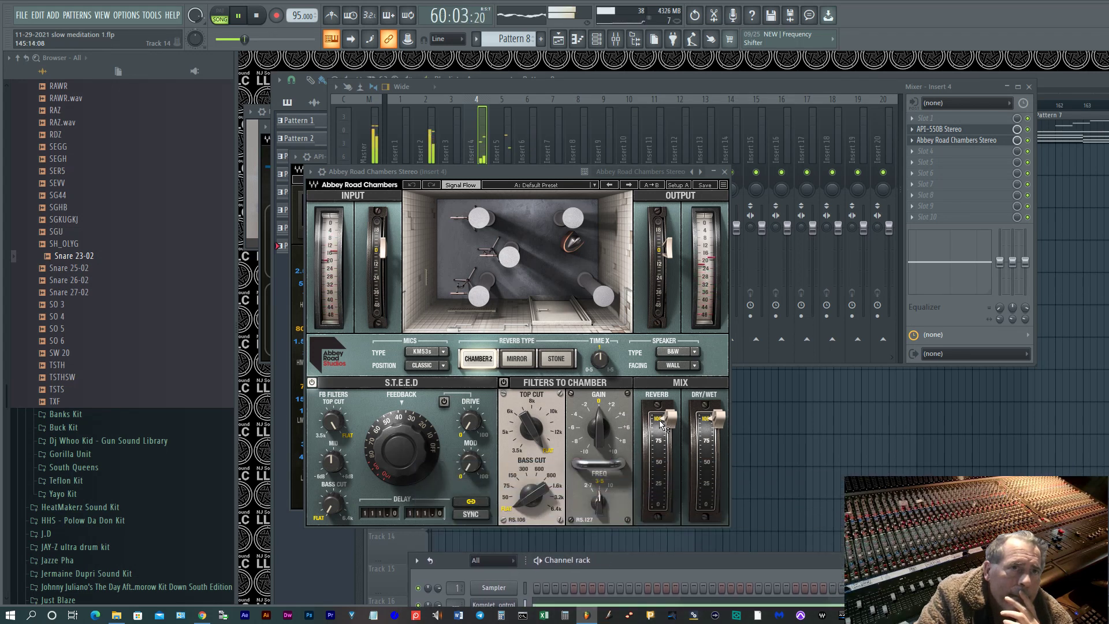
drag(669, 419, 717, 490)
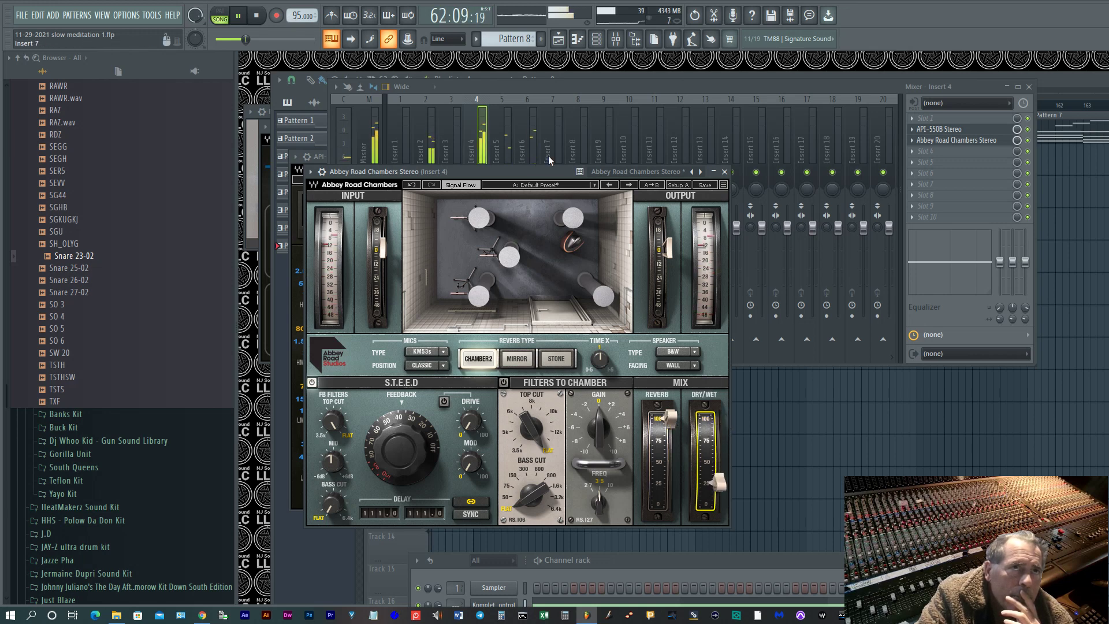
Apply the Bright Stone Short Snare preset to Abbey Road Chambers, with Dry/Wet at about 25 and the reverb type set to Mirror.
click(537, 185)
mouse_move(573, 370)
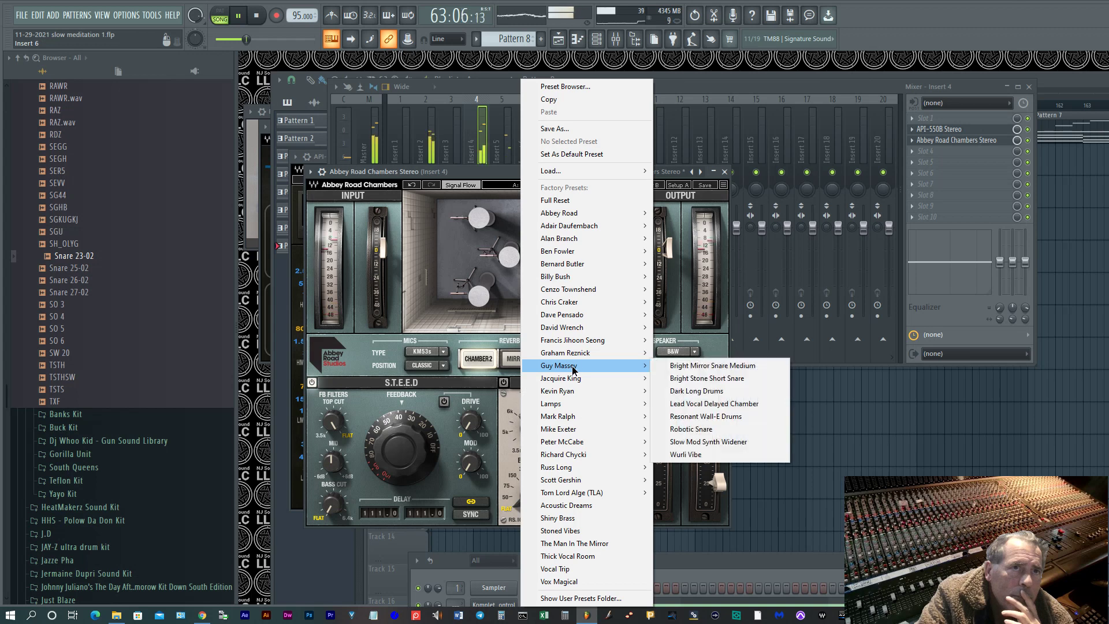
click(703, 379)
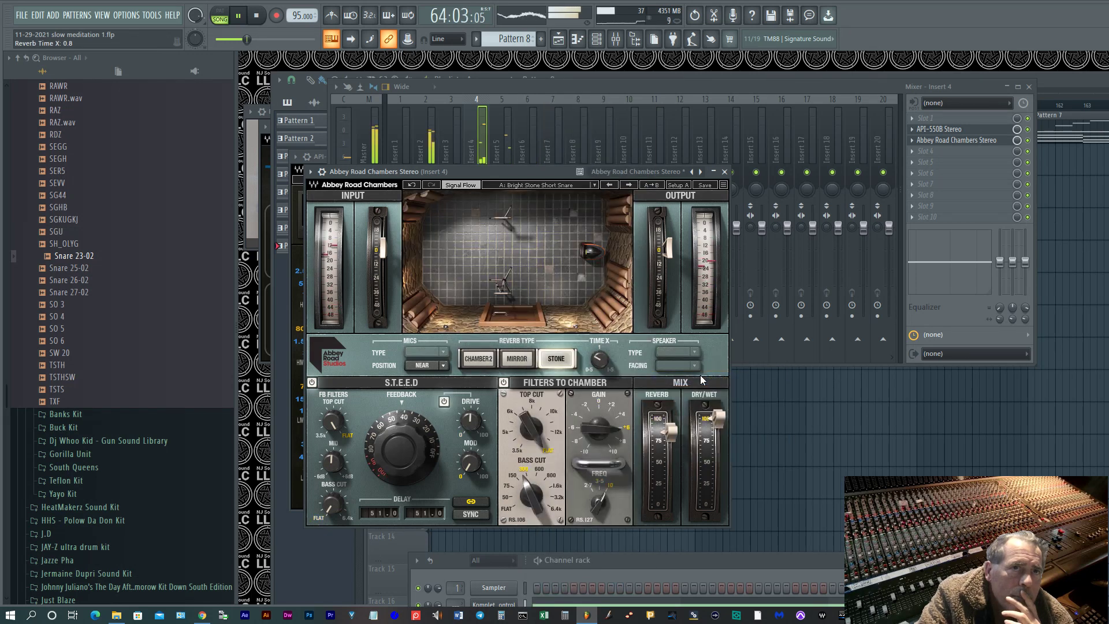
drag(719, 418, 719, 485)
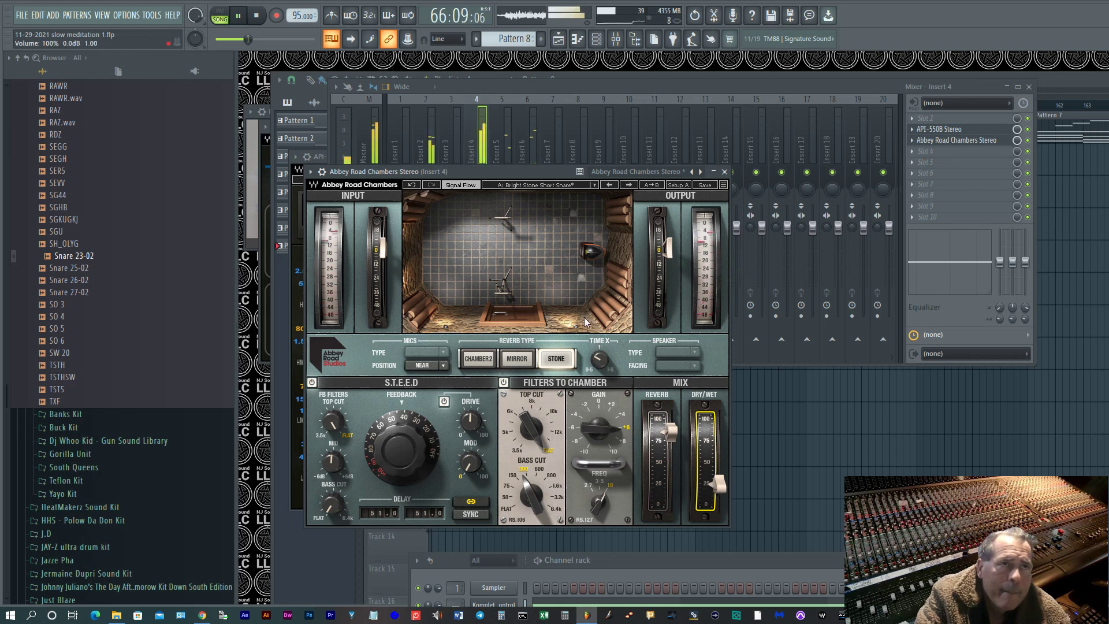
click(521, 359)
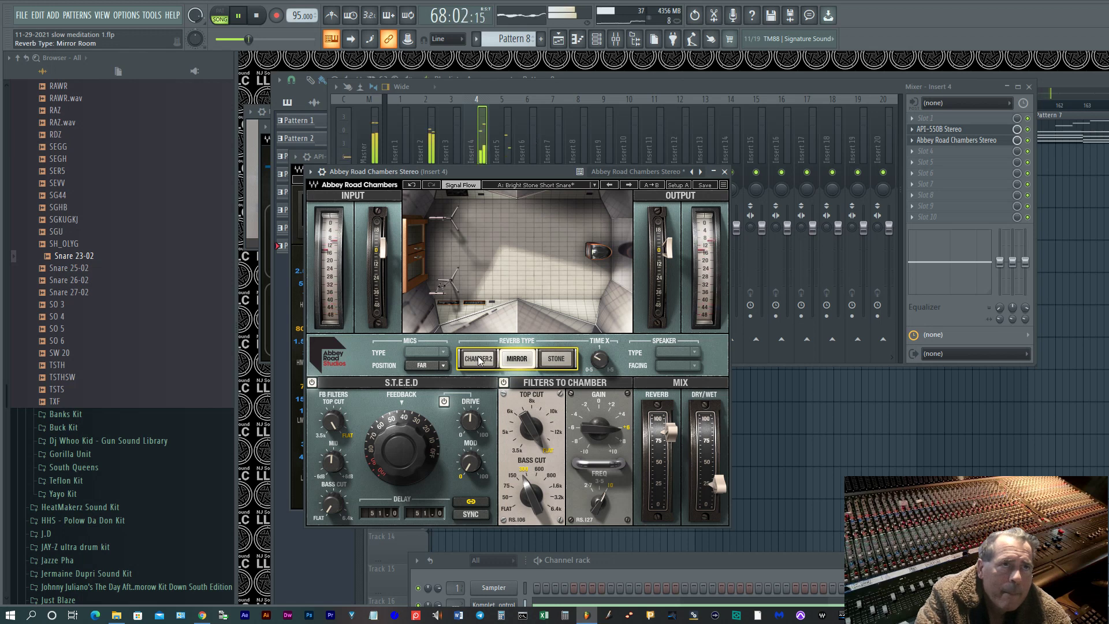
Select the Perc (4) channel on Insert 5 and load API-2500 Stereo in slot 2 of its mixer track.
drag(664, 567, 553, 301)
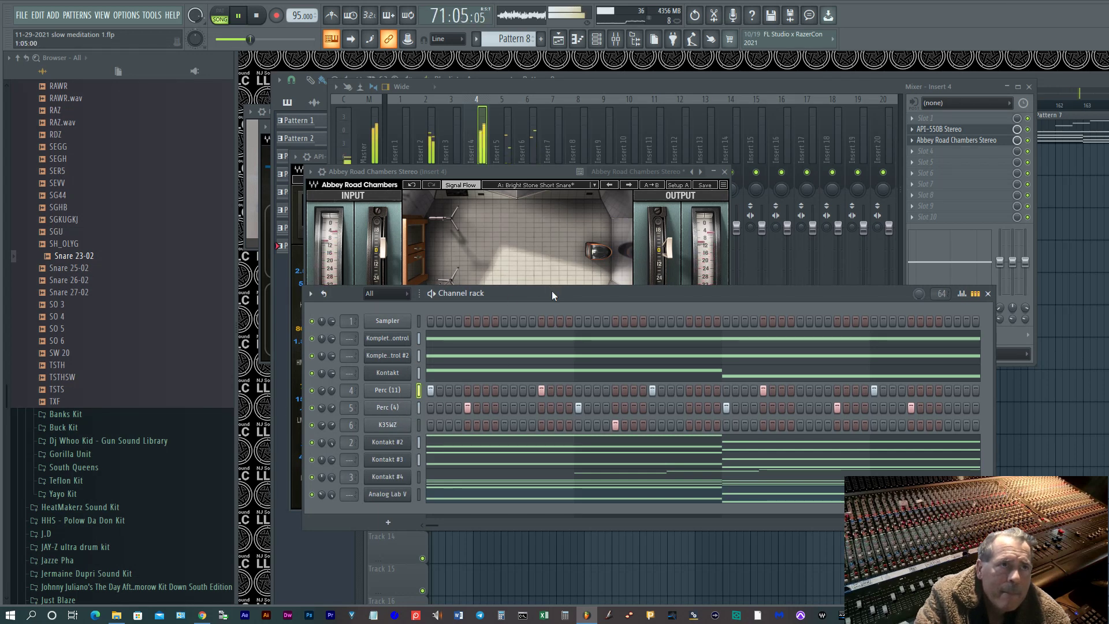
click(398, 407)
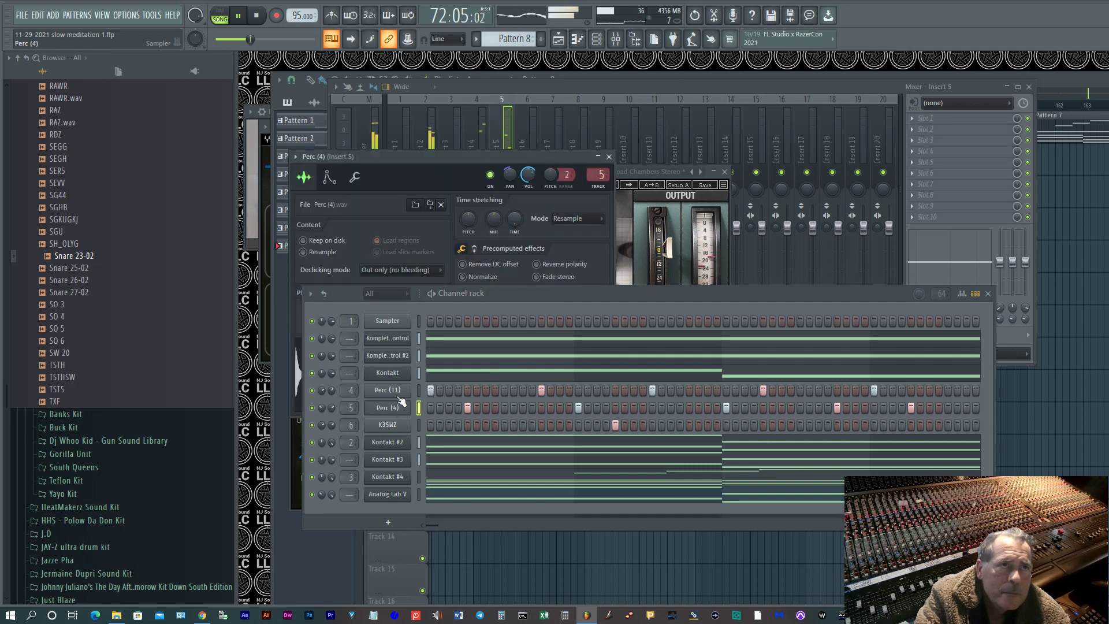
click(912, 128)
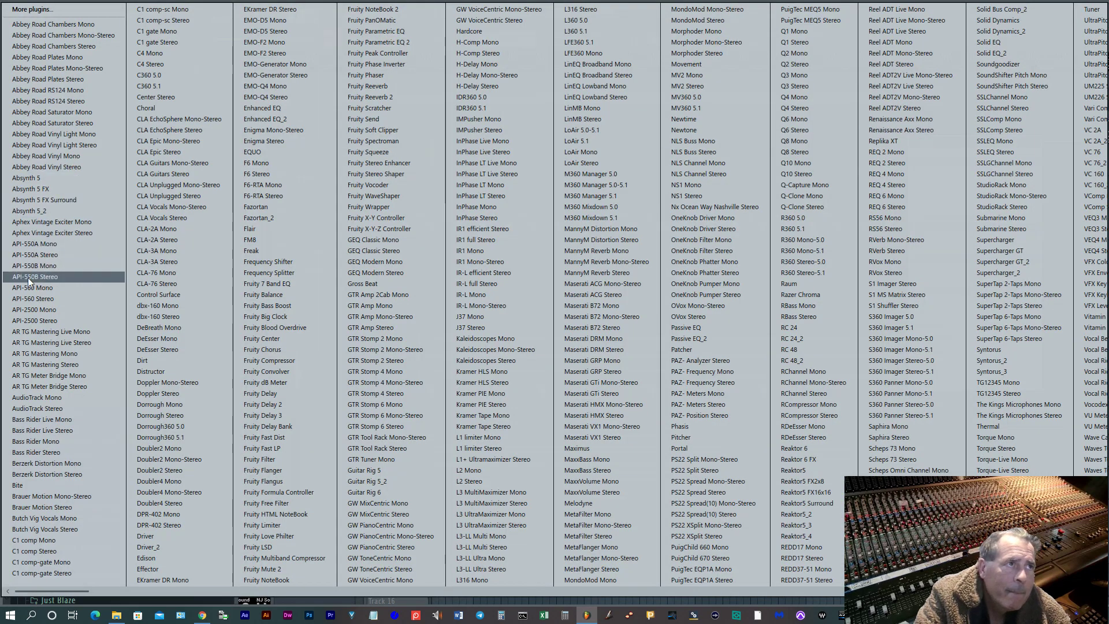
click(24, 317)
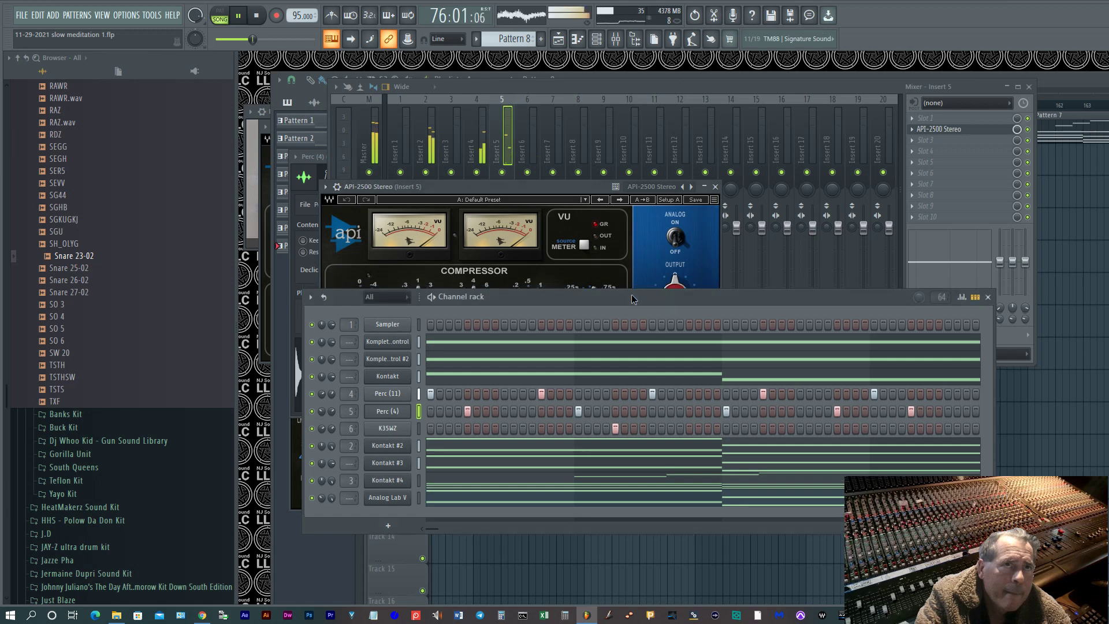
Uncover the API-2500 window on Insert 5 and apply its Drum Kit 1 preset.
drag(629, 293, 663, 467)
click(478, 200)
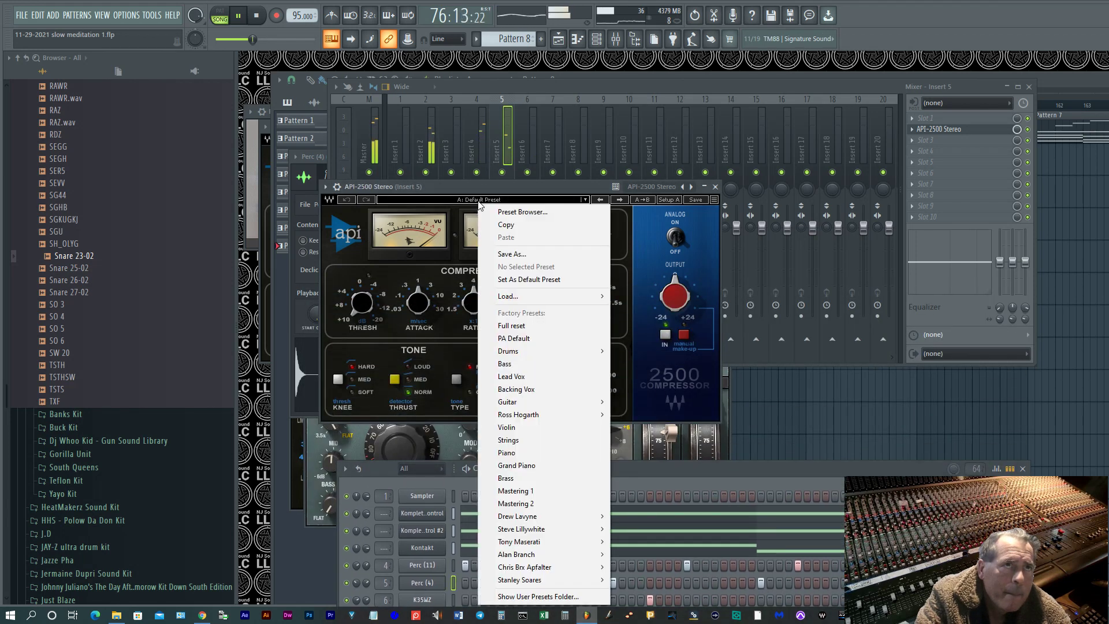
mouse_move(521, 355)
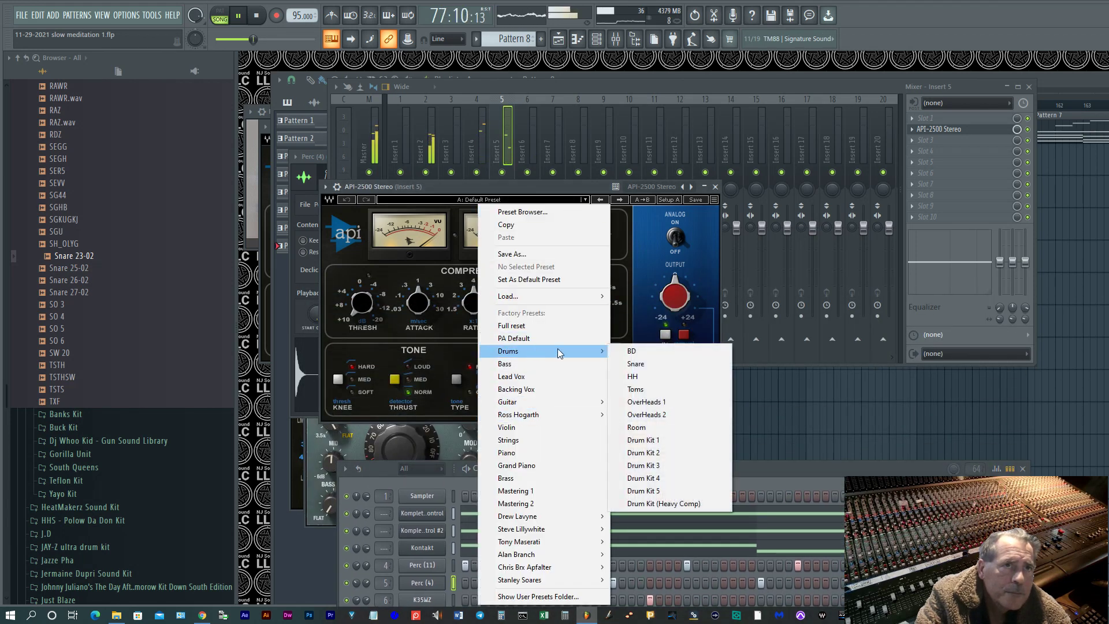
click(656, 440)
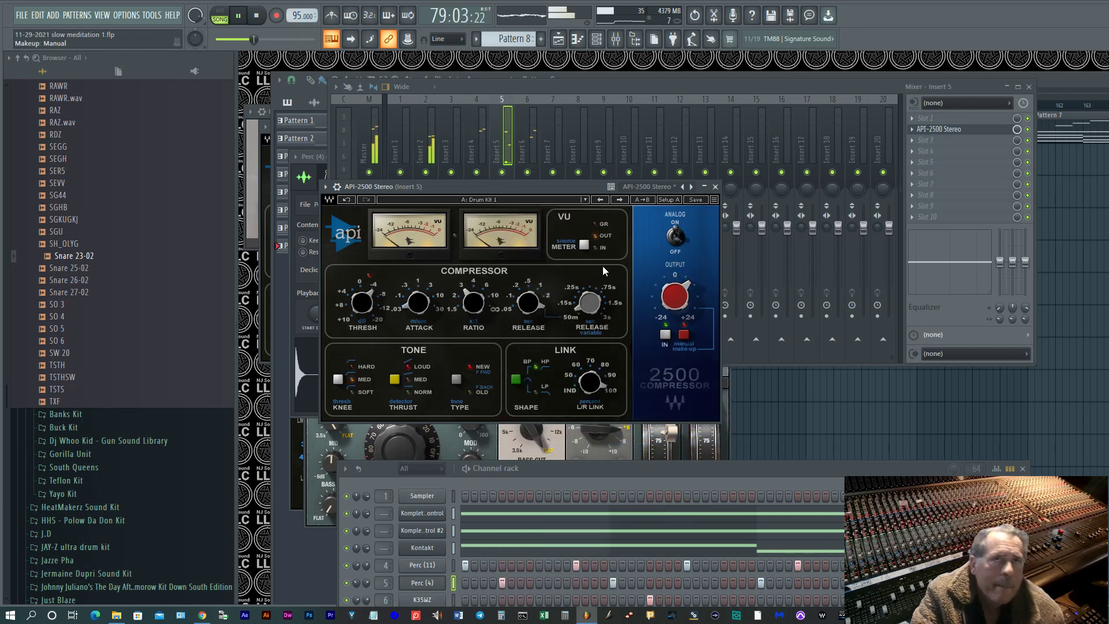
Load Abbey Road Chambers Stereo in slot 3 of Insert 5 and apply the Scott Gershin preset Dial Room 2.
click(919, 143)
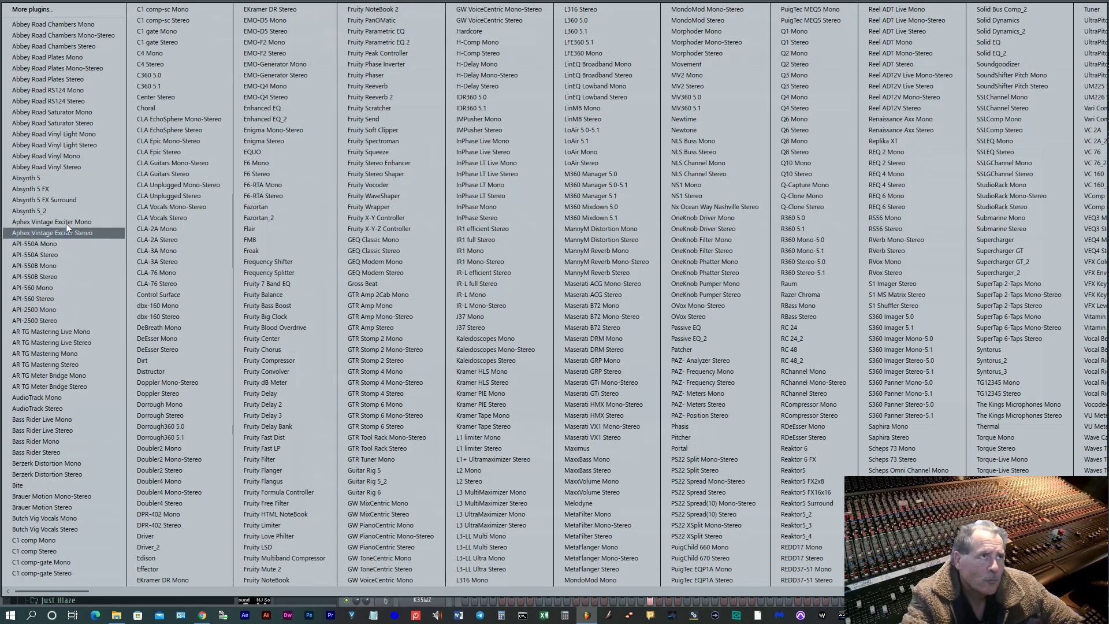
click(75, 45)
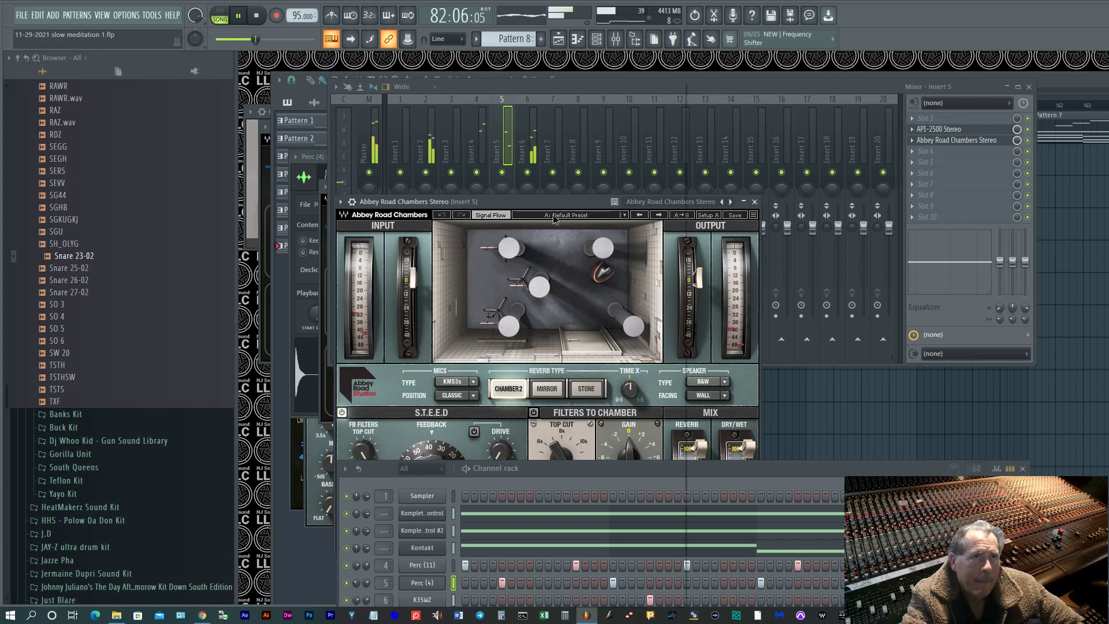
click(552, 218)
mouse_move(614, 442)
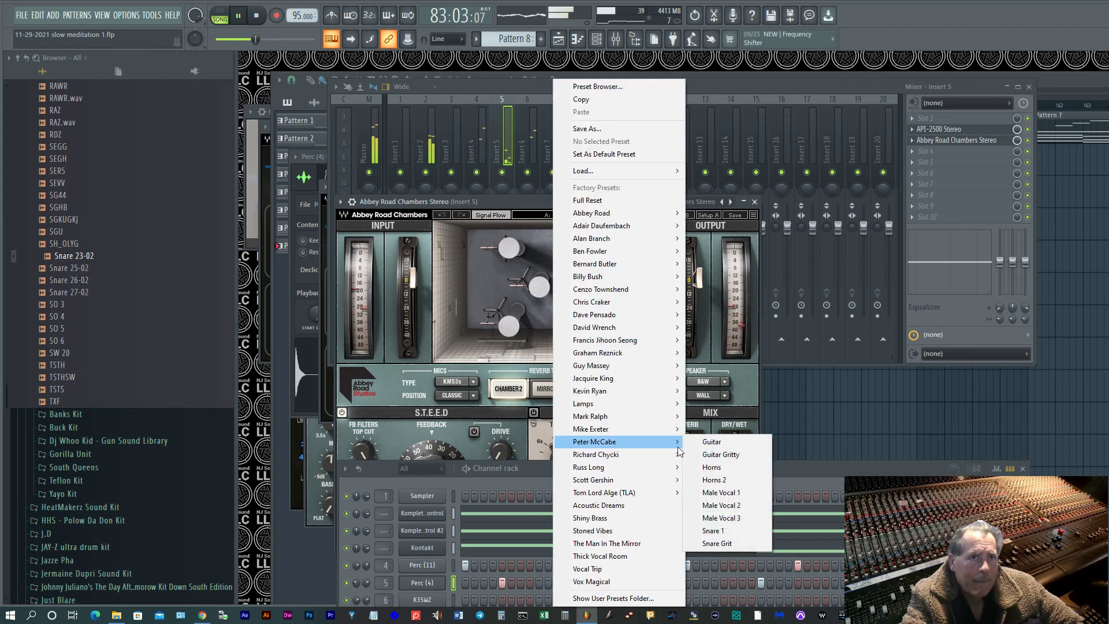
mouse_move(608, 478)
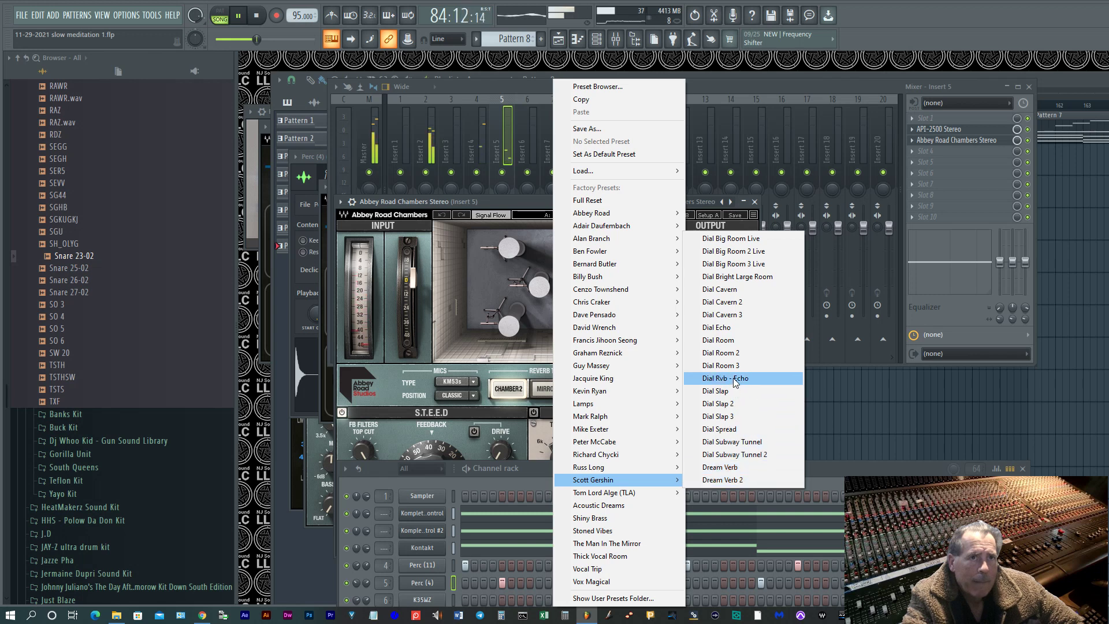
click(733, 351)
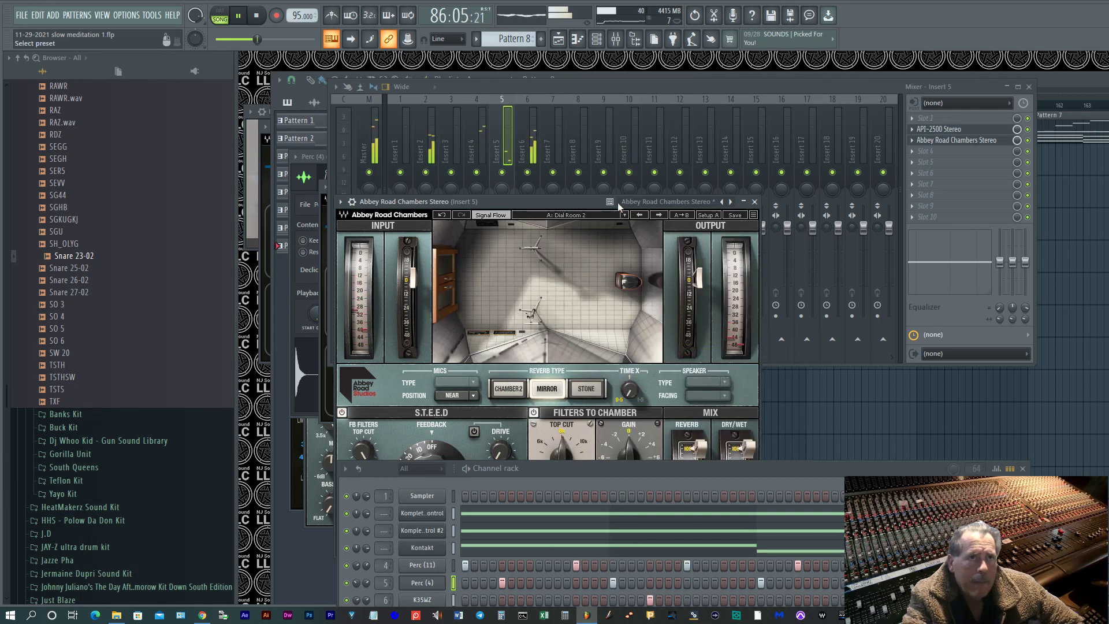
Uncover the full Abbey Road Chambers window, lower Dry/Wet to about 16%, and switch the reverb type to Chamber 2.
drag(618, 202, 598, 67)
drag(729, 312, 727, 384)
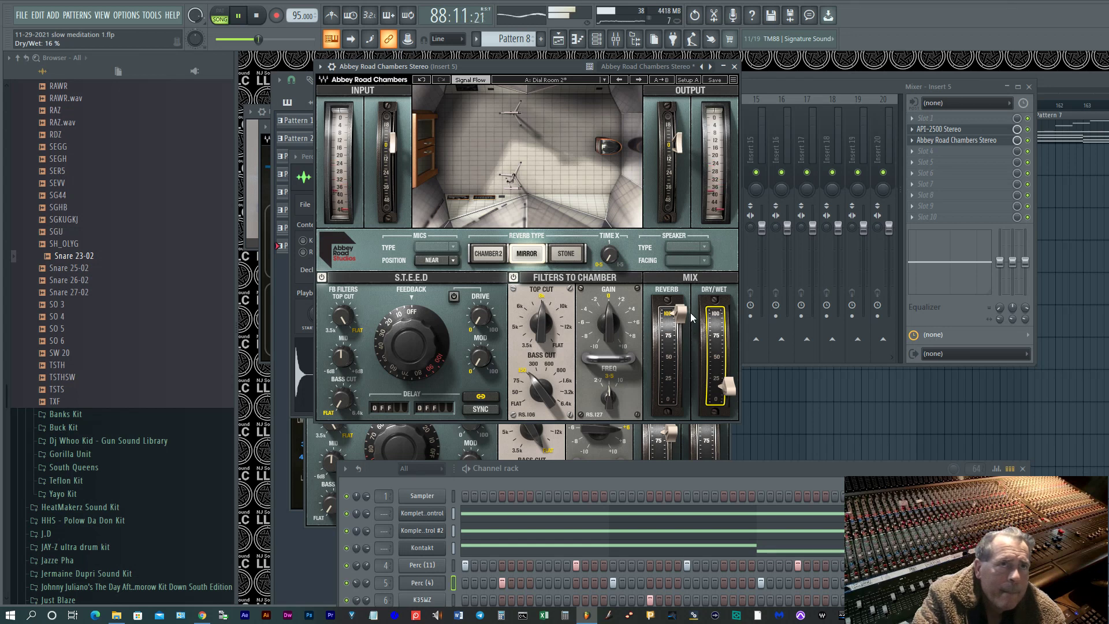
click(491, 254)
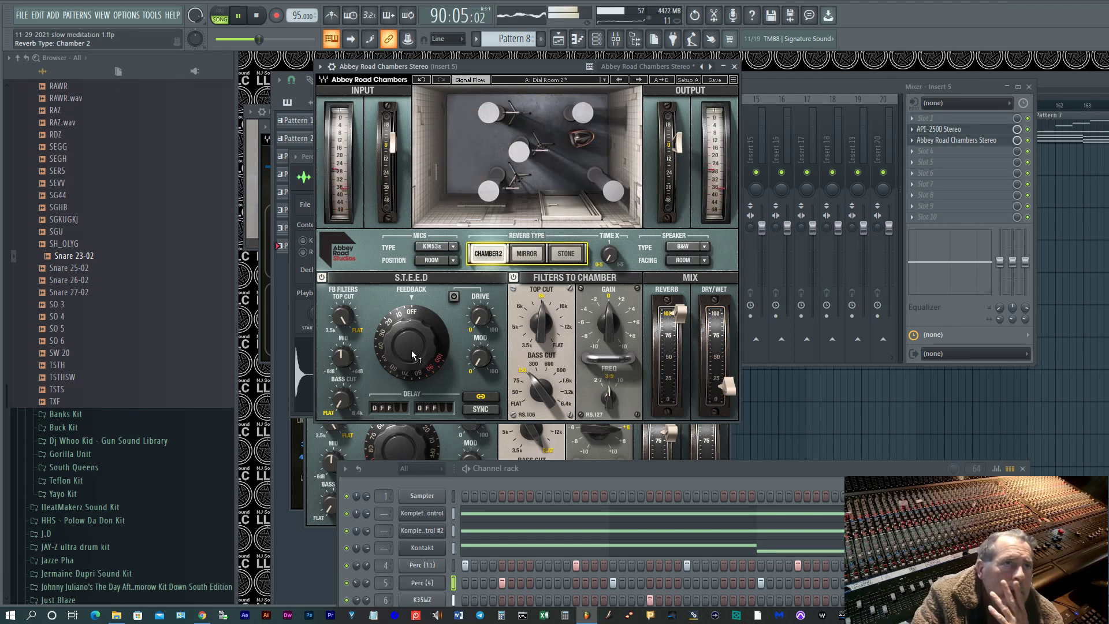
Raise the S.T.E.E.D. Feedback slightly, and change the reverb type to Stone with the mic position set to Near.
drag(414, 351, 415, 332)
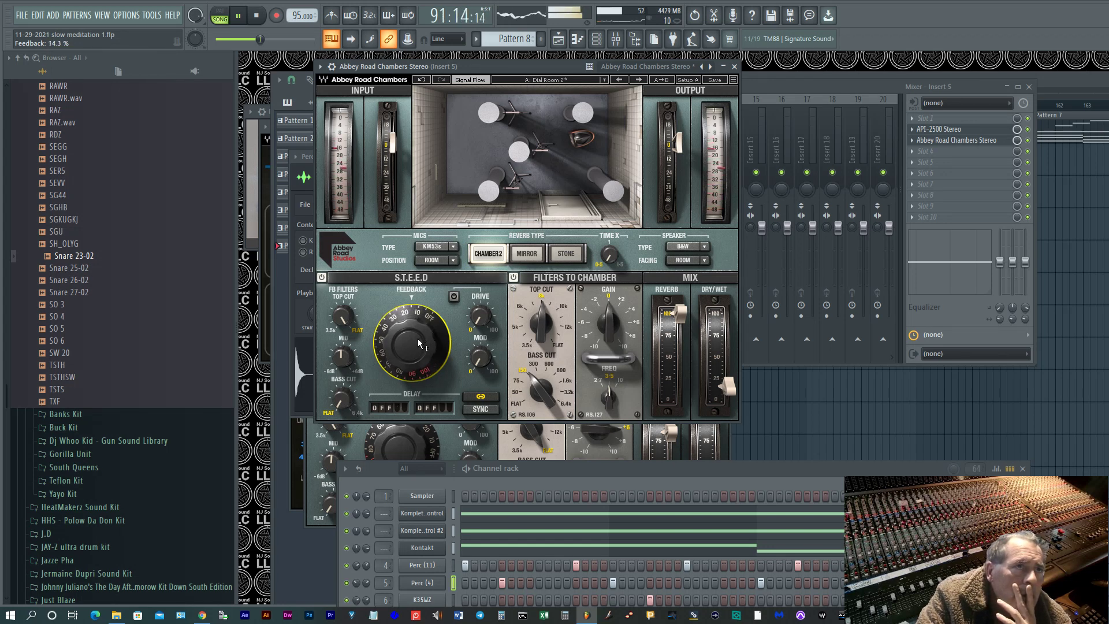
drag(419, 343, 419, 338)
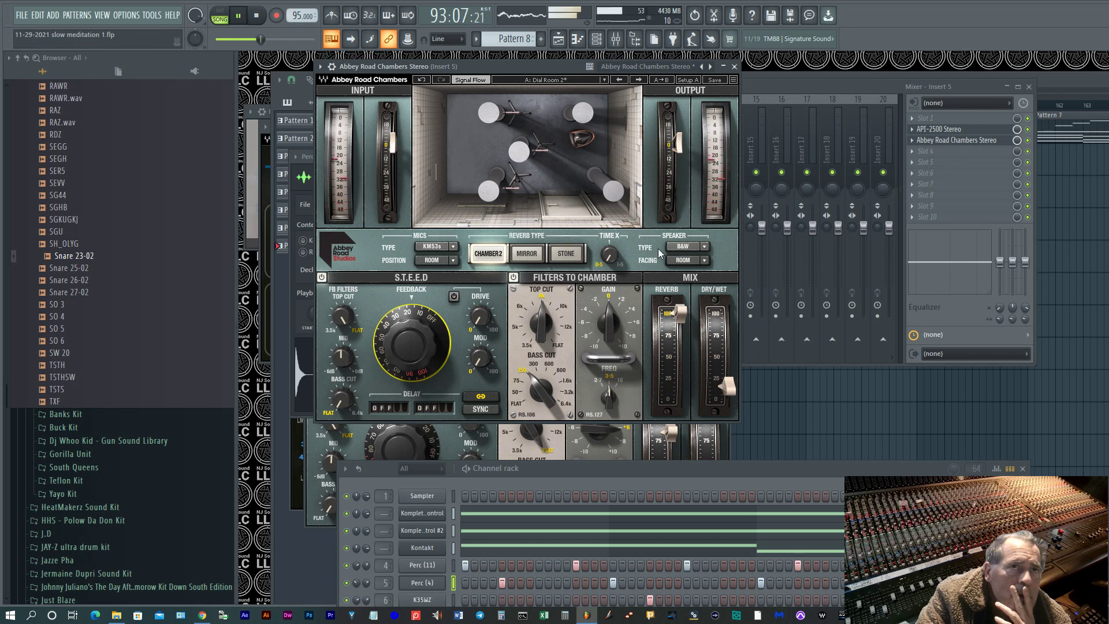
click(525, 254)
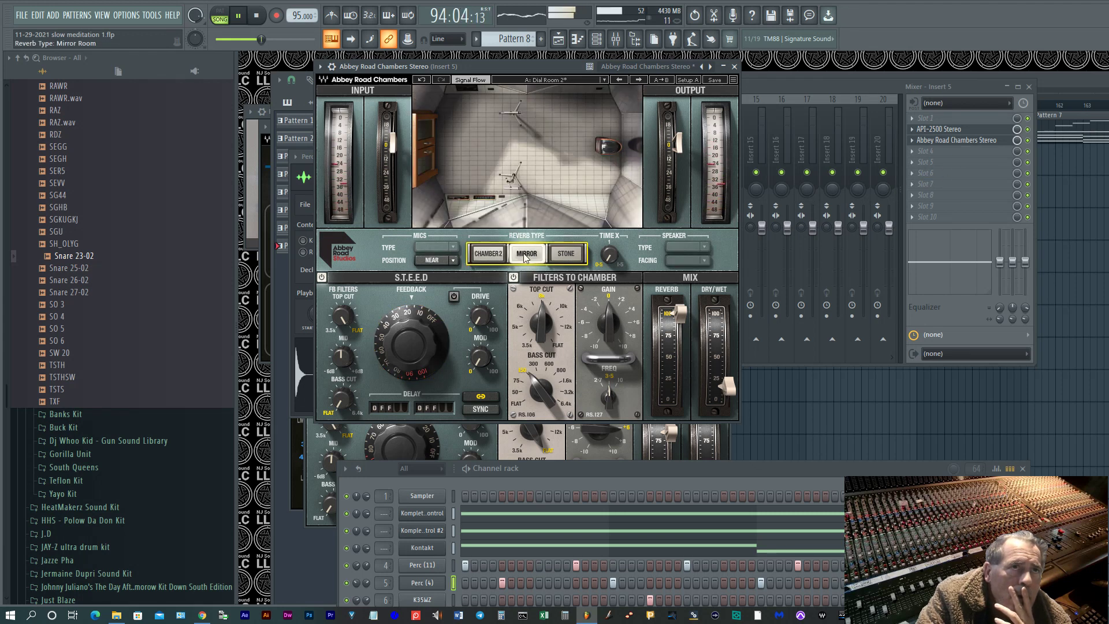
click(566, 254)
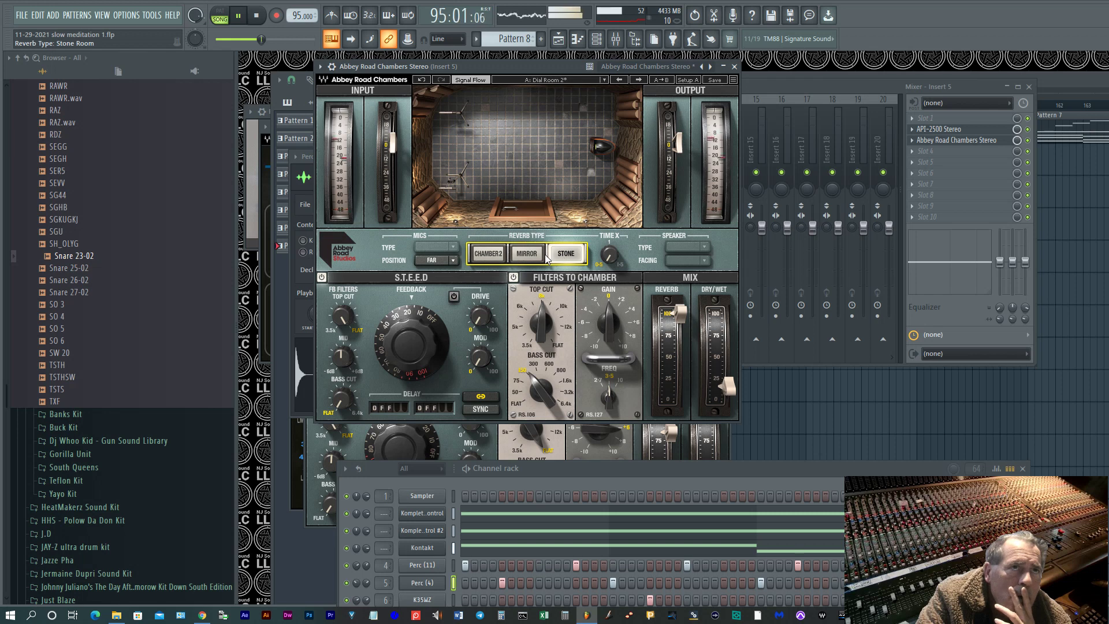
click(435, 261)
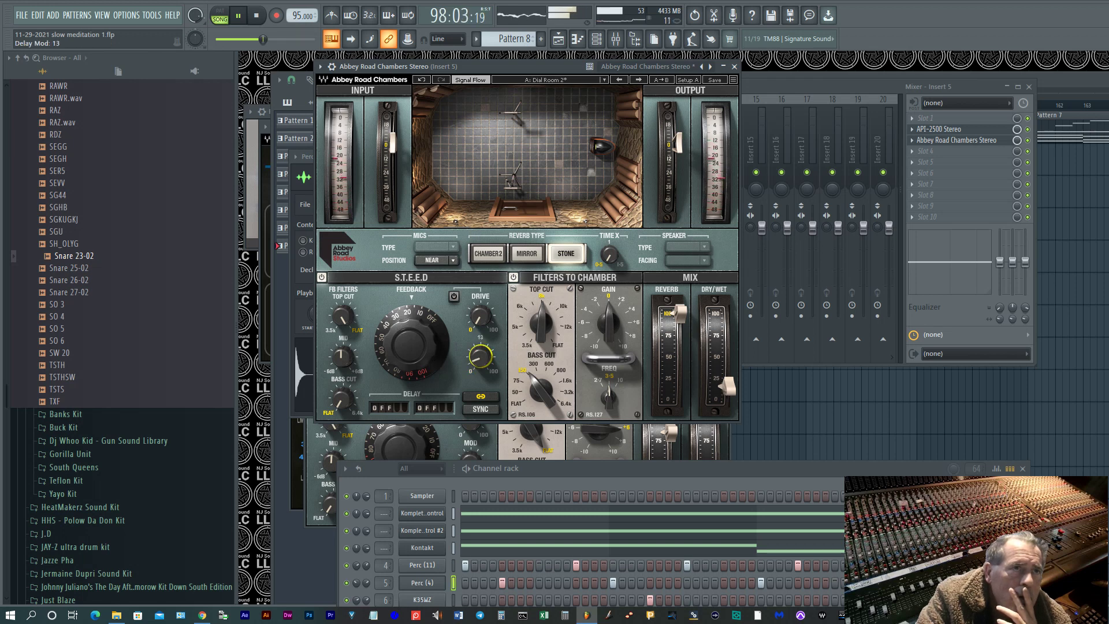
In the S.T.E.E.D. section, enable the switch beside Feedback and set Drive to 1.2%, Feedback to 22.6%, Bass Cut to 32 Hz and Top Cut to 12.19 kHz.
click(458, 297)
drag(480, 317, 481, 314)
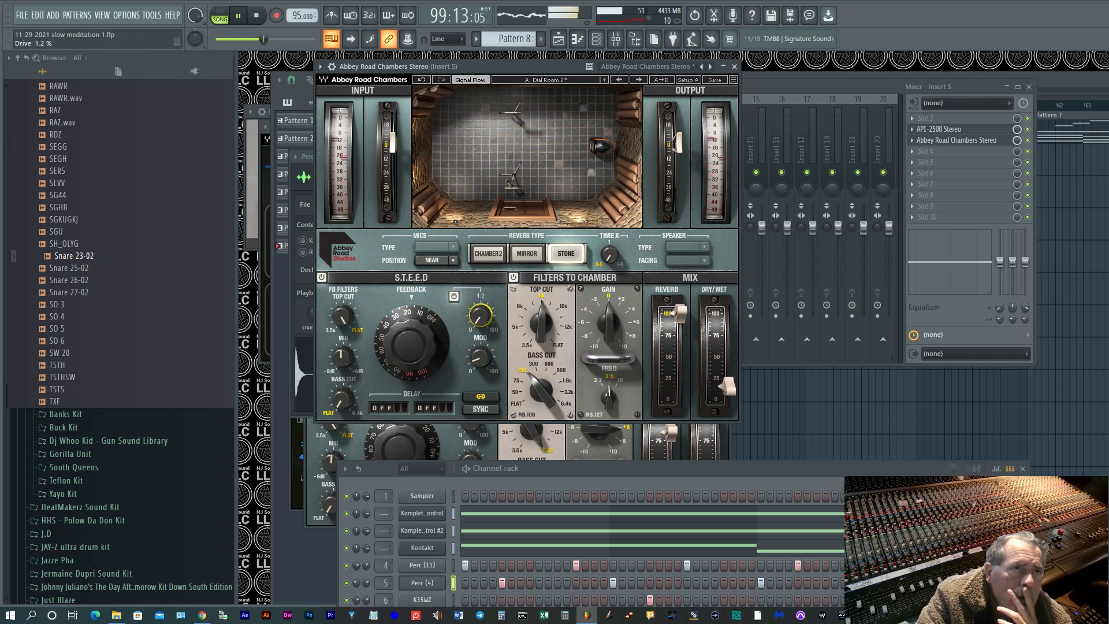
drag(411, 344, 412, 336)
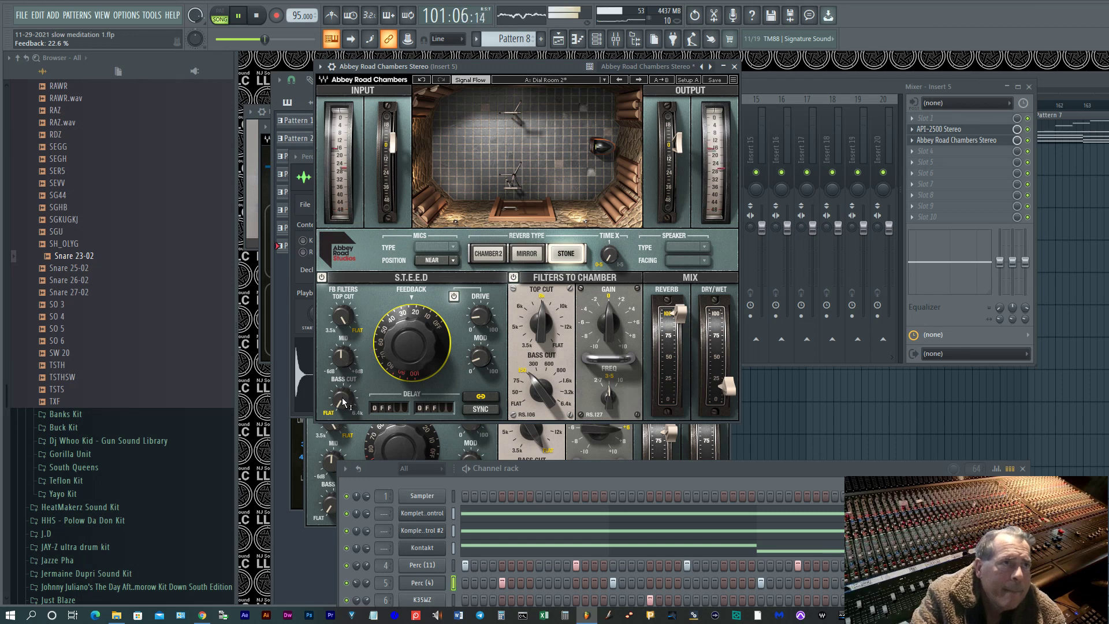
drag(343, 402, 343, 402)
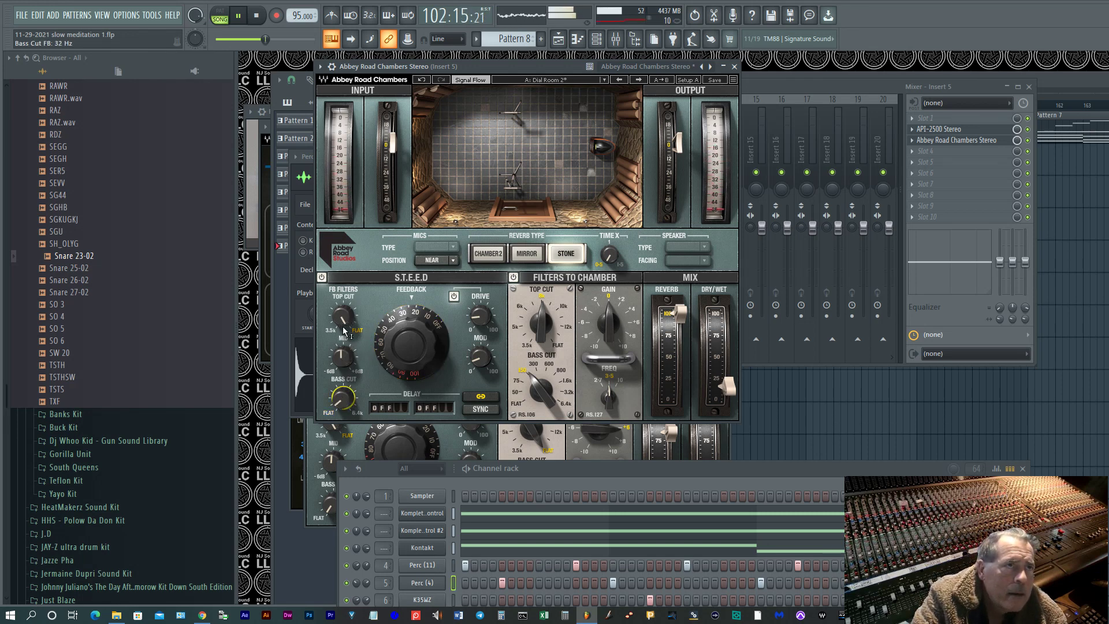
drag(343, 330, 343, 326)
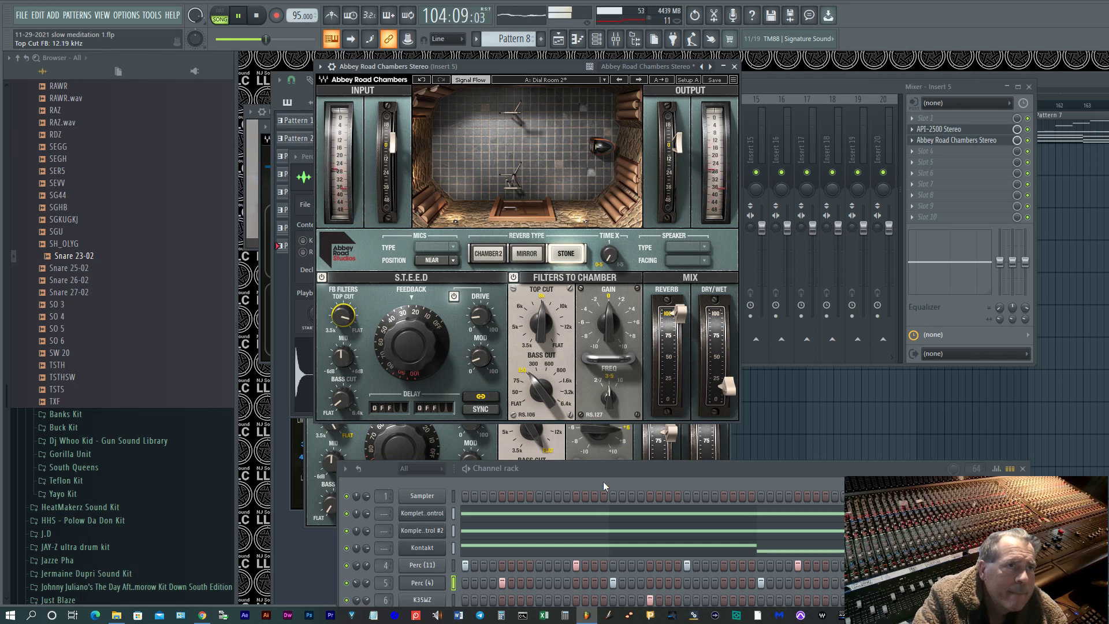
Close the Abbey Road Chambers window and open the K35WZ channel, which is routed to Insert 6.
drag(637, 471, 952, 472)
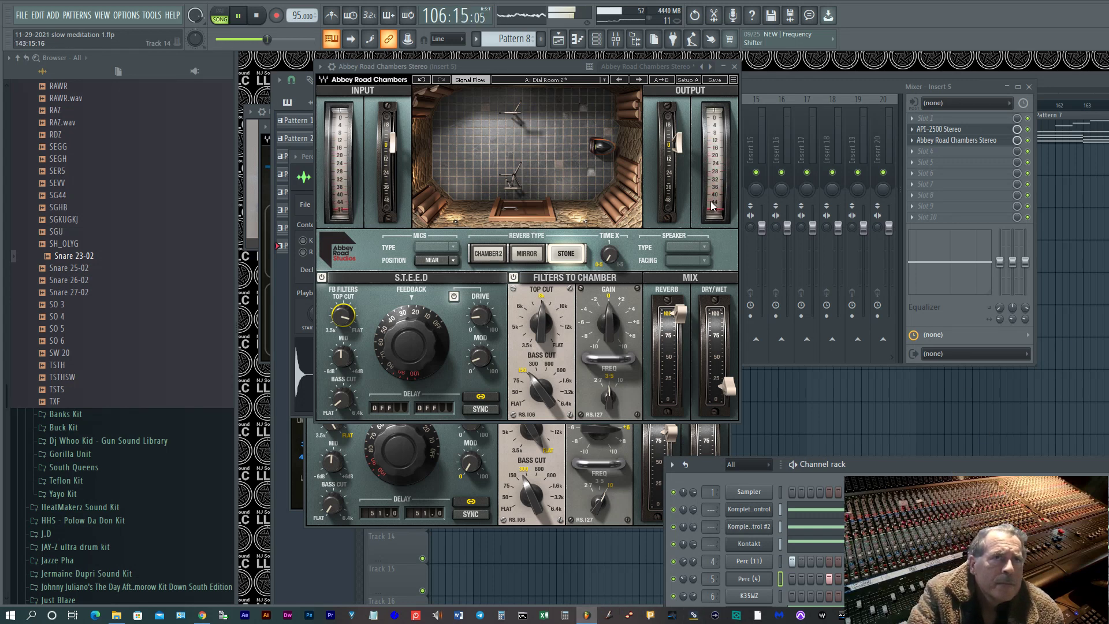
click(735, 67)
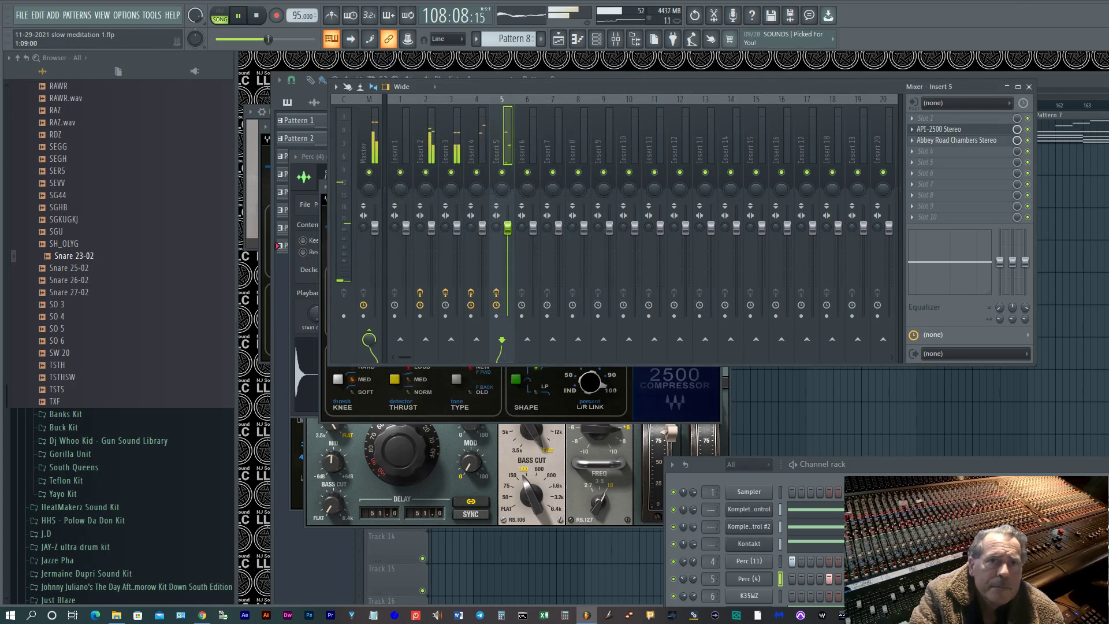
drag(896, 464, 704, 187)
click(558, 317)
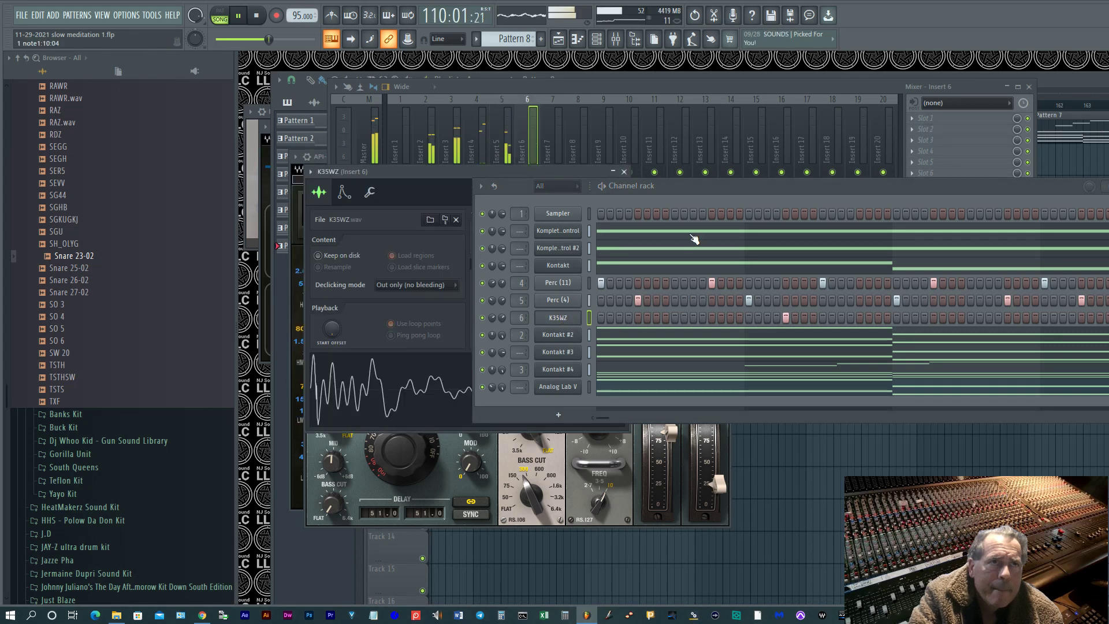
Load PuigChild 660 Mono in slot 2 of Insert 6, uncover its window, and apply the Rock Snare preset.
click(913, 131)
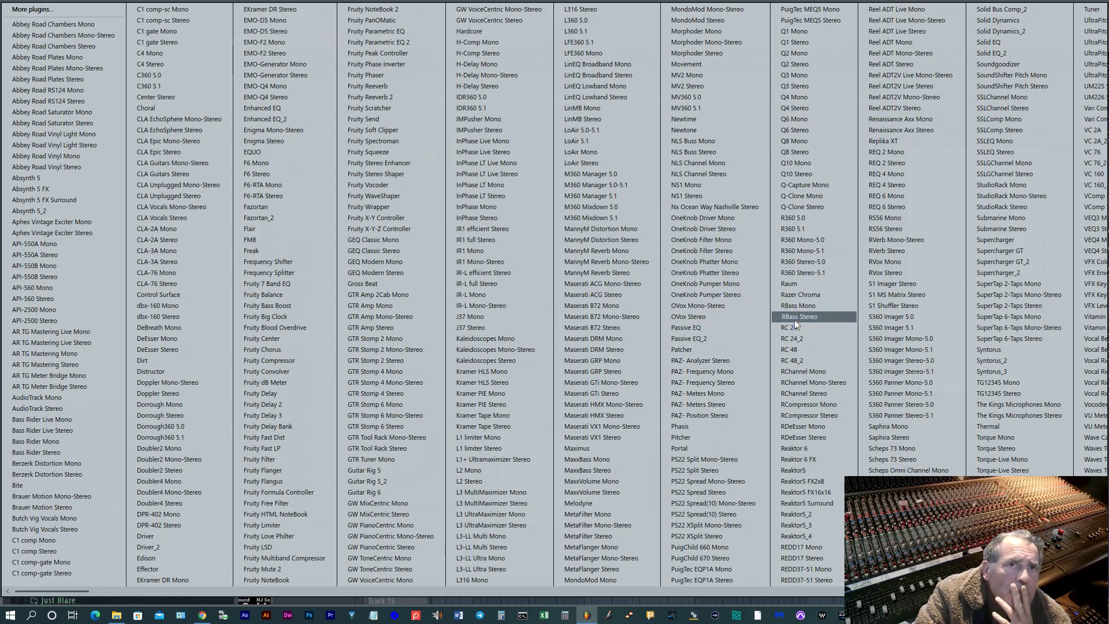
click(708, 545)
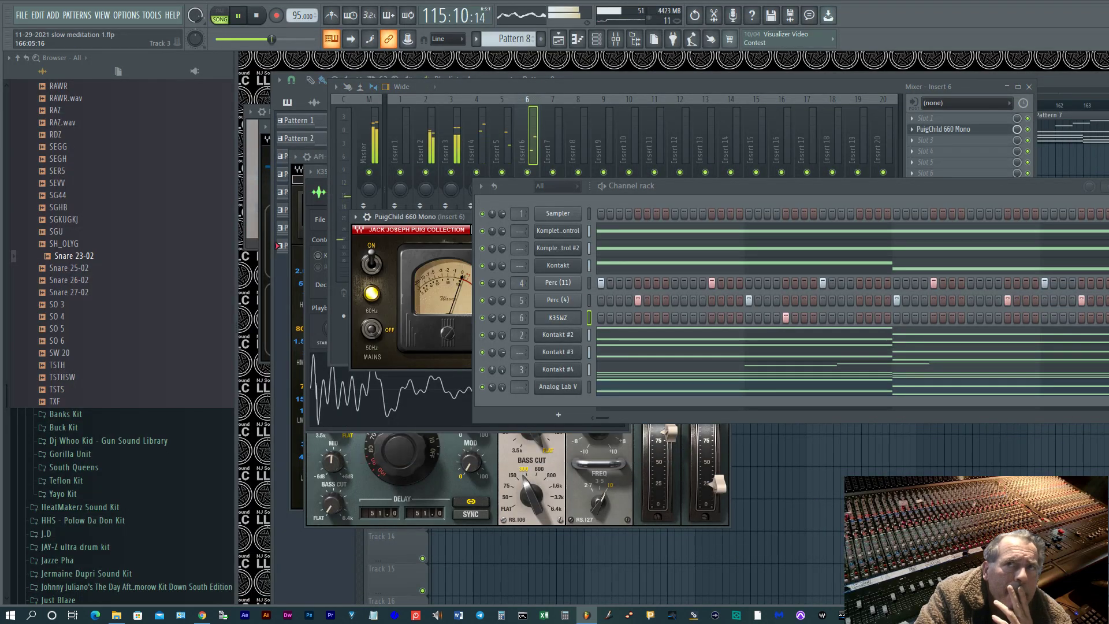
key(F6)
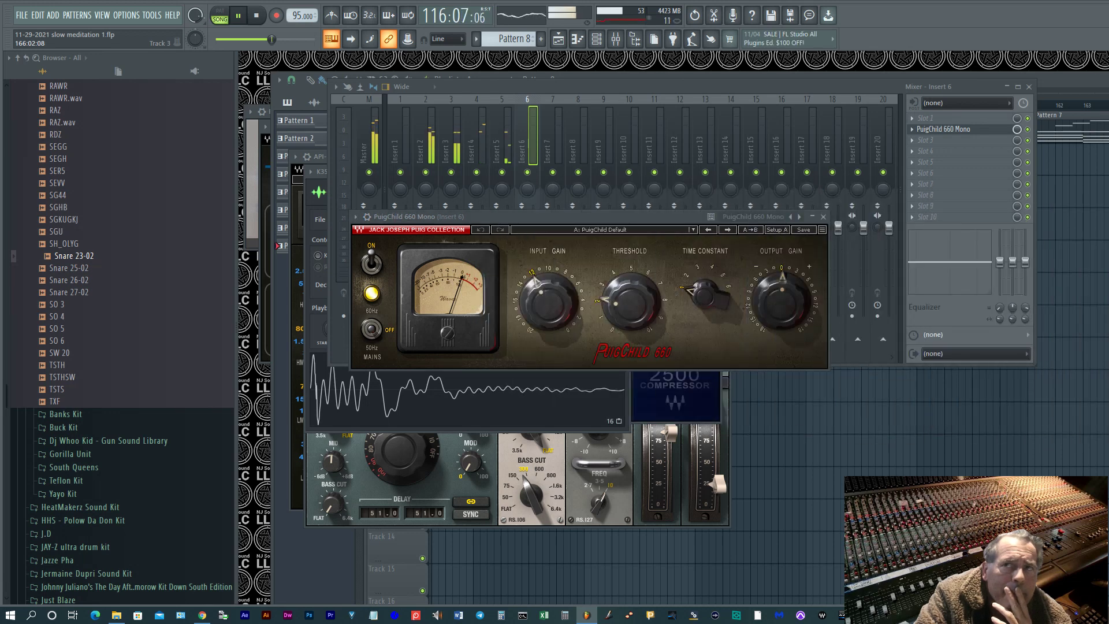
click(575, 231)
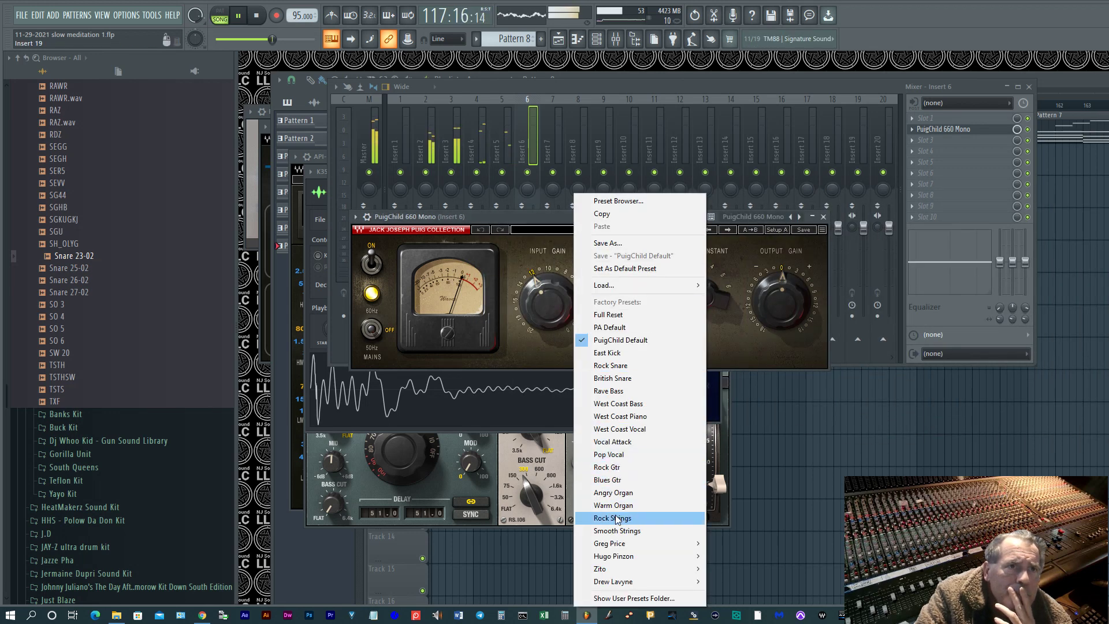
click(655, 366)
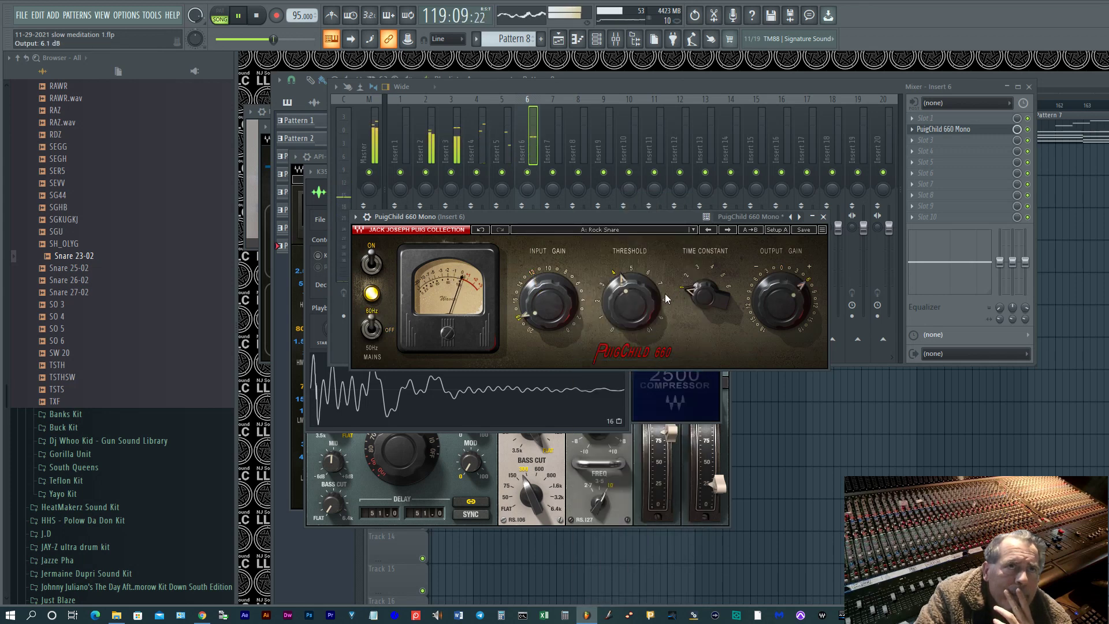
Set the PuigChild 660 Input Gain to 16 and raise its Output Gain to about 7.8 dB.
drag(552, 316, 552, 311)
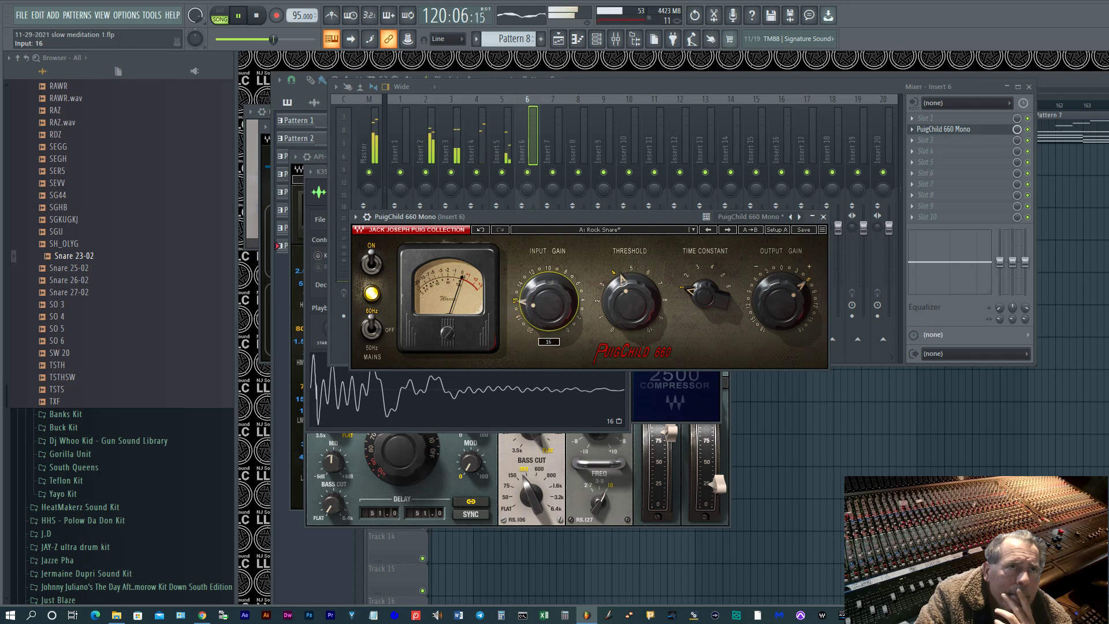
click(780, 305)
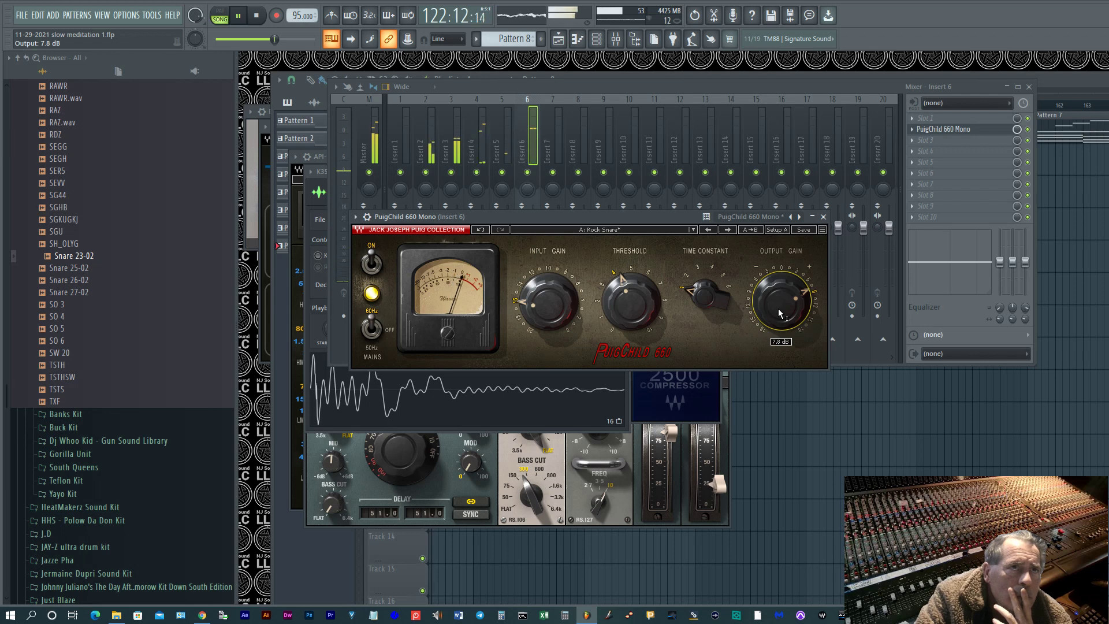
drag(778, 308, 778, 301)
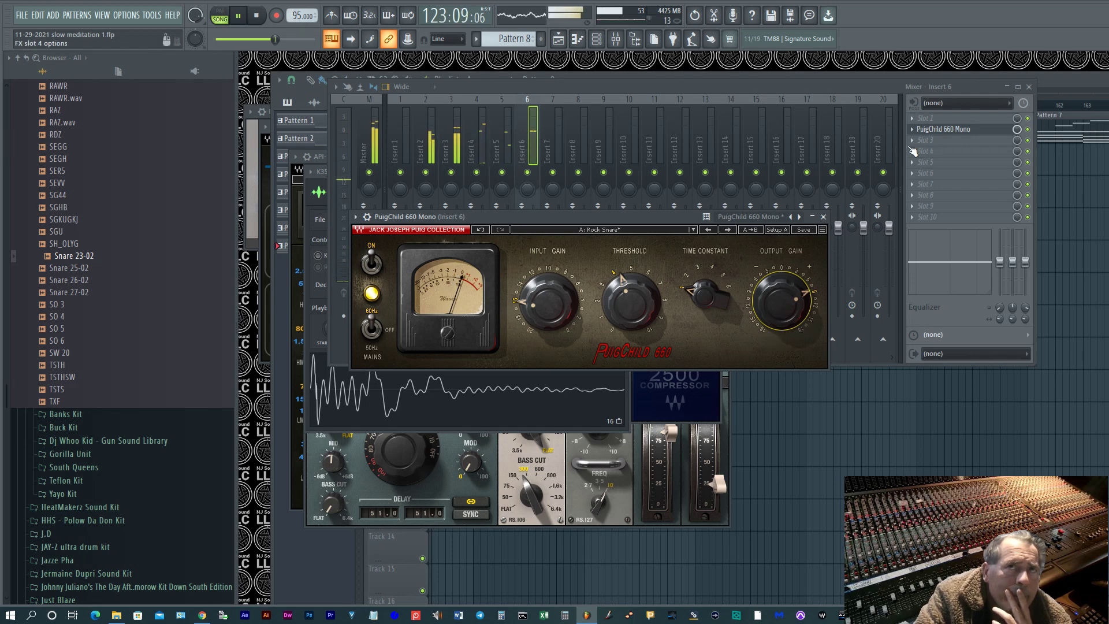
Load RVerb Mono-Stereo in slot 3 of Insert 6 and set its reverb type to Hall 2.
click(914, 148)
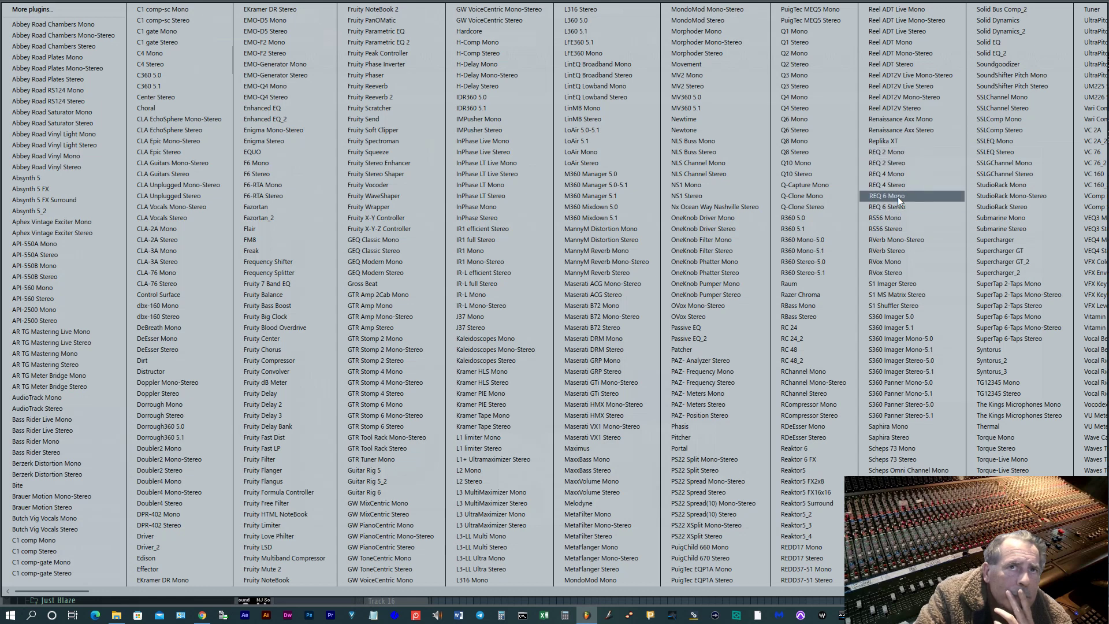
click(886, 241)
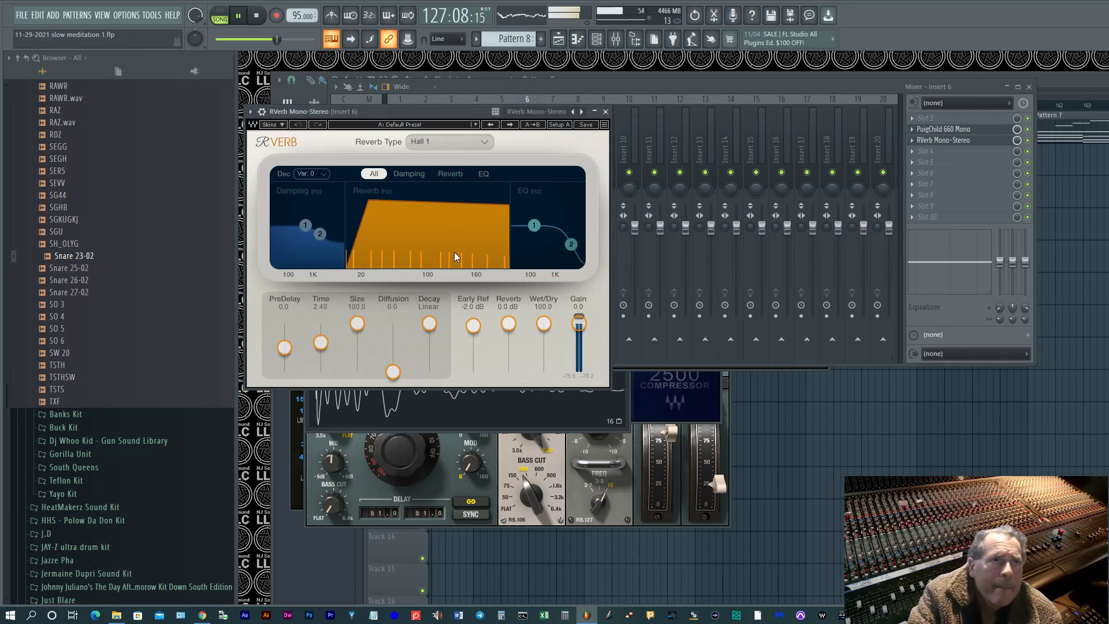
scroll(459, 142, down, 1)
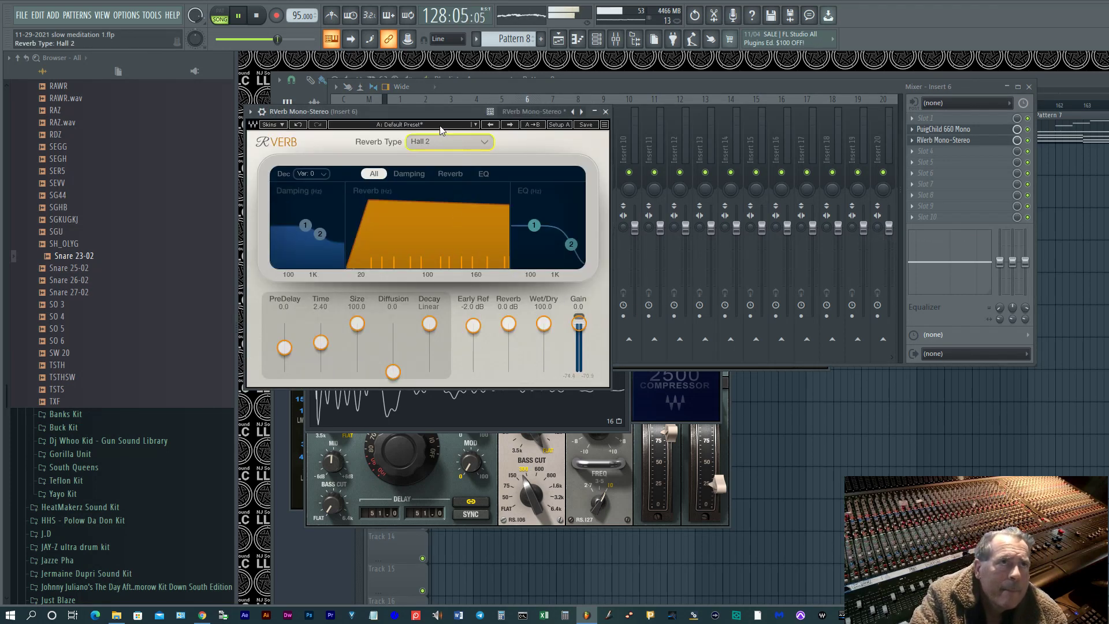
Apply the Shiny BG artist preset to the RVerb on Insert 6 and lower its Wet/Dry to about 50.
click(440, 126)
mouse_move(491, 275)
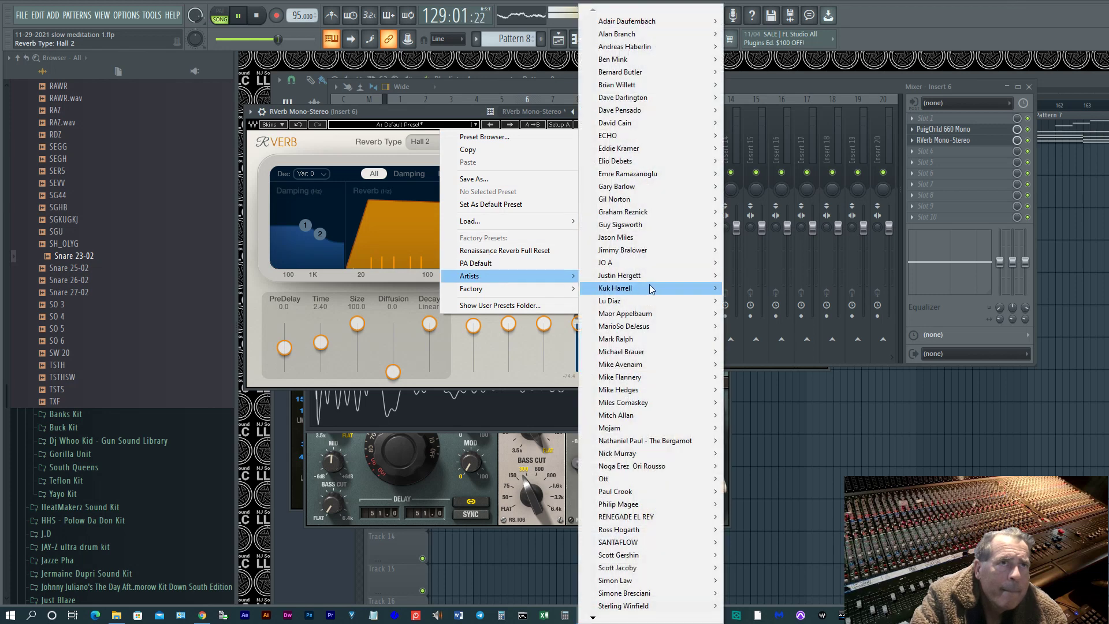
mouse_move(654, 290)
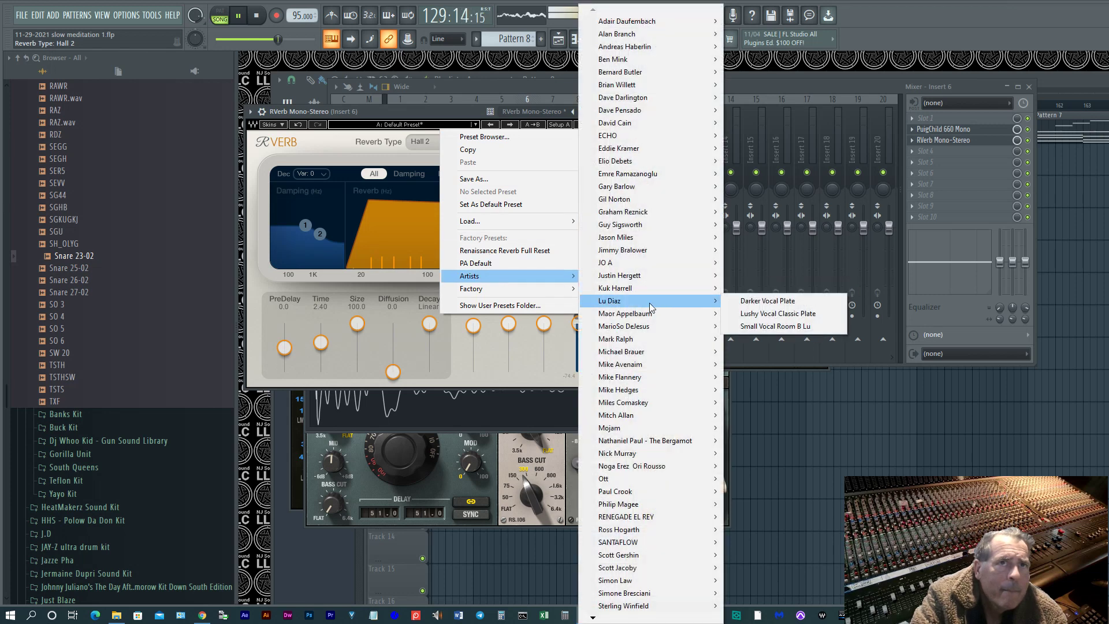
mouse_move(650, 376)
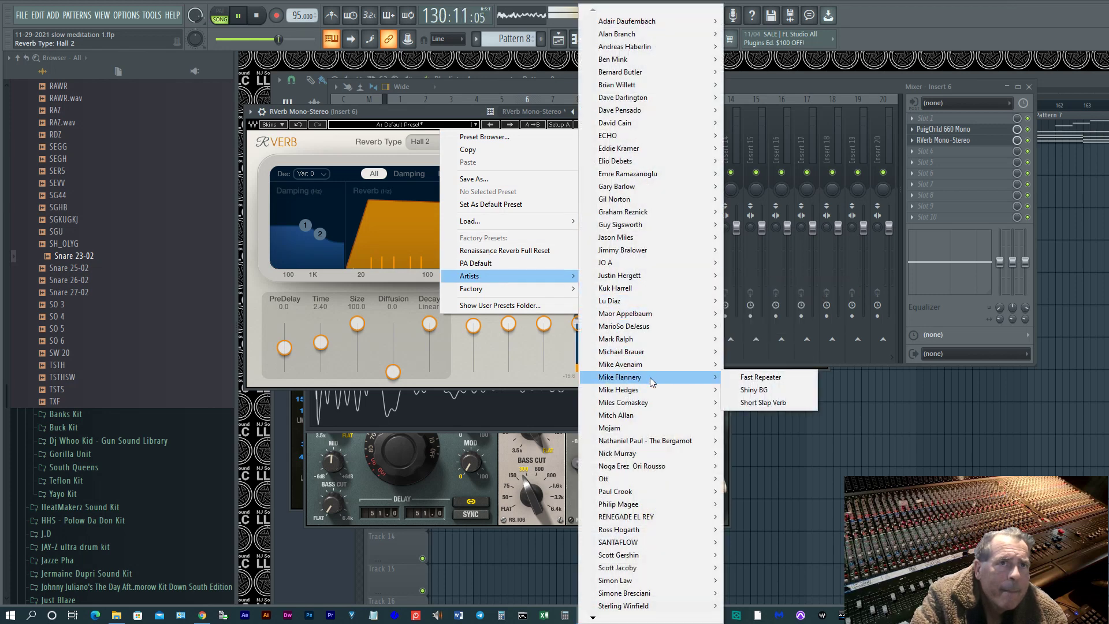
click(753, 390)
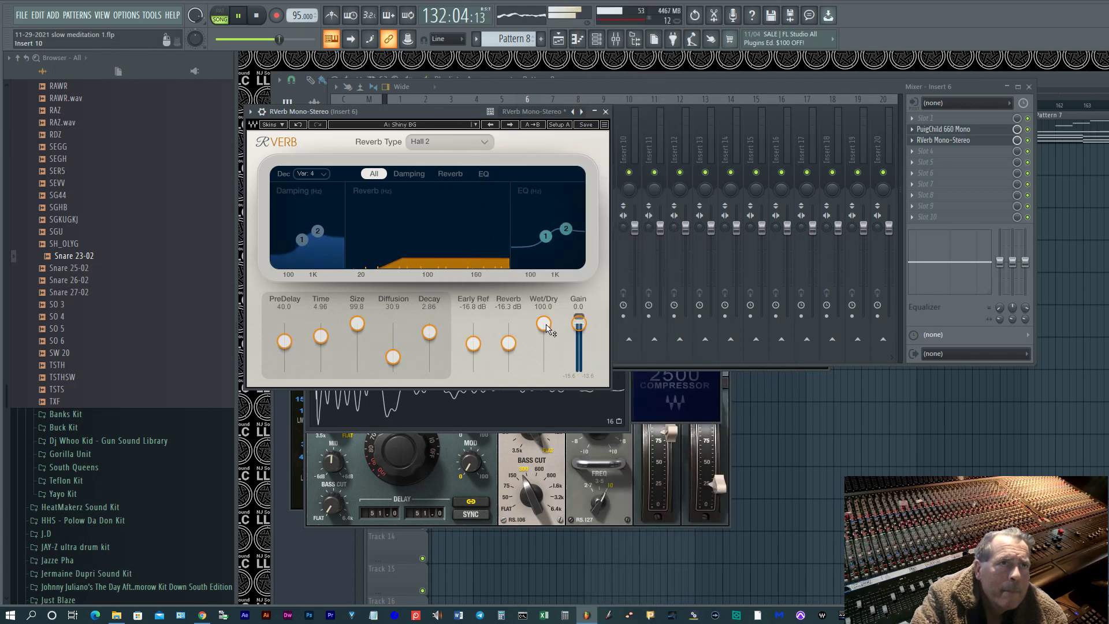
drag(547, 326, 546, 349)
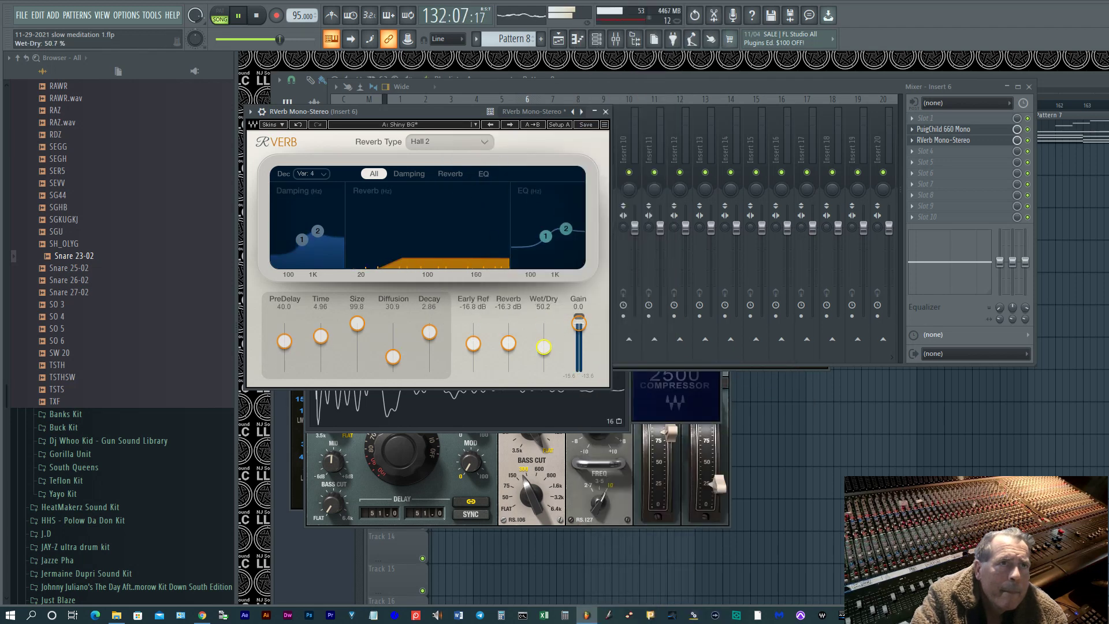
Reopen the PuigChild 660 on Insert 6 and set Threshold to 3.7, Time Constant to 3, and Output Gain to 10 dB.
click(946, 131)
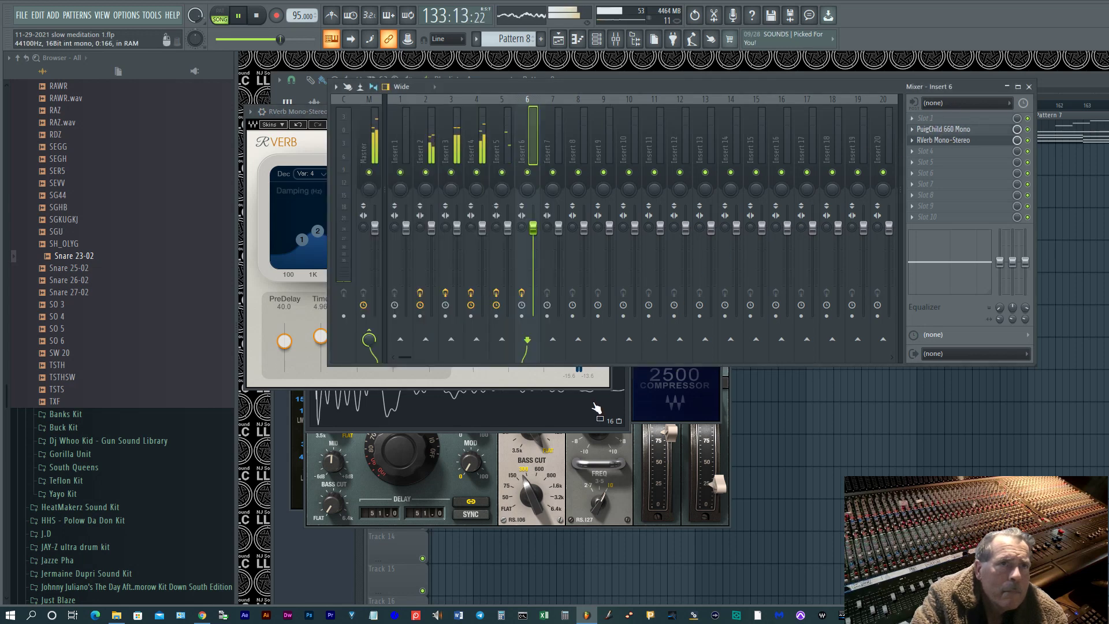
drag(787, 86, 1108, 173)
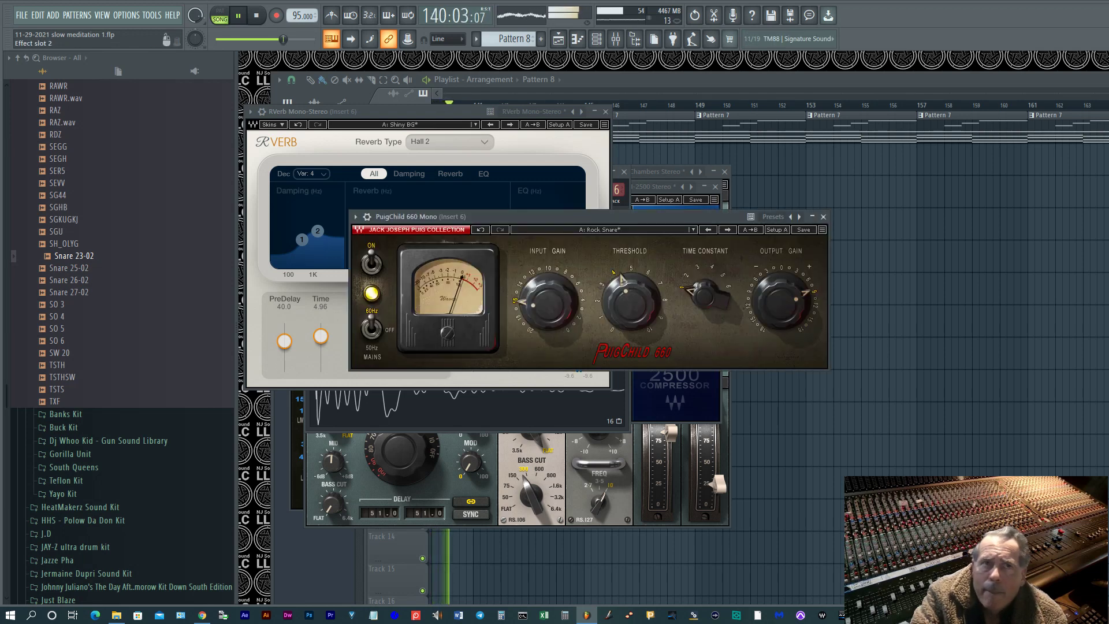
drag(634, 310, 633, 302)
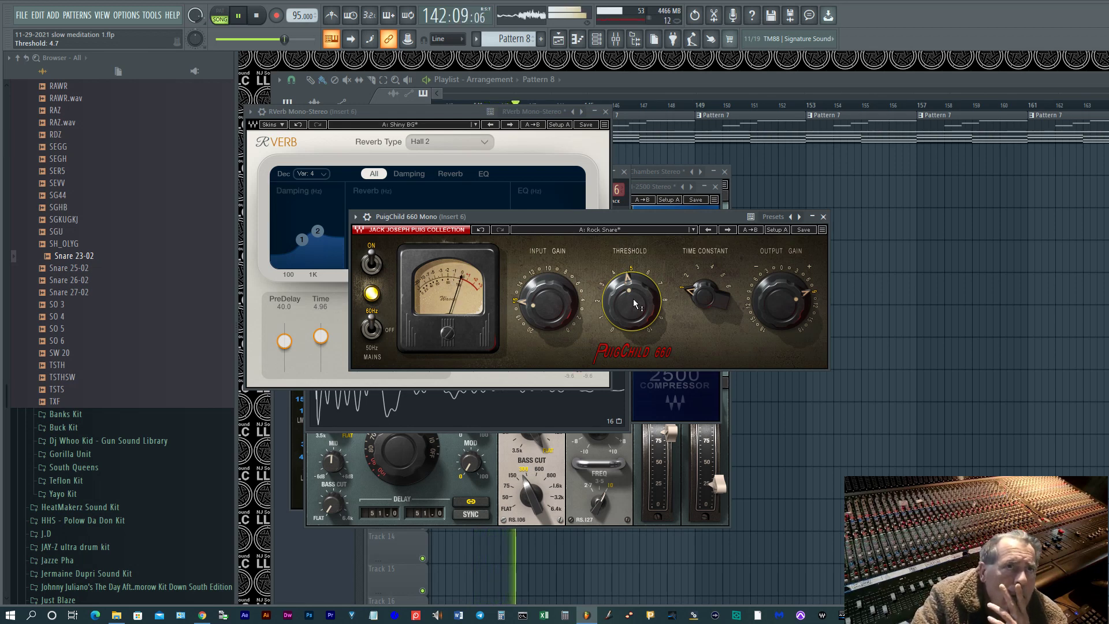
drag(634, 305, 634, 339)
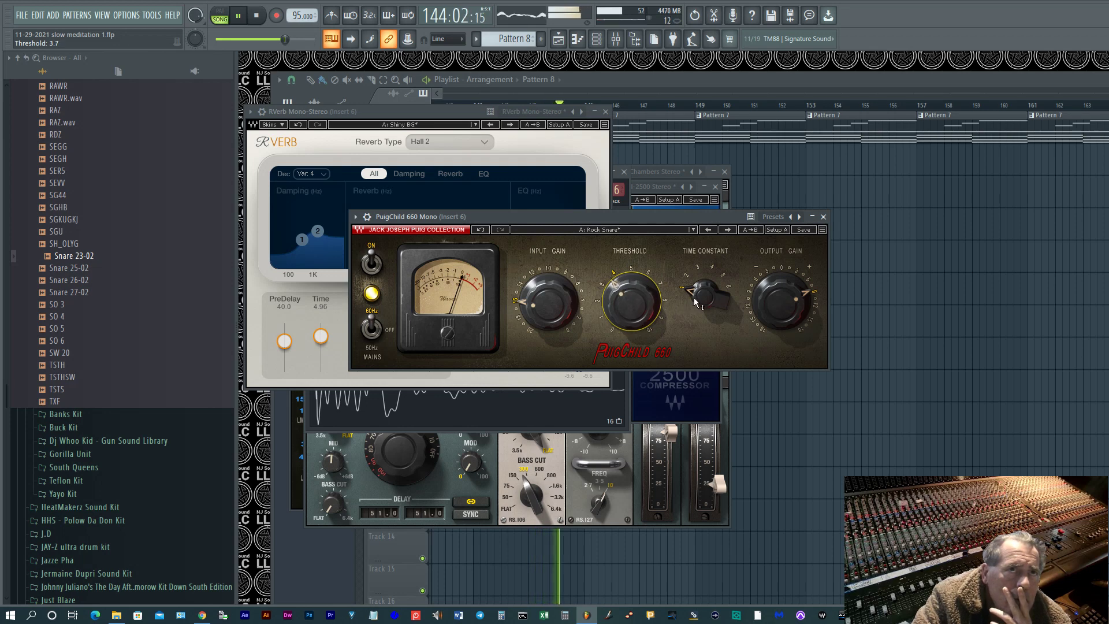
drag(704, 297, 697, 293)
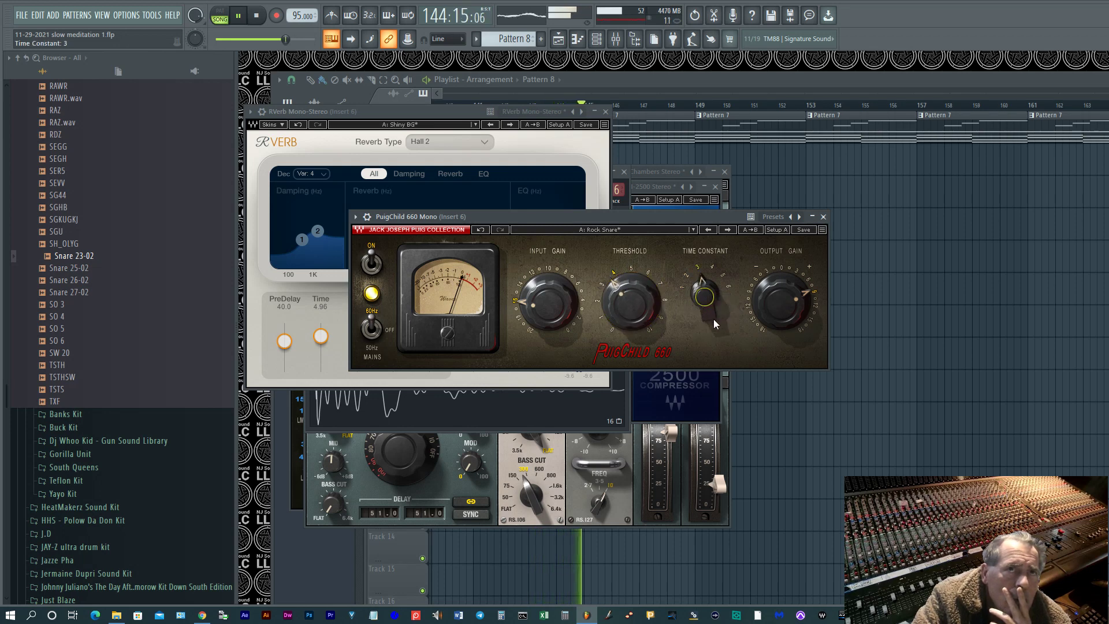
drag(790, 314, 783, 313)
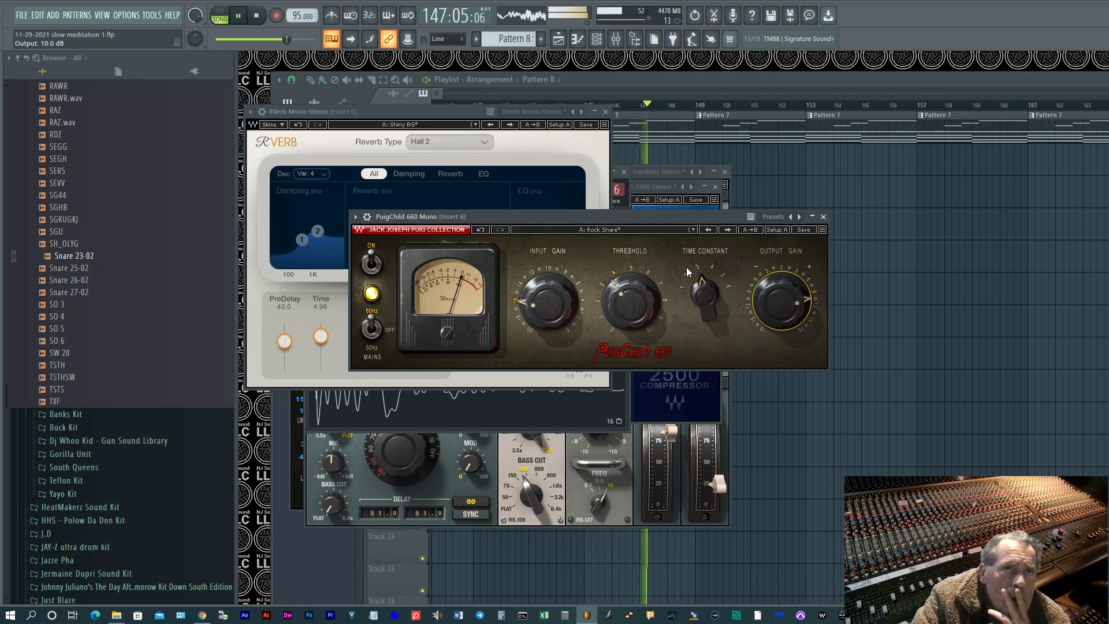
Set the RVerb Wet/Dry to about 48, Diffusion to about 37, and Size to 100.
click(443, 109)
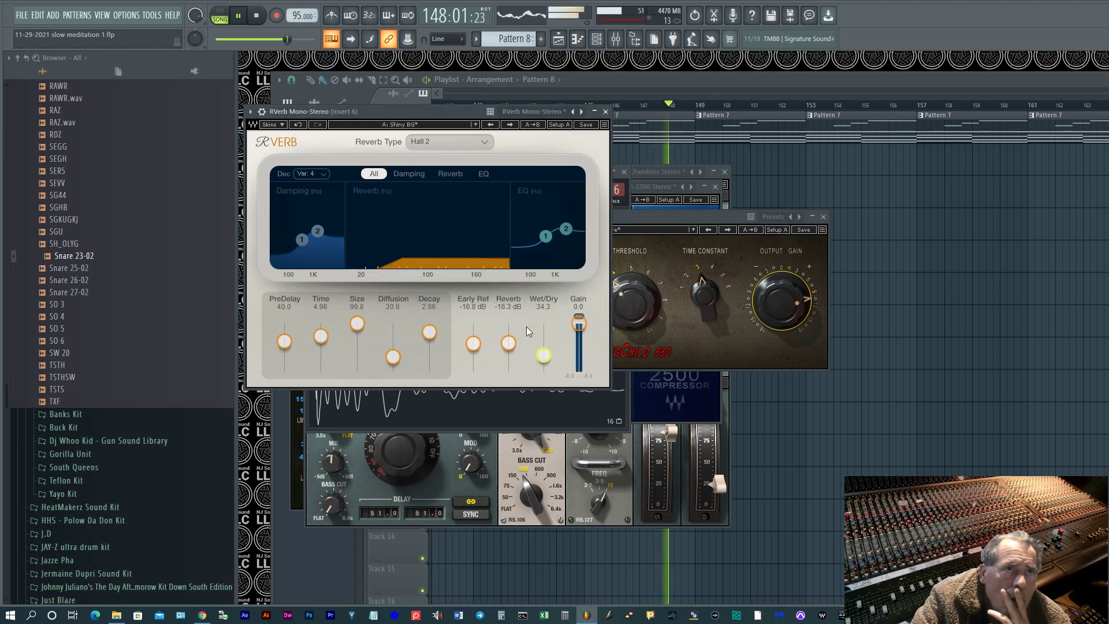
drag(543, 354, 543, 348)
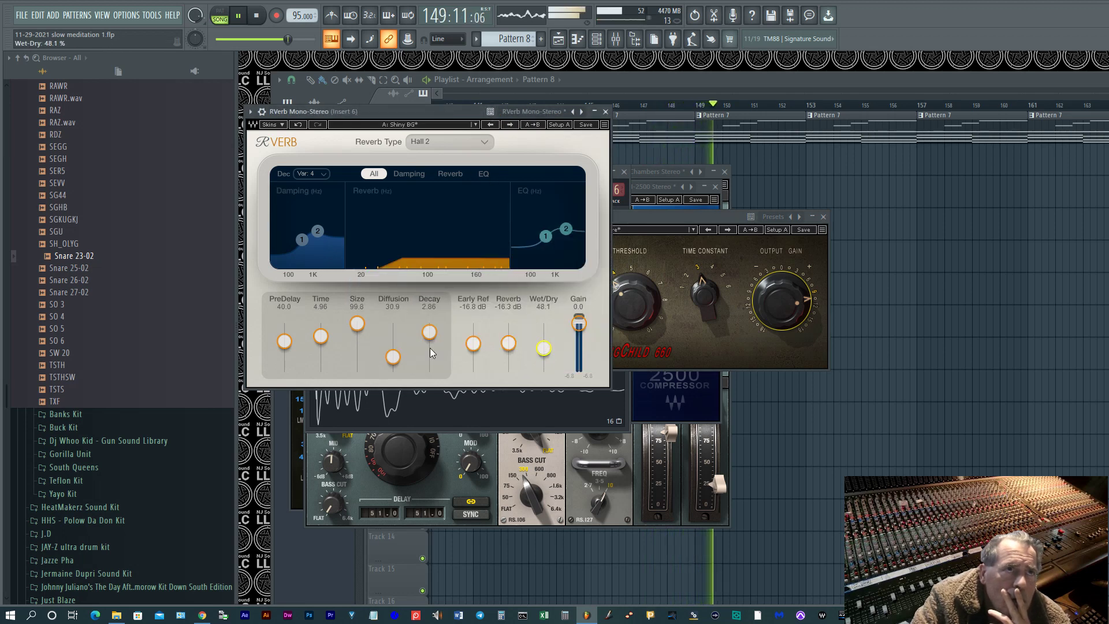
drag(401, 361, 401, 357)
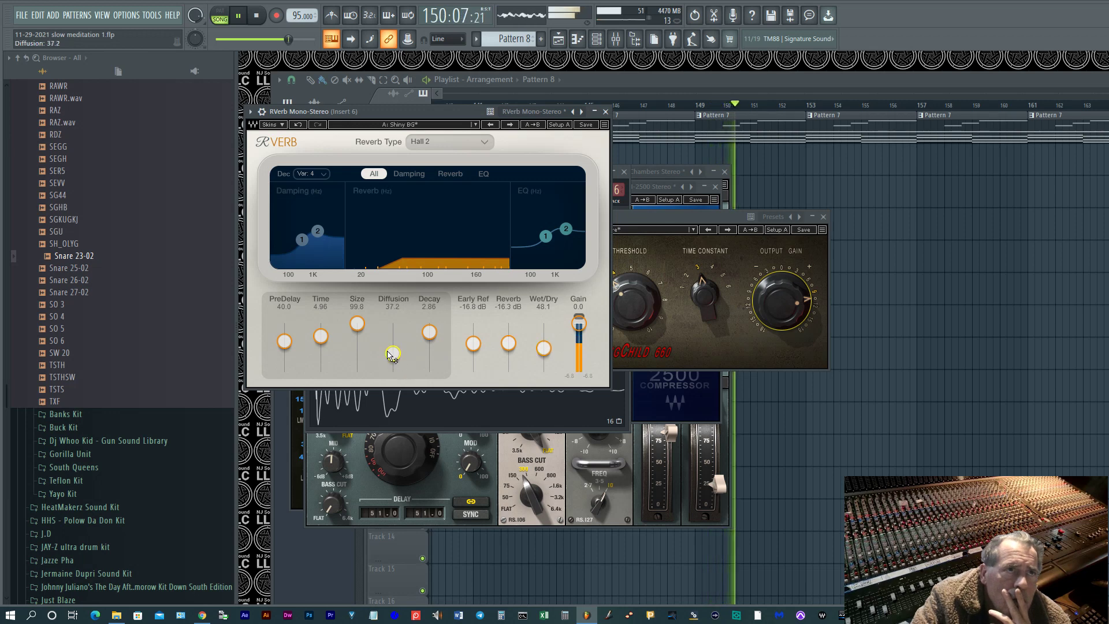
drag(358, 325, 358, 322)
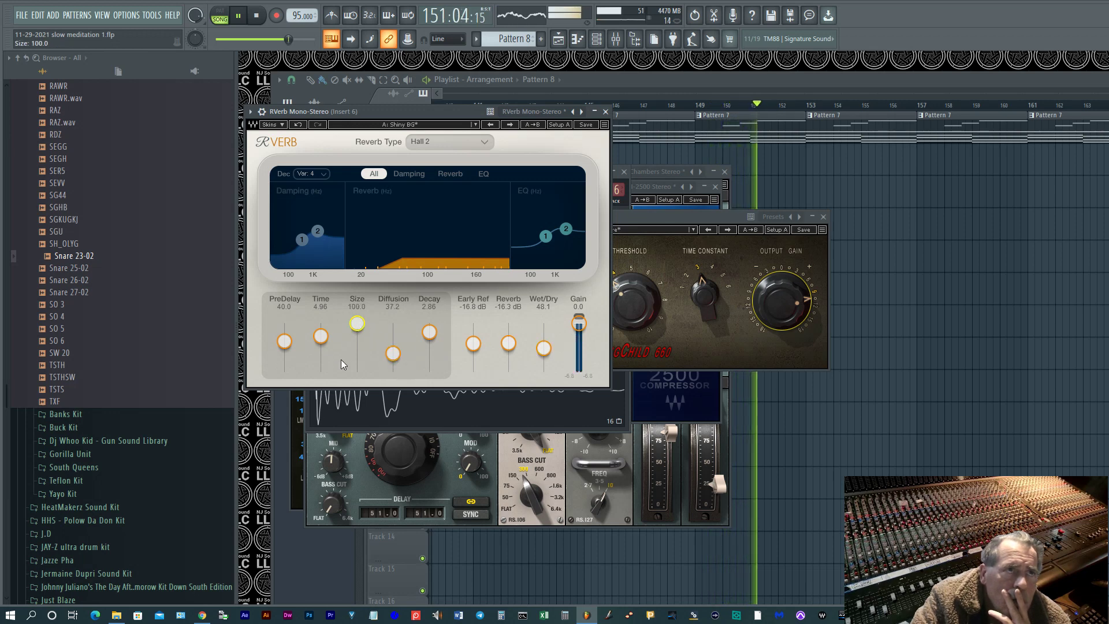
Compare the RVerb fully wet and fully dry, settle Wet/Dry at about 51, and boost its high-frequency EQ point at about 3581 Hz.
drag(543, 347, 543, 332)
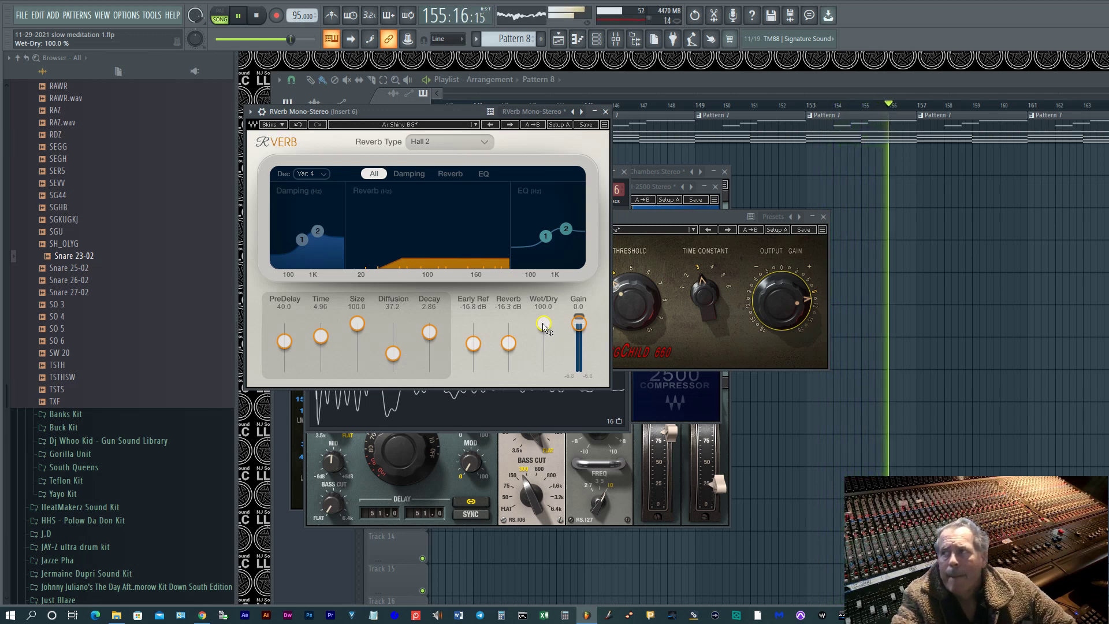
drag(543, 326, 546, 374)
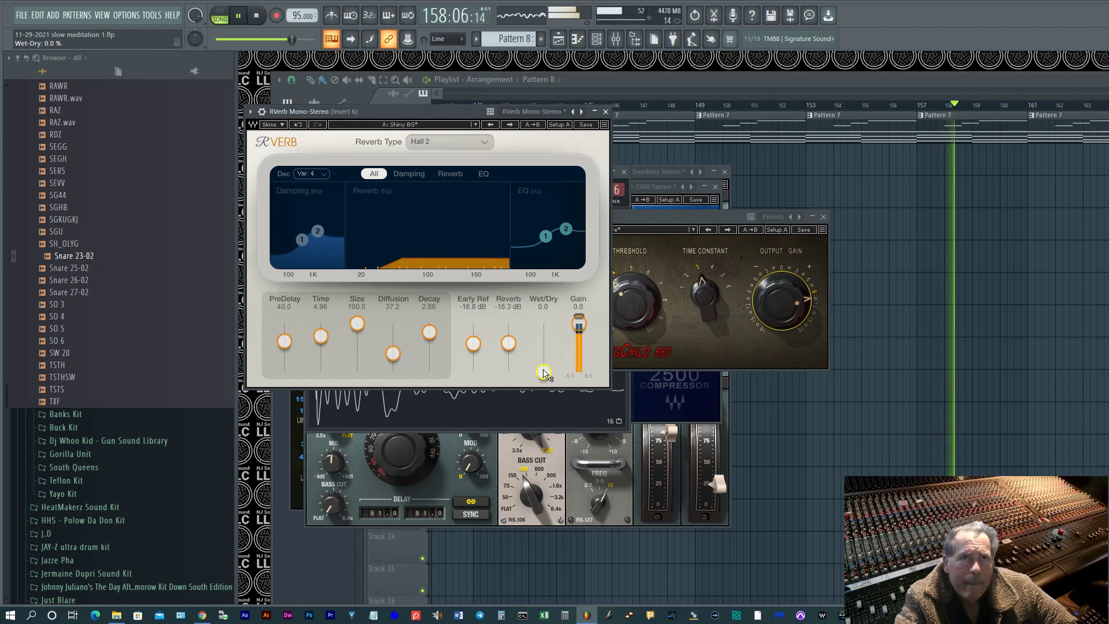
drag(544, 373, 543, 346)
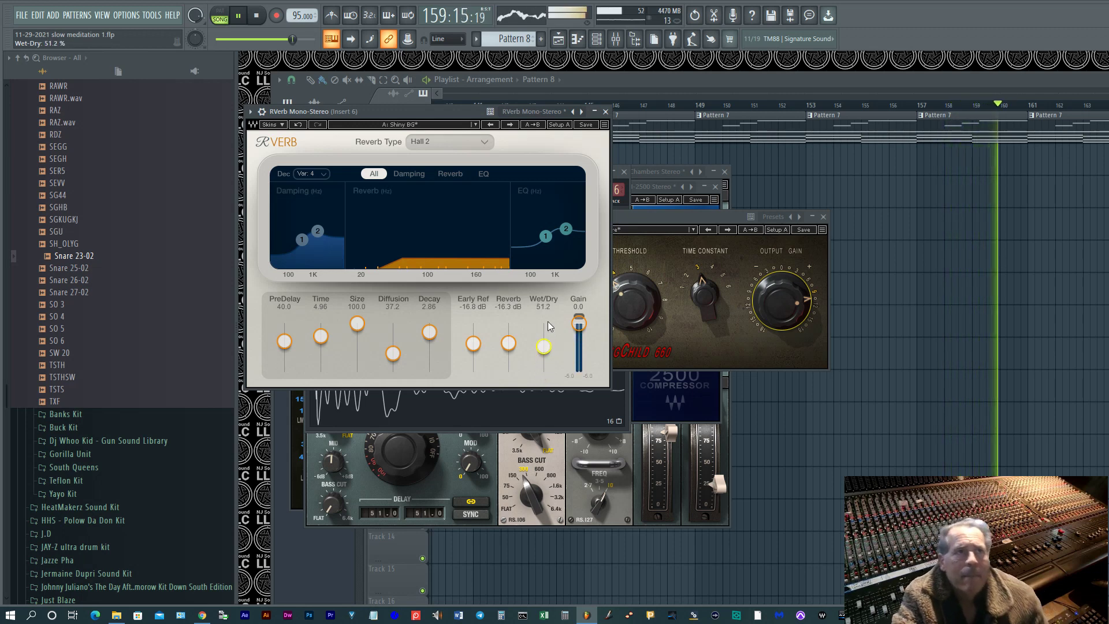
drag(565, 229, 567, 213)
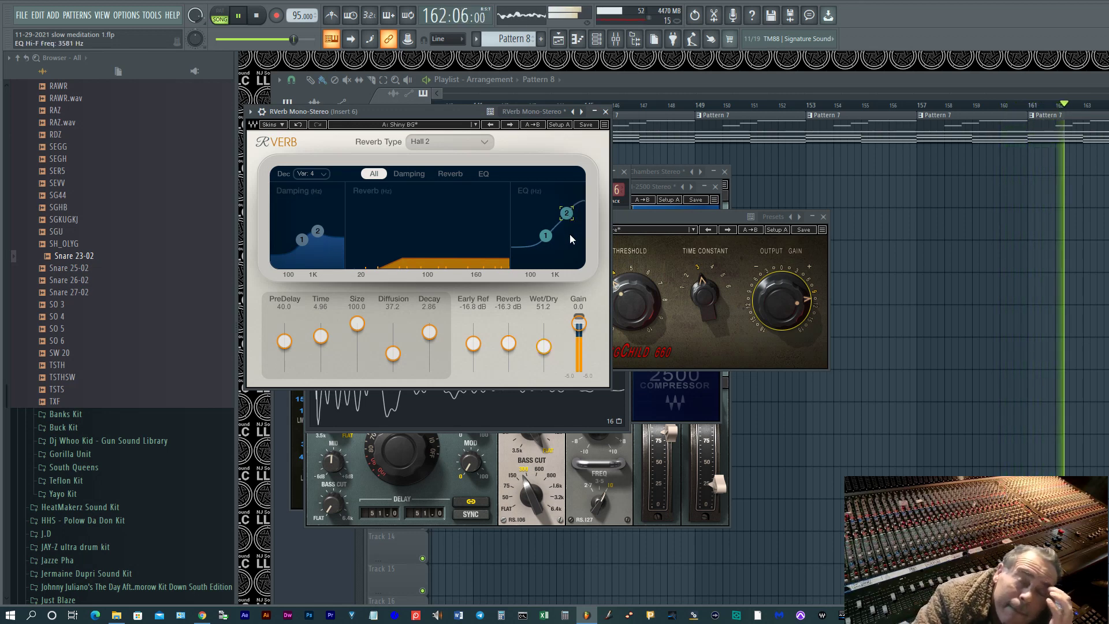
Close the RVerb, PuigChild 660, K35WZ, API-2500, Abbey Road Chambers, and API-550B windows to clear the Playlist.
click(605, 111)
click(823, 216)
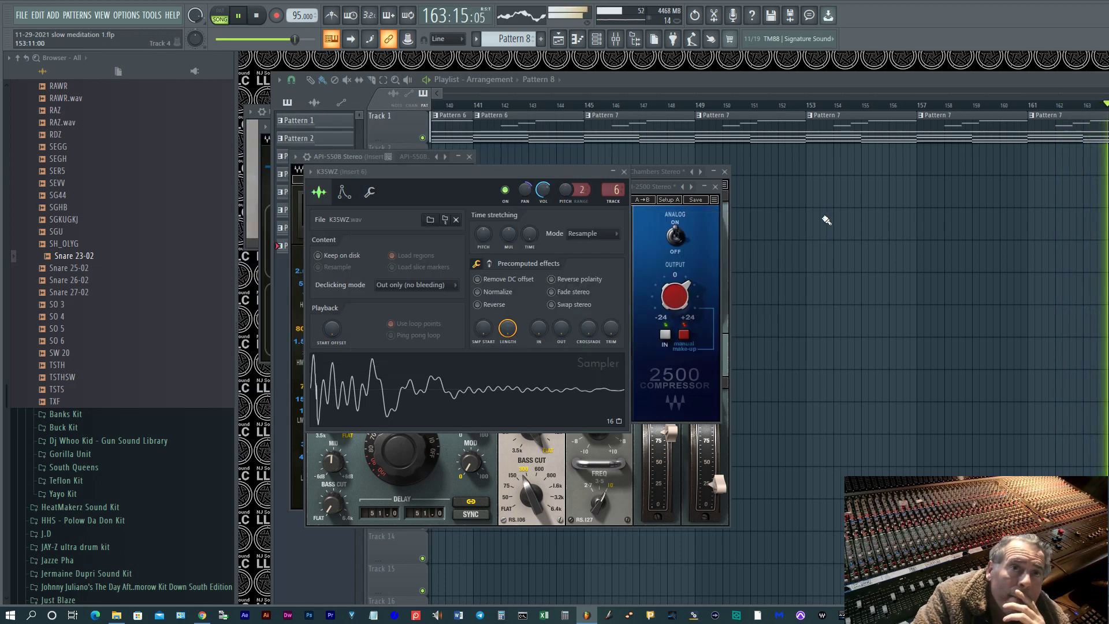
click(625, 172)
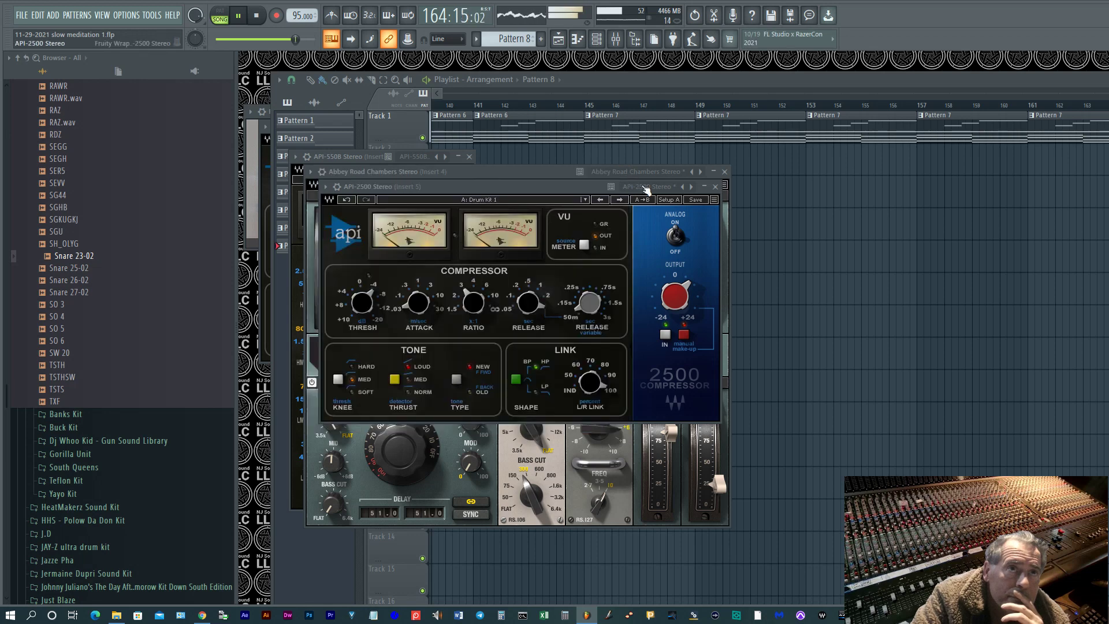
click(716, 187)
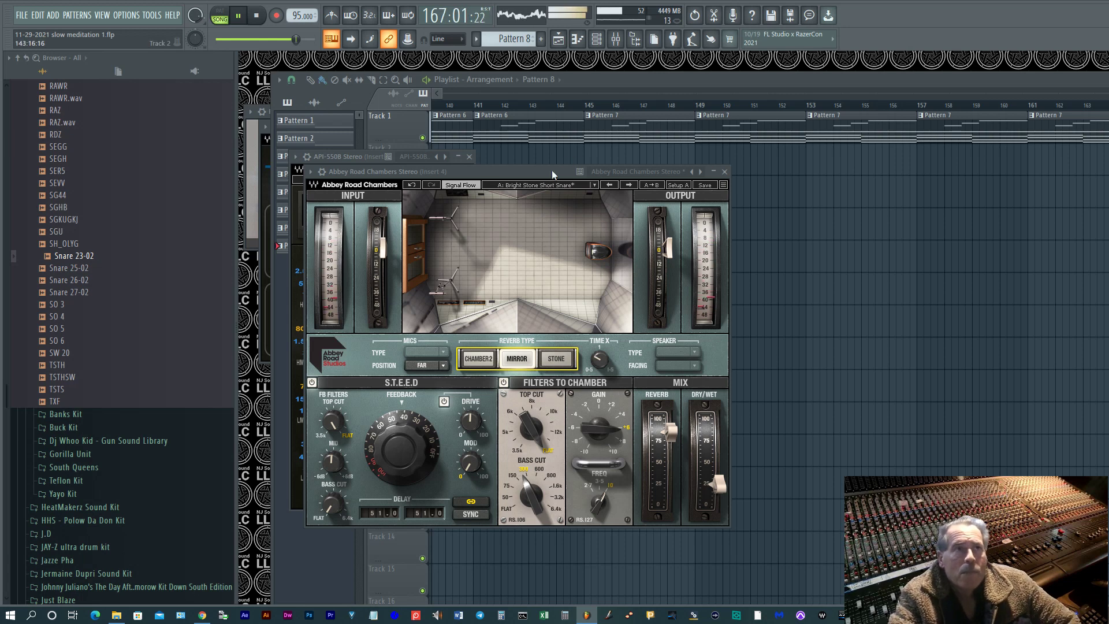
click(724, 171)
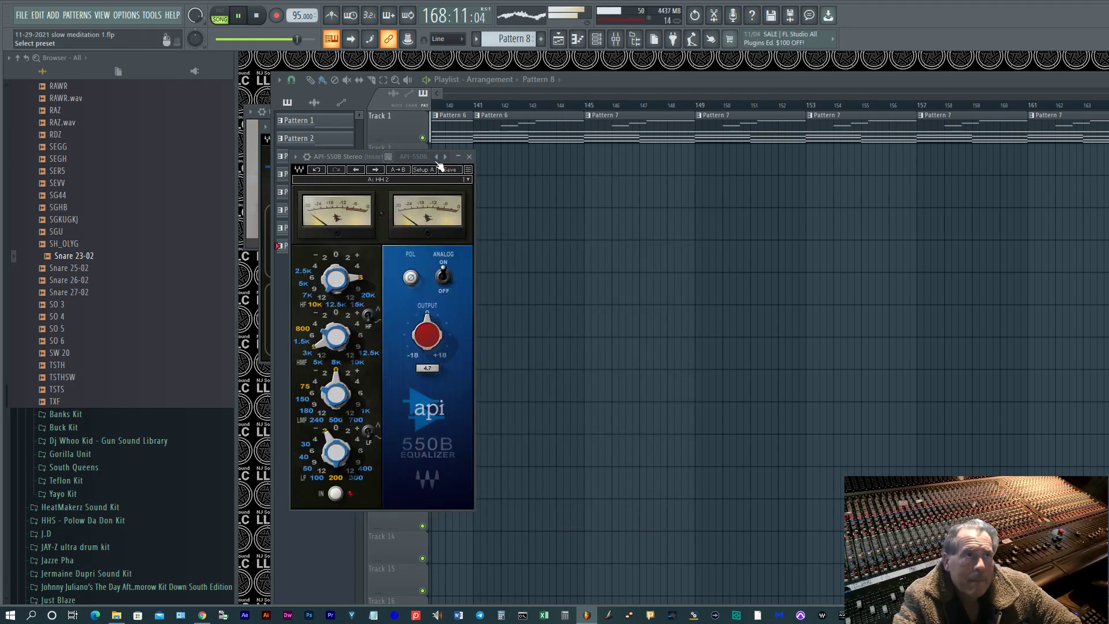
click(470, 157)
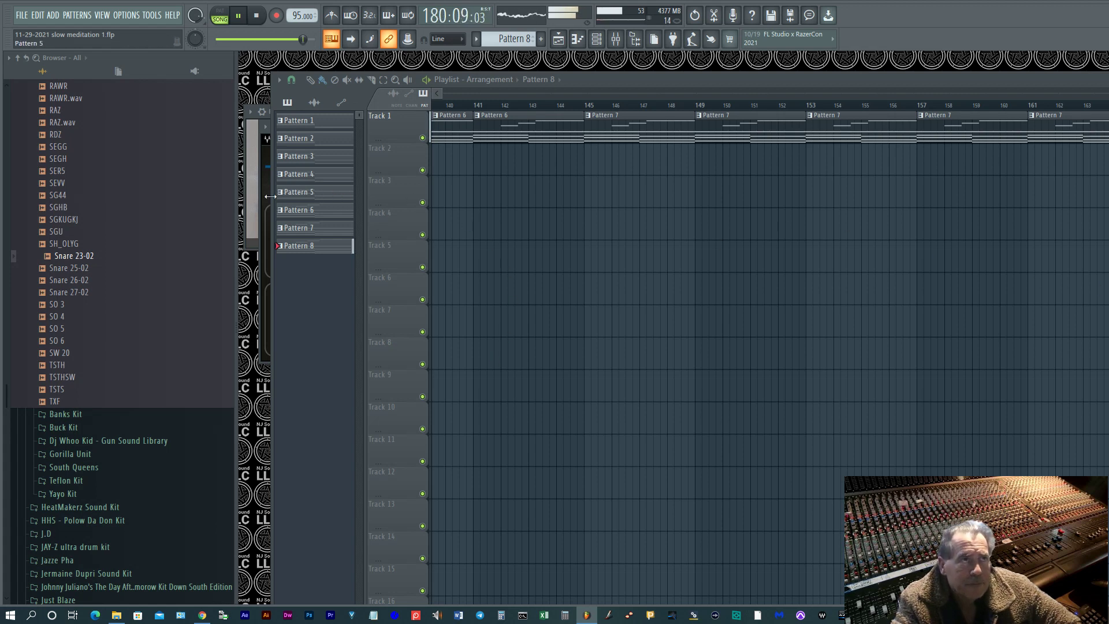
click(25, 18)
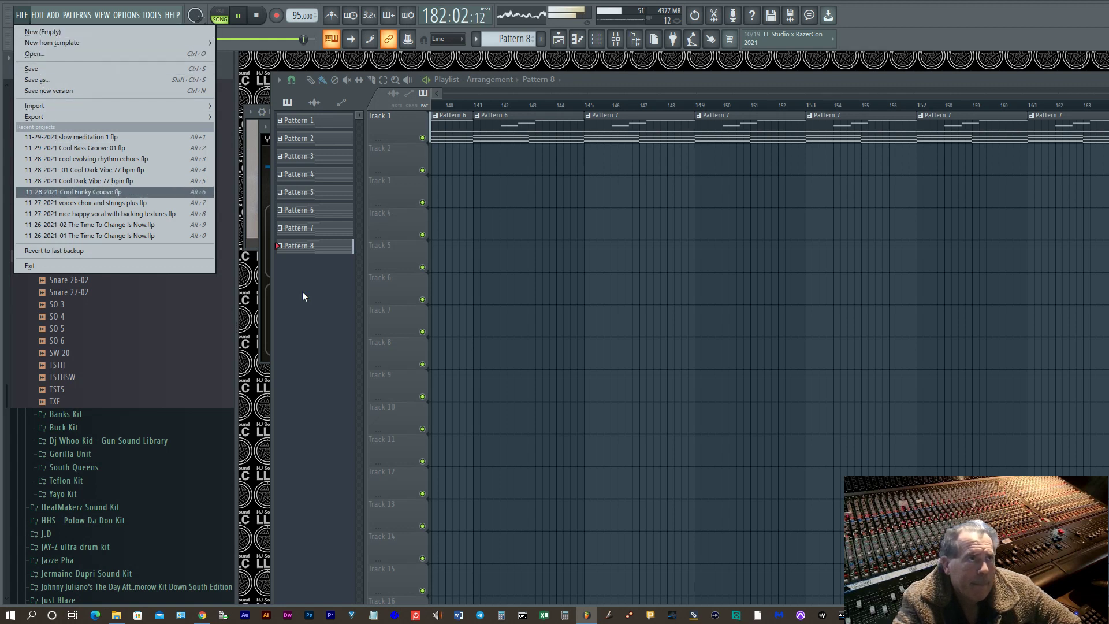
right_click(313, 251)
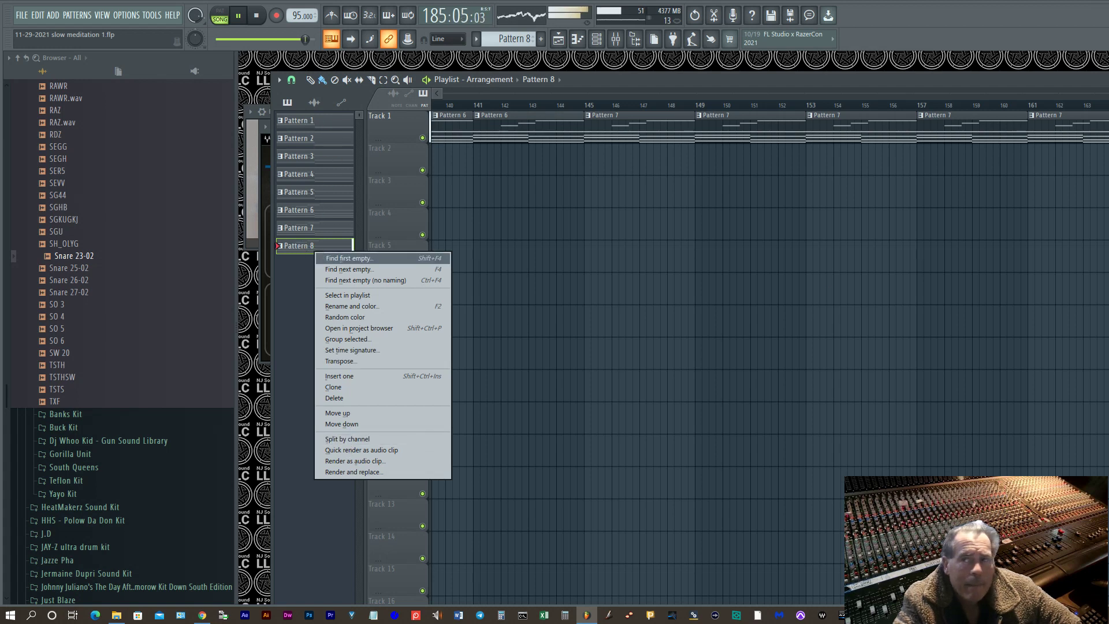
Show the Channel rack and move it fully into view over the Playlist.
click(102, 15)
click(141, 64)
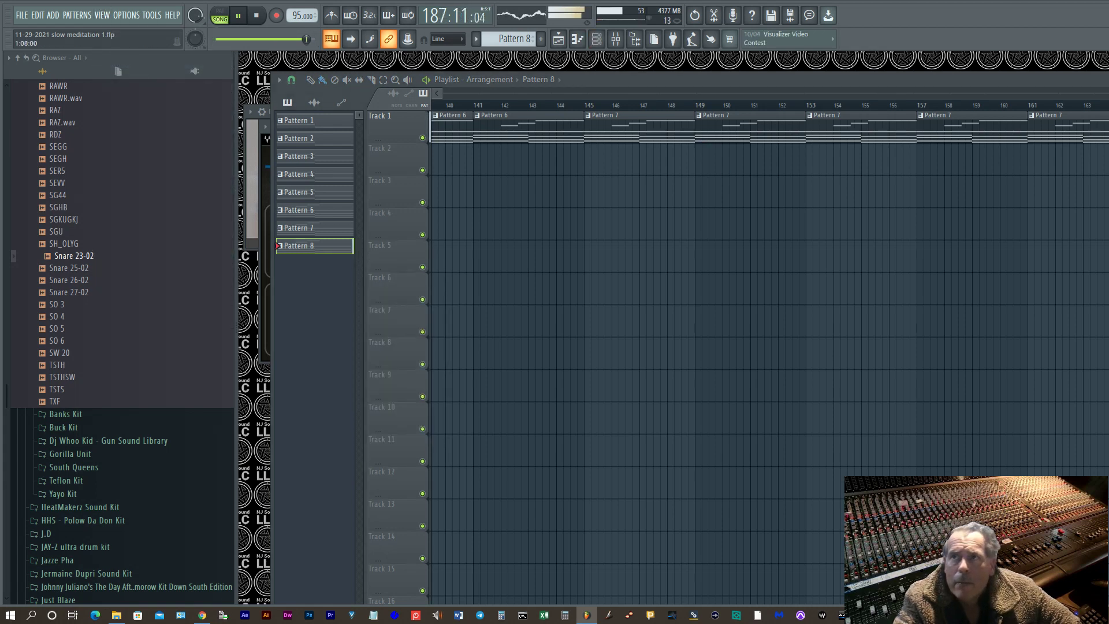
drag(1108, 167, 494, 185)
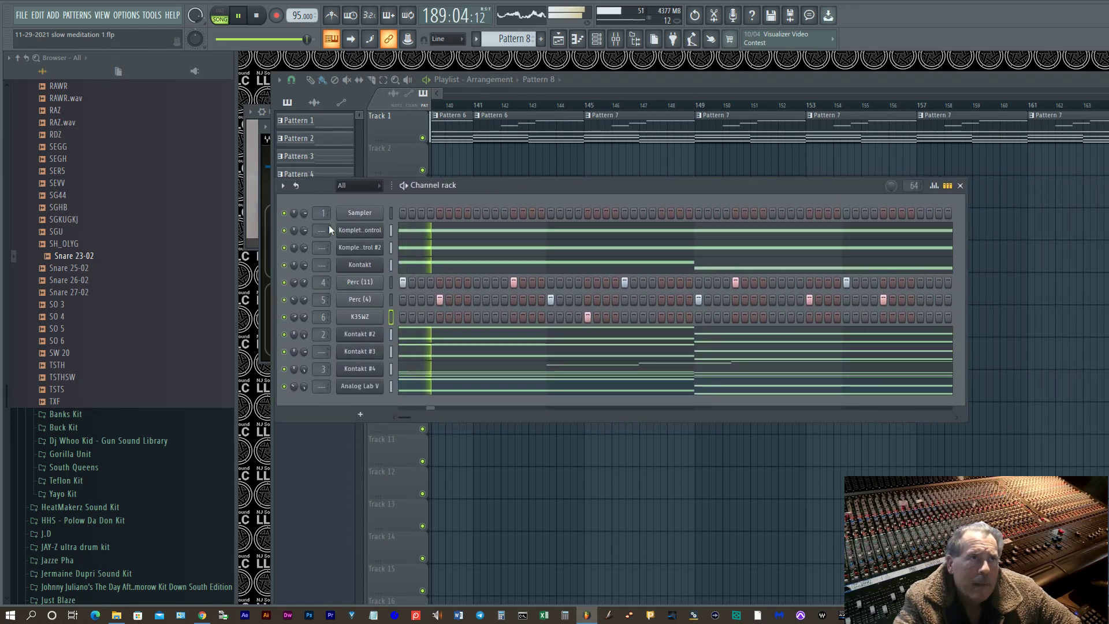
Route Kontakt #3 to mixer track 7, Analog Lab V to 8, Kontakt to 9, Komplete Control #2 to 10, and Komplete Control to 11.
drag(322, 352, 322, 329)
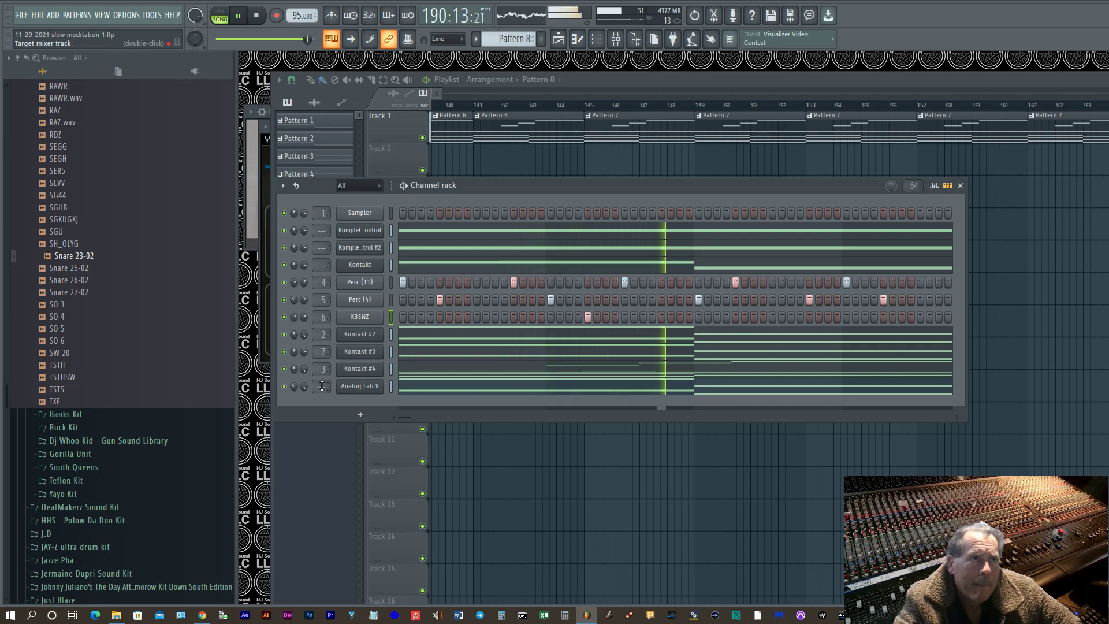
drag(322, 388, 322, 362)
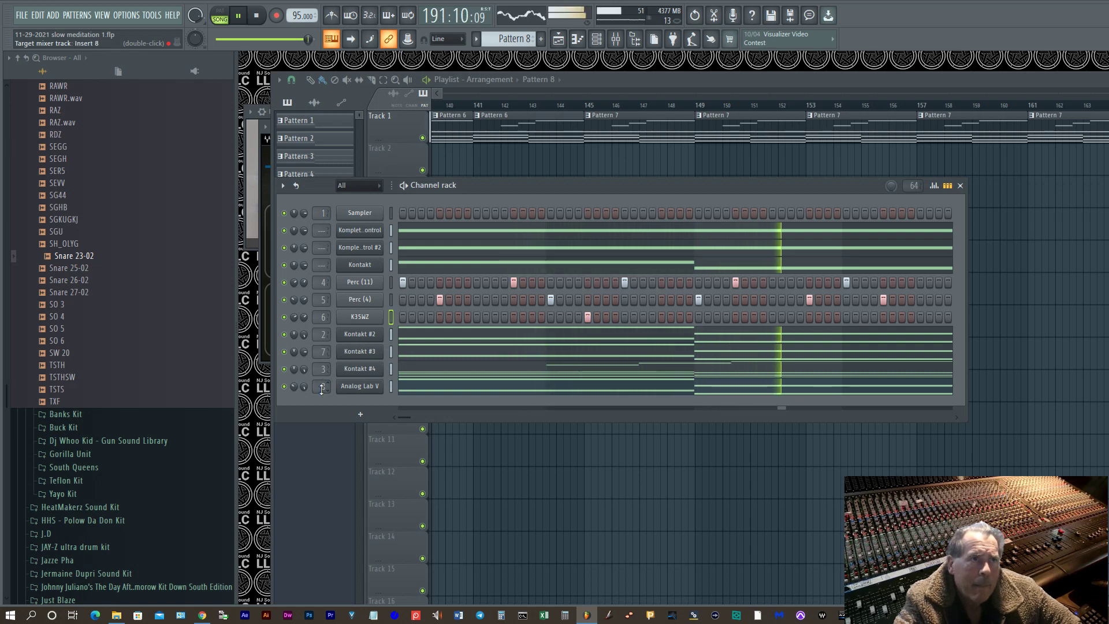
drag(323, 265, 323, 261)
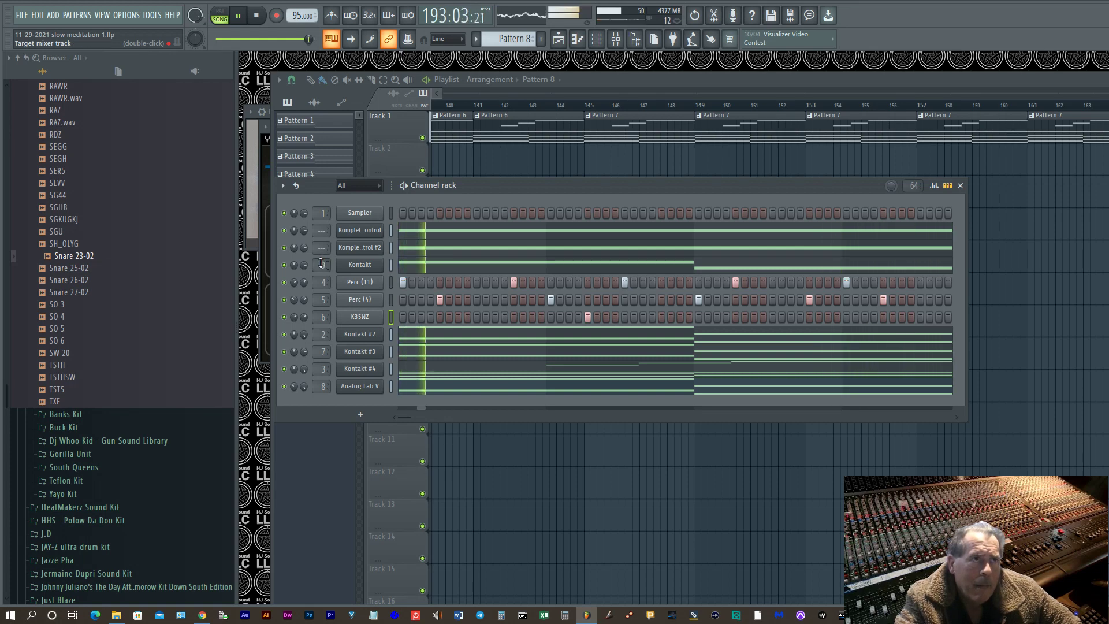
drag(322, 248, 322, 225)
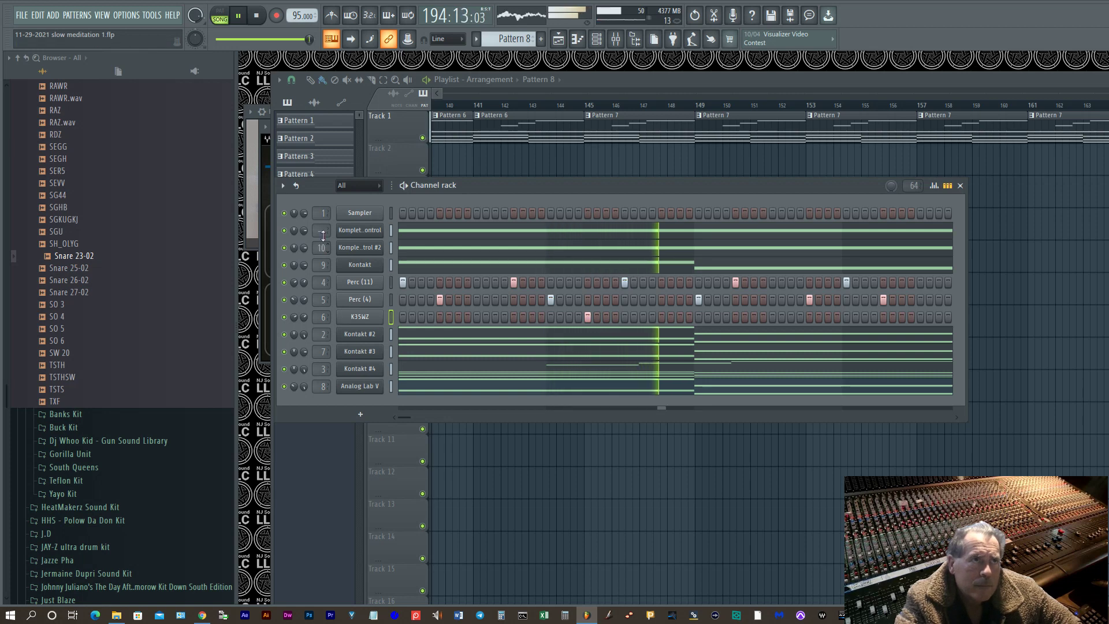
drag(322, 232, 322, 210)
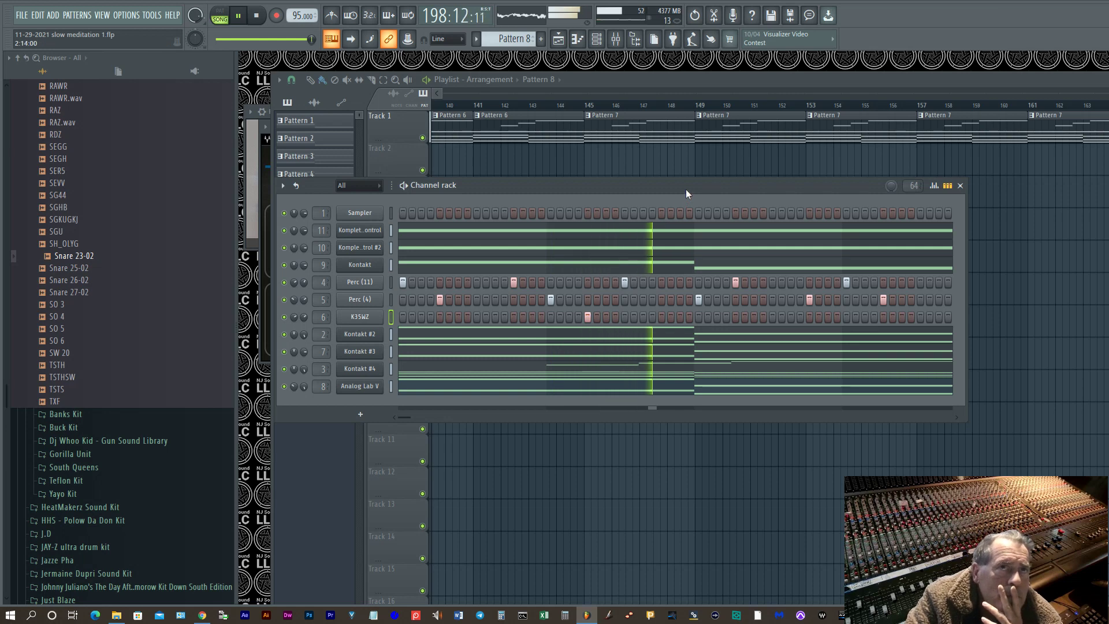
Move the Channel rack clear of the pattern list and assign random colors to Patterns 1, 2, 3 and 4.
drag(685, 189, 1108, 257)
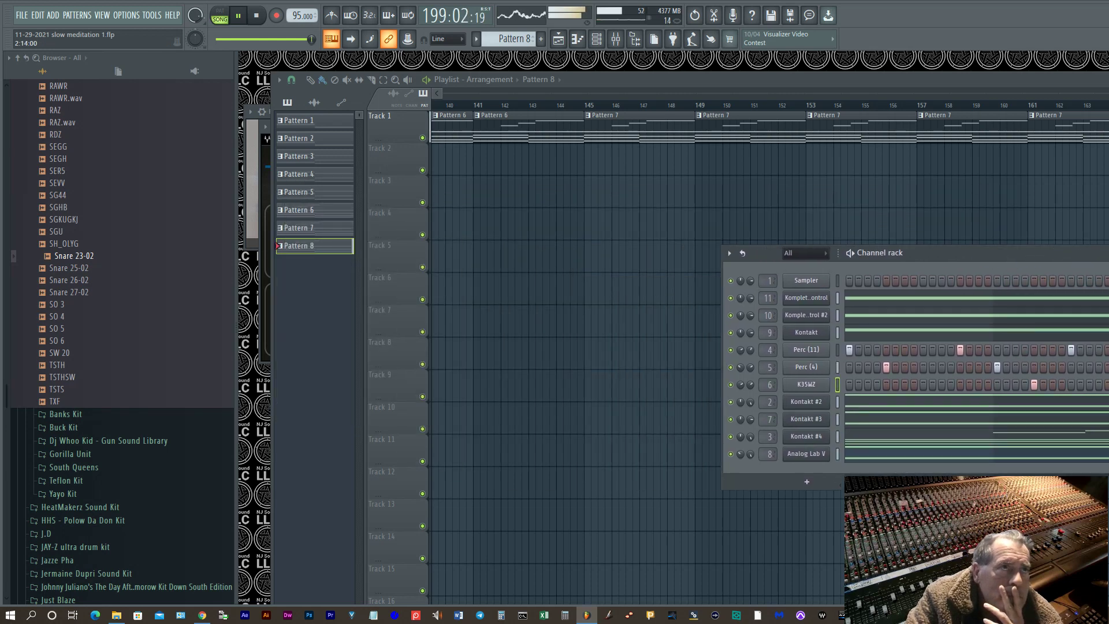
right_click(328, 123)
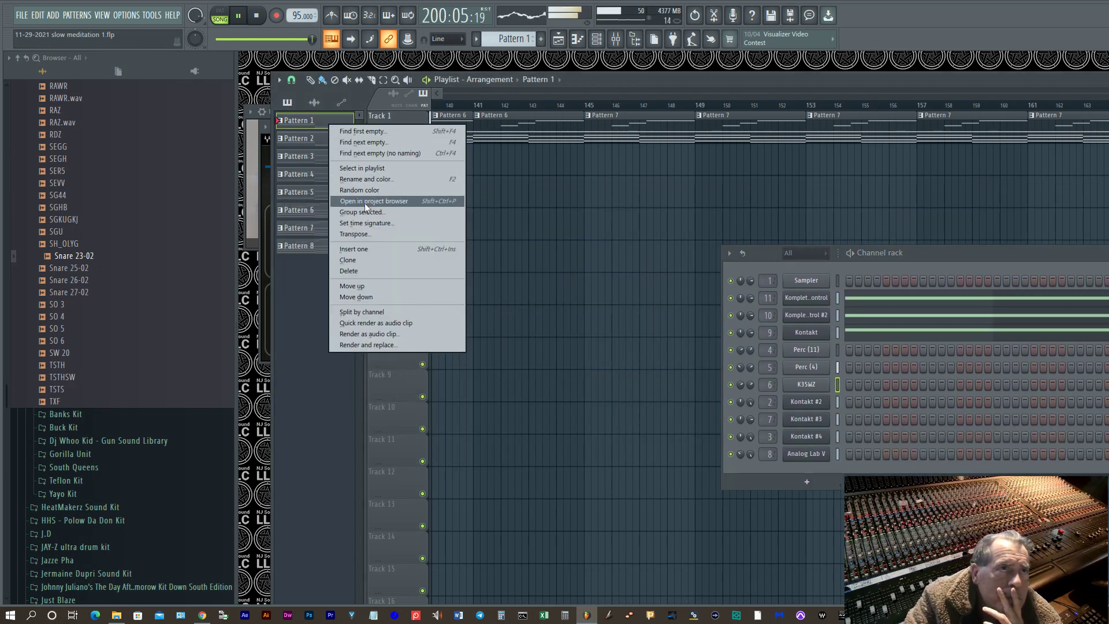
key(Escape)
right_click(331, 141)
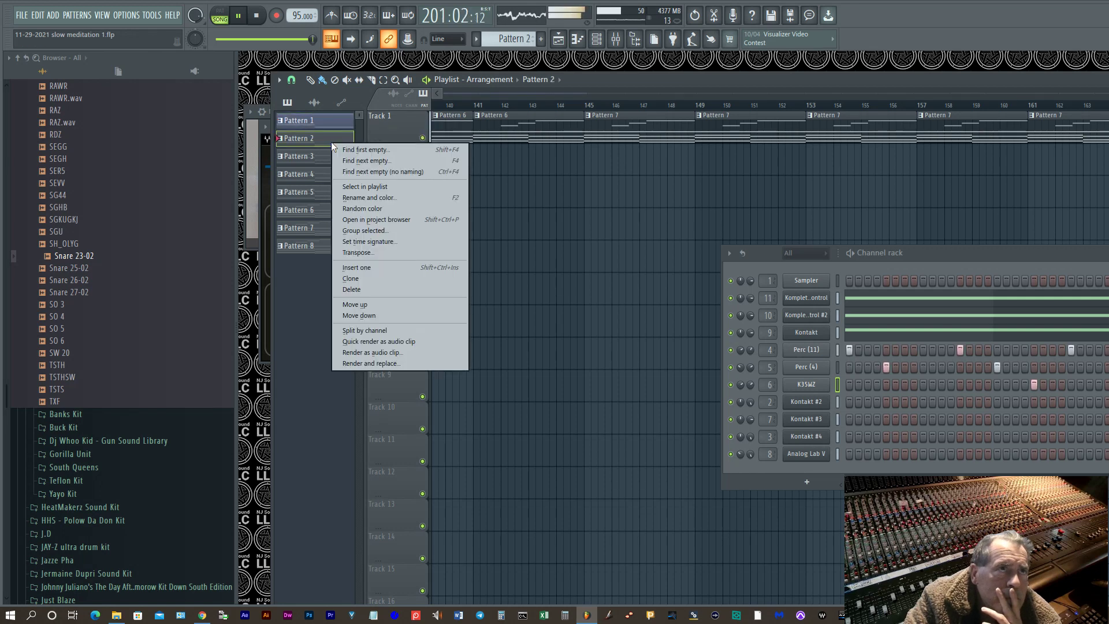
click(375, 206)
right_click(333, 155)
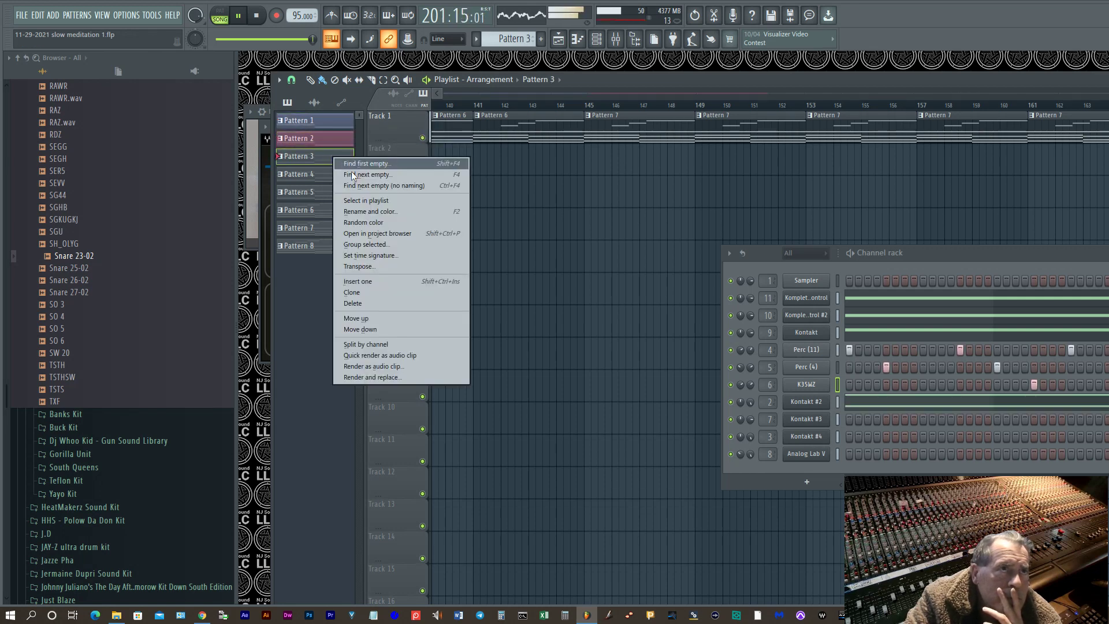
click(372, 223)
right_click(326, 175)
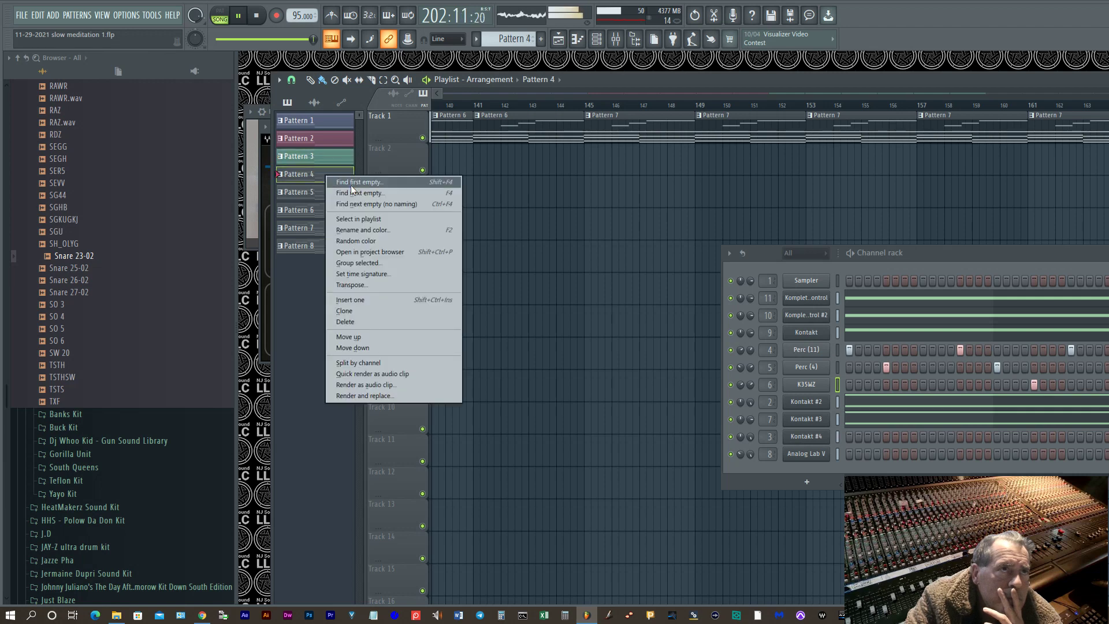
click(377, 240)
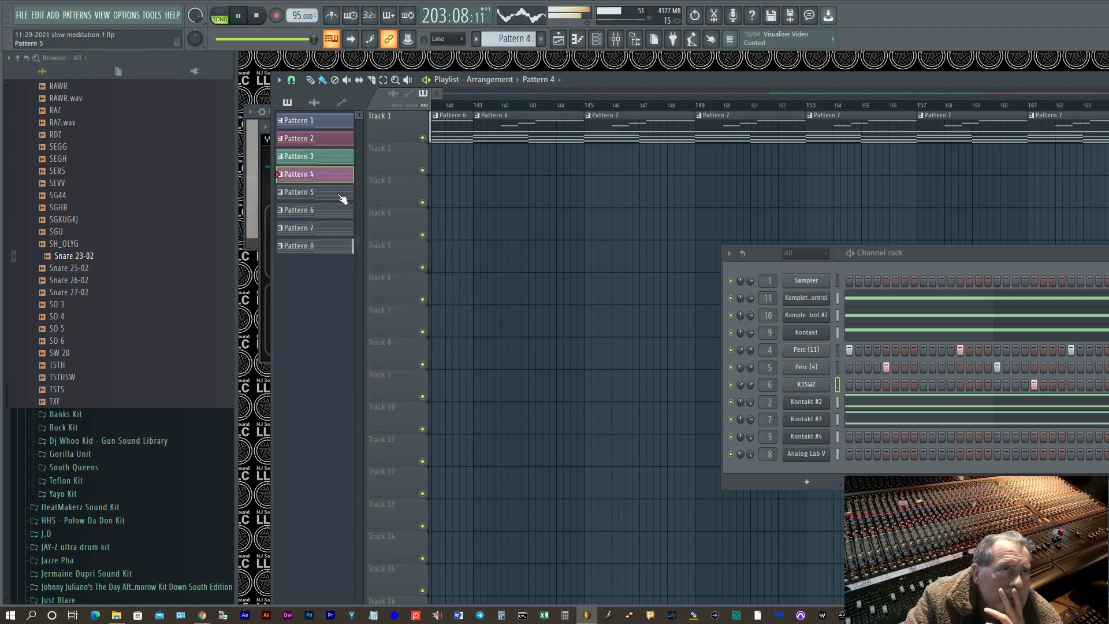
Assign random colors to Patterns 5, 6, 7 and 8 in the Playlist's pattern list.
right_click(341, 195)
click(372, 257)
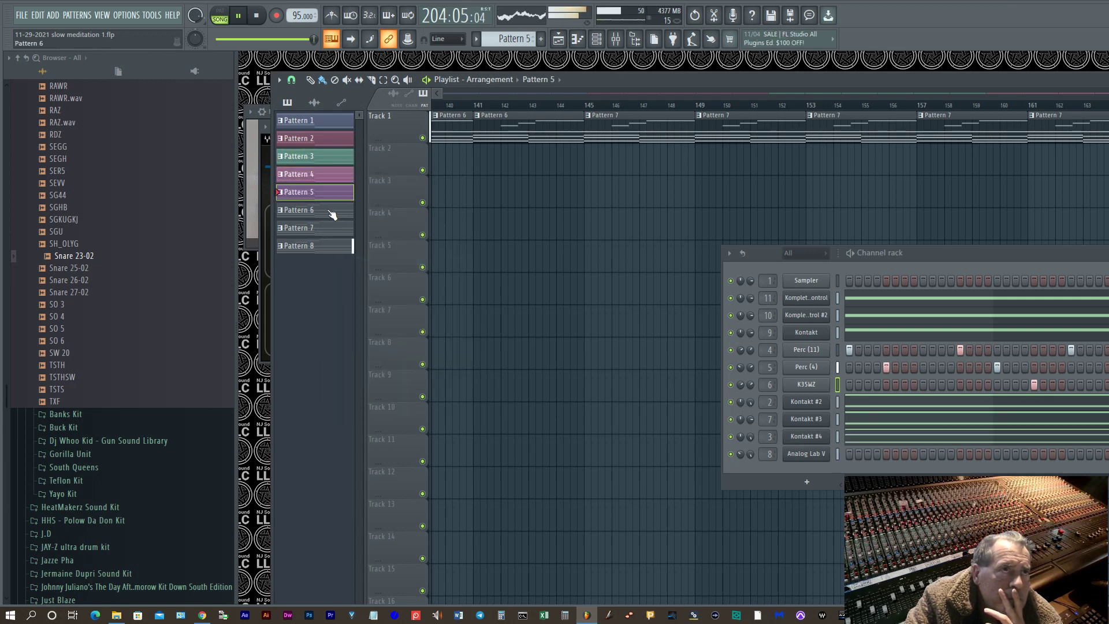
right_click(332, 213)
click(365, 276)
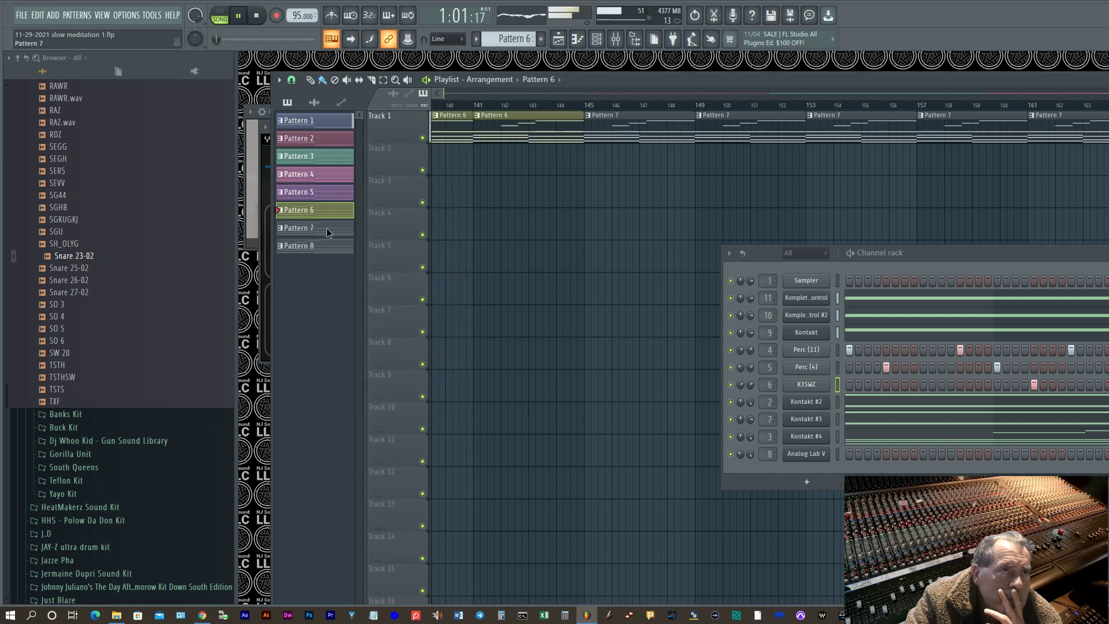
right_click(326, 232)
click(368, 294)
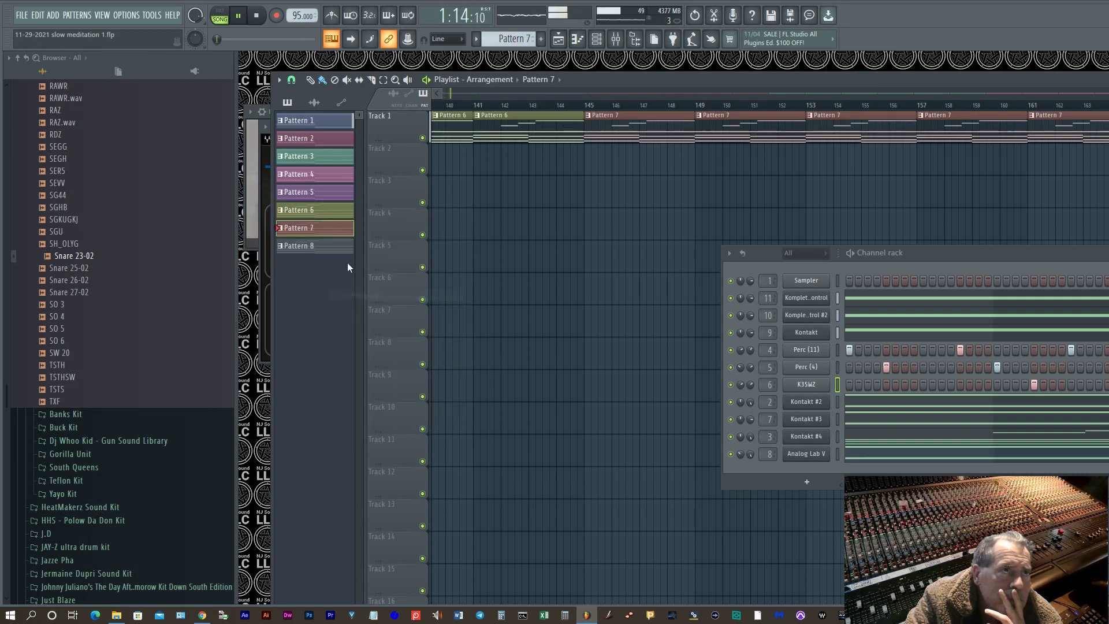
right_click(334, 249)
click(368, 311)
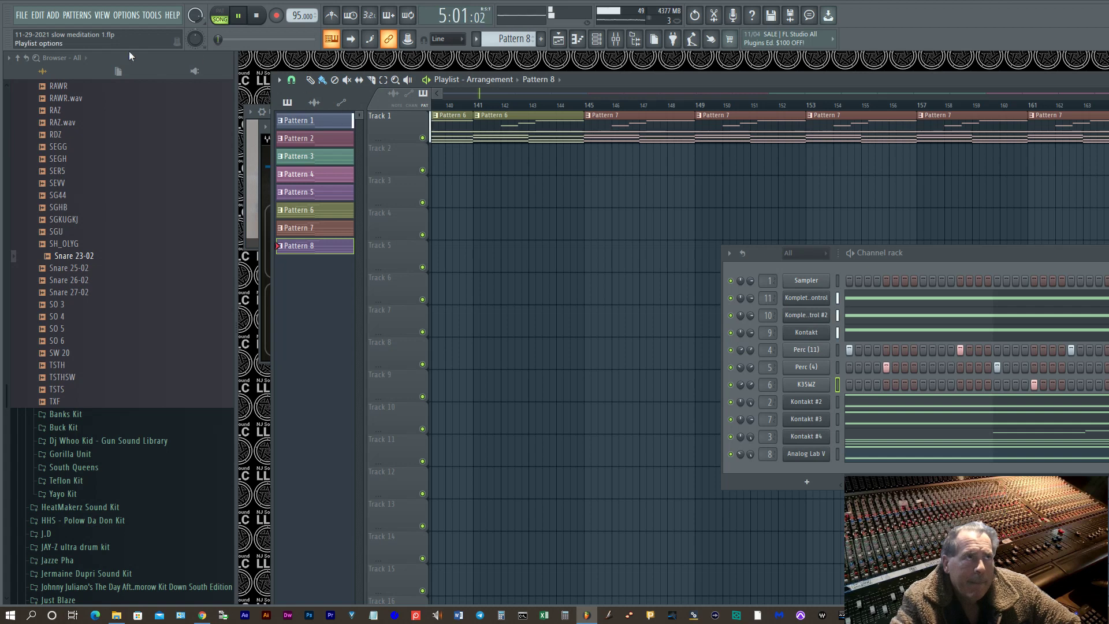
Save the project and render the full song as the MP3 file 11-29-2021 slow meditation 1.mp3.
click(21, 15)
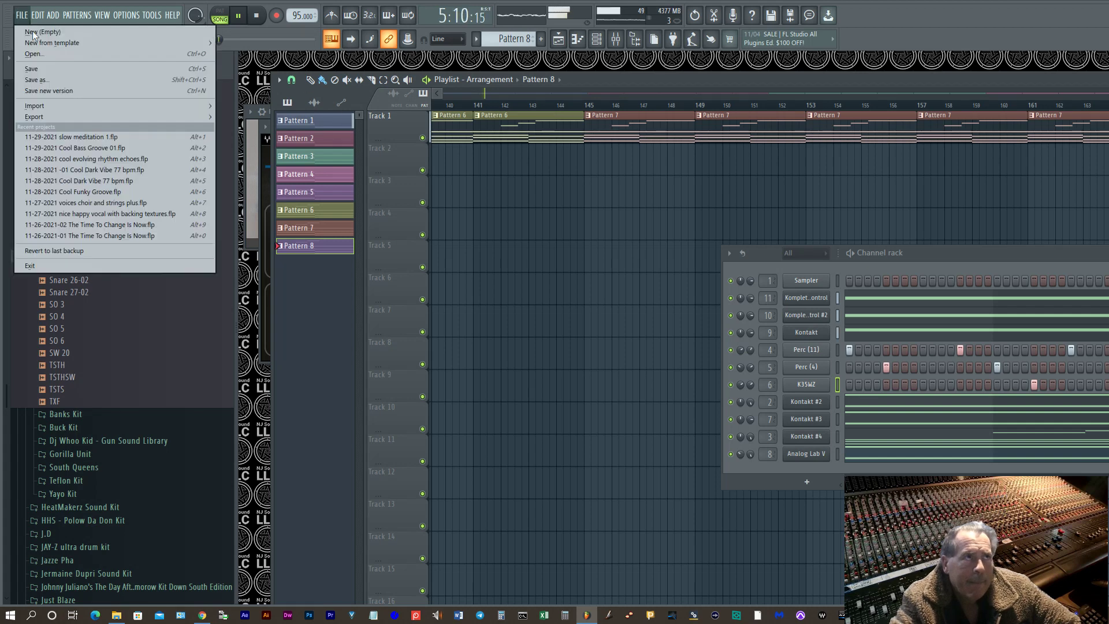
click(51, 70)
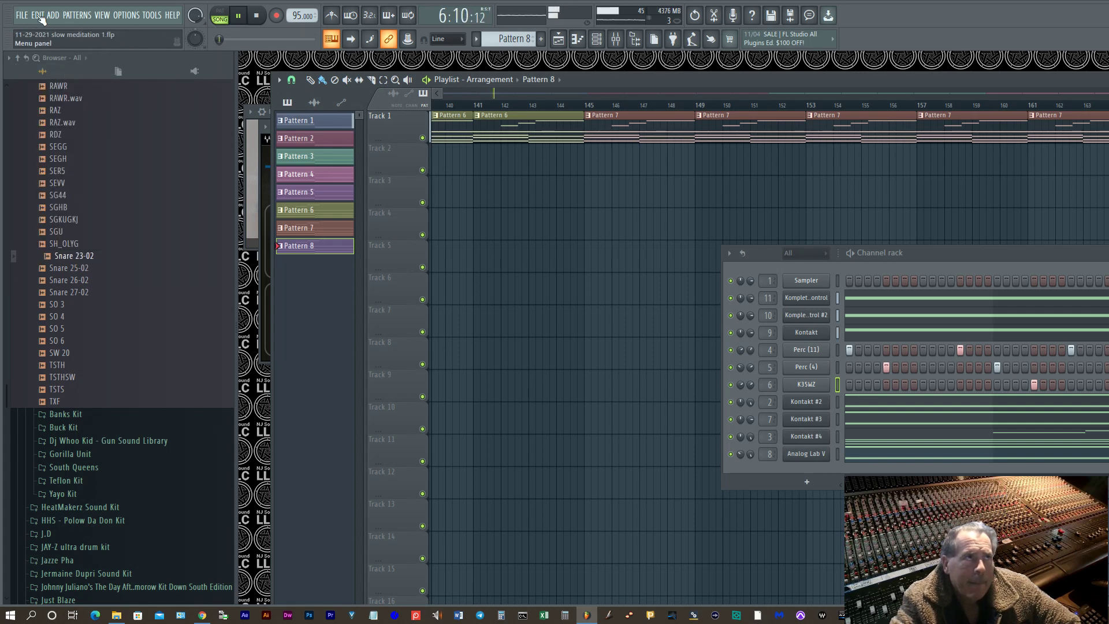
click(22, 15)
mouse_move(57, 116)
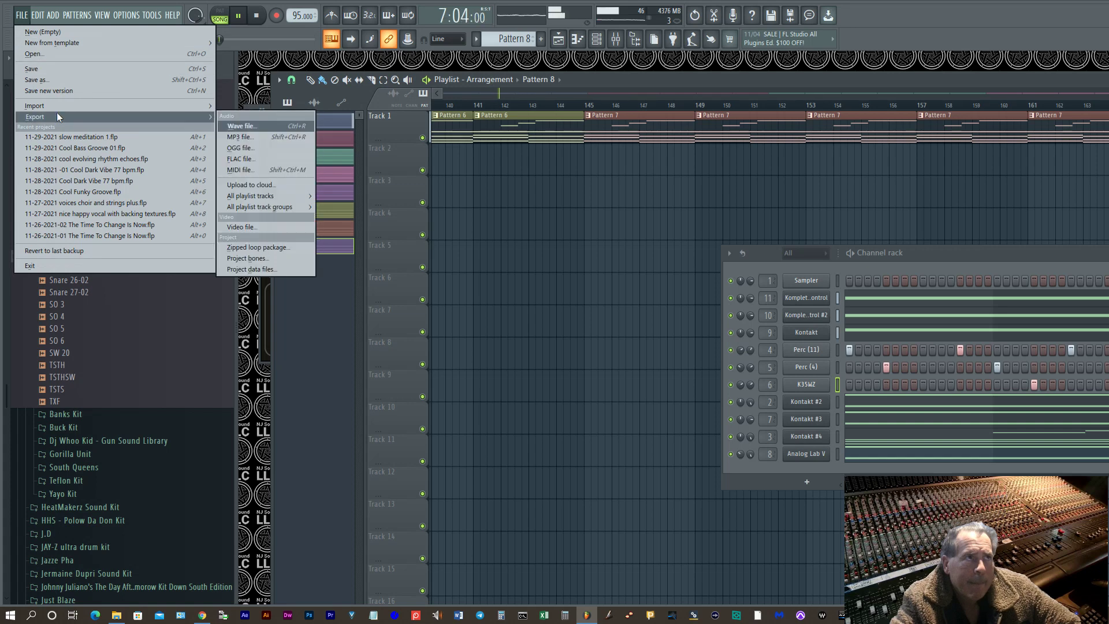
click(244, 137)
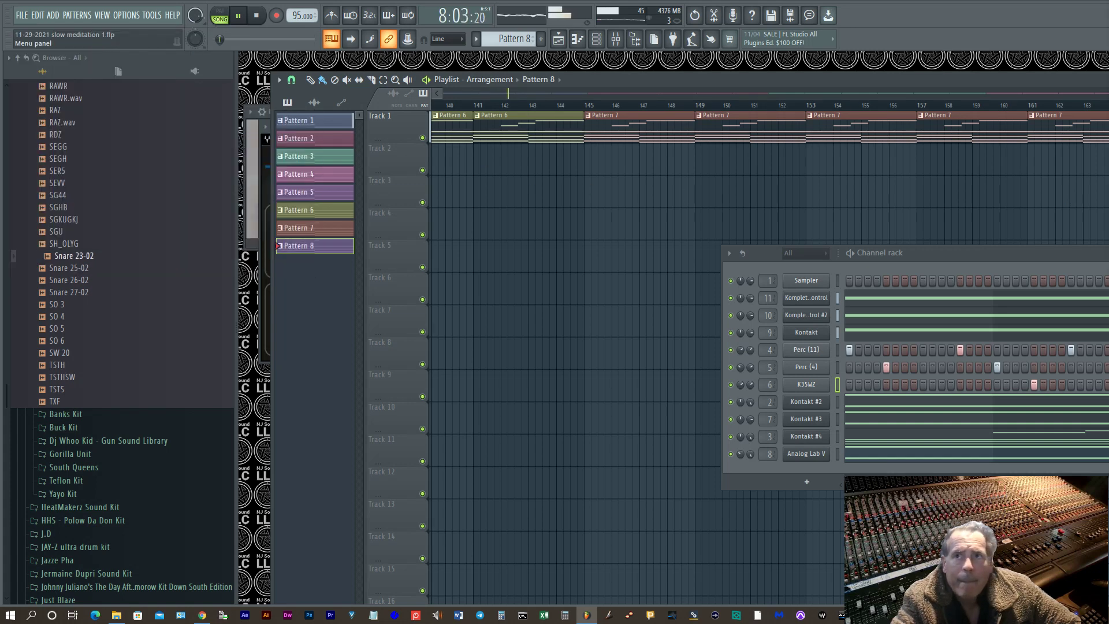
key(space)
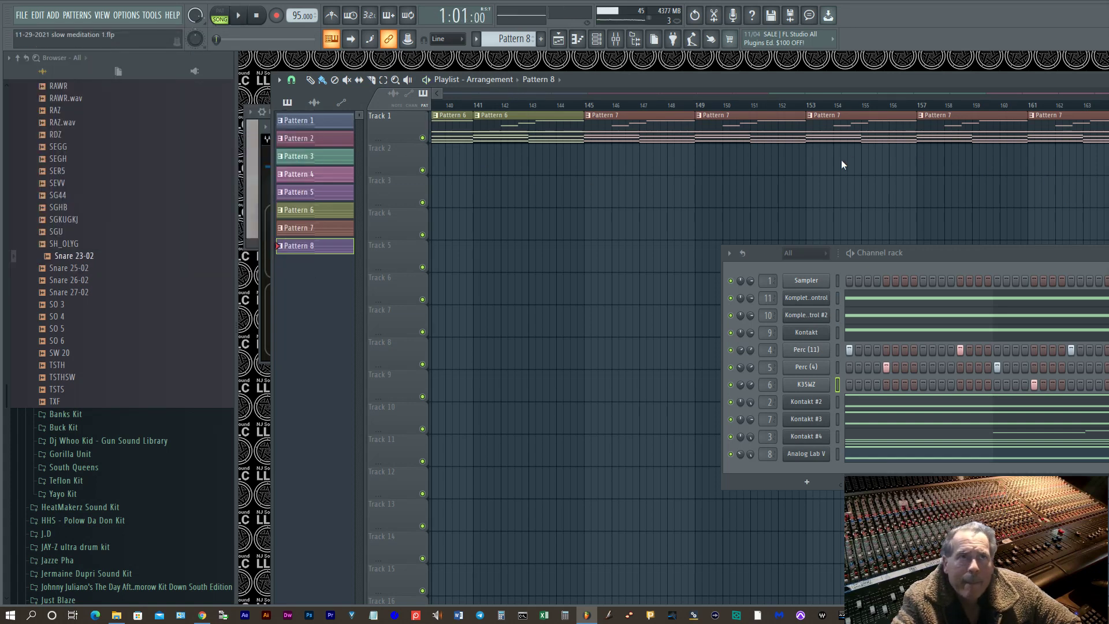
drag(628, 138, 479, 137)
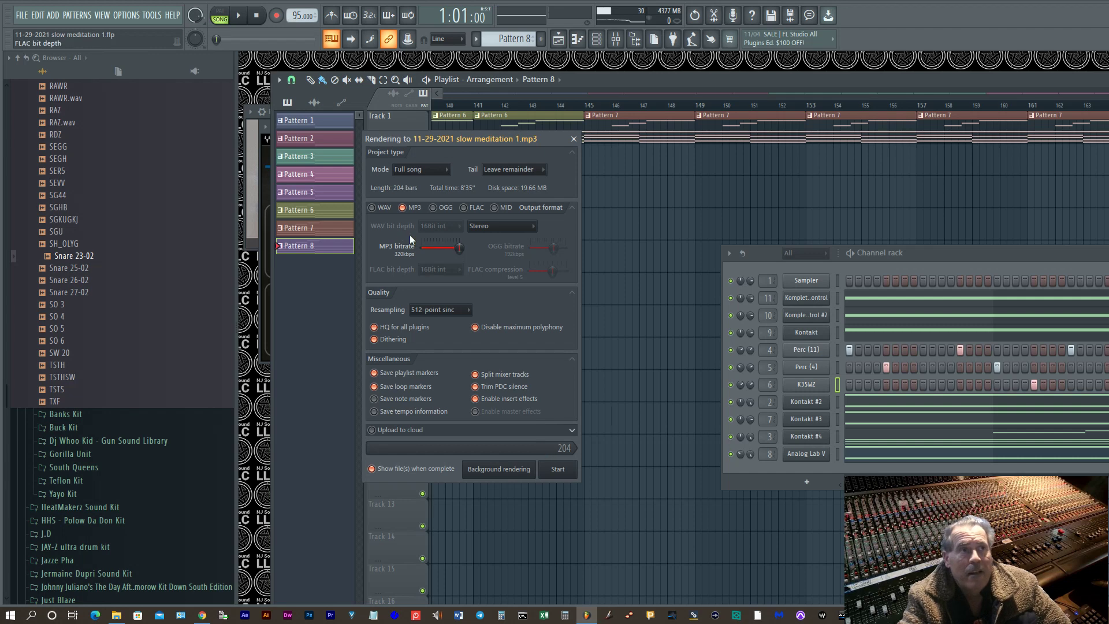
click(571, 473)
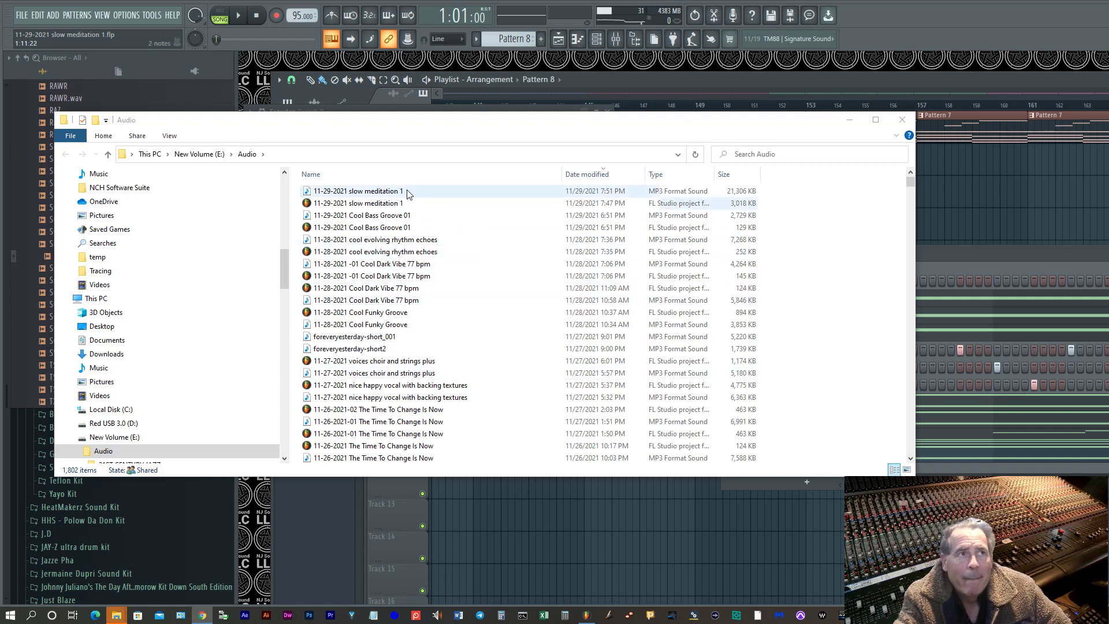
Select the rendered 11-29-2021 slow meditation 1 MP3 in the Audio folder, and close the folder, API-2500 and Fazortan windows.
drag(350, 191, 1108, 231)
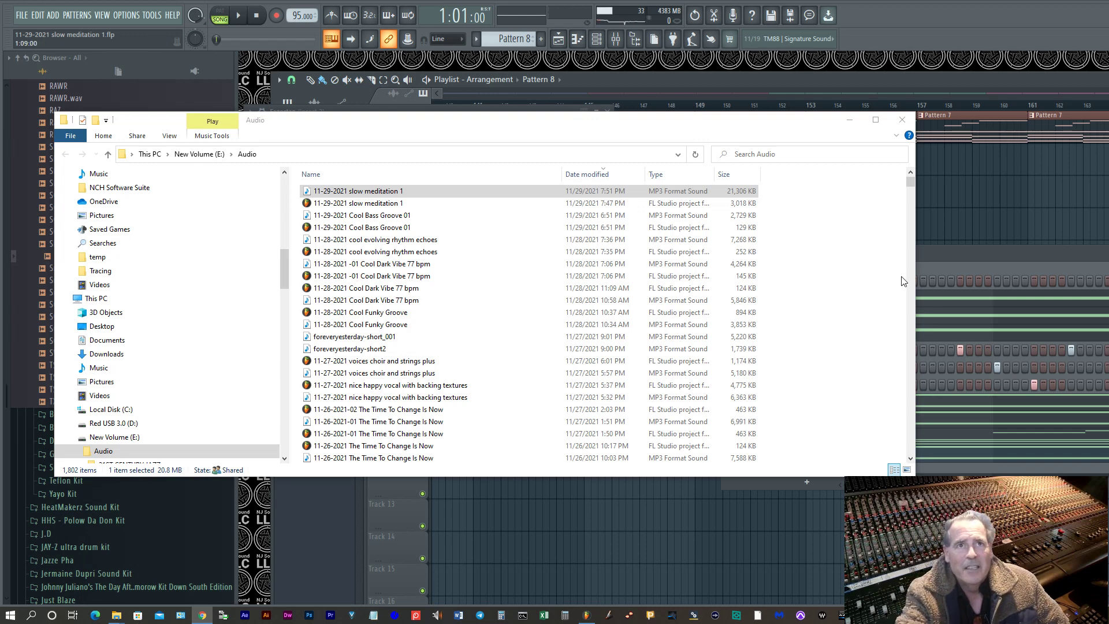
mouse_move(911, 181)
mouse_down()
mouse_move(902, 443)
mouse_move(892, 251)
mouse_move(907, 176)
mouse_up()
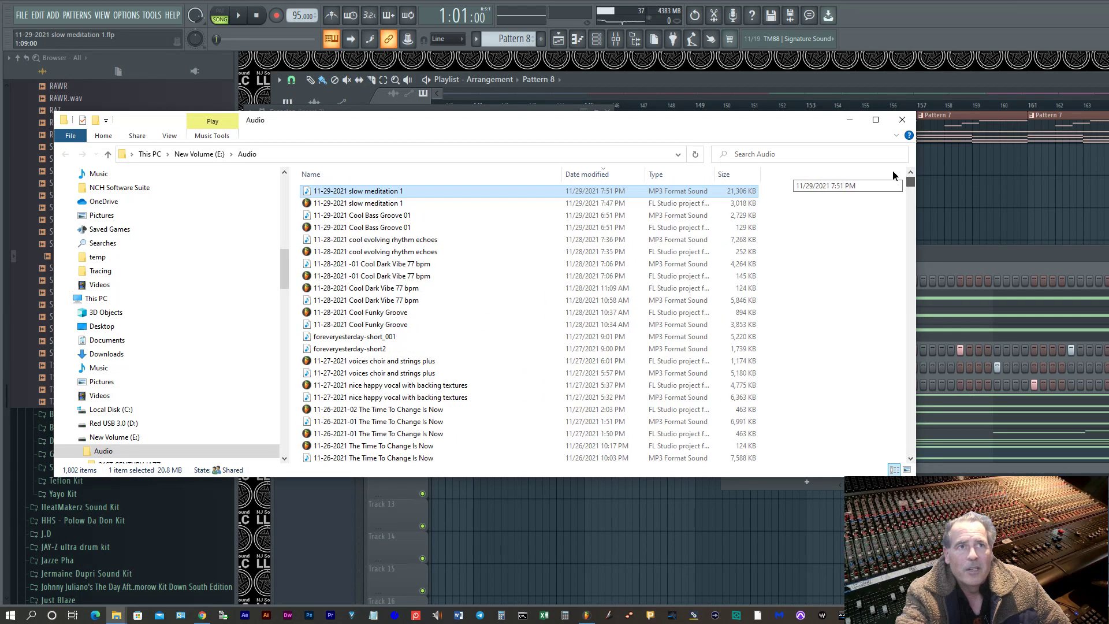
click(903, 121)
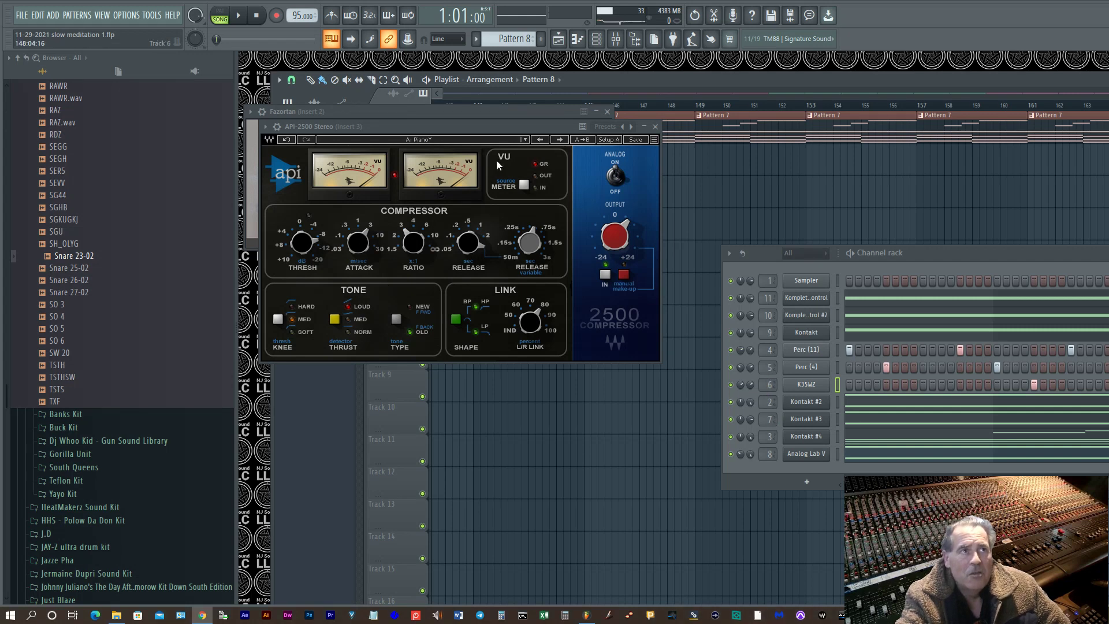
click(653, 126)
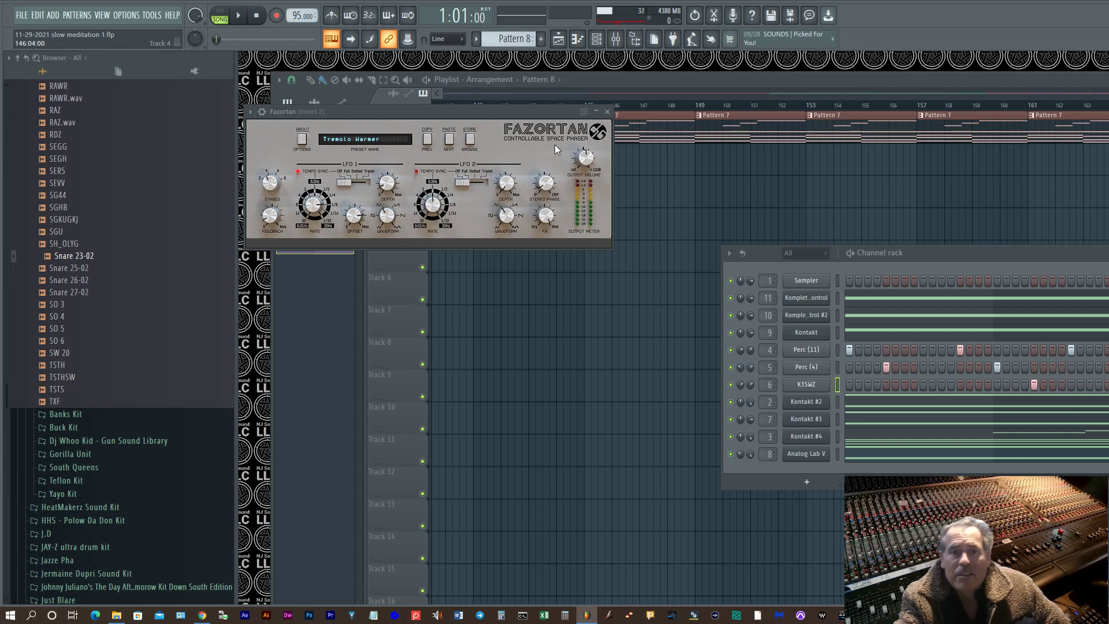
click(607, 111)
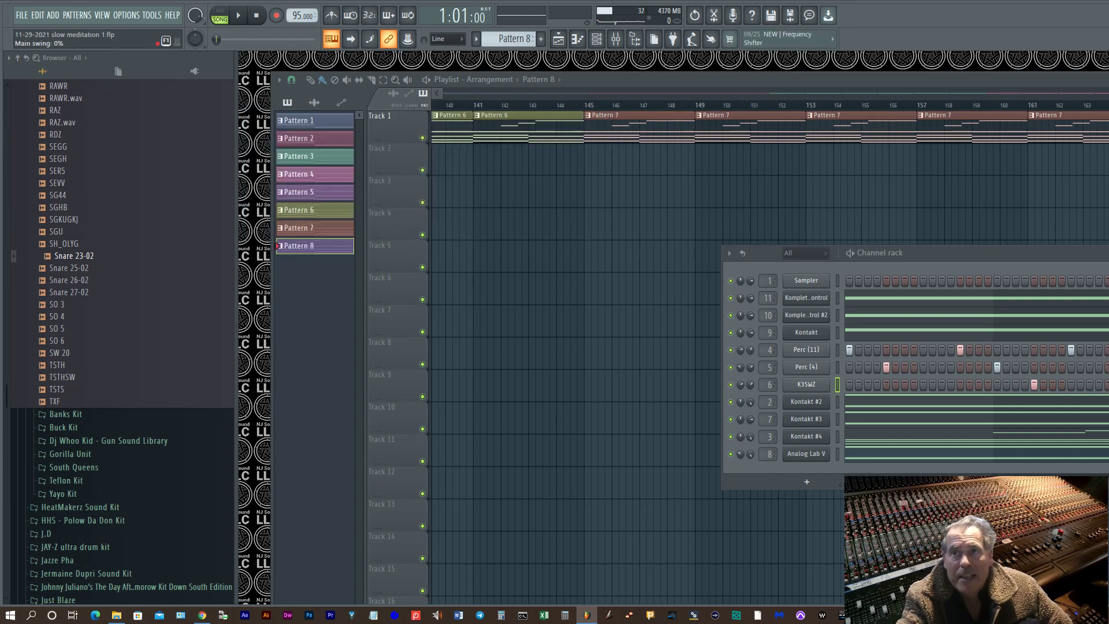
Move the Channel rack back fully into view over the Playlist and save the project.
drag(1106, 253, 946, 176)
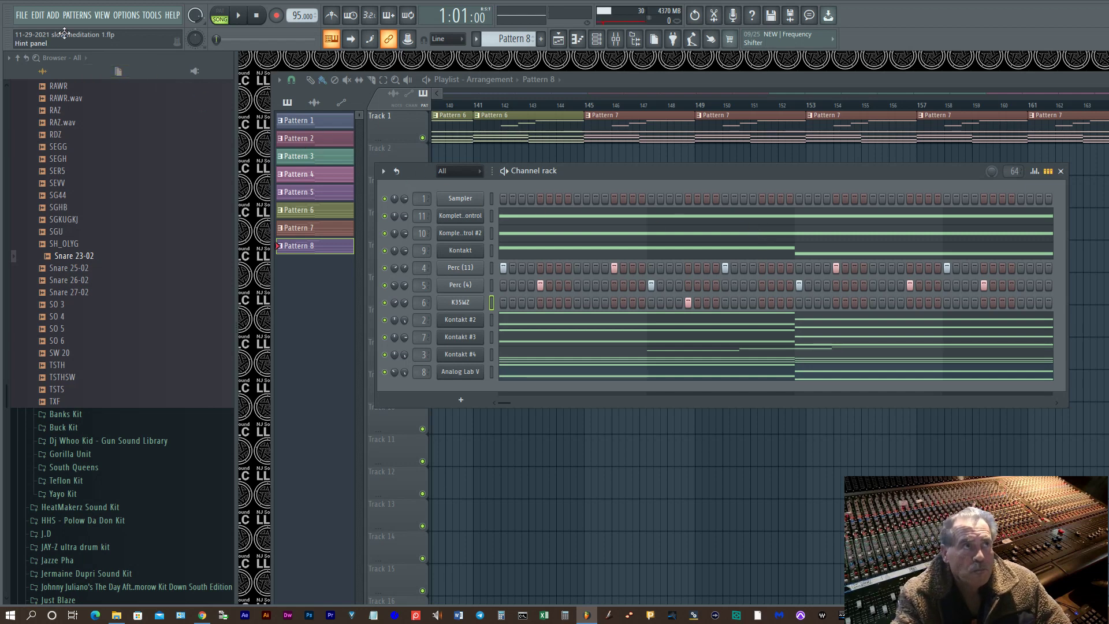
click(24, 19)
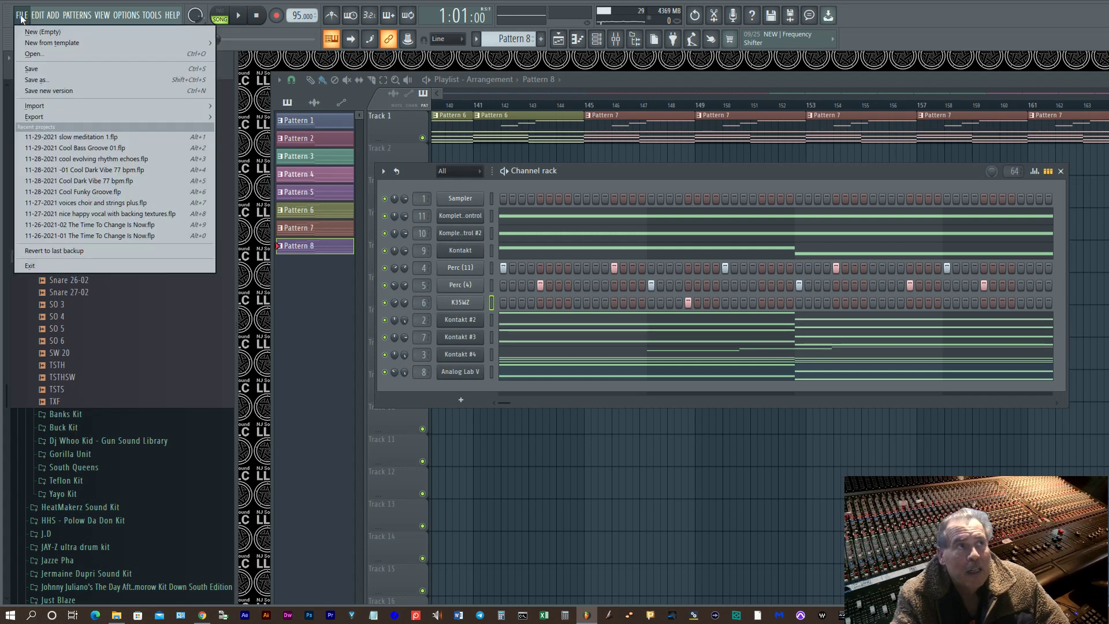
click(40, 70)
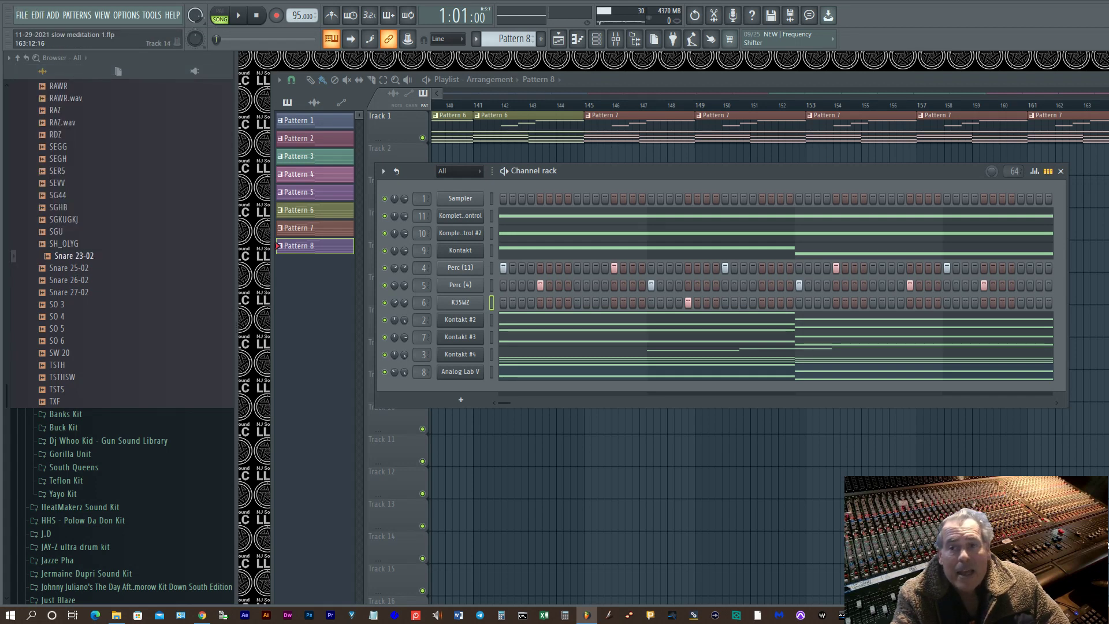